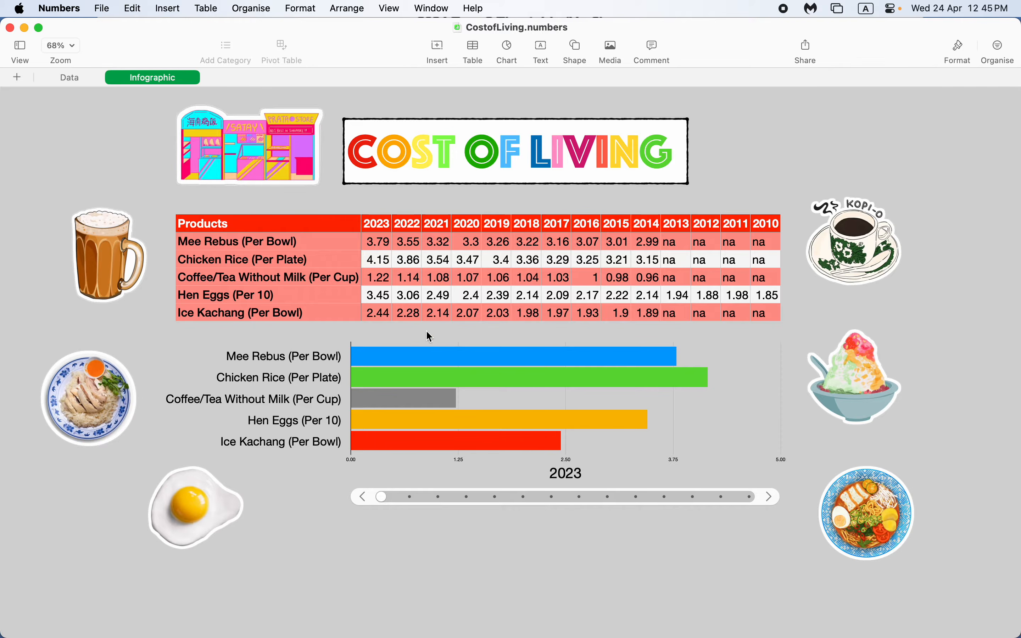
# Step: Run the interactive bar chart through the years to 2011 and bring it back to 2023
pyautogui.scroll(2, 431, 381)
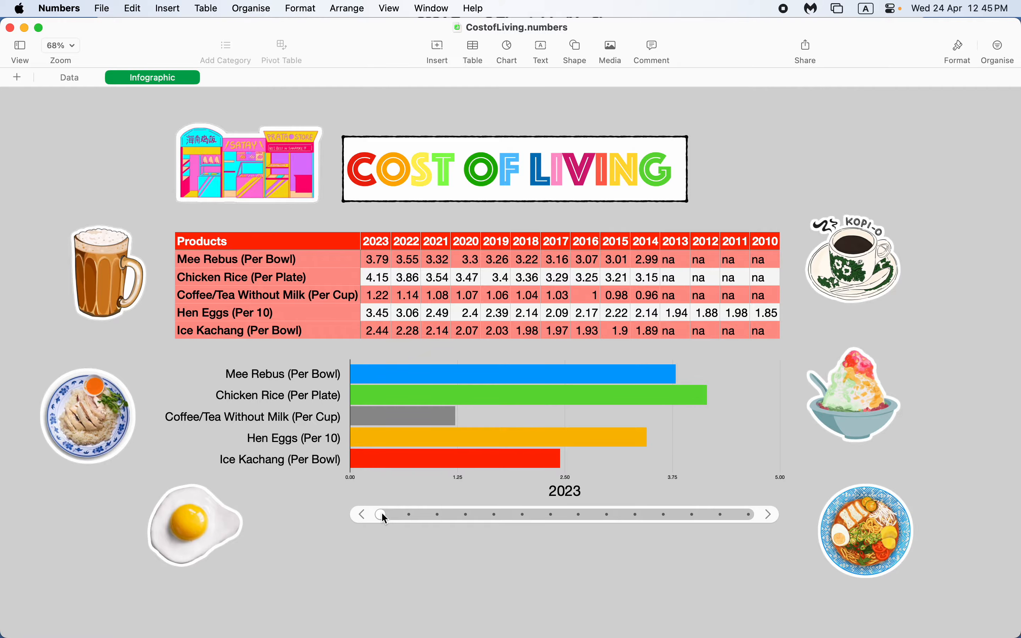
pyautogui.moveTo(383, 514); pyautogui.dragTo(722, 516)
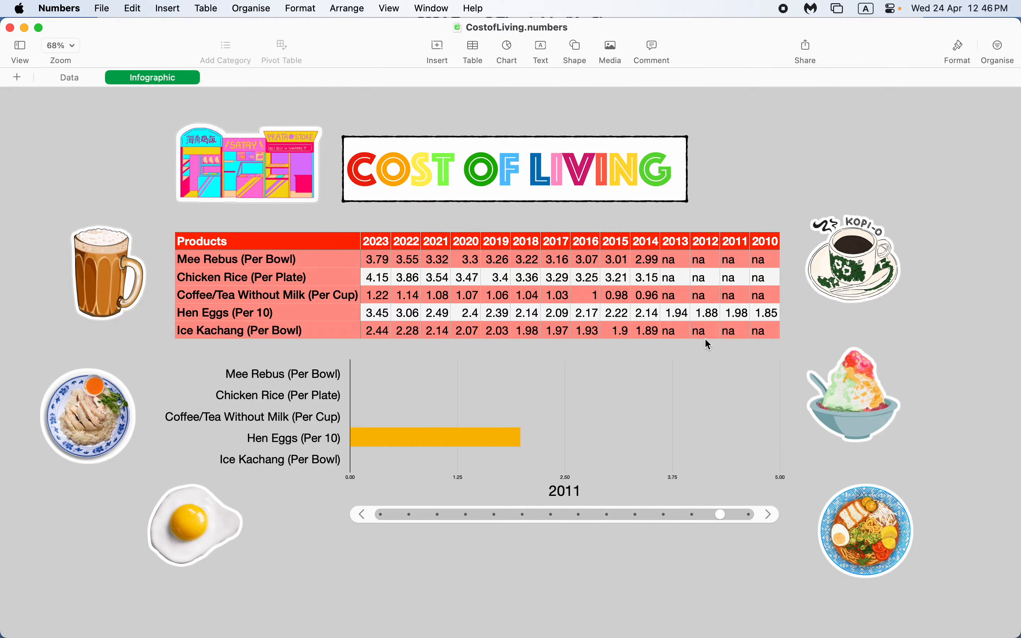
pyautogui.moveTo(720, 519); pyautogui.dragTo(377, 521)
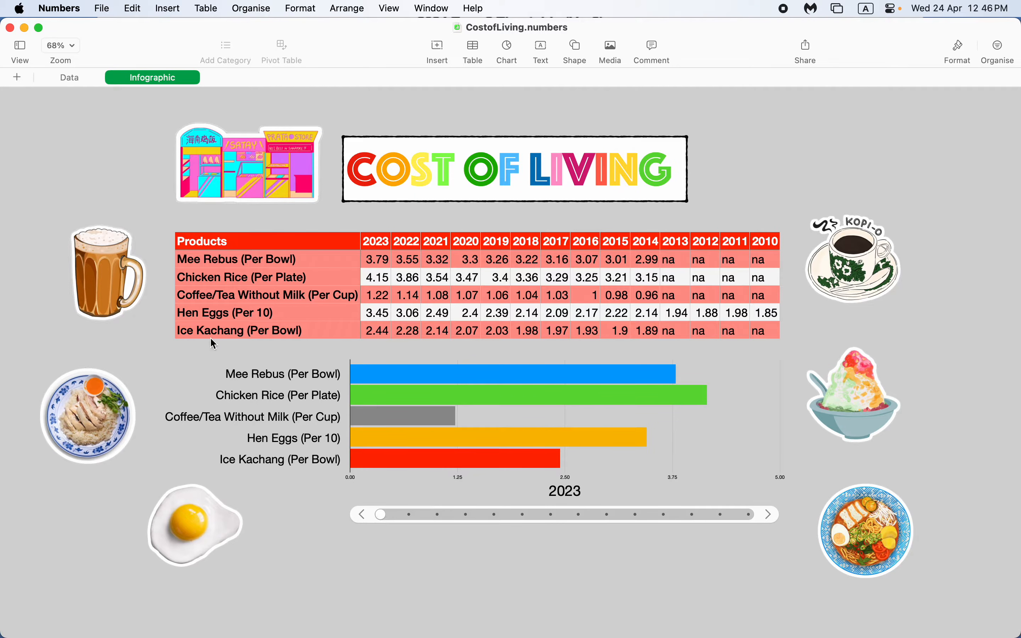
# Step: Switch the table's first product to Fishball Noodle (Per Bowl), then restore Mee Rebus (Per Bowl)
pyautogui.click(295, 259)
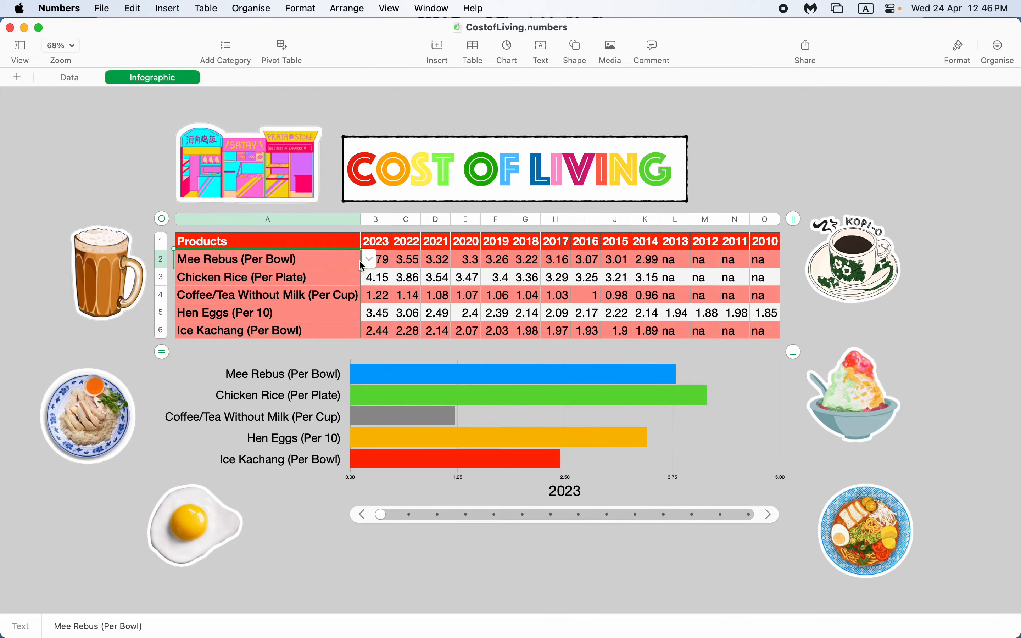
pyautogui.click(366, 258)
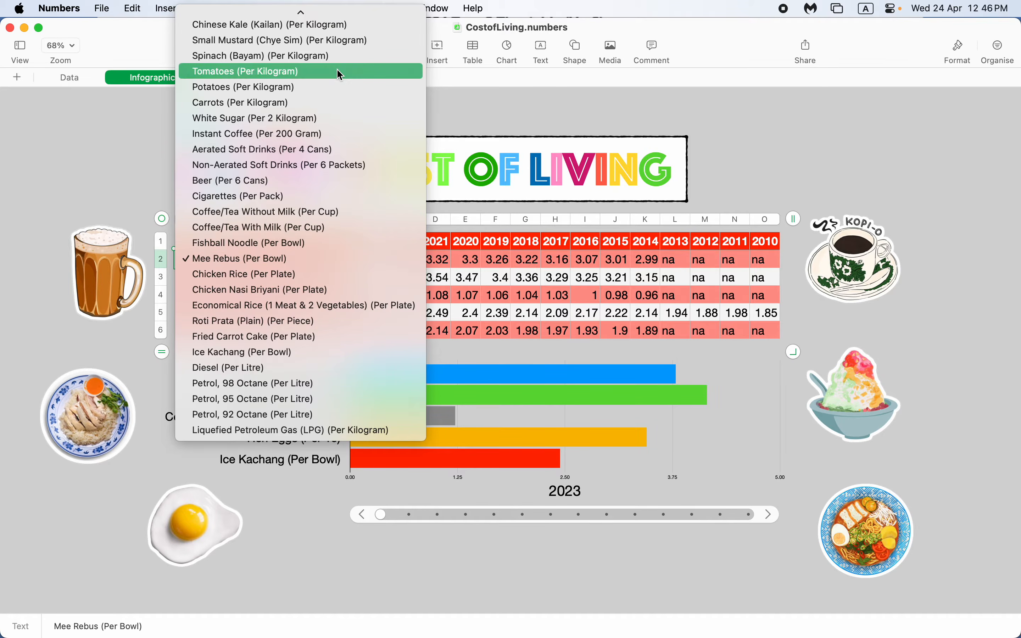
pyautogui.click(341, 244)
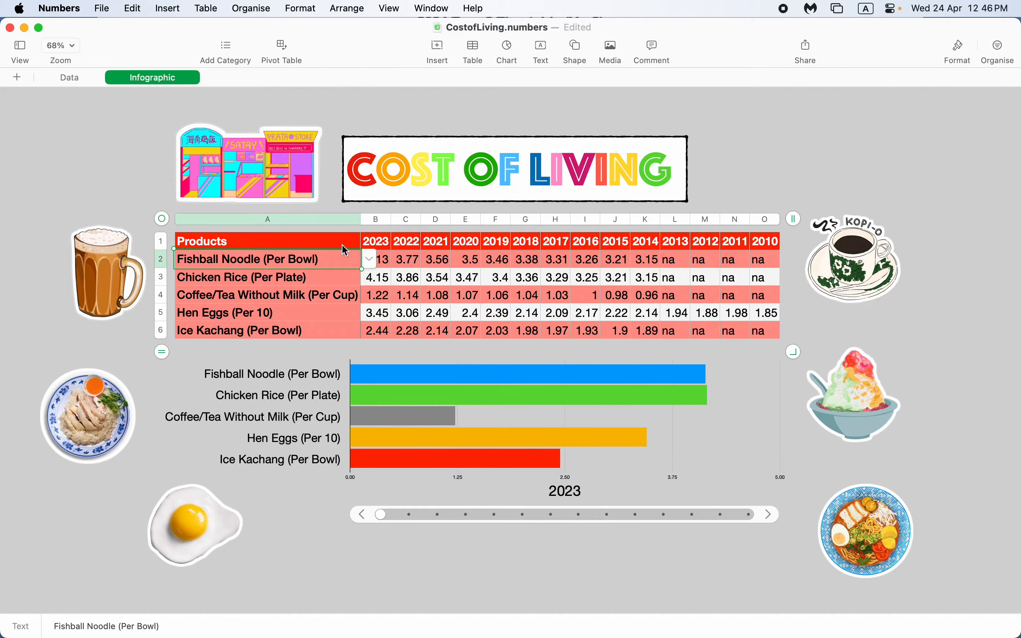
pyautogui.click(370, 257)
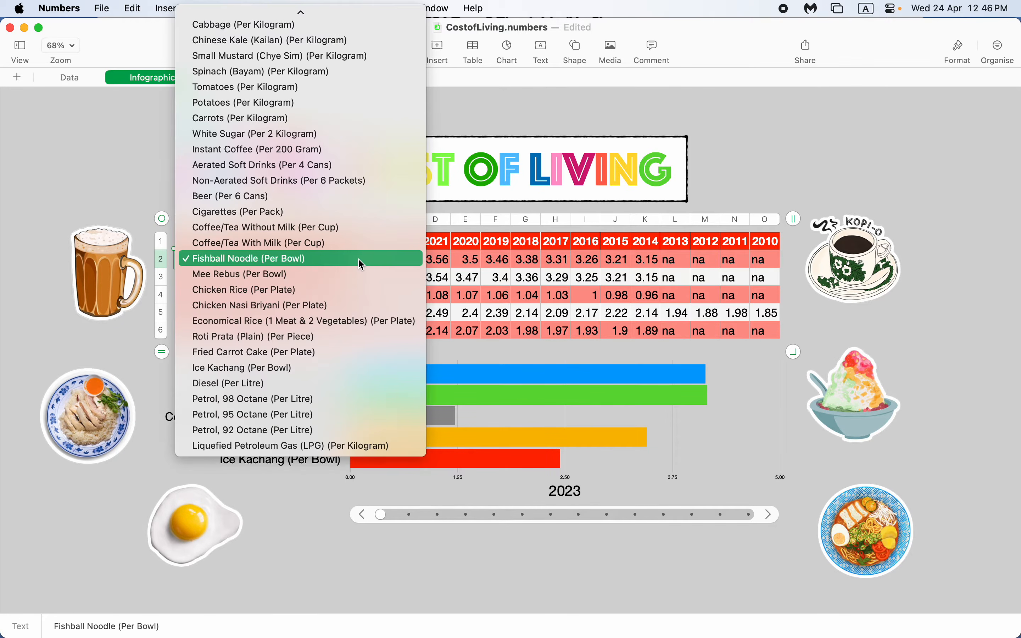
pyautogui.click(337, 275)
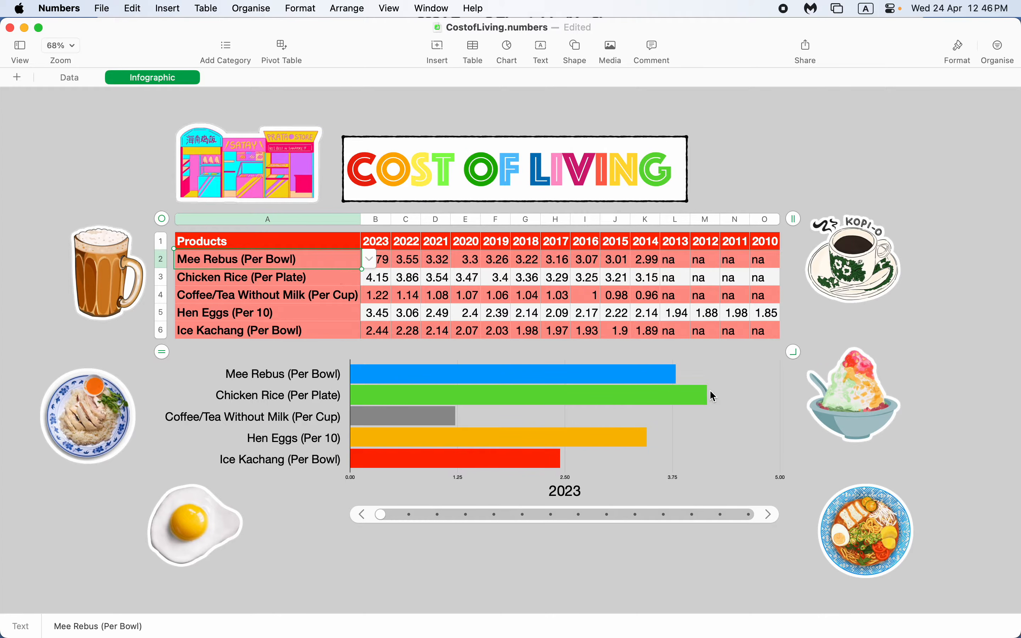
# Step: Switch the table's first product to Chicken Rice (Per Plate), then restore Mee Rebus (Per Bowl)
pyautogui.click(370, 259)
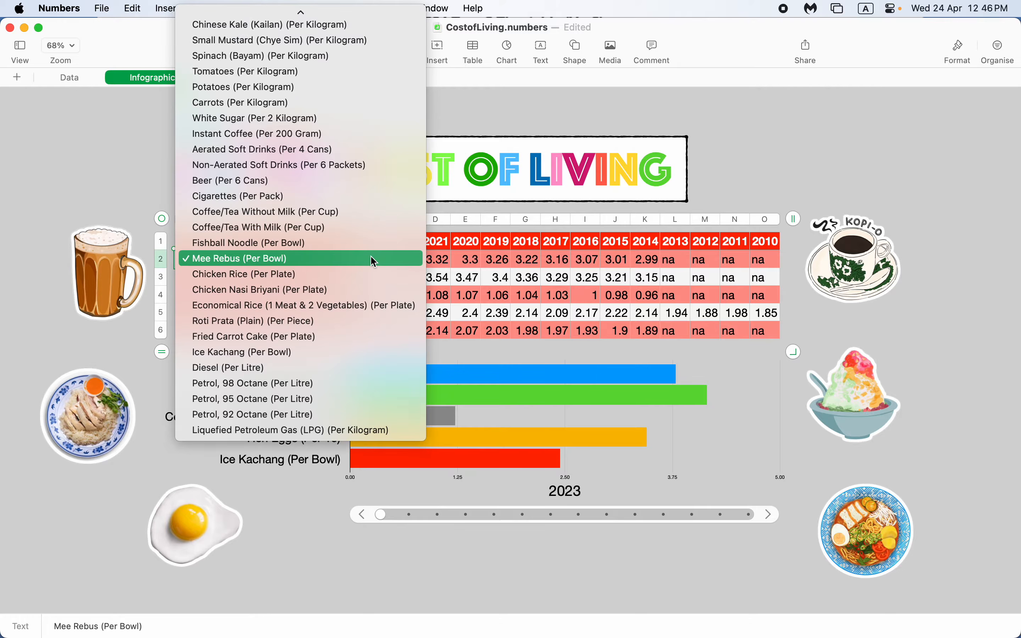
pyautogui.click(357, 275)
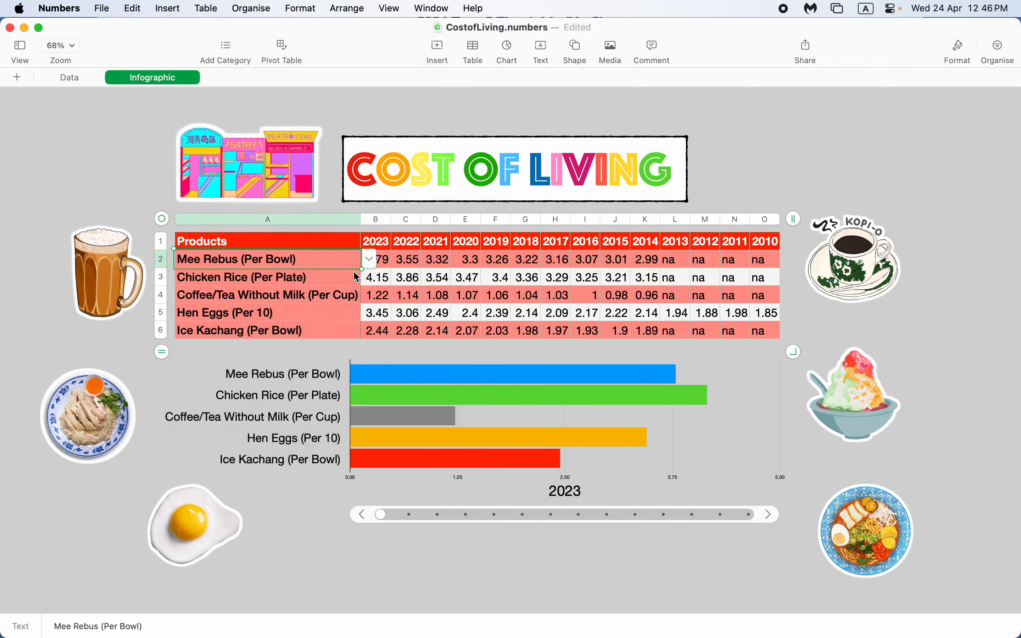
pyautogui.click(370, 259)
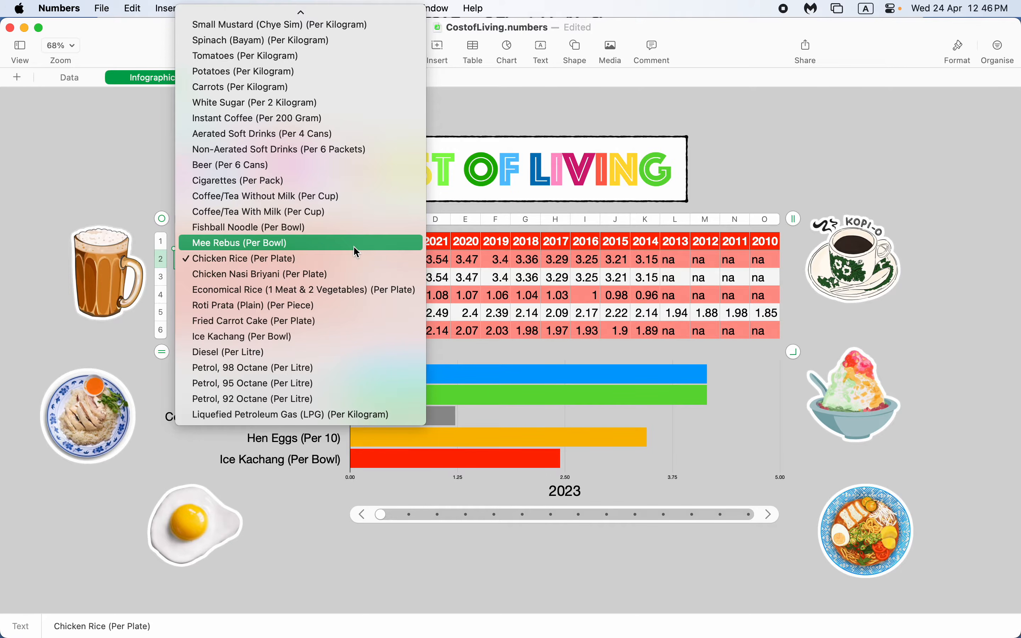
pyautogui.click(357, 252)
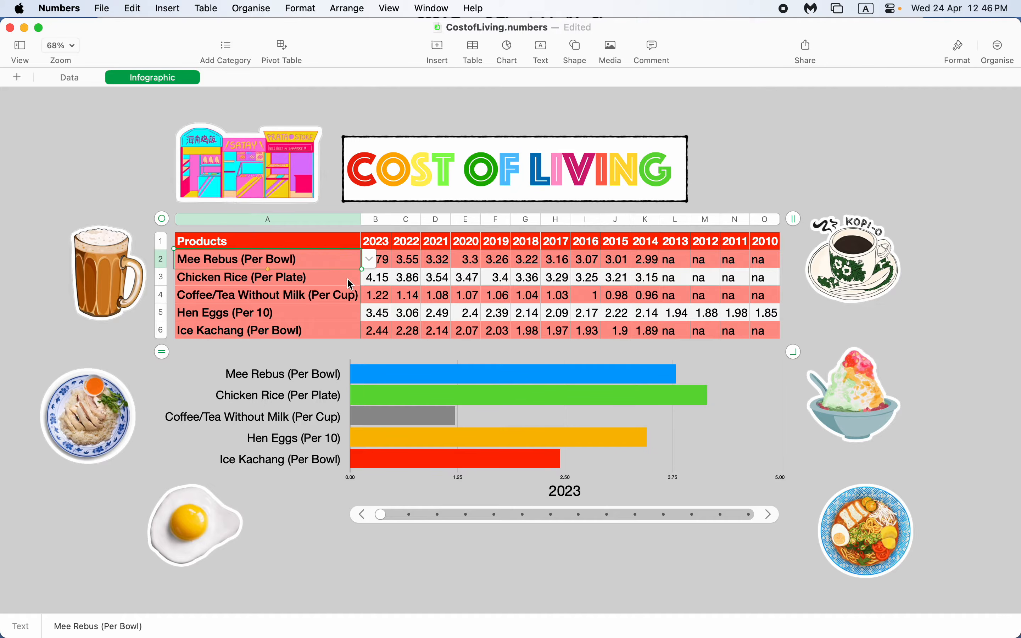
# Step: Inspect the VLOOKUP formula behind the 2023 price of Mee Rebus and close it without editing
pyautogui.click(422, 274)
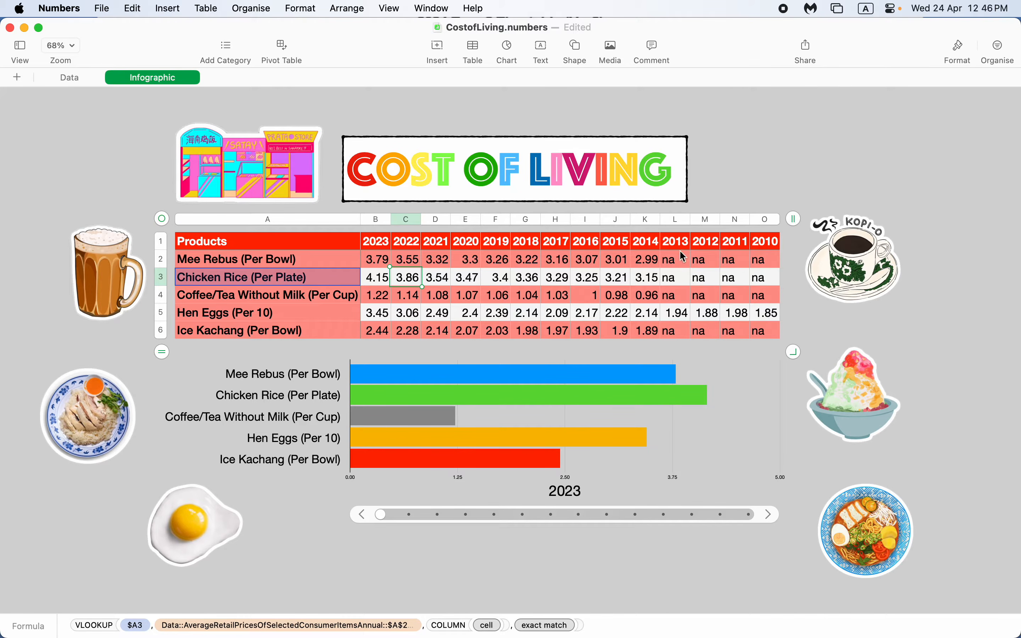
pyautogui.click(379, 261)
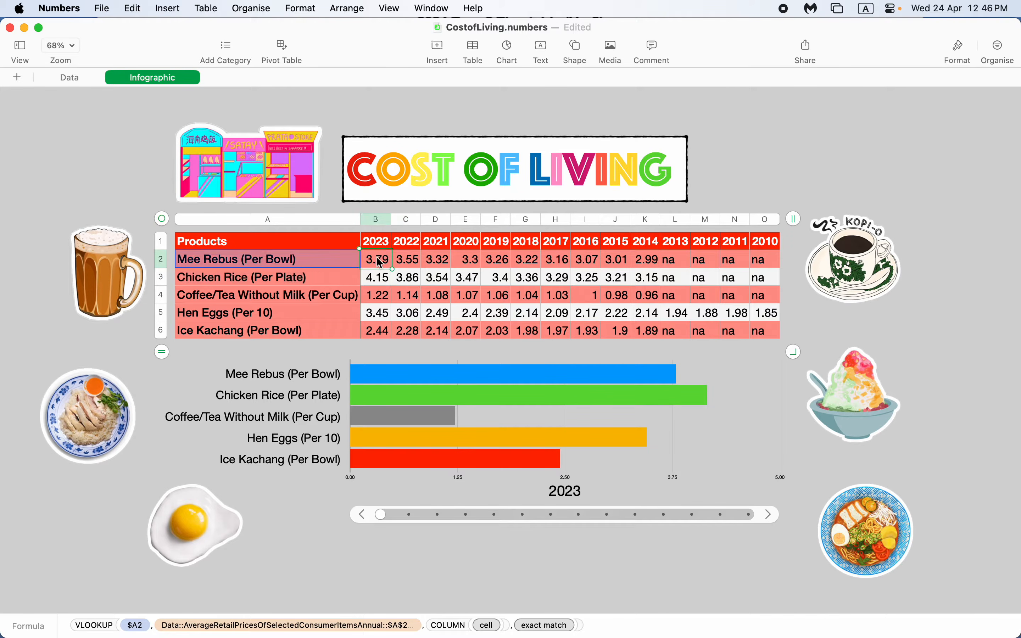
pyautogui.doubleClick(384, 260)
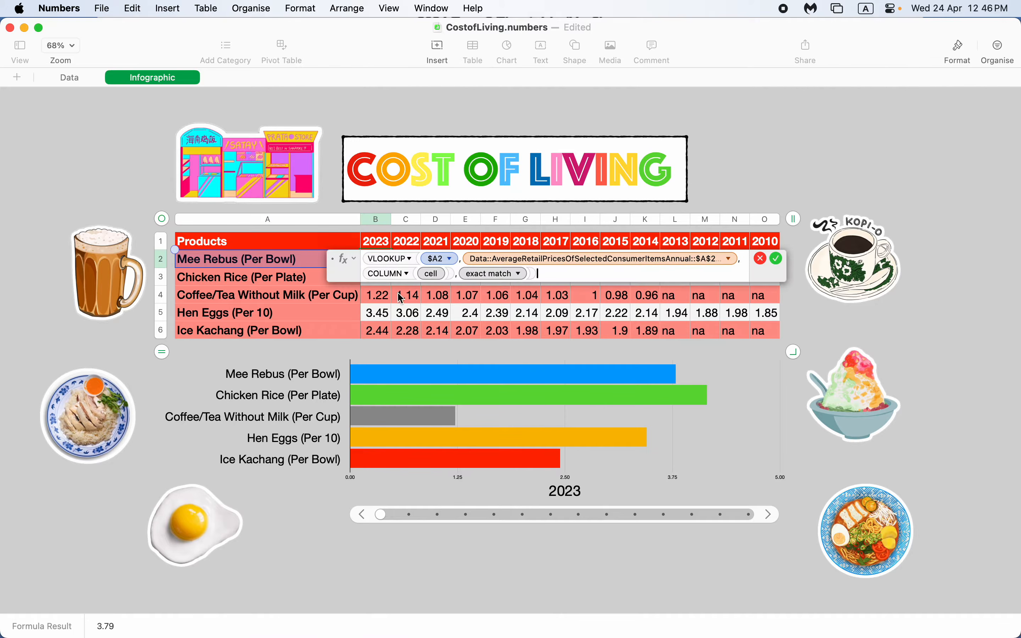
pyautogui.press('Return')
pyautogui.click(949, 398)
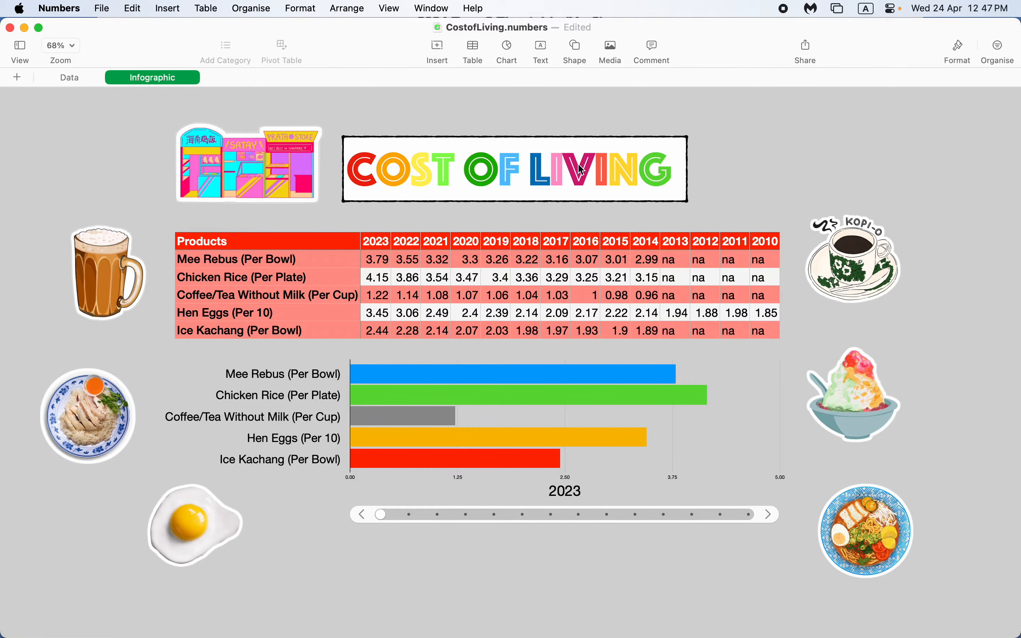
# Step: Undo the recent infographic edits back through the sticker and chart layout changes, and redo them all
pyautogui.press('super+z')
pyautogui.press('super+shift+z')
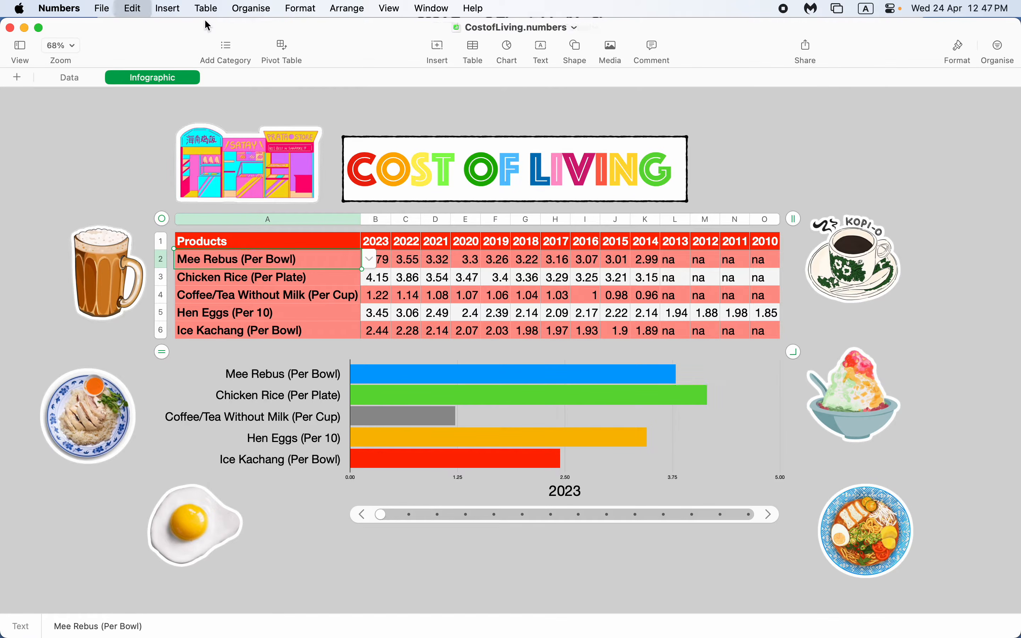
pyautogui.press('super+z')
pyautogui.press('super+z')
pyautogui.press('super+z')
pyautogui.press('super+z')
pyautogui.press('super+z')
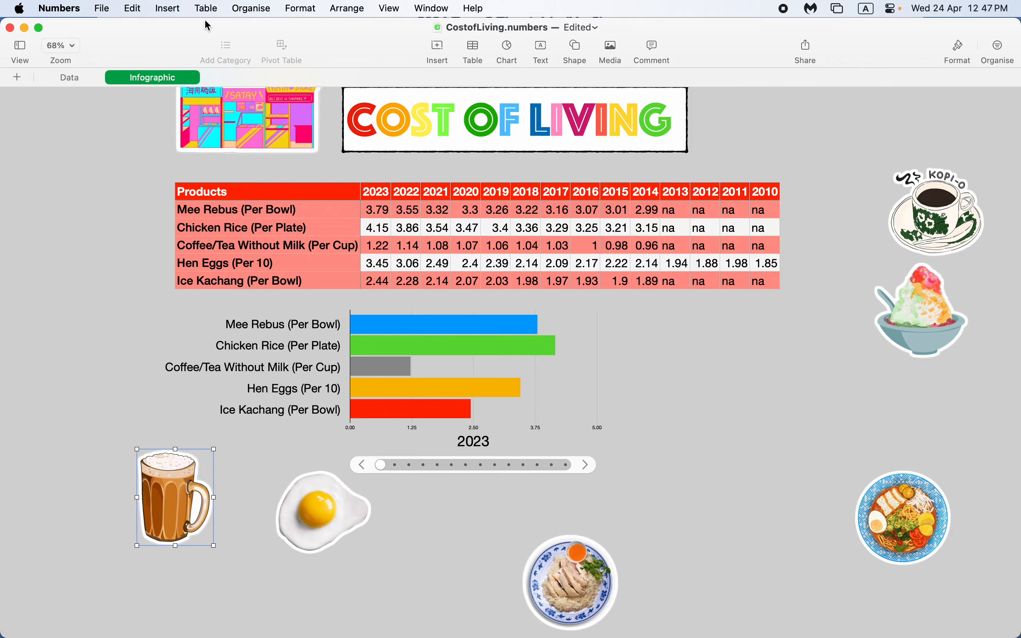
pyautogui.press('super+shift+z')
pyautogui.press('super+shift+z')
pyautogui.press('super+shift+z')
pyautogui.press('super+shift+z')
pyautogui.press('super+shift+z')
pyautogui.press('super+shift+z')
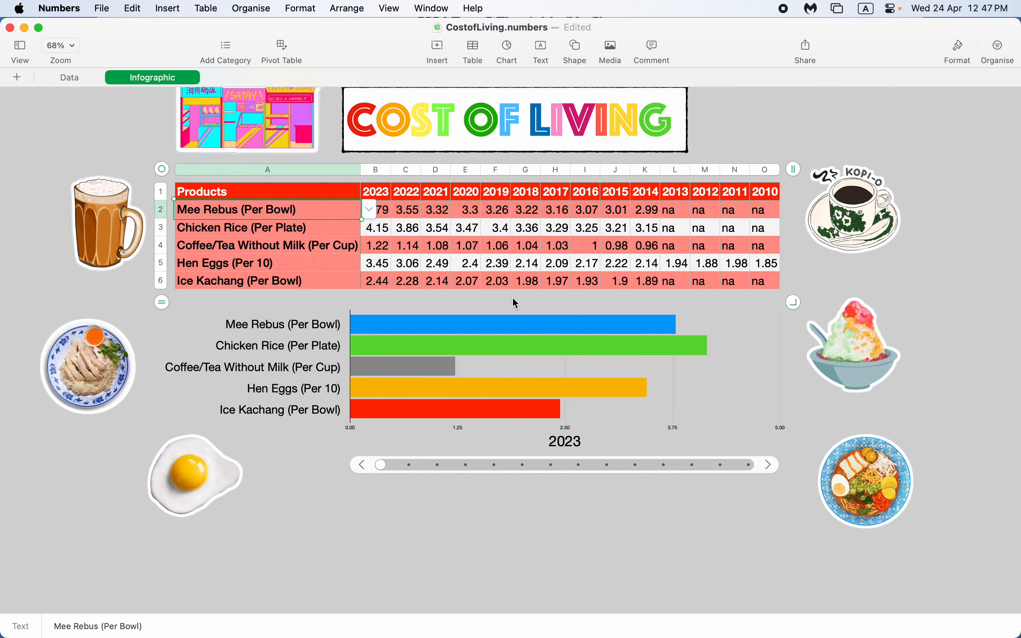
# Step: Save the CostofLiving document and quit Numbers
pyautogui.click(964, 313)
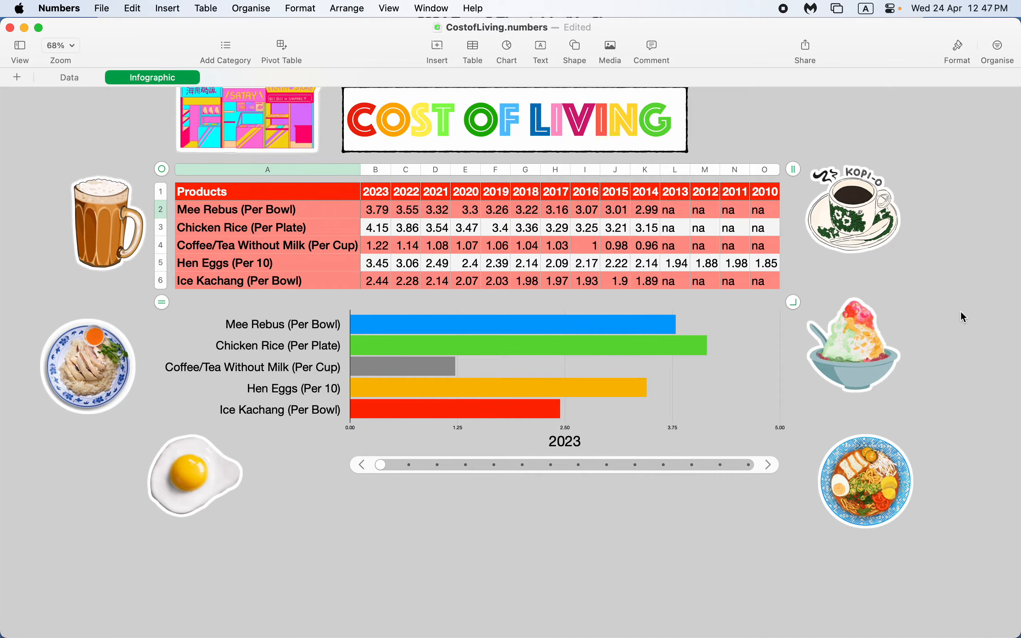
pyautogui.scroll(2, 960, 310)
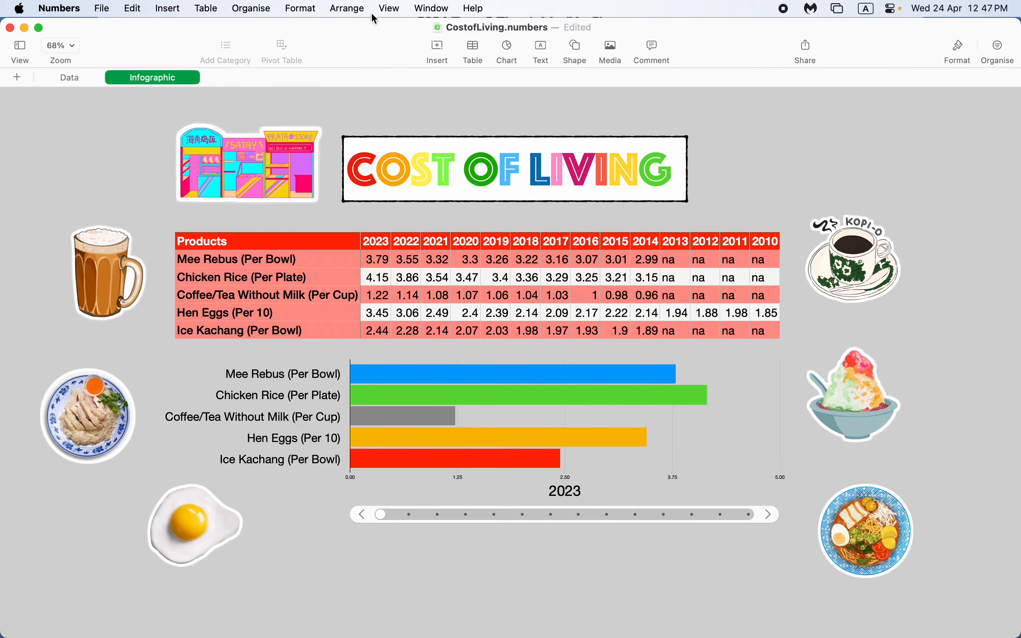
pyautogui.press('super+s')
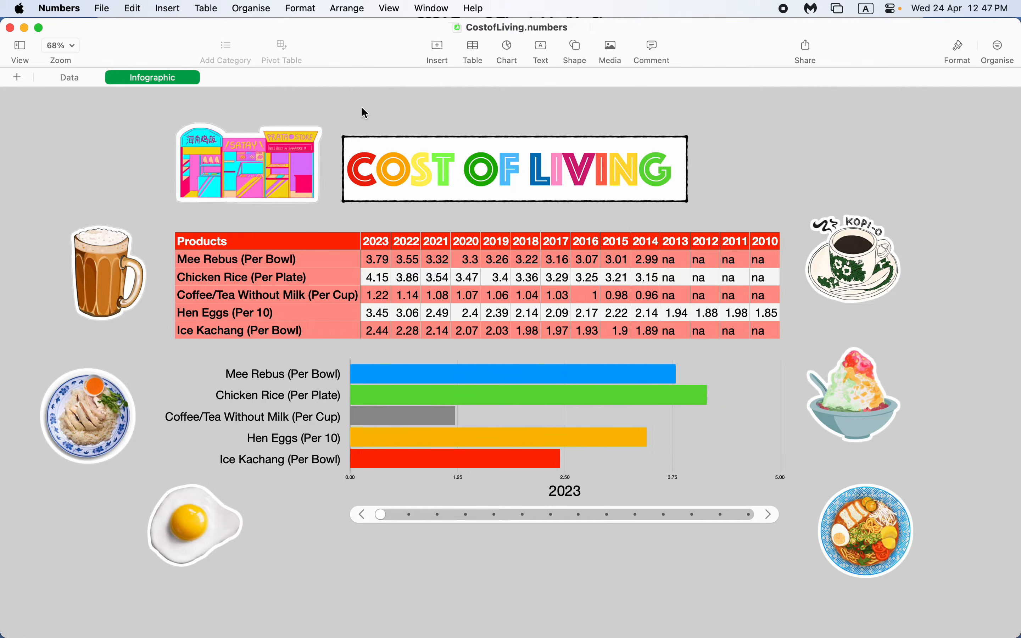
pyautogui.press('super+q')
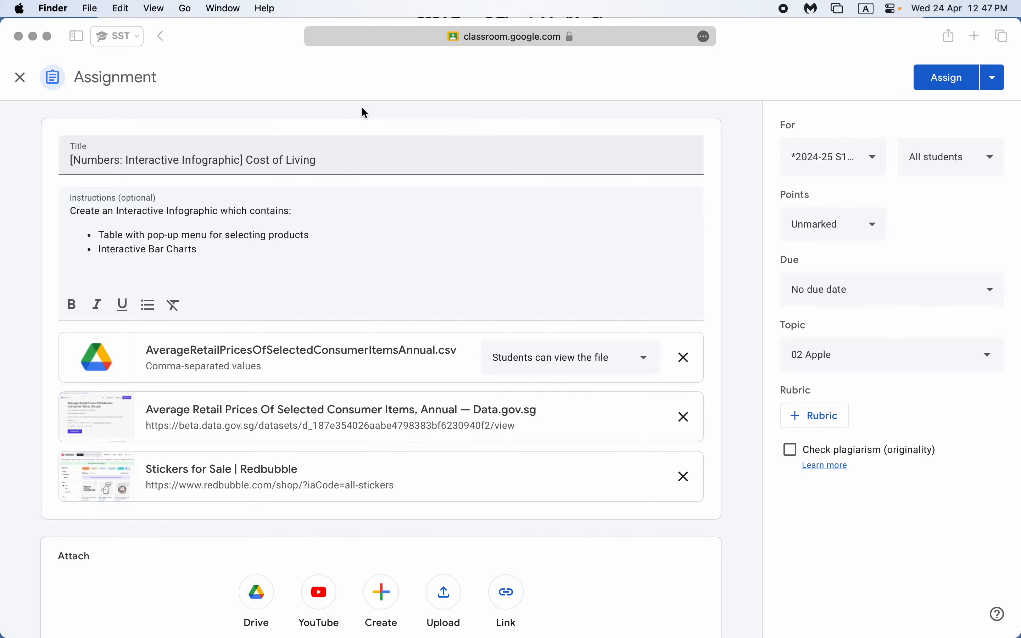
# Step: Append "(5 products)" to the first bullet of the assignment instructions in Safari
pyautogui.click(544, 255)
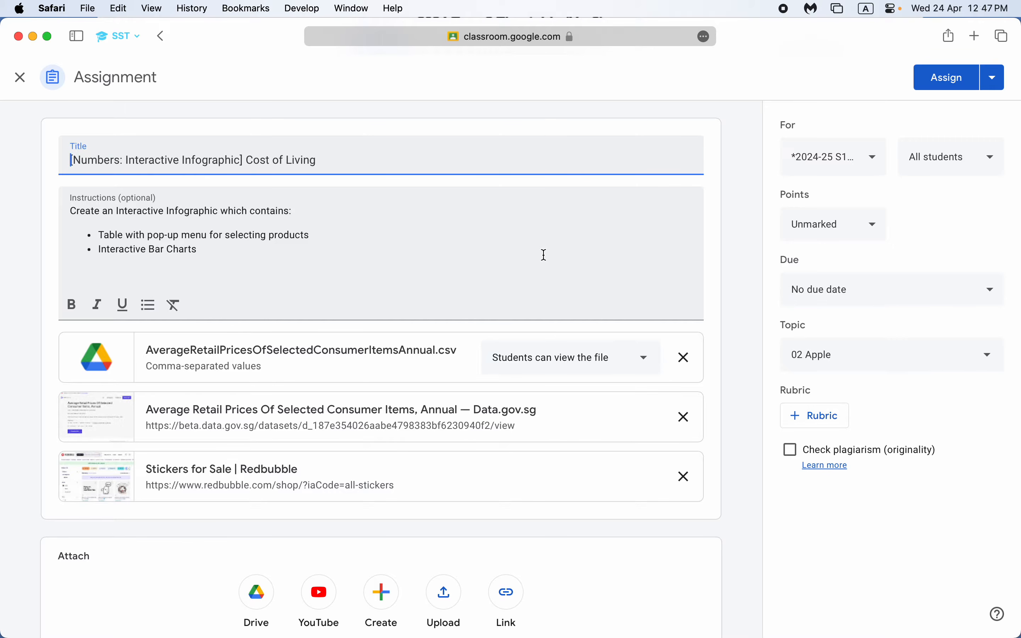
pyautogui.click(271, 235)
pyautogui.click(319, 242)
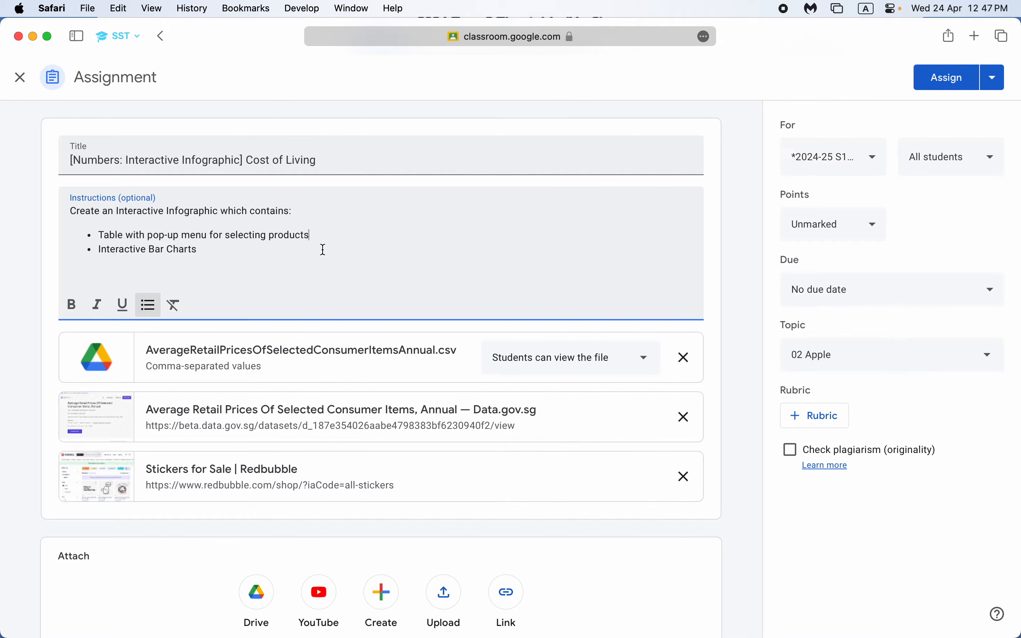
pyautogui.write('(5 products')
pyautogui.click(249, 246)
# Step: Insert "min." before "5 products" in the first instruction bullet and remove it again
pyautogui.click(316, 235)
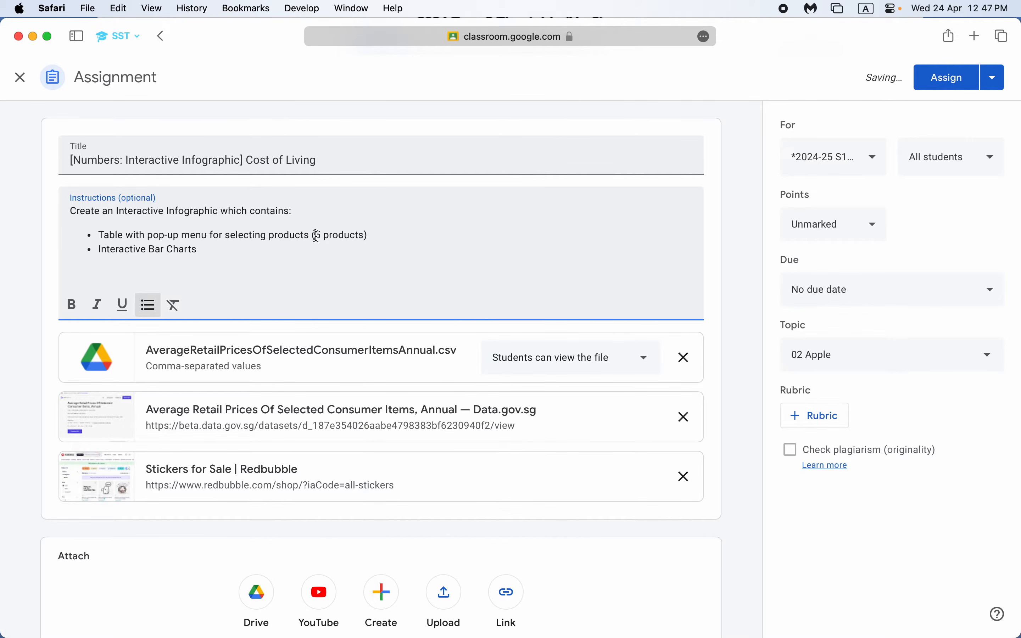
pyautogui.write('min .')
pyautogui.doubleClick(329, 235)
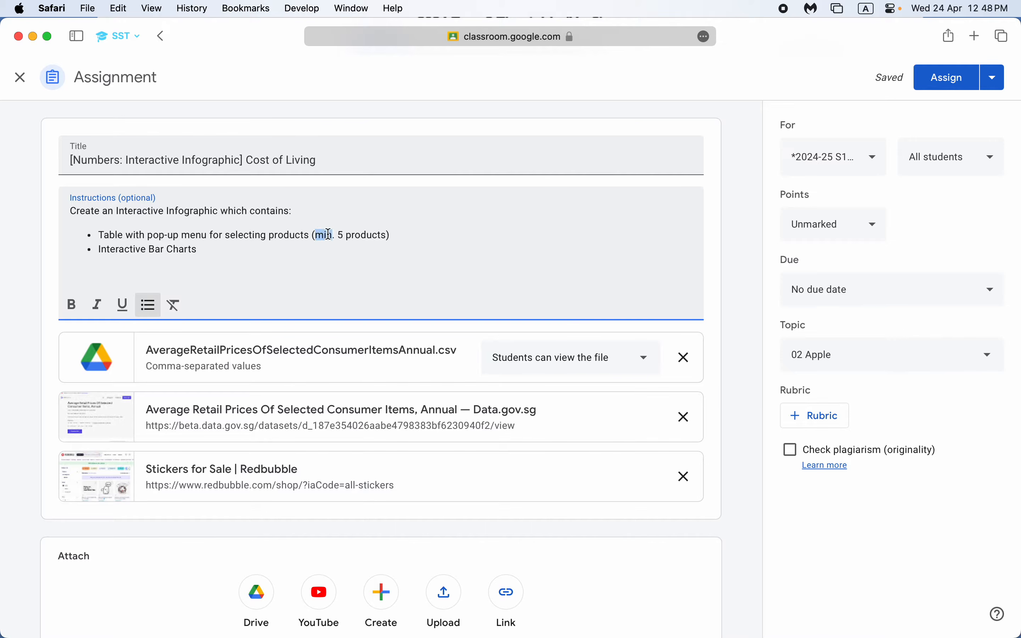
pyautogui.press('Right')
pyautogui.press('Delete')
pyautogui.press('BackSpace')
pyautogui.press('BackSpace')
pyautogui.press('BackSpace')
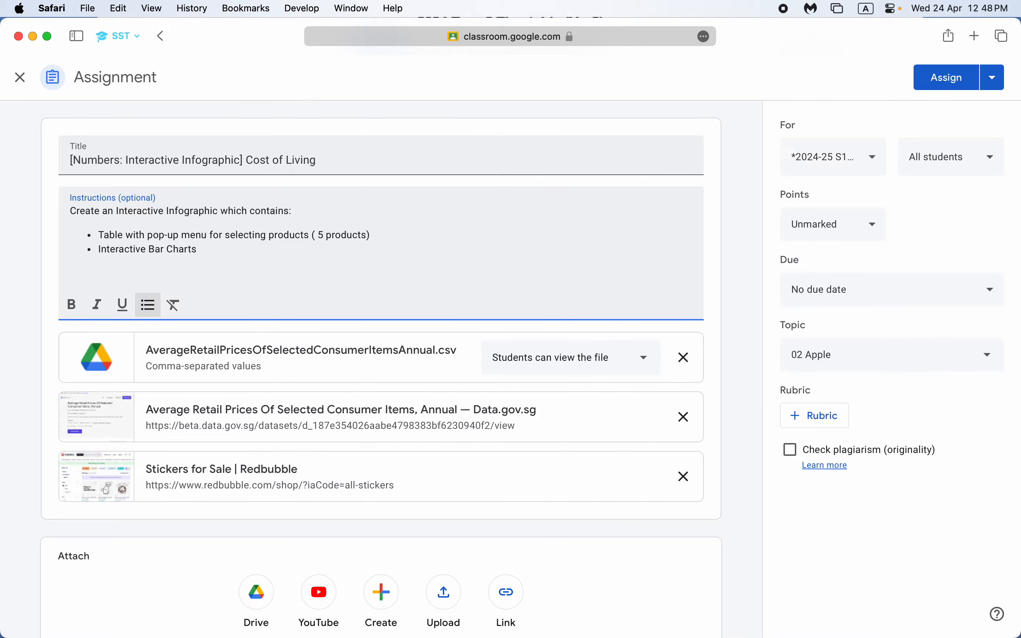
pyautogui.press('Delete')
pyautogui.click(285, 252)
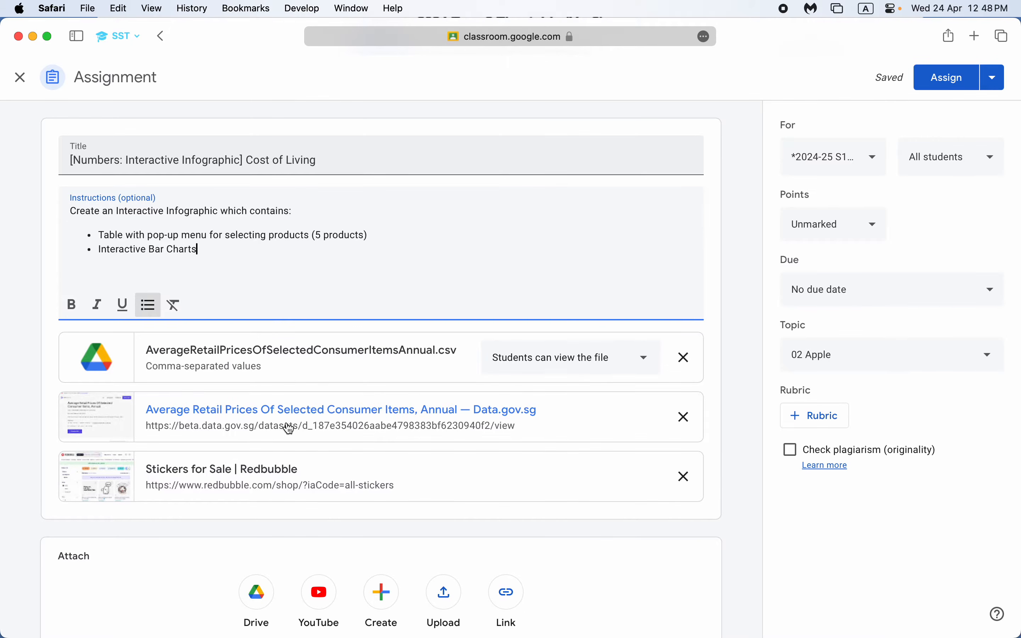
# Step: Review the attached Data.gov.sg retail prices page, including its CPI footnote, and return to the assignment
pyautogui.click(289, 410)
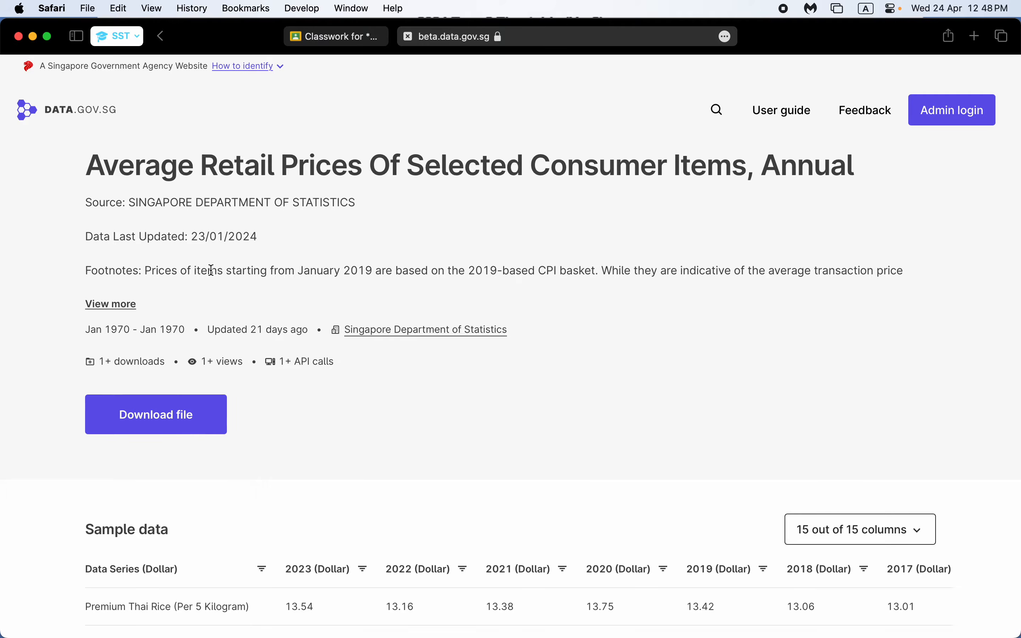
pyautogui.moveTo(540, 271); pyautogui.dragTo(561, 274)
pyautogui.scroll(-3, 126, 307)
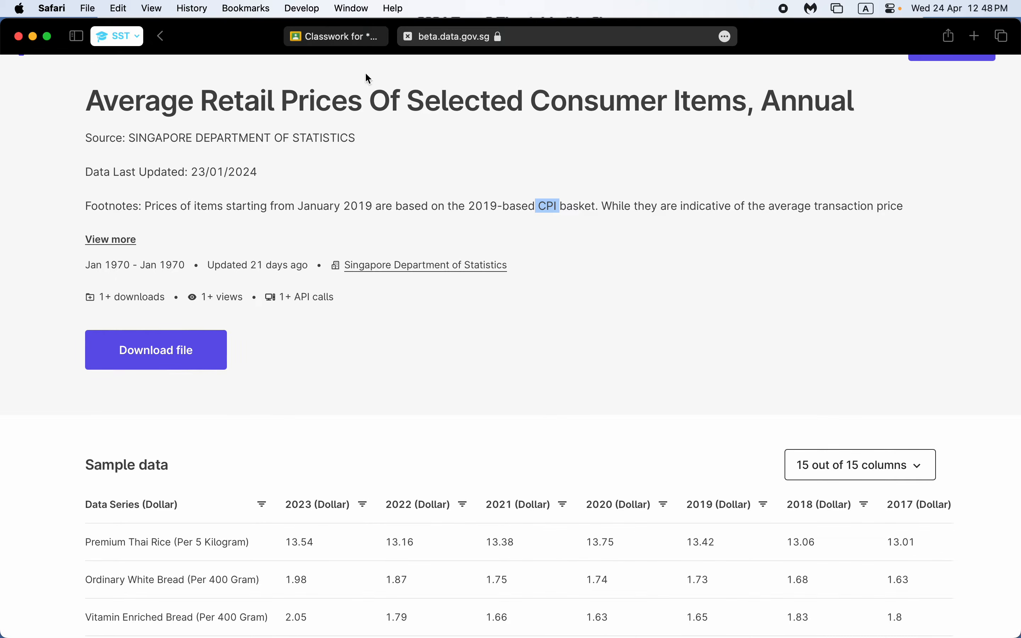
pyautogui.click(342, 36)
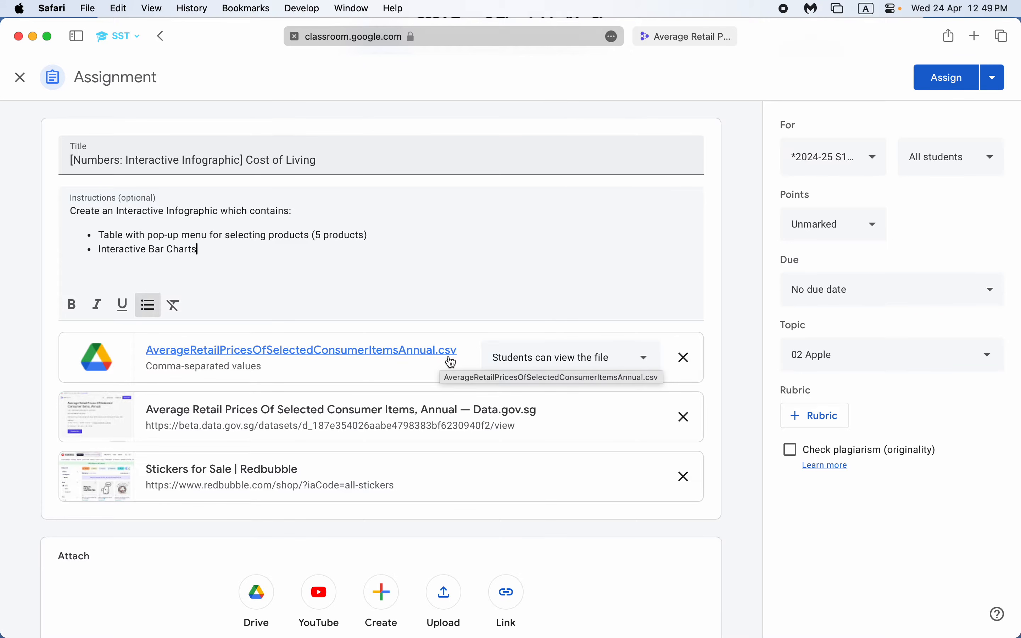
# Step: Open AverageRetailPricesOfSelectedConsumerItemsAnnual.csv from the desktop in TextEdit and enlarge its window
pyautogui.press('F11')
pyautogui.click(768, 347)
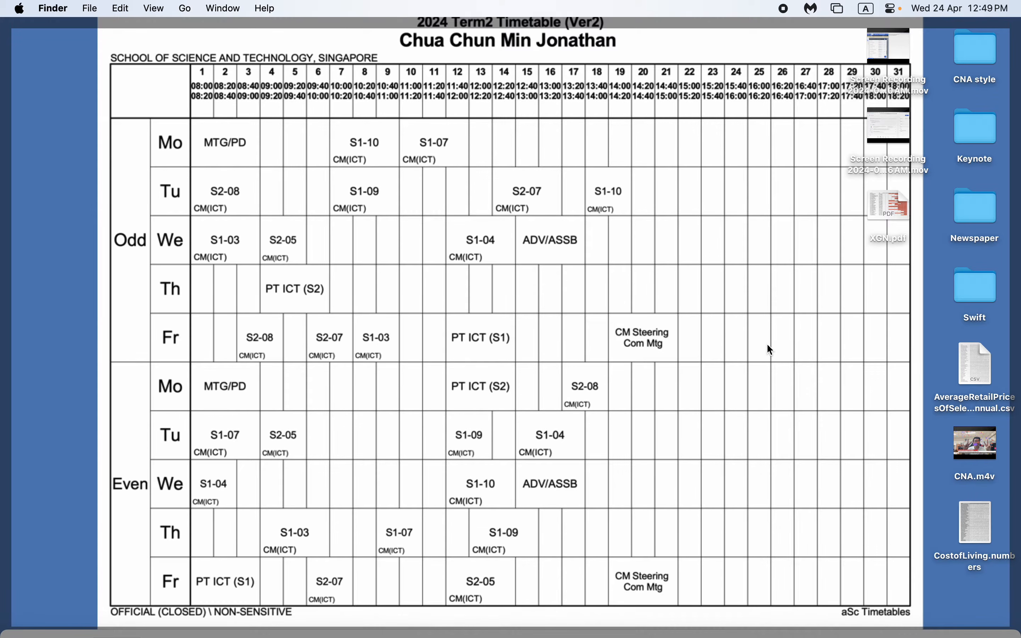
pyautogui.click(959, 370)
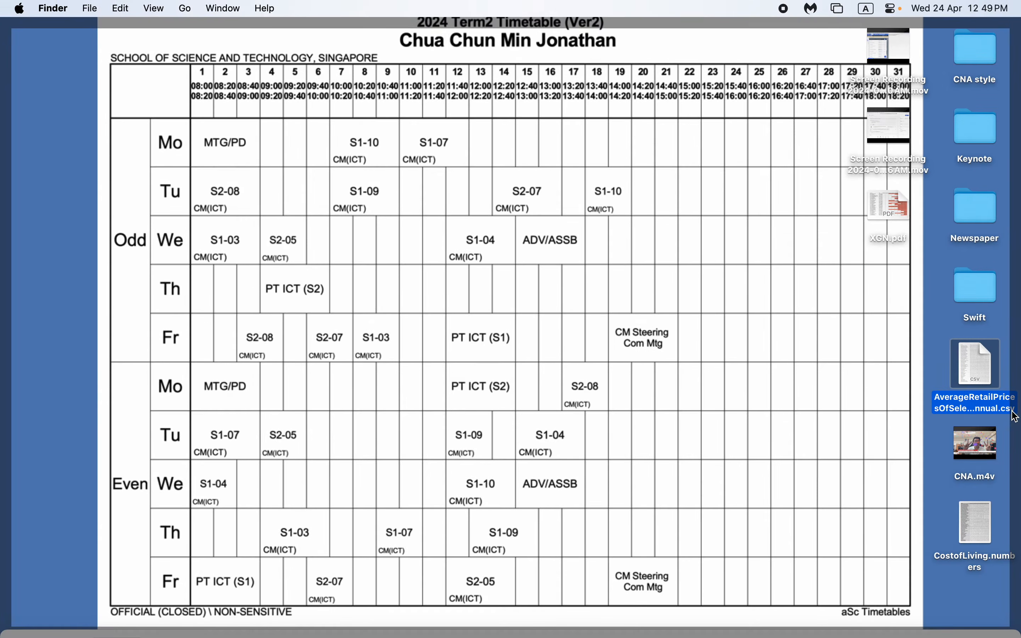
pyautogui.rightClick(969, 366)
pyautogui.moveTo(929, 377)
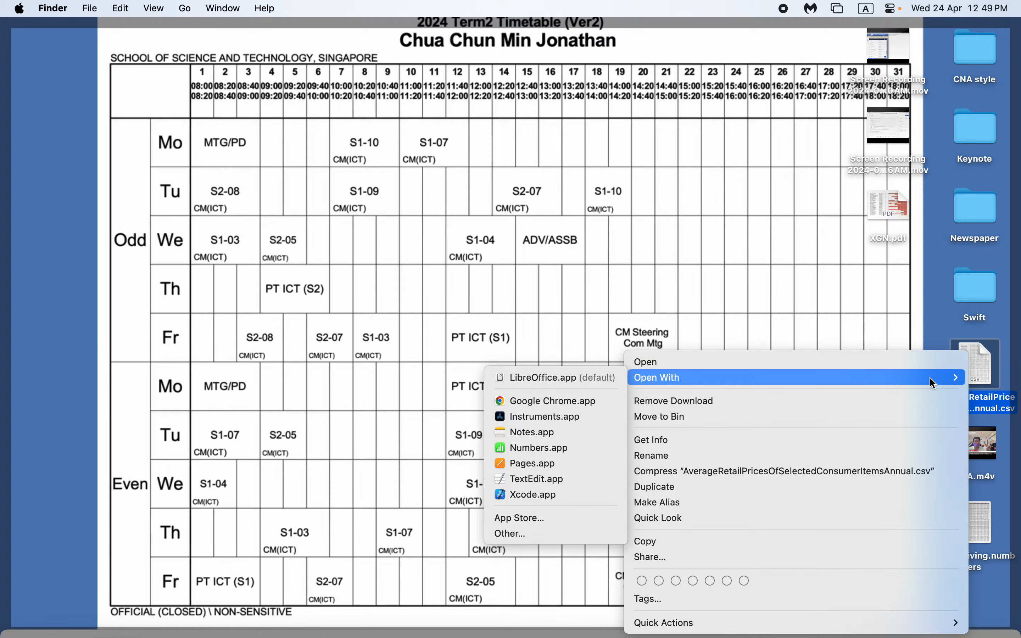
pyautogui.click(579, 482)
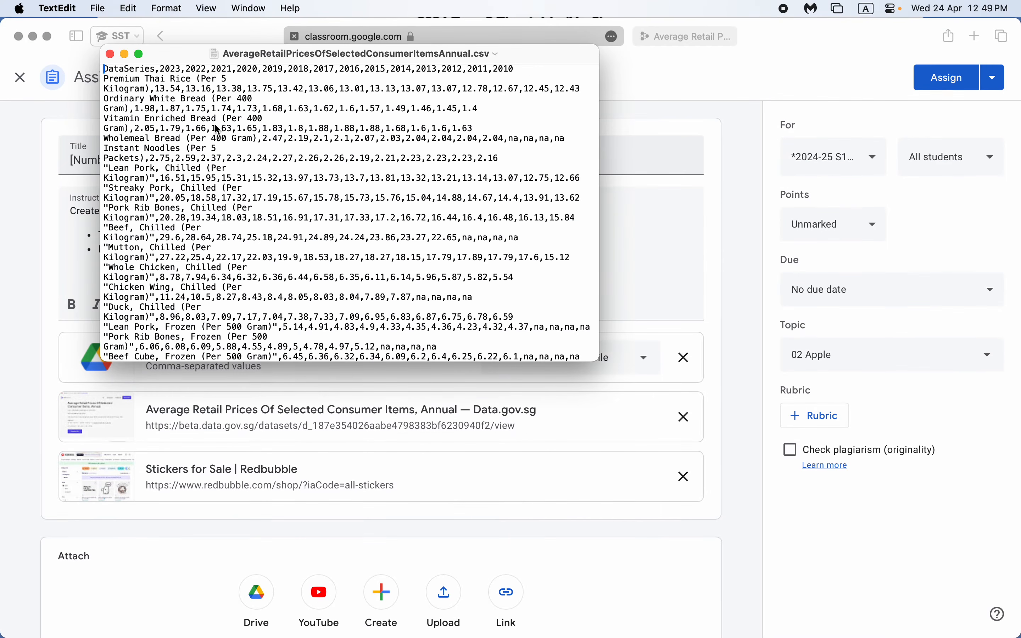
pyautogui.click(139, 54)
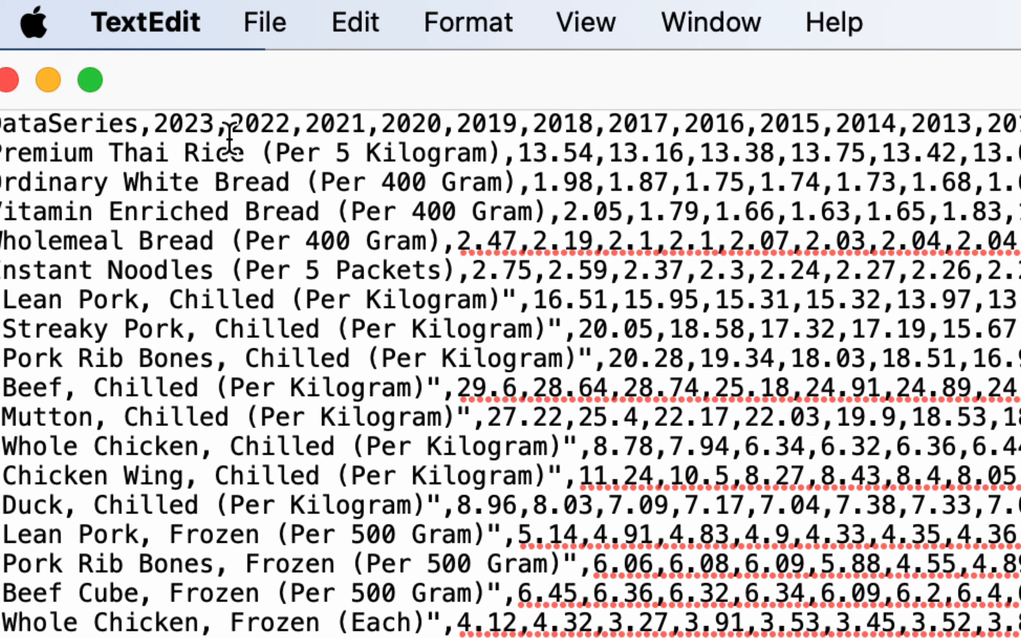
# Step: Highlight the comma-separated years in the heading line and part of the Premium Thai Rice line, and quit TextEdit
pyautogui.click(153, 122)
pyautogui.moveTo(153, 123); pyautogui.dragTo(674, 131)
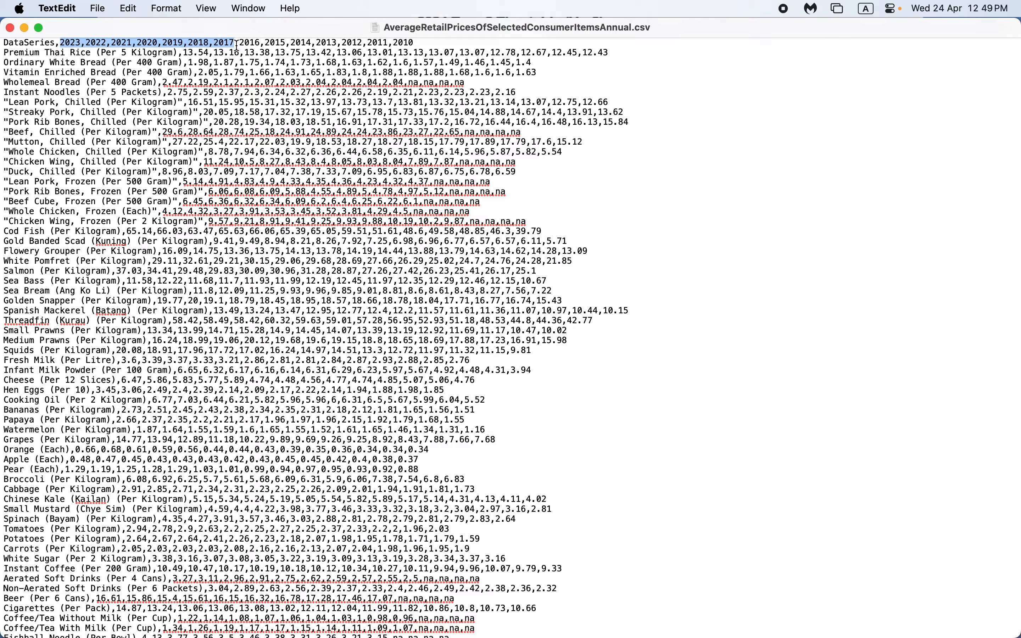
pyautogui.moveTo(3, 51); pyautogui.dragTo(281, 53)
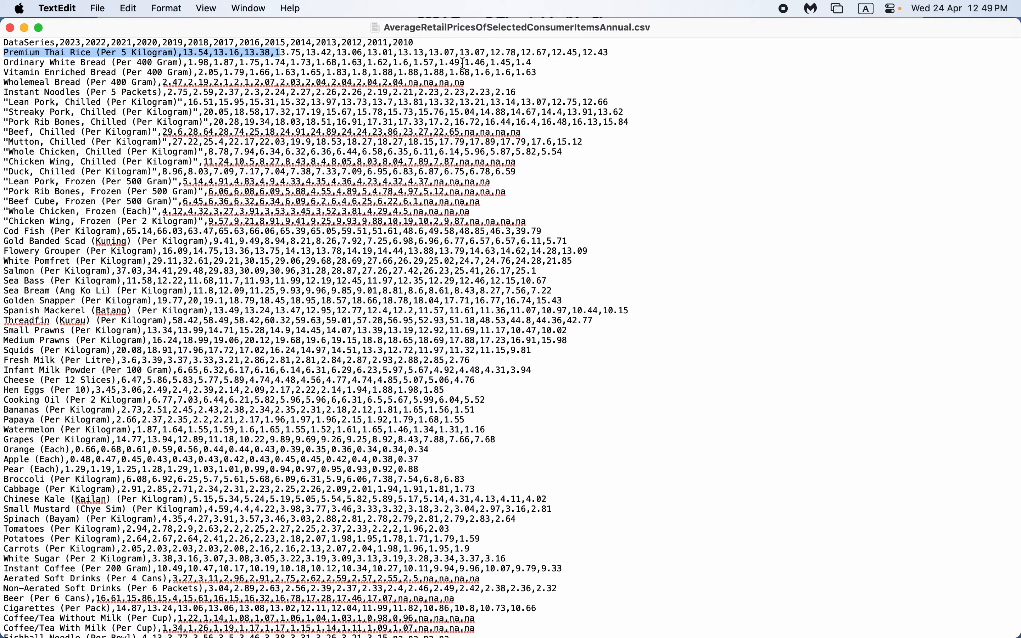
pyautogui.press('super+Tab')
pyautogui.press('super+Tab')
pyautogui.press('super+Tab')
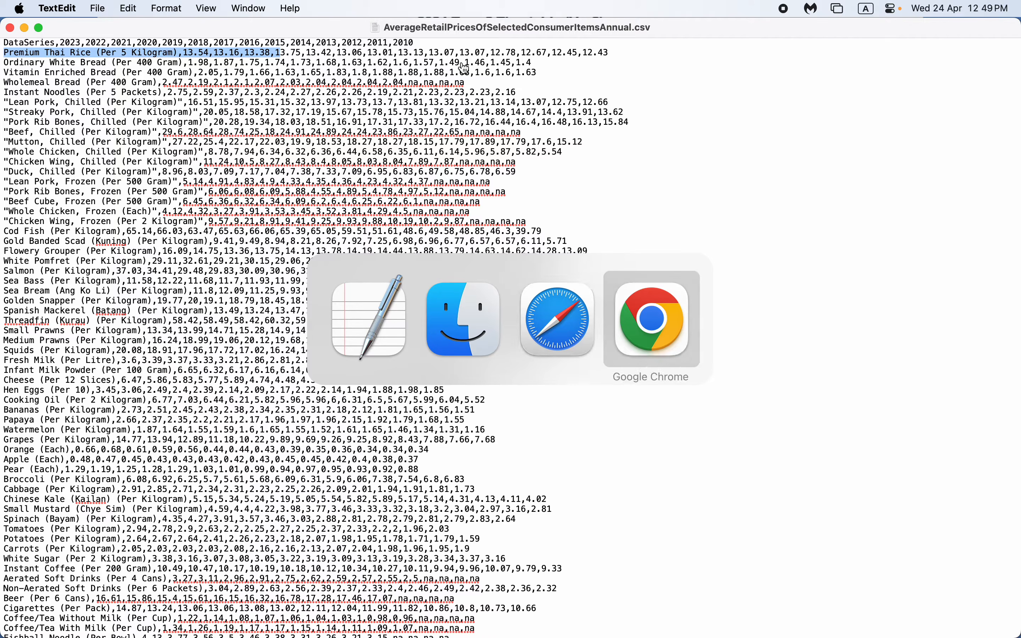
pyautogui.press('Escape')
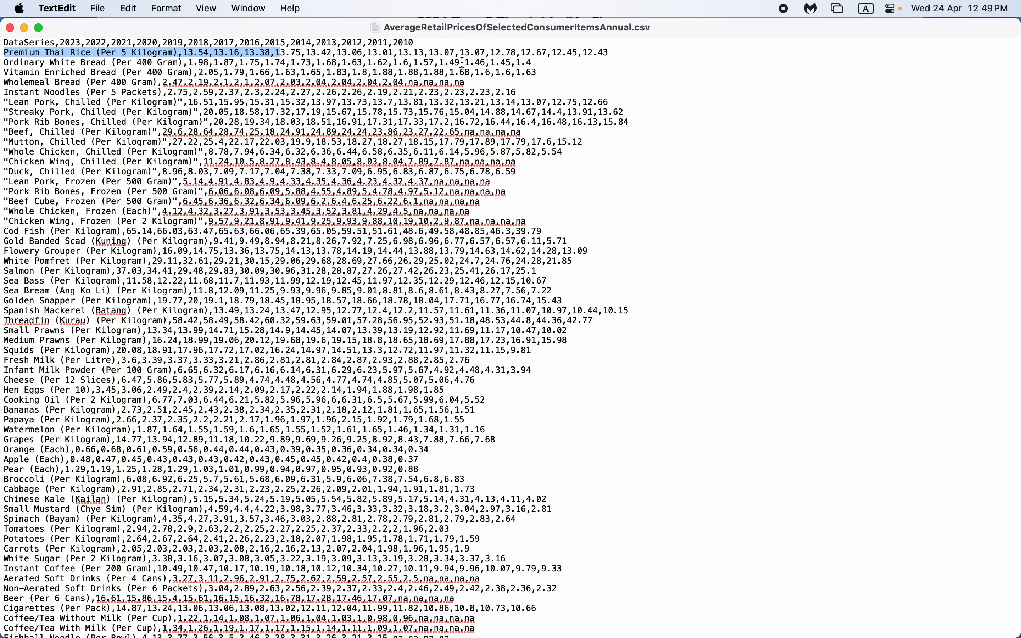
pyautogui.press('super+q')
# Step: Open AverageRetailPricesOfSelectedConsumerItemsAnnual.csv from the desktop in Numbers
pyautogui.press('F11')
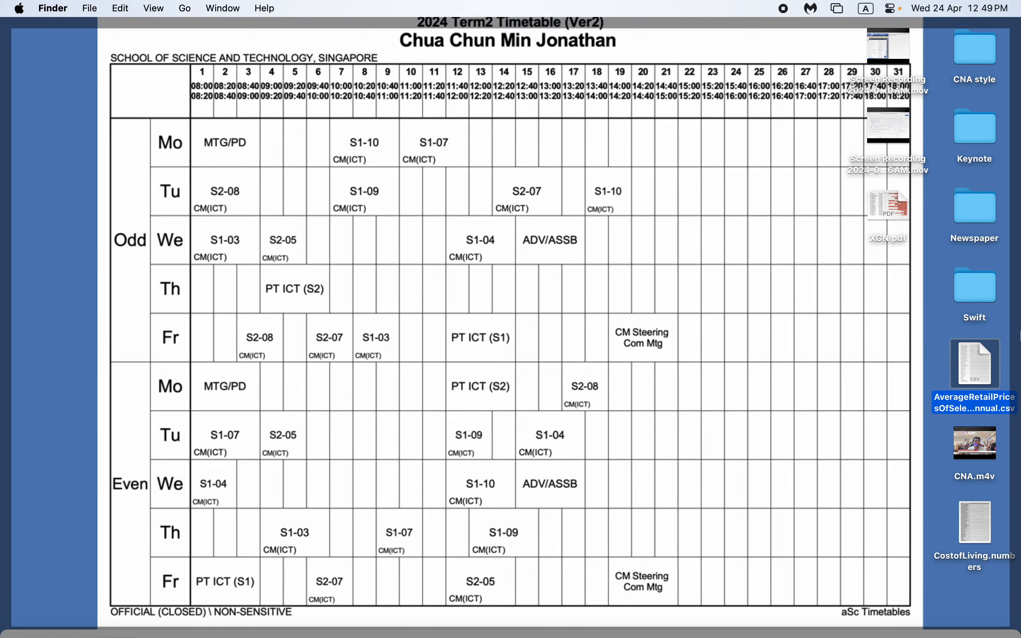
pyautogui.rightClick(977, 375)
pyautogui.moveTo(925, 381)
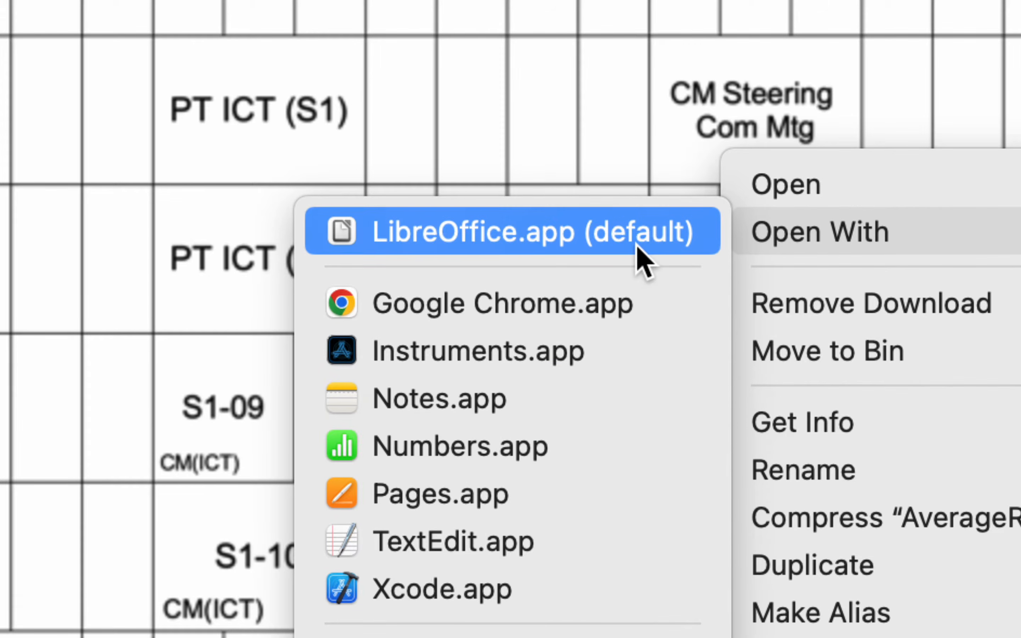
pyautogui.click(619, 465)
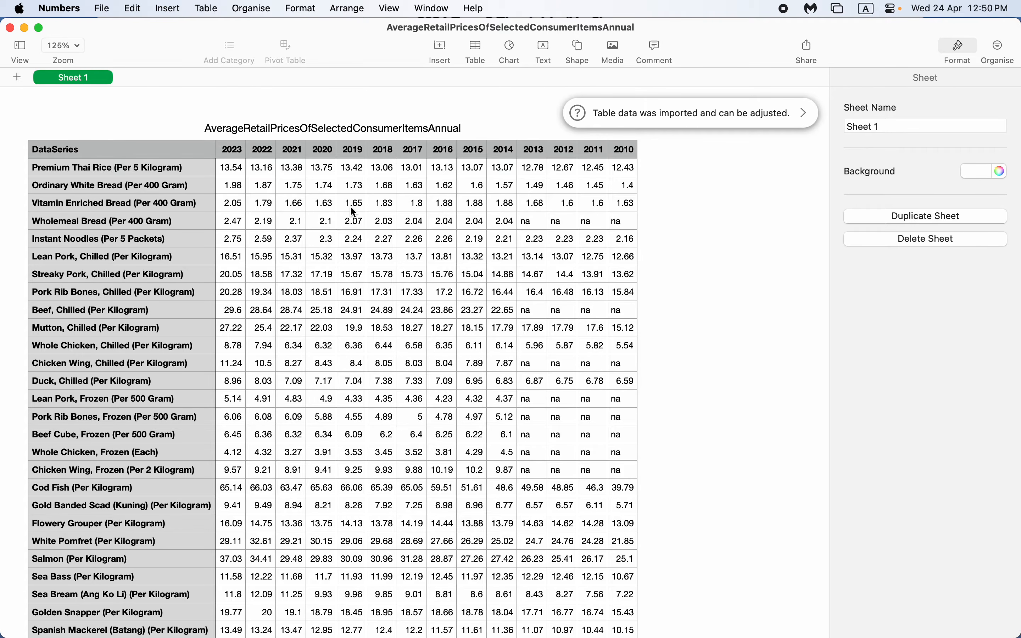
# Step: Select the whole imported prices table, deselect it and hide the formatting sidebar
pyautogui.click(350, 207)
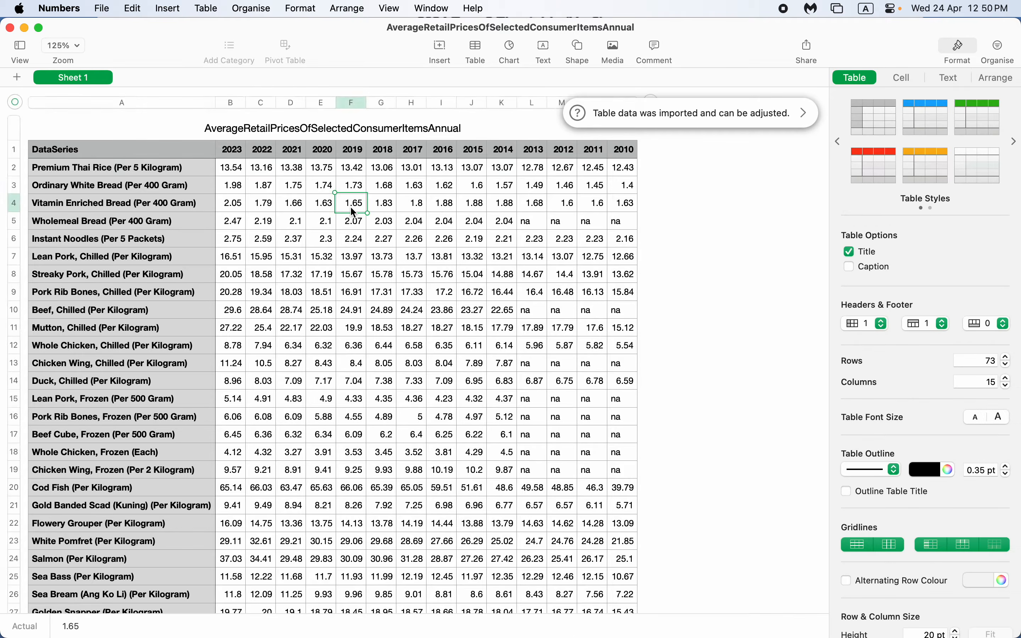
pyautogui.click(17, 102)
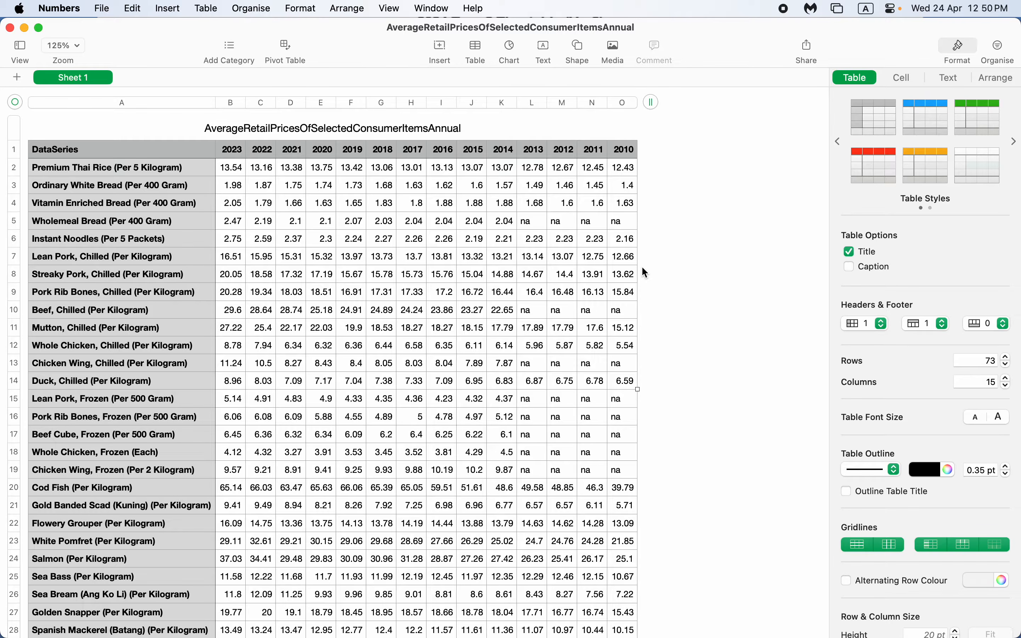
pyautogui.click(749, 269)
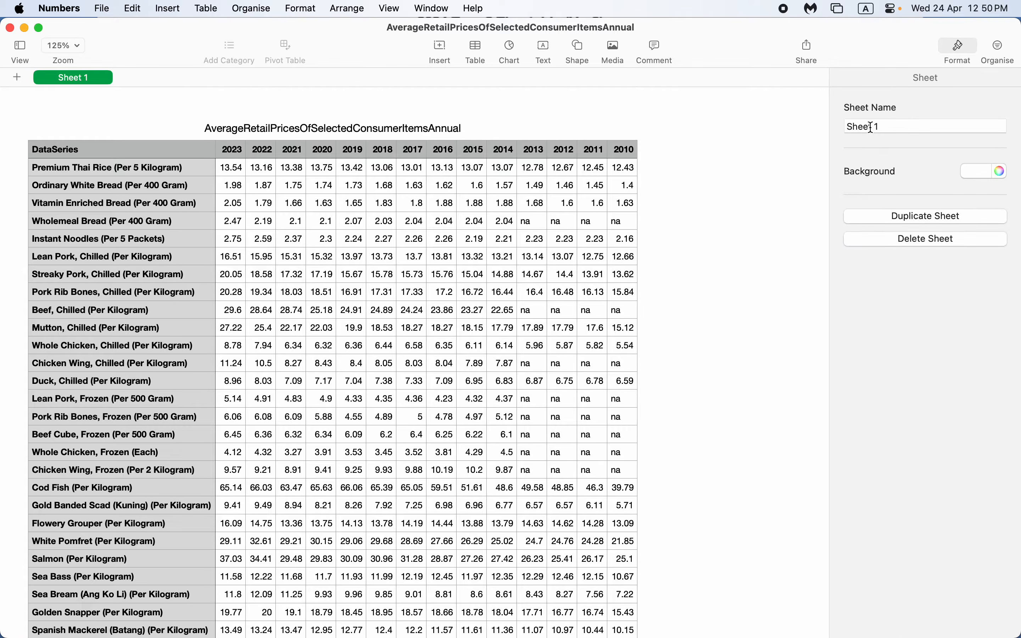
pyautogui.click(958, 49)
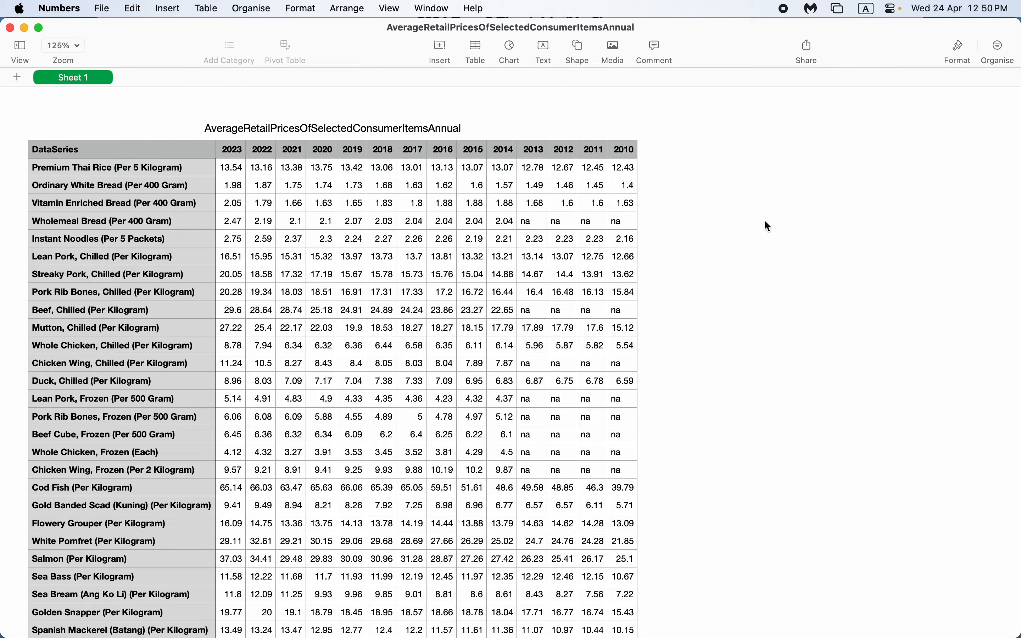
# Step: Move the imported prices table towards the middle of the sheet's canvas and undo the move
pyautogui.scroll(-5, 776, 282)
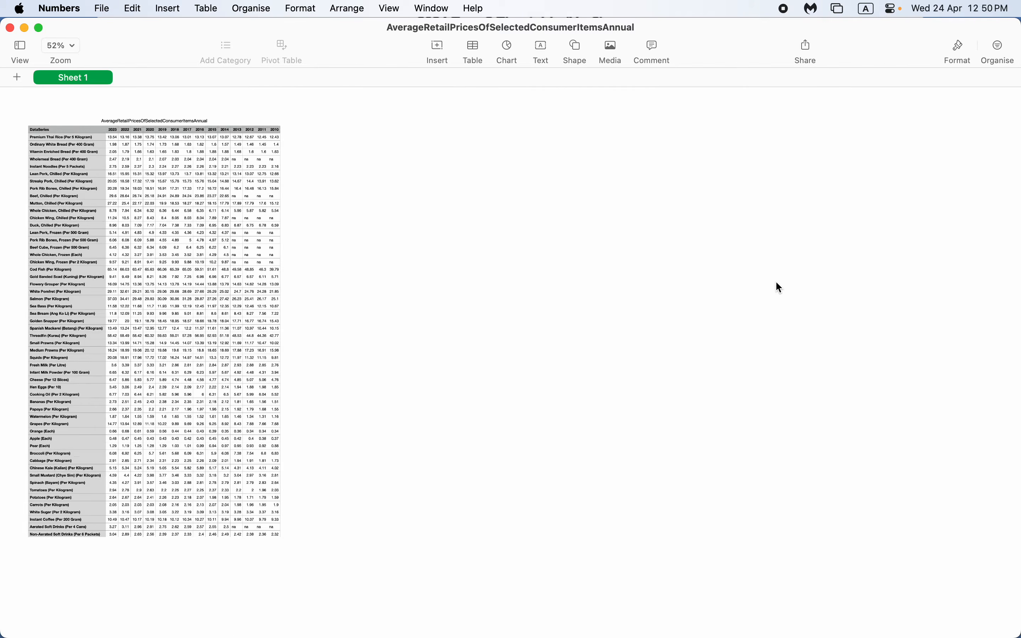
pyautogui.scroll(-5, 777, 282)
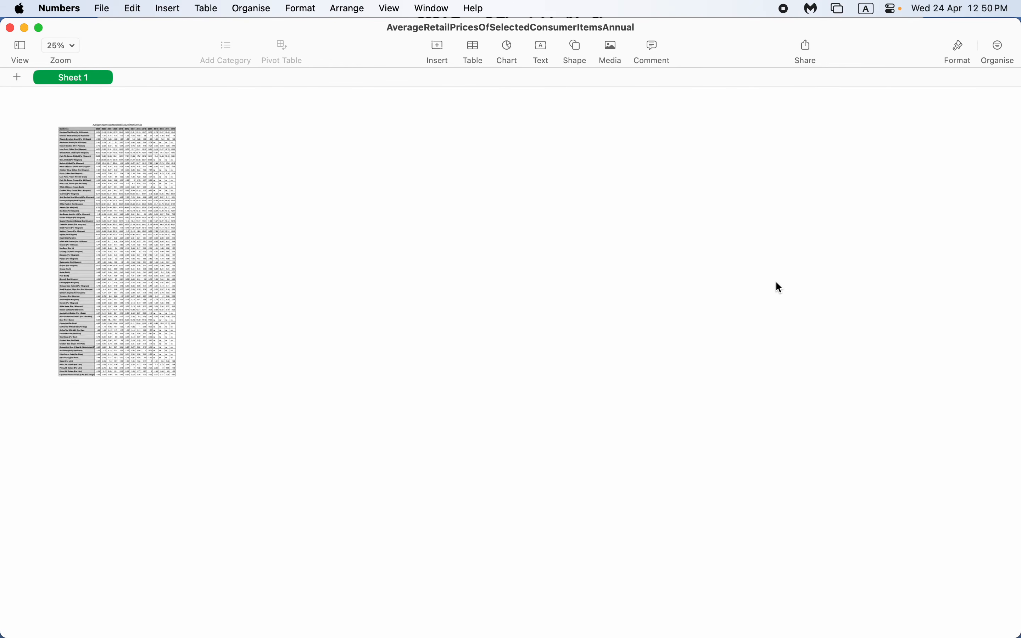
pyautogui.scroll(8, 58, 114)
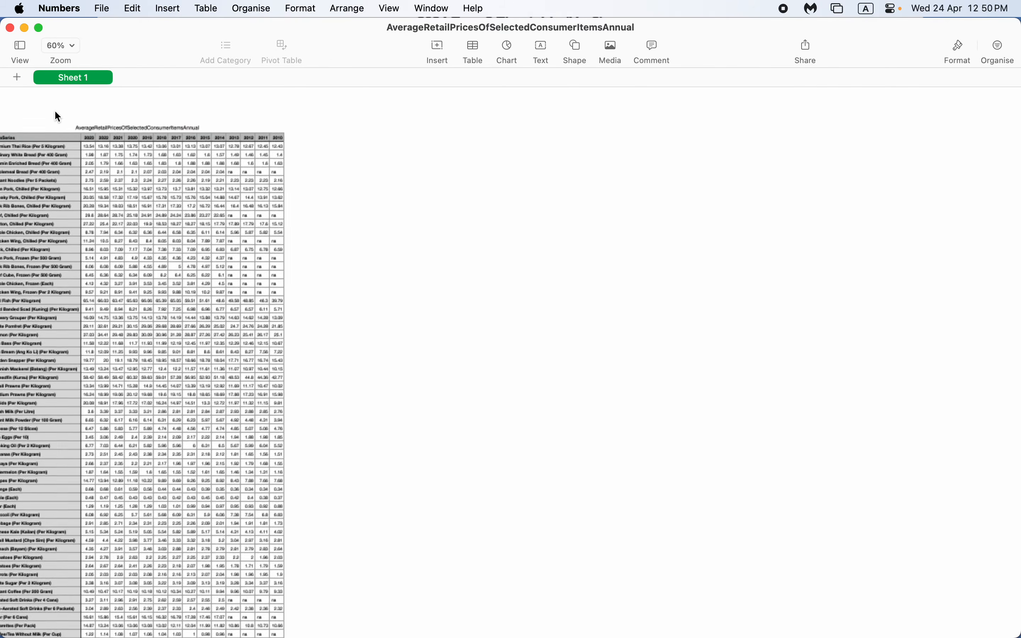
pyautogui.scroll(6, 55, 112)
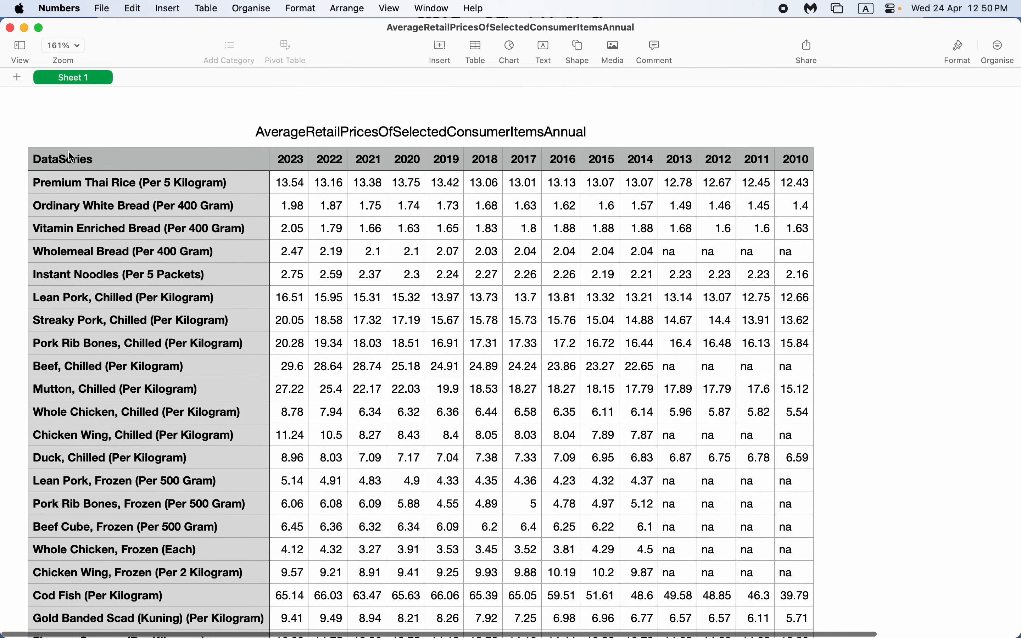
pyautogui.click(100, 158)
pyautogui.moveTo(23, 107); pyautogui.dragTo(510, 291)
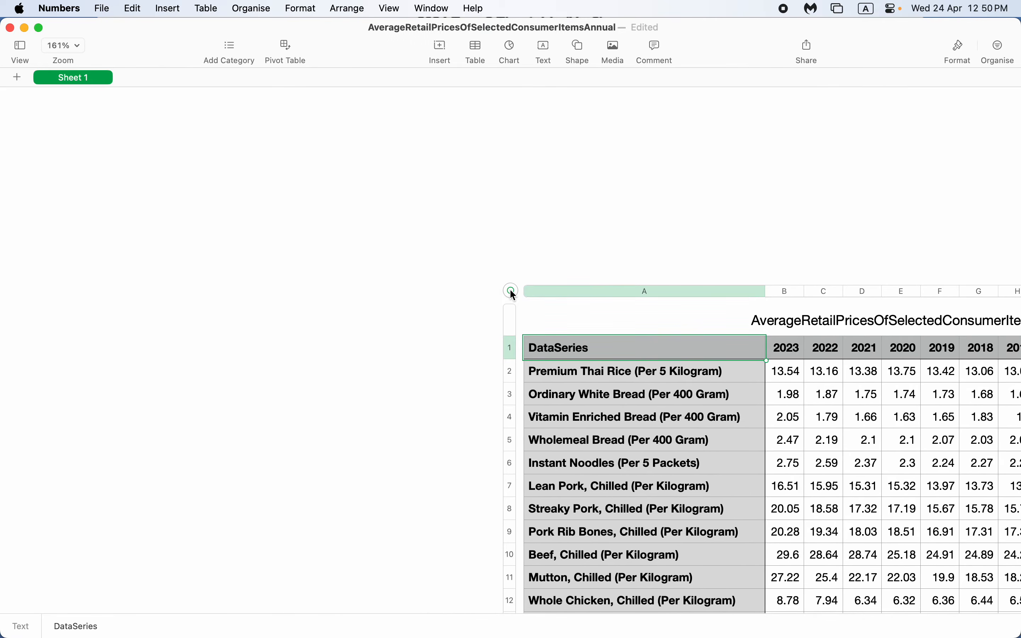
pyautogui.press('super+z')
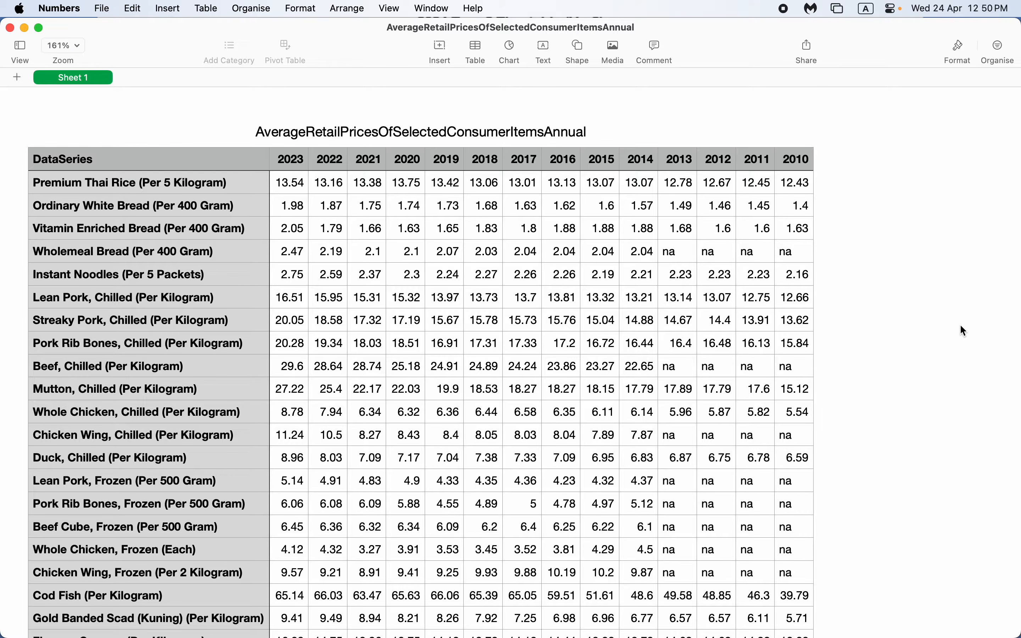
# Step: Open the retail prices CSV from the desktop in LibreOffice, accepting the default text import settings
pyautogui.press('F11')
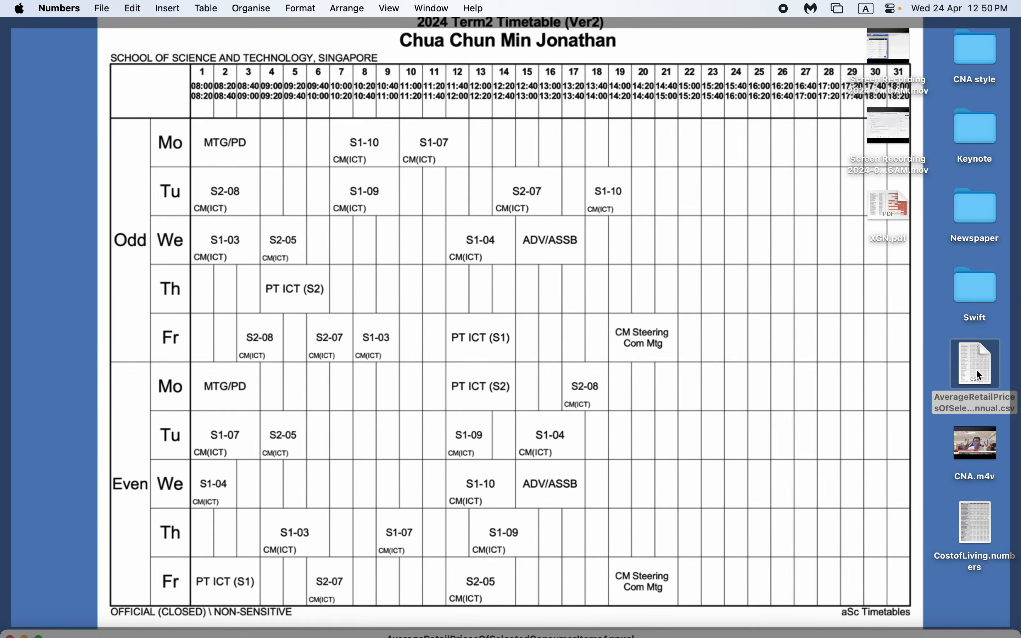
pyautogui.click(977, 370)
pyautogui.doubleClick(977, 368)
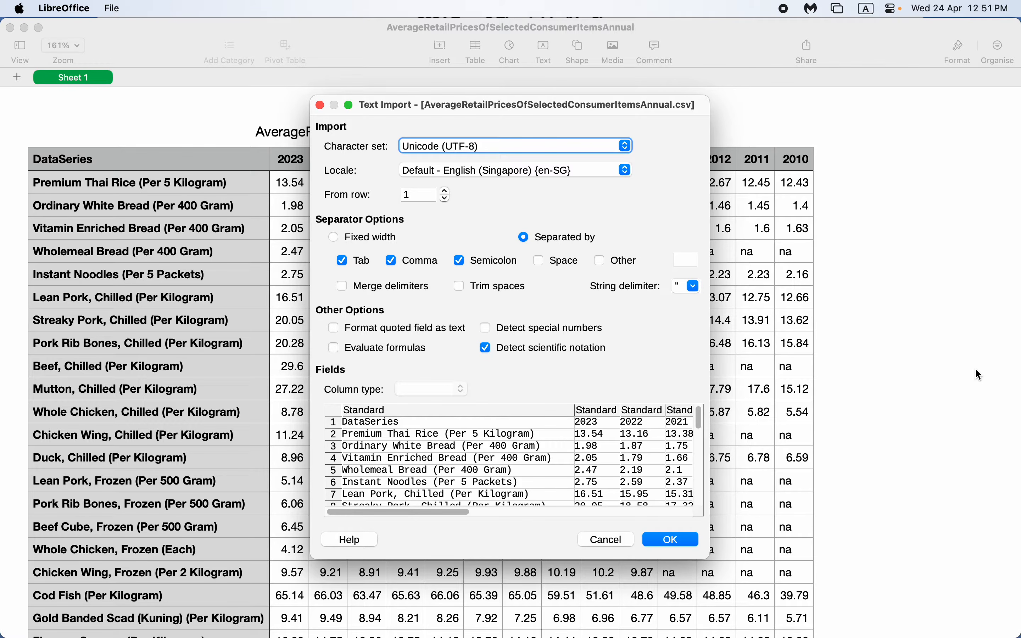
pyautogui.press('Return')
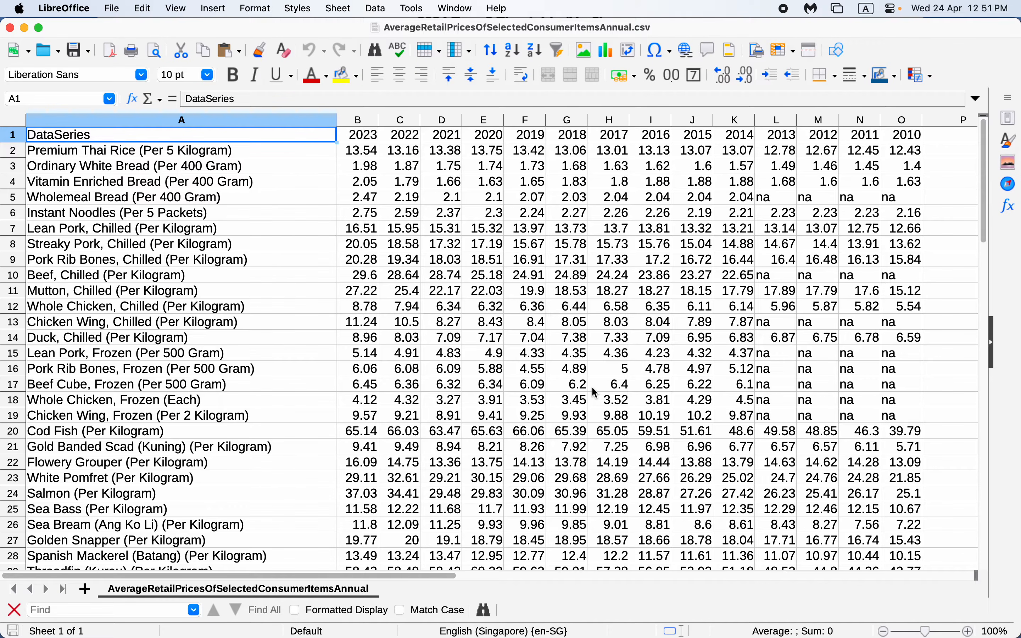
# Step: Examine the LibreOffice sheet across its price columns and the empty grid beyond them, and quit LibreOffice
pyautogui.hscroll(1, 465, 324)
pyautogui.scroll(-1, 465, 324)
pyautogui.hscroll(8, 465, 324)
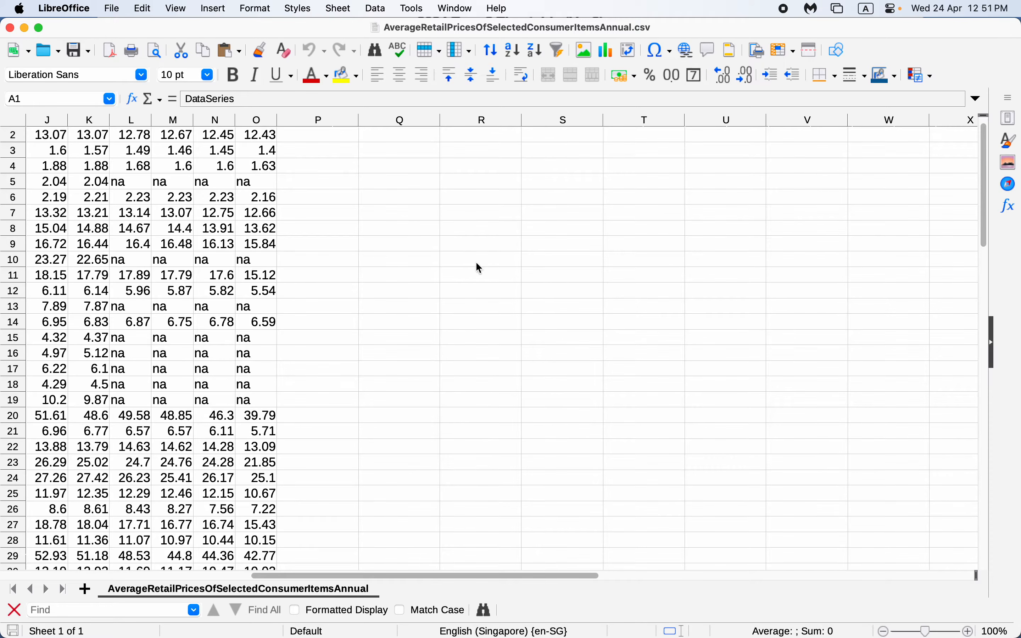
pyautogui.hscroll(4, 528, 376)
pyautogui.hscroll(-13, 528, 375)
pyautogui.scroll(1, 529, 376)
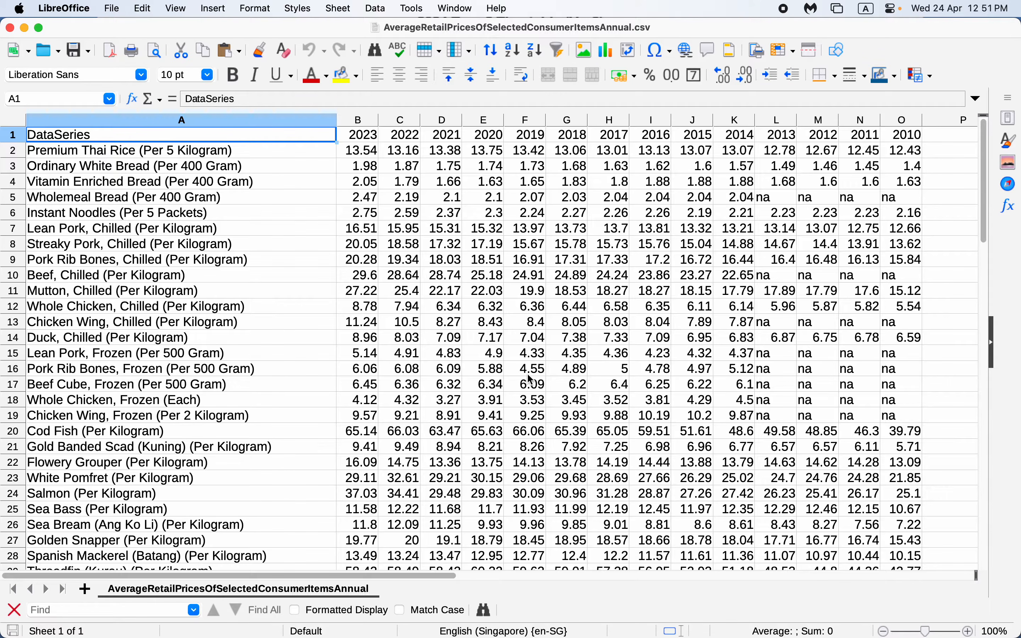
pyautogui.hscroll(6, 448, 345)
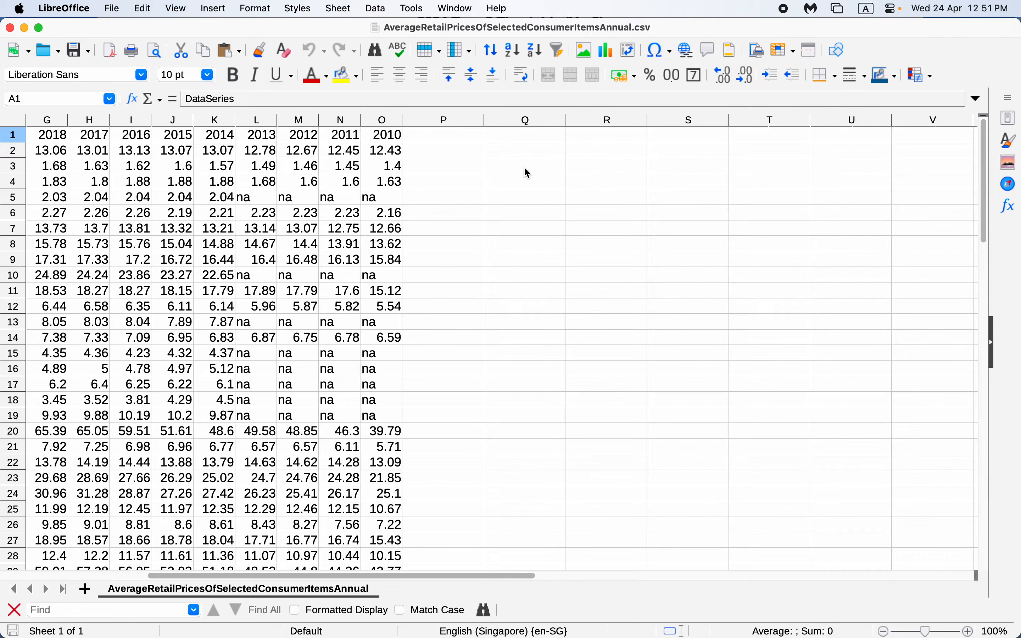
pyautogui.hscroll(5, 563, 206)
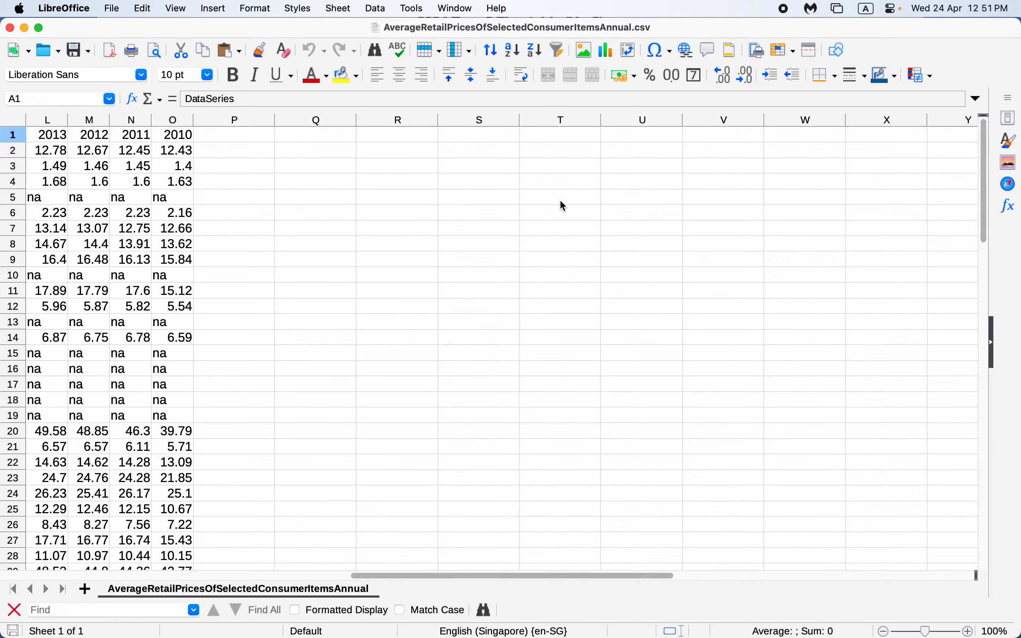
pyautogui.hscroll(-10, 563, 205)
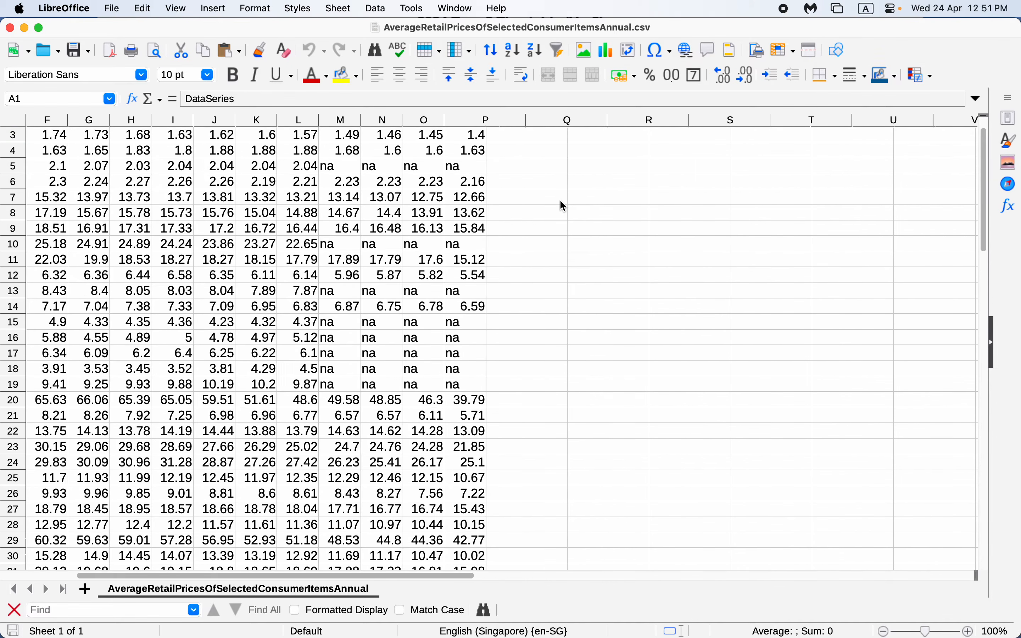
pyautogui.hscroll(-1, 564, 205)
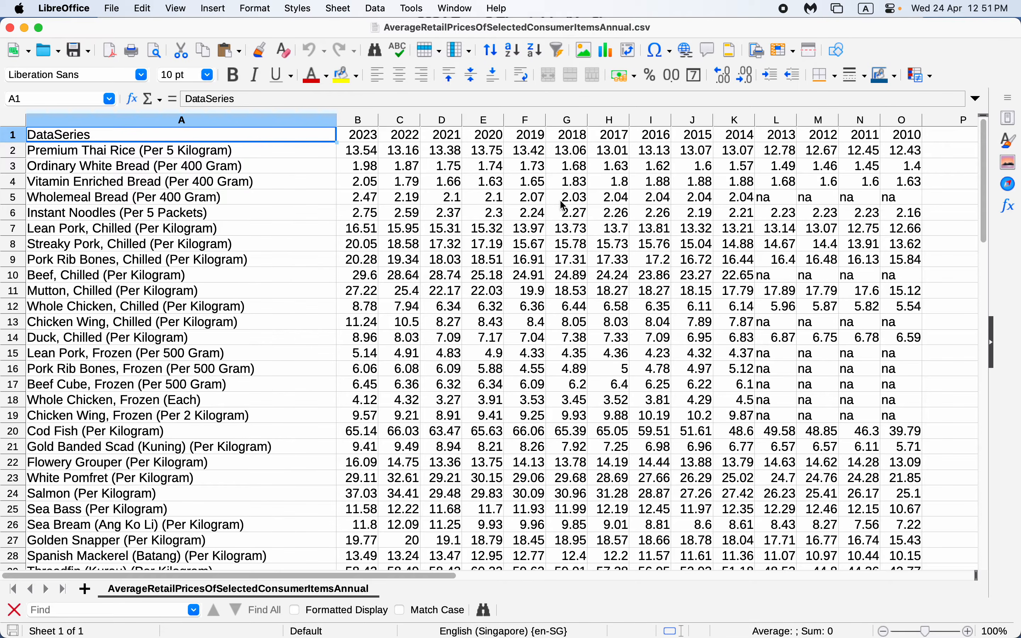
pyautogui.press('super+q')
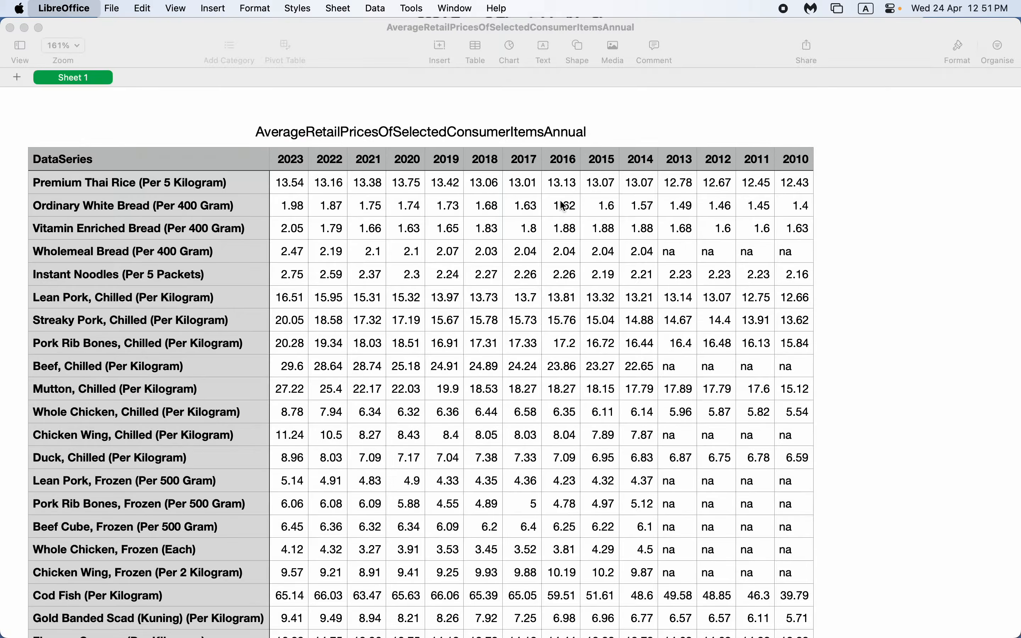
# Step: Apply the table style with the red header row to the whole prices table in Numbers
pyautogui.click(863, 290)
pyautogui.click(165, 146)
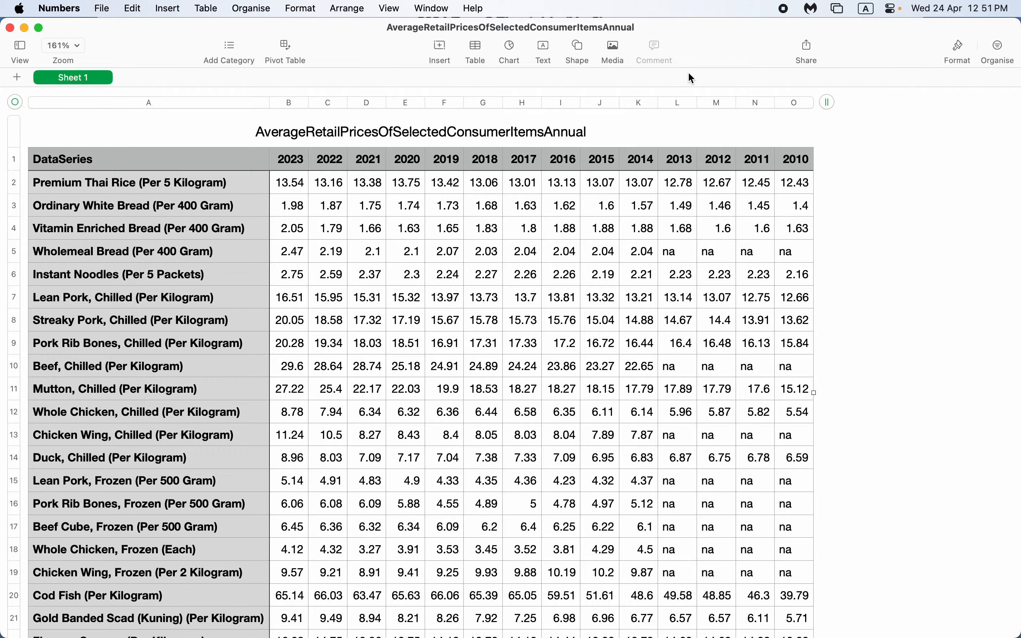
pyautogui.click(966, 46)
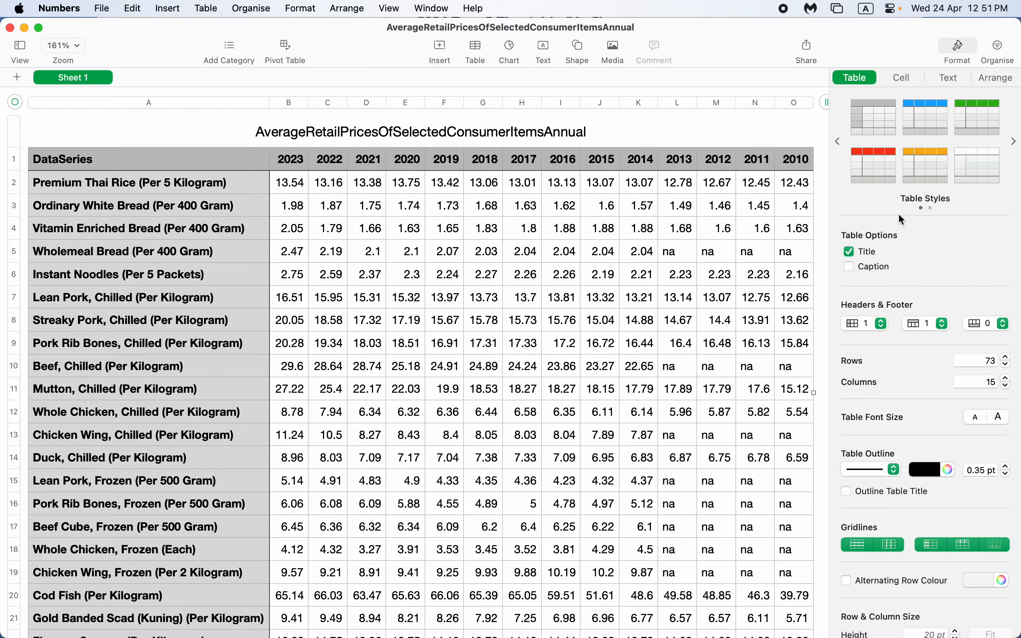
pyautogui.click(885, 173)
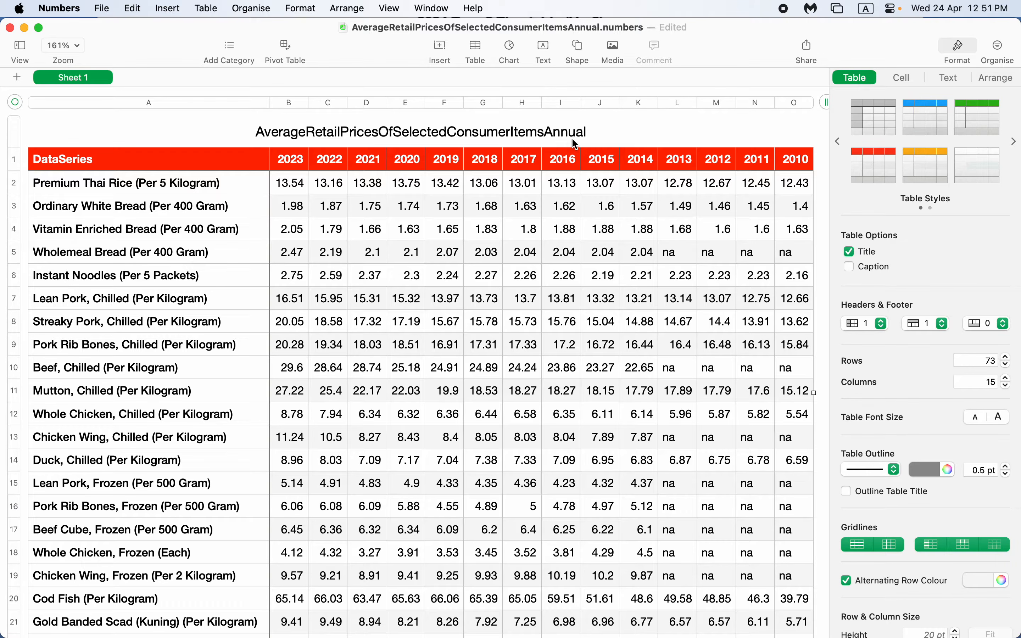
# Step: Hide the prices table's title and rename the sheet as Data
pyautogui.click(850, 252)
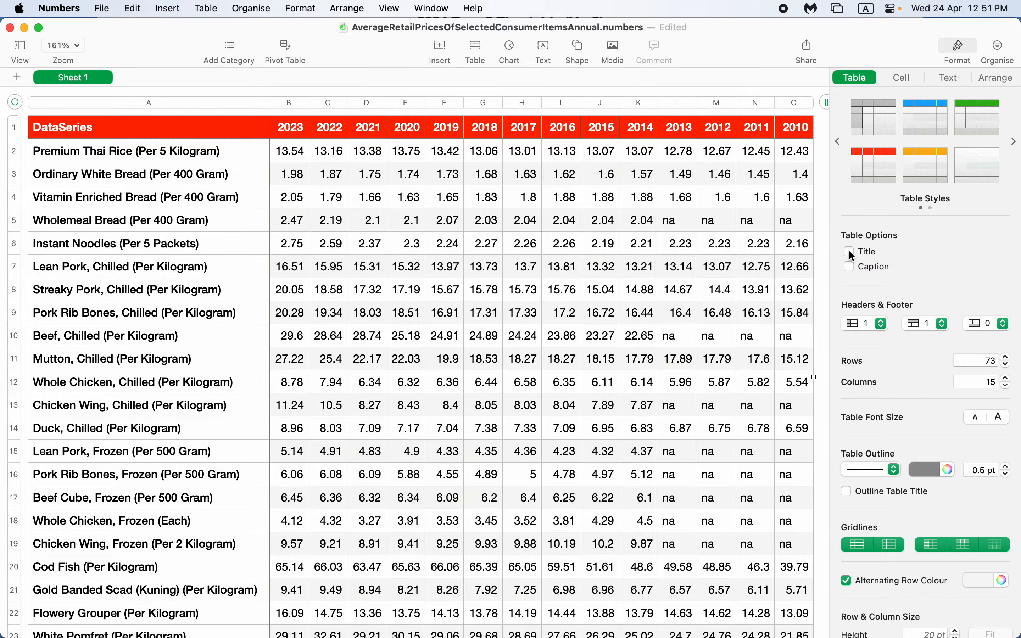
pyautogui.doubleClick(84, 77)
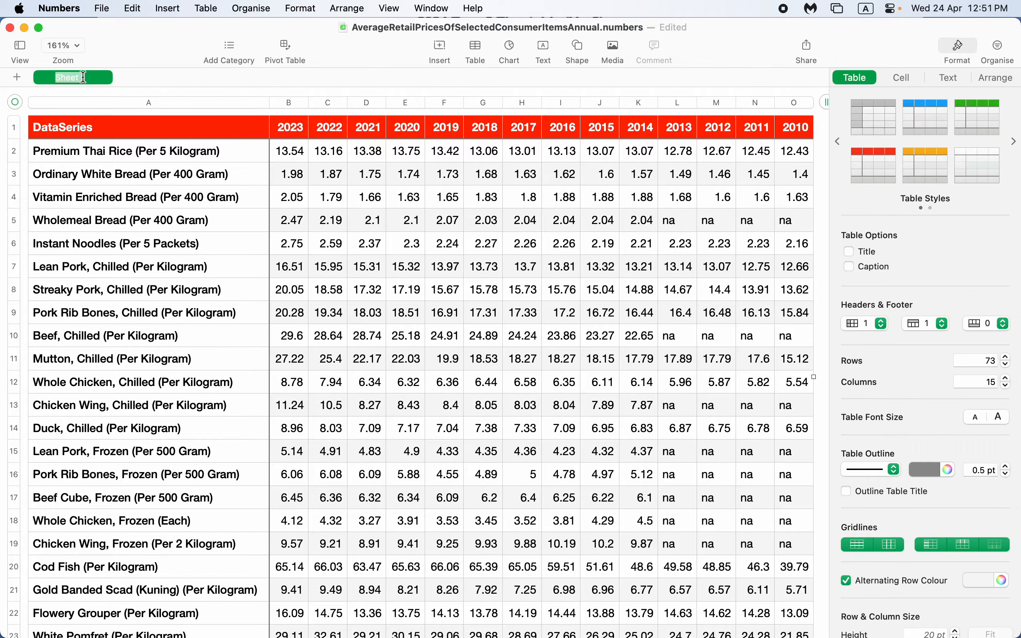
pyautogui.click(194, 96)
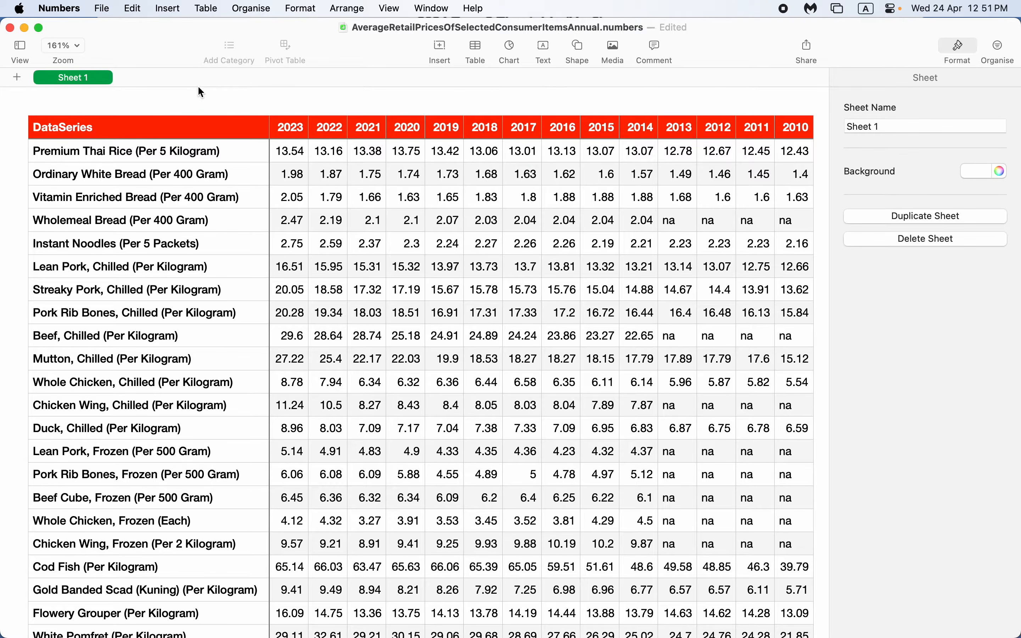
pyautogui.scroll(-3, 407, 135)
pyautogui.scroll(2, 407, 135)
pyautogui.click(788, 229)
pyautogui.click(800, 224)
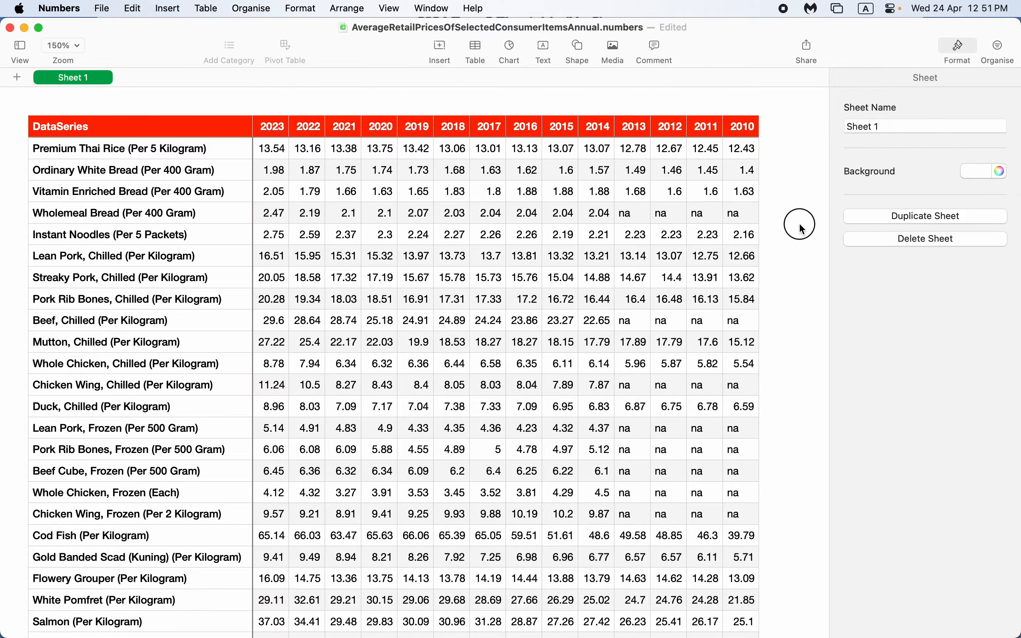
pyautogui.click(912, 129)
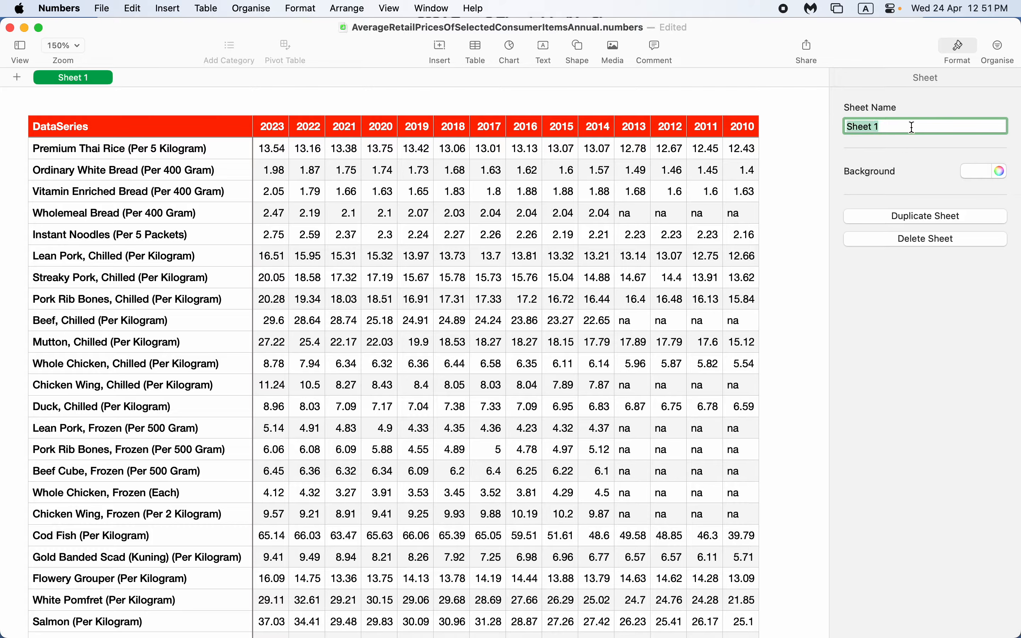
pyautogui.doubleClick(82, 77)
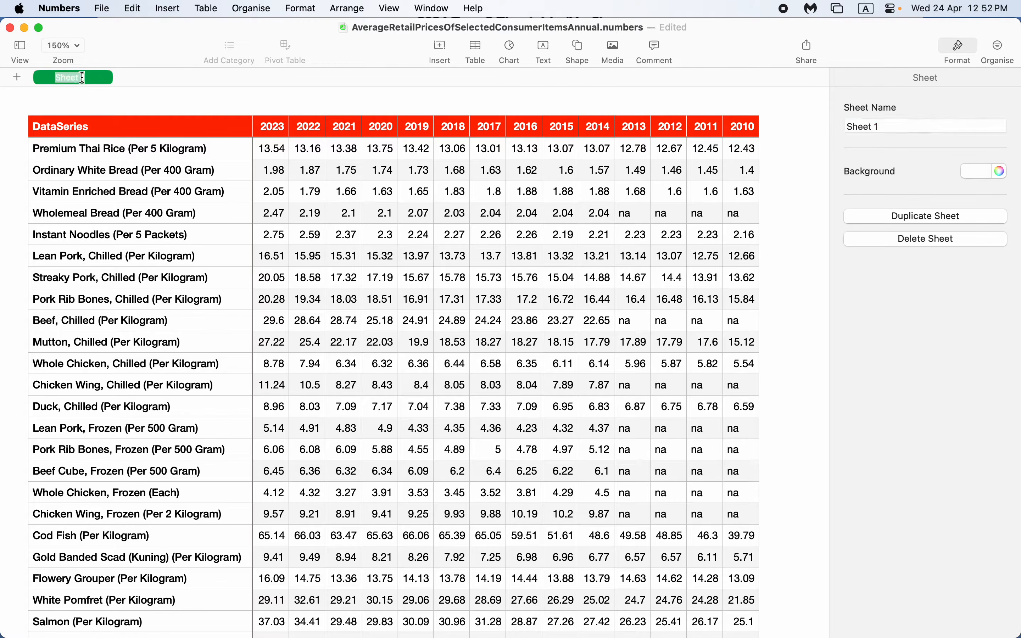
pyautogui.click(930, 125)
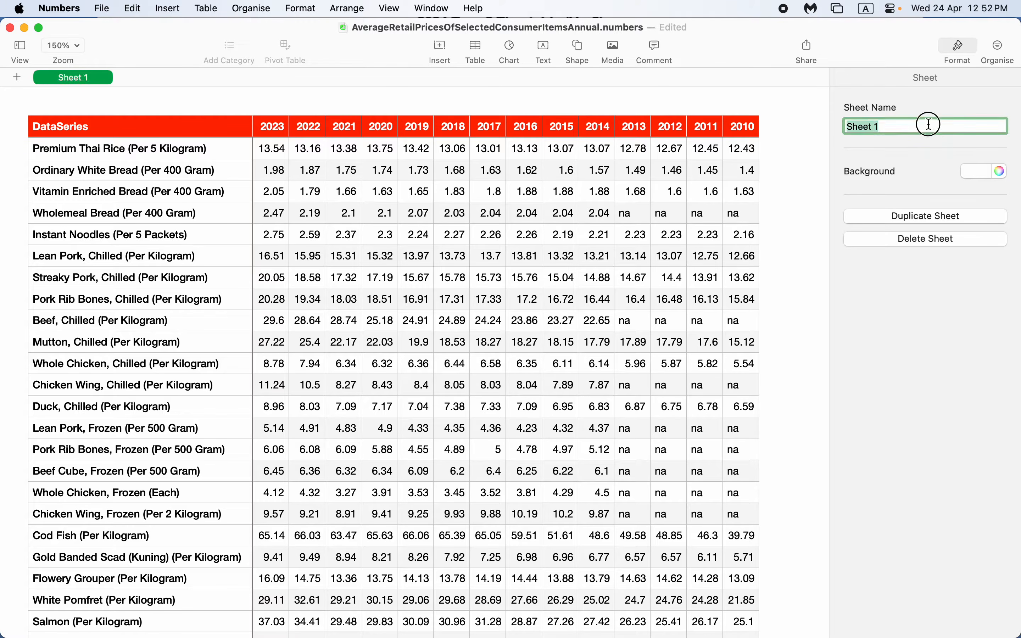
pyautogui.write('Data')
pyautogui.press('Return')
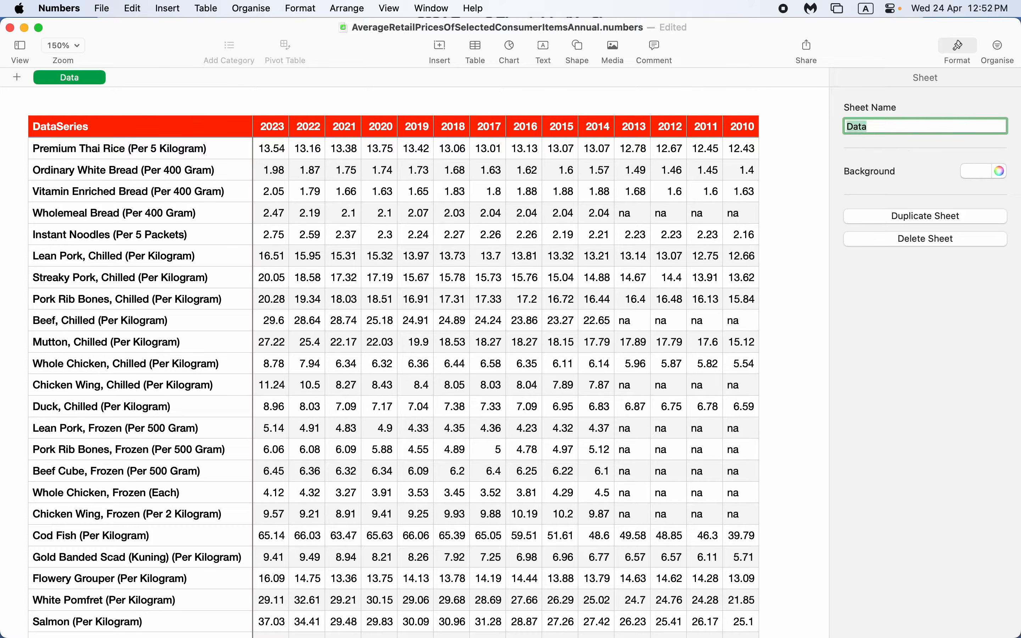
pyautogui.click(797, 213)
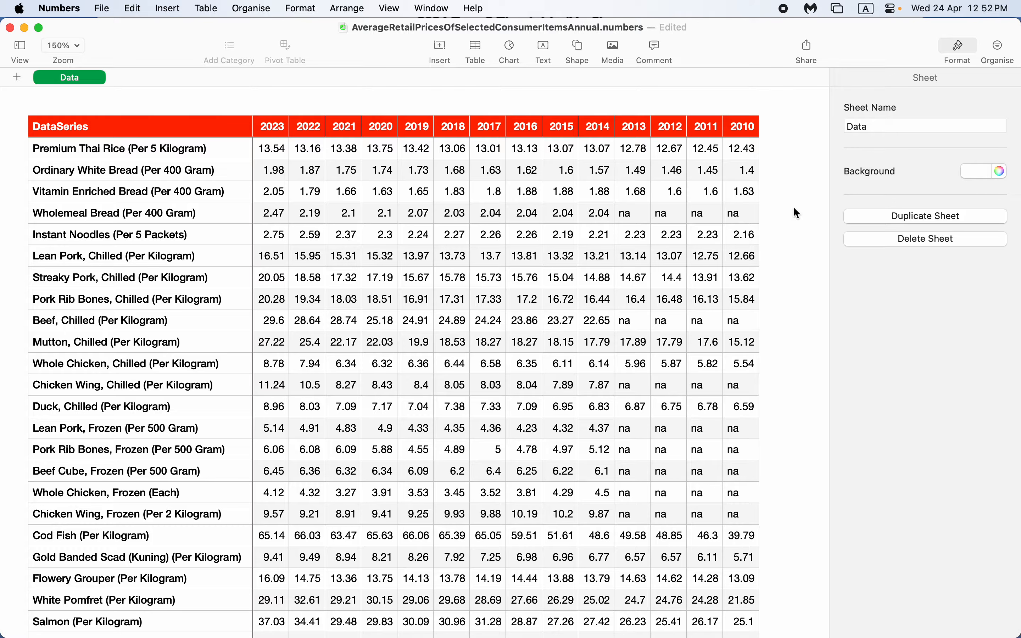
# Step: Apply the grey table style with shaded header row and column to the whole prices table and turn on alternating row colour
pyautogui.scroll(-3, 456, 230)
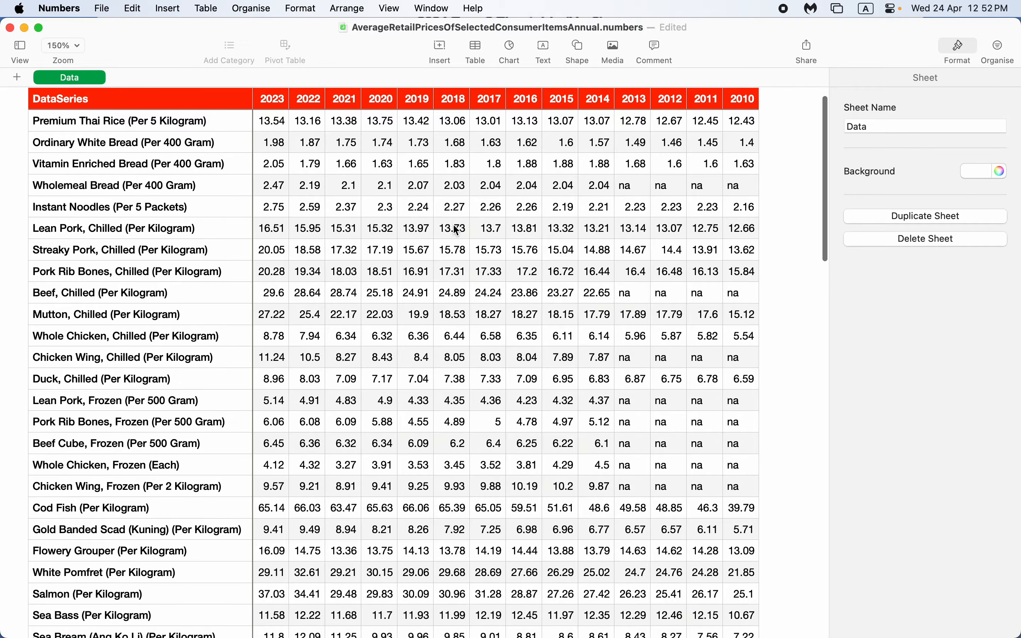
pyautogui.click(344, 198)
pyautogui.scroll(3, 342, 199)
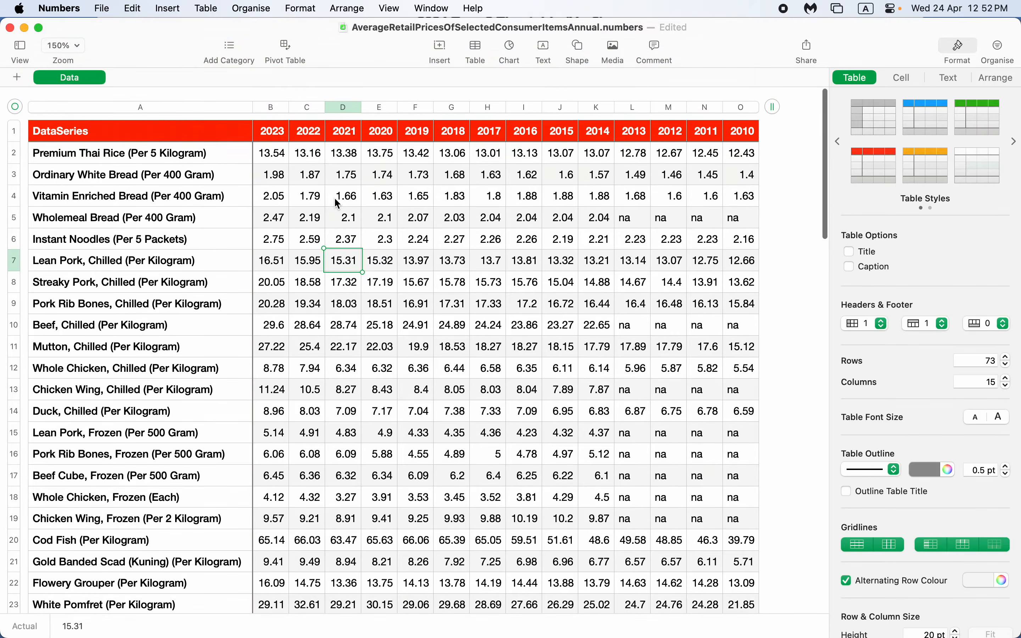
pyautogui.click(15, 102)
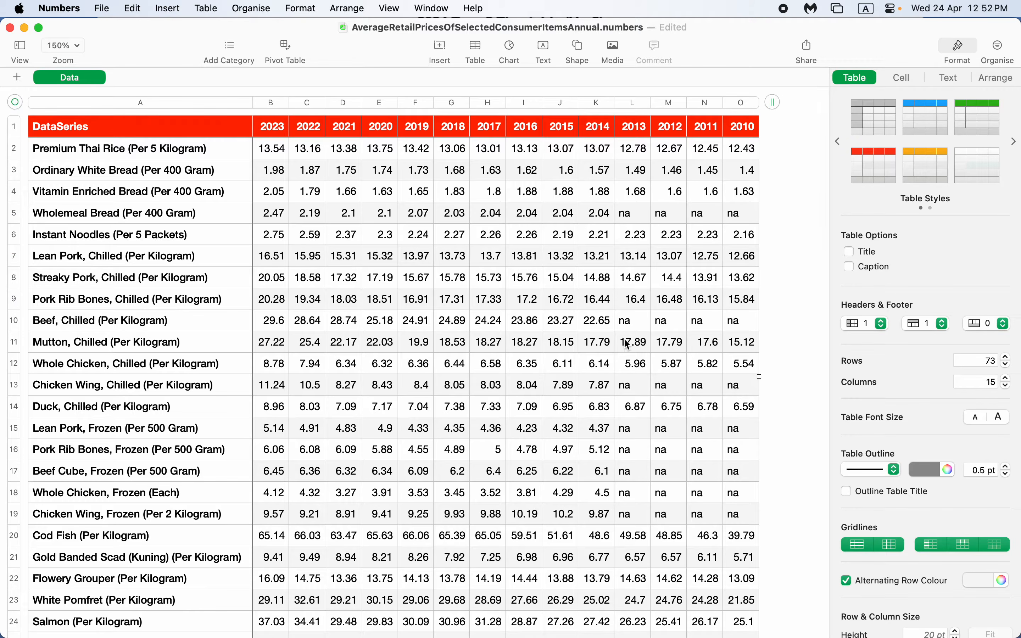
pyautogui.click(879, 118)
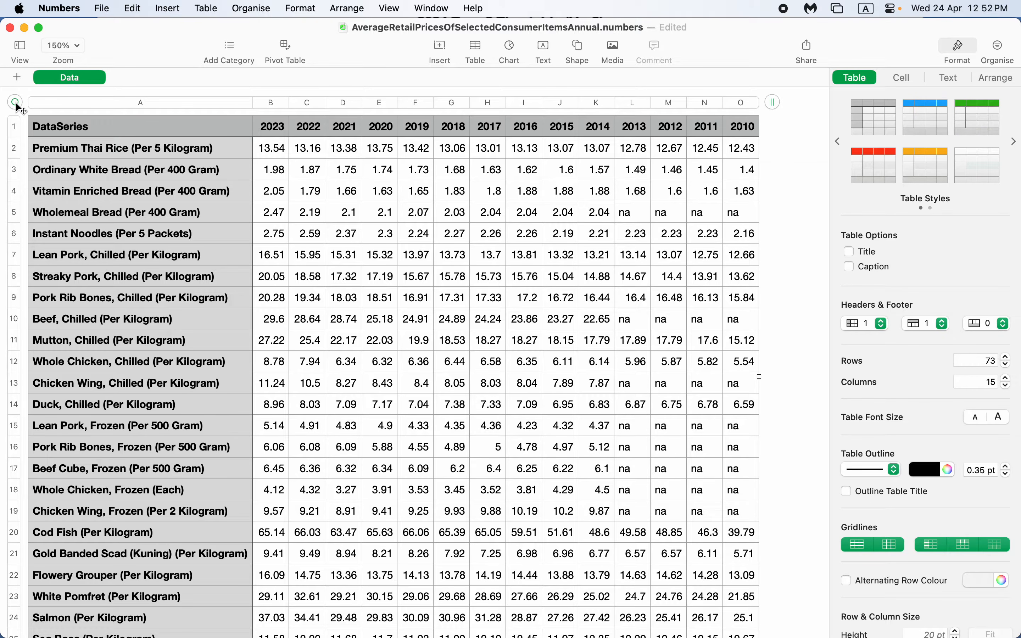
pyautogui.scroll(-2, 948, 439)
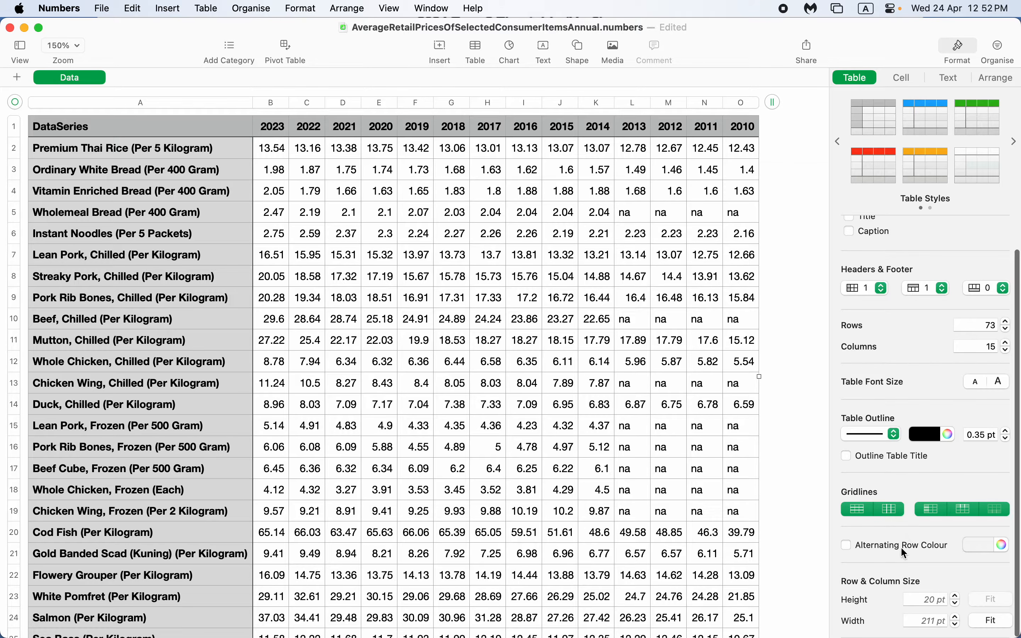
pyautogui.click(848, 543)
pyautogui.click(848, 542)
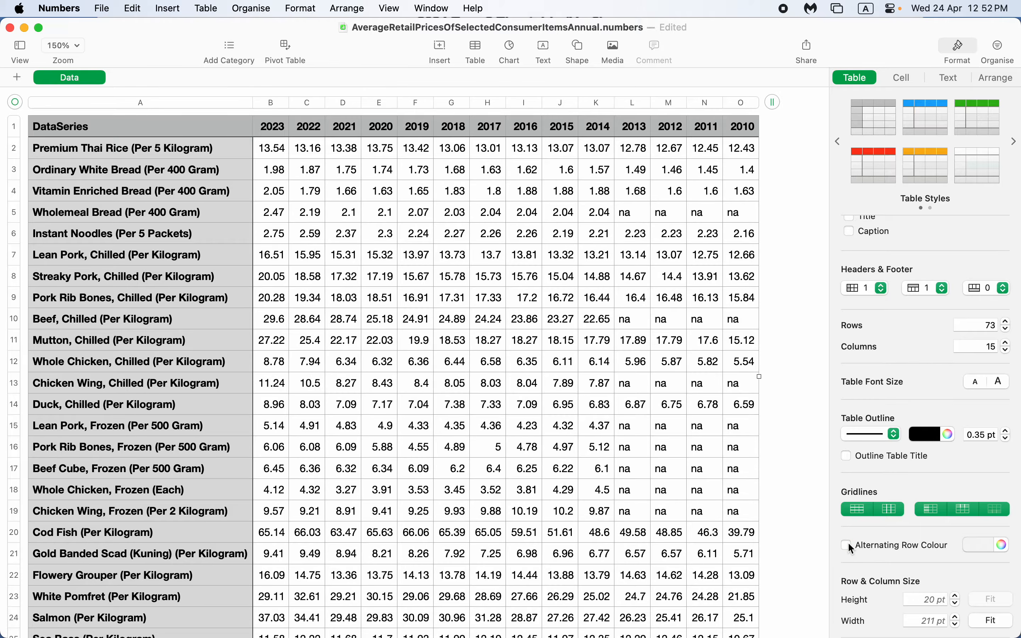
pyautogui.click(848, 543)
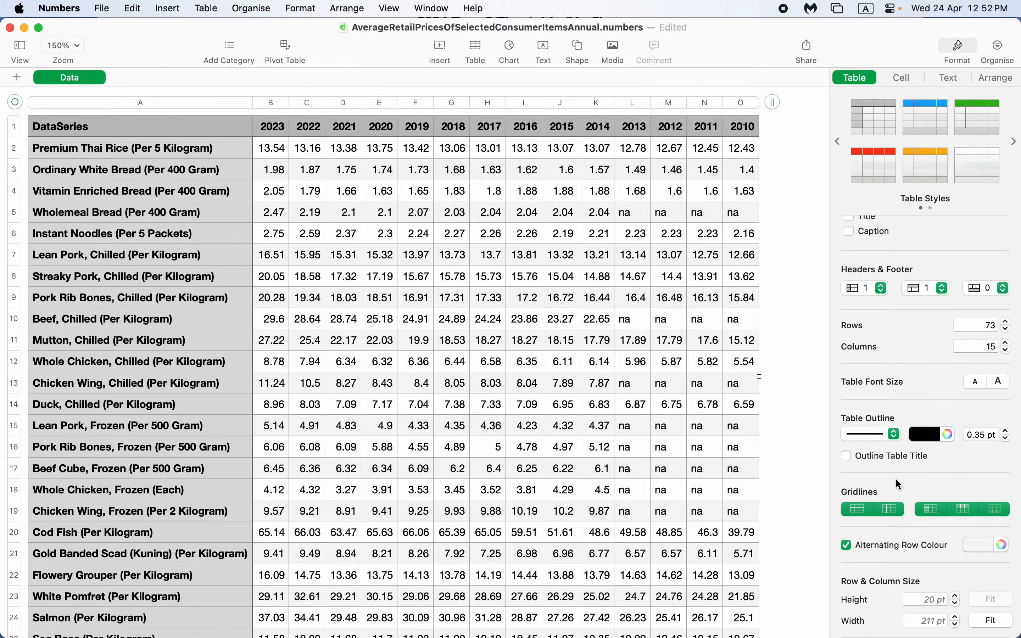
pyautogui.click(812, 379)
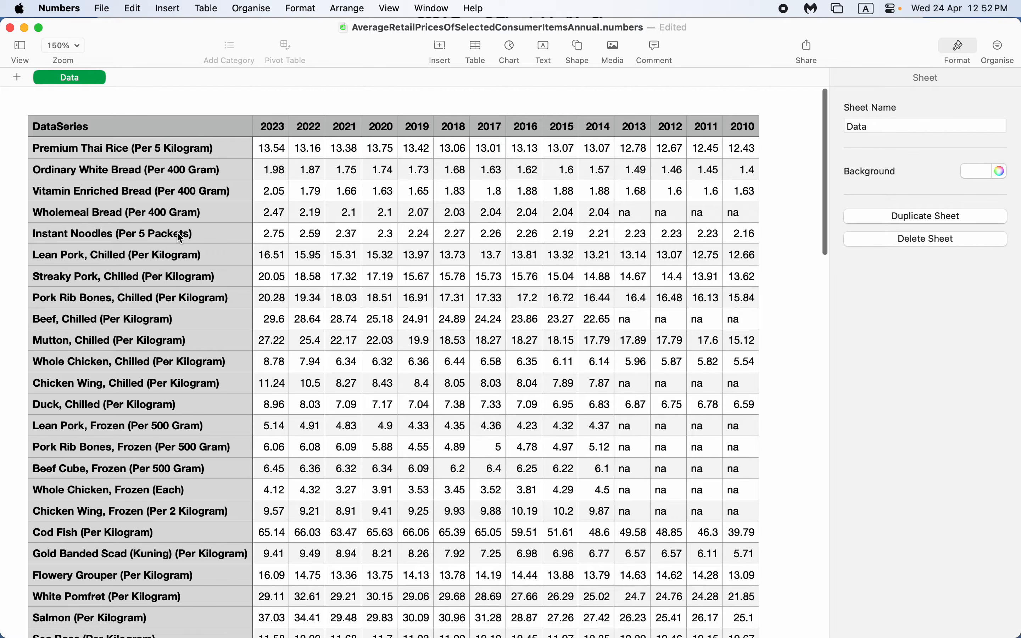
# Step: Replace the DataSeries heading in cell A1 of the prices table with Products
pyautogui.click(53, 126)
pyautogui.doubleClick(72, 126)
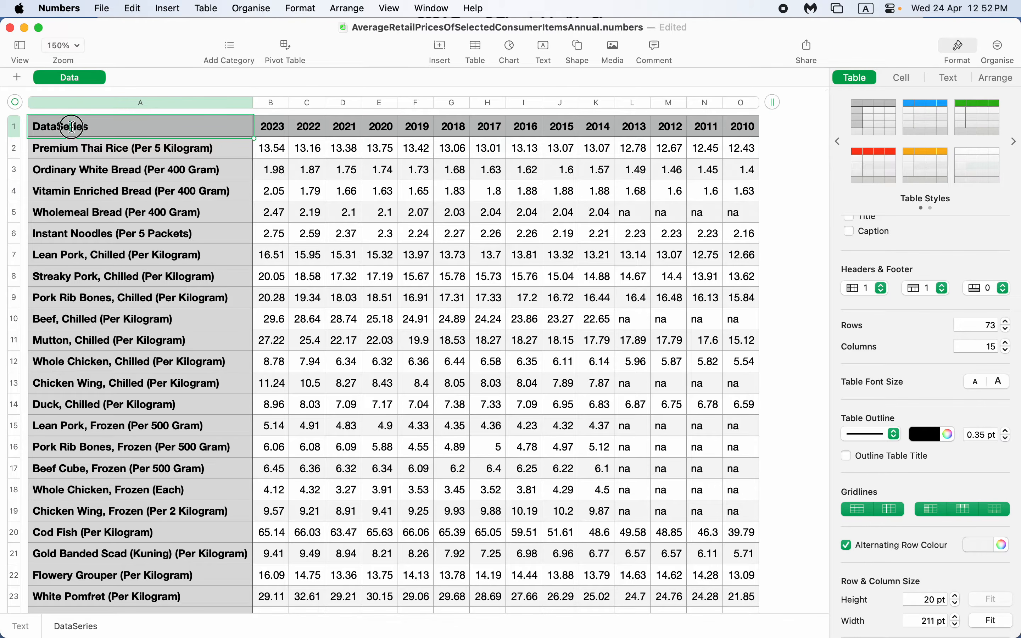
pyautogui.write('Pro')
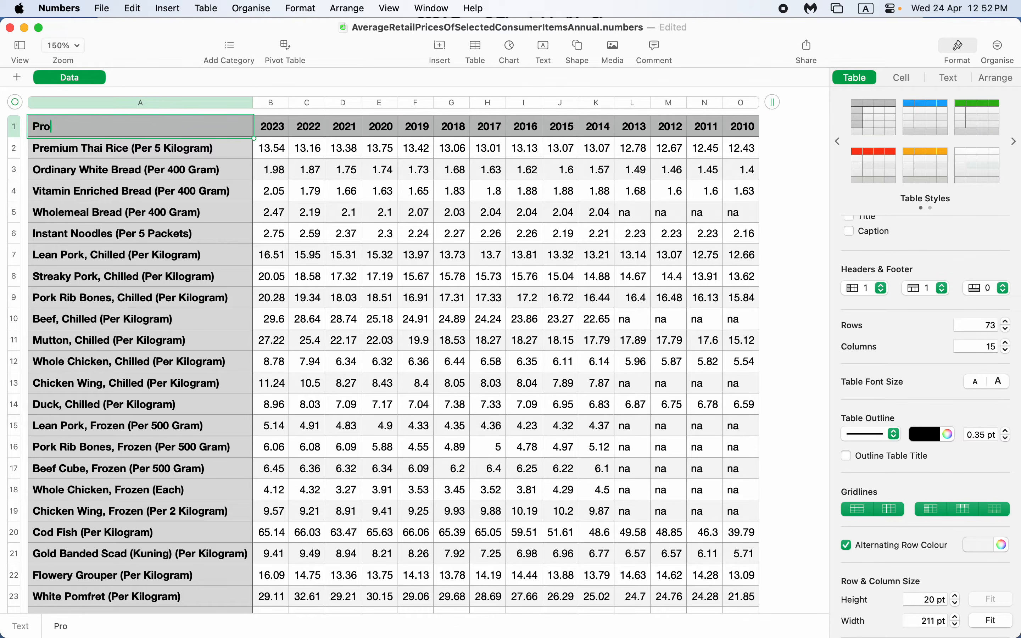
pyautogui.write('ducts')
pyautogui.click(785, 285)
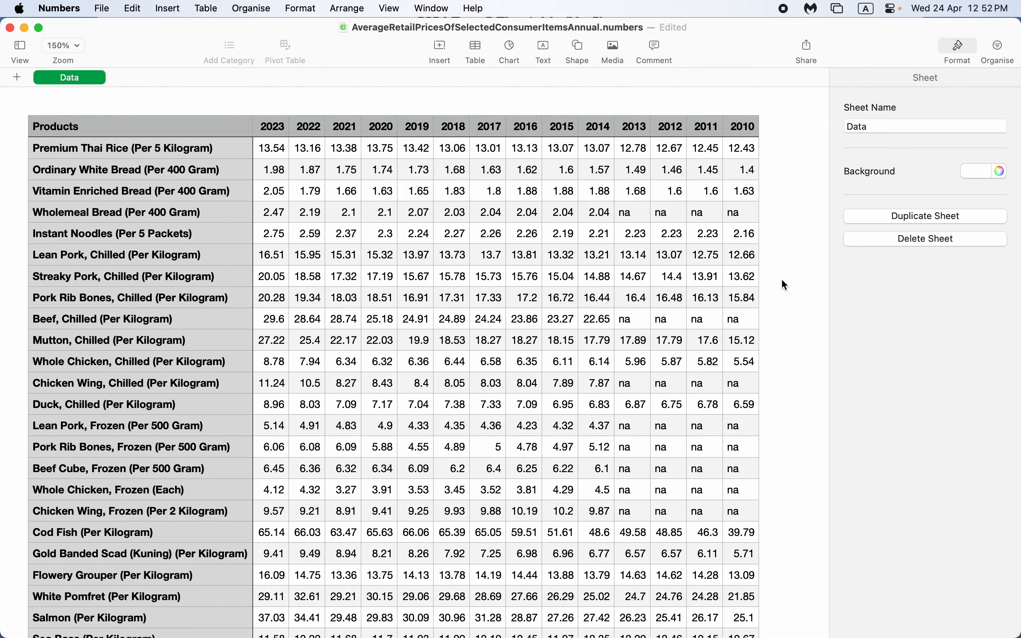
# Step: Duplicate the Data sheet with its prices table and rename the copy as Infographic
pyautogui.scroll(-20, 202, 363)
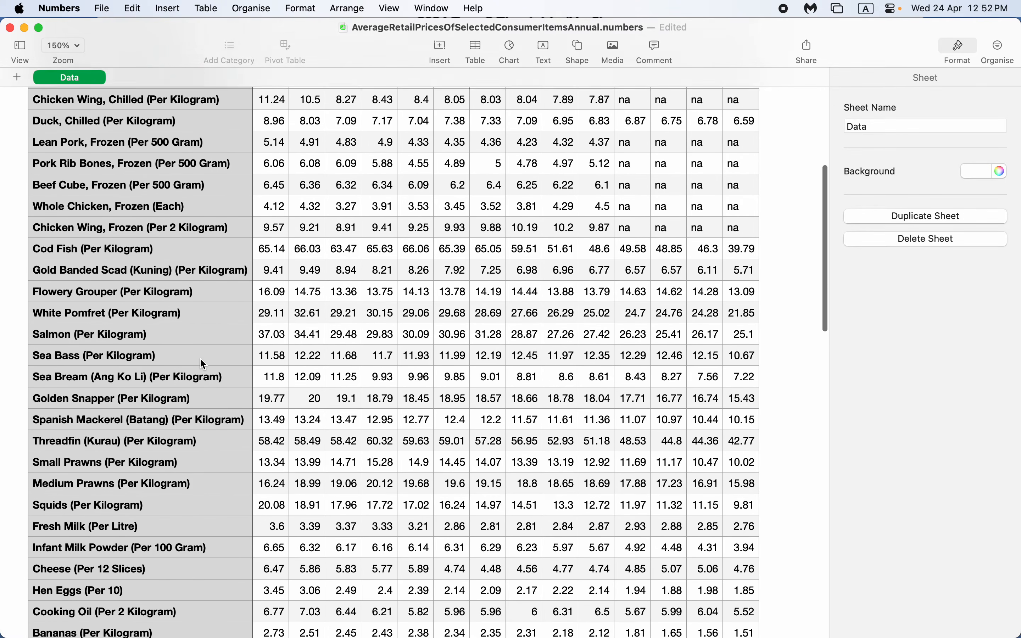
pyautogui.scroll(20, 201, 359)
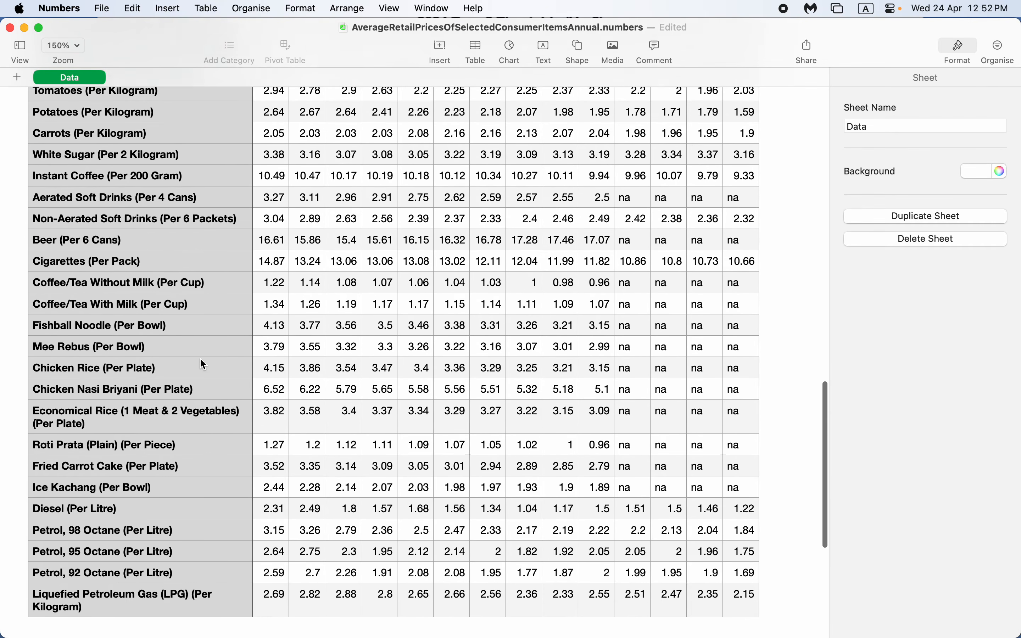
pyautogui.scroll(15, 201, 363)
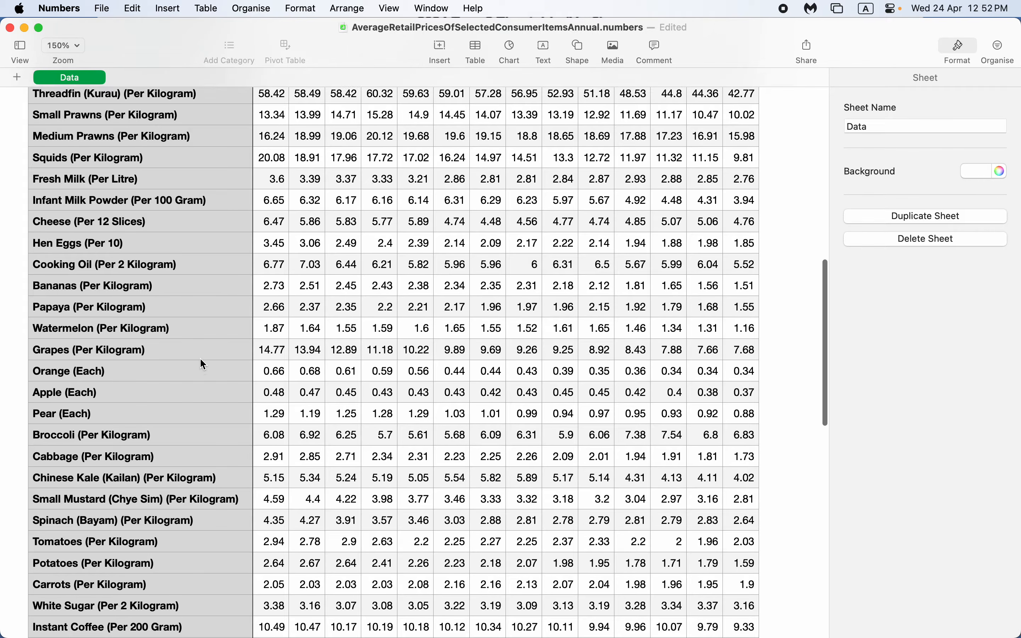
pyautogui.scroll(1, 200, 358)
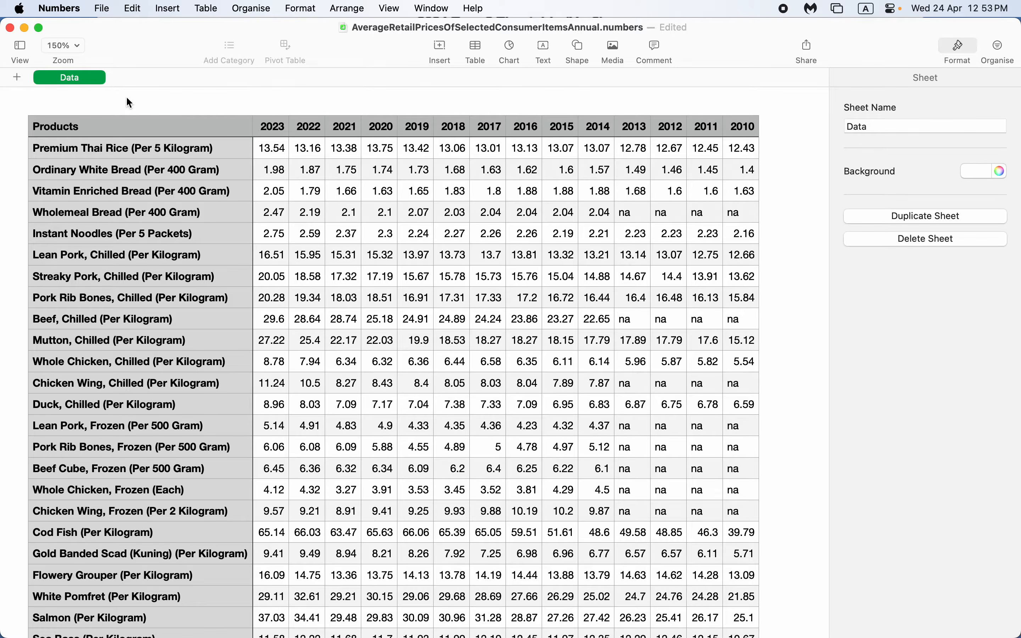
pyautogui.click(96, 78)
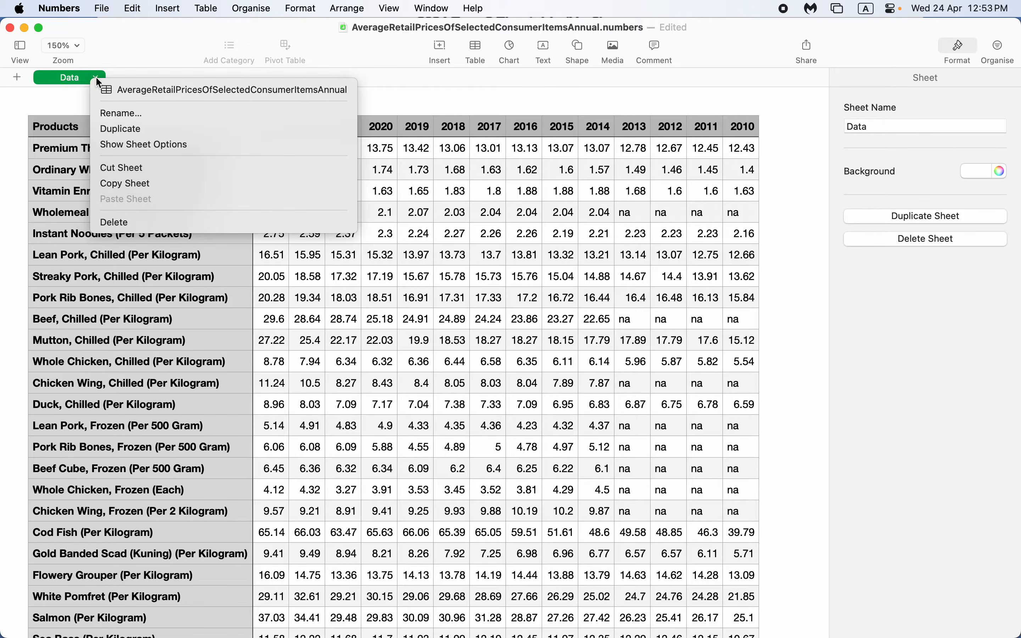
pyautogui.click(157, 135)
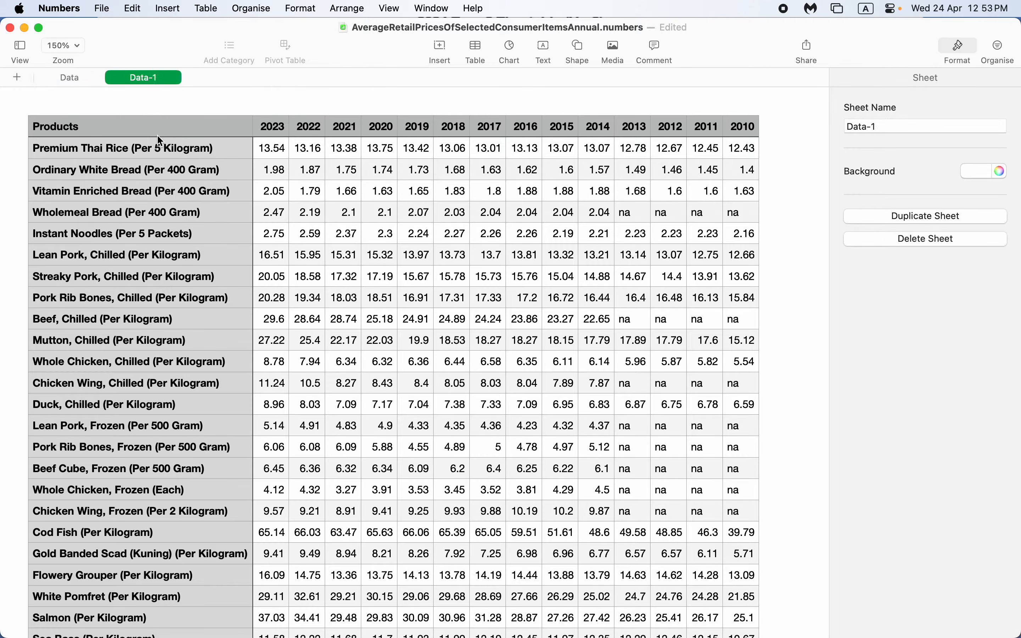
pyautogui.doubleClick(138, 77)
pyautogui.write('Infographic')
pyautogui.press('Return')
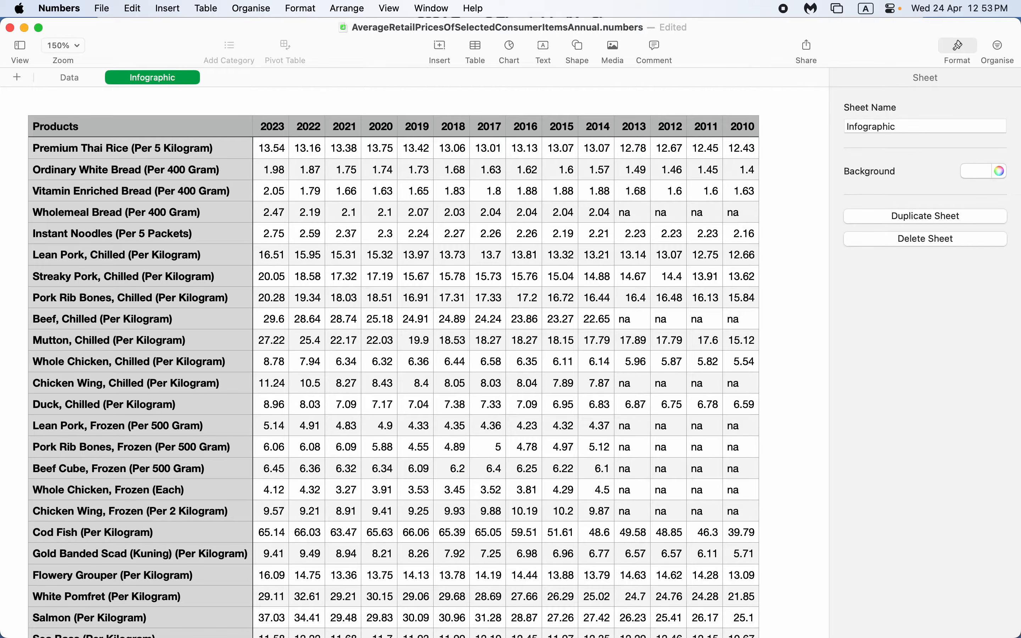
# Step: Freeze the header row of the prices table on the Data sheet and check it against the lower product rows
pyautogui.click(211, 143)
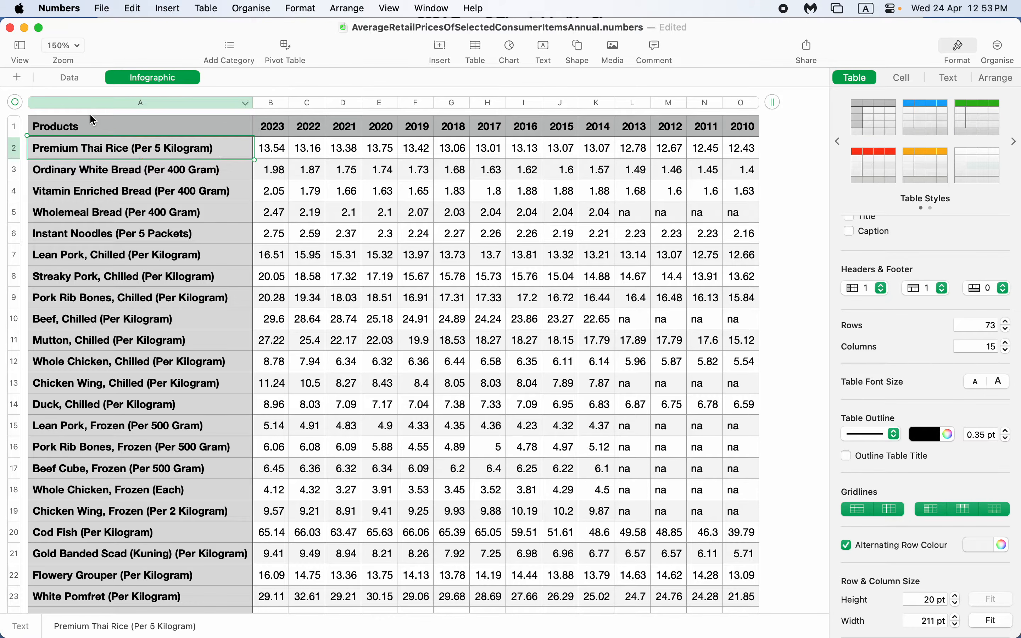
pyautogui.click(76, 125)
pyautogui.click(62, 80)
pyautogui.click(65, 134)
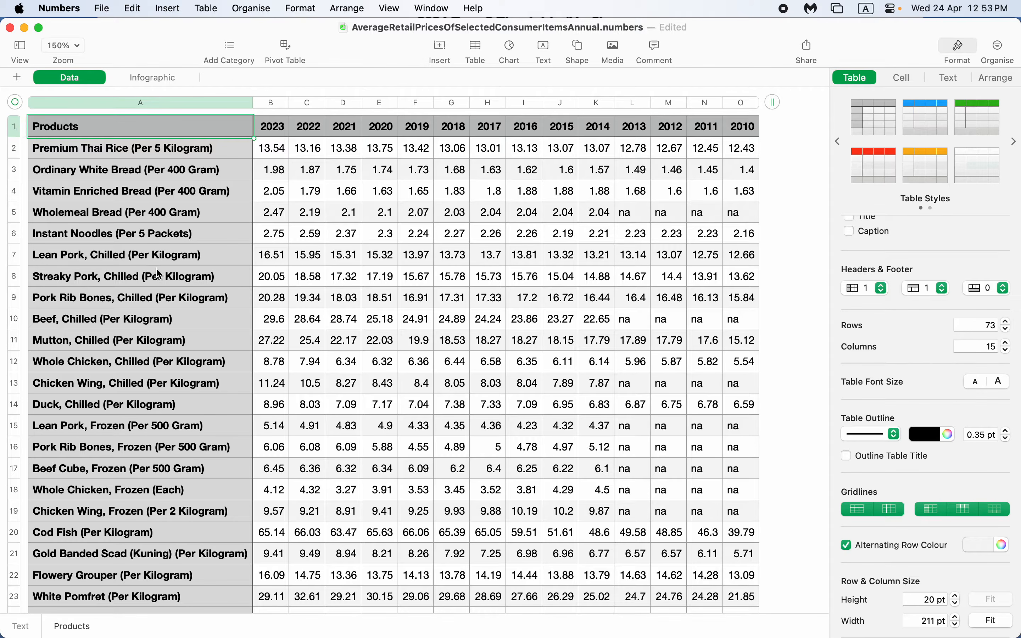
pyautogui.scroll(-10, 160, 279)
pyautogui.scroll(-8, 160, 278)
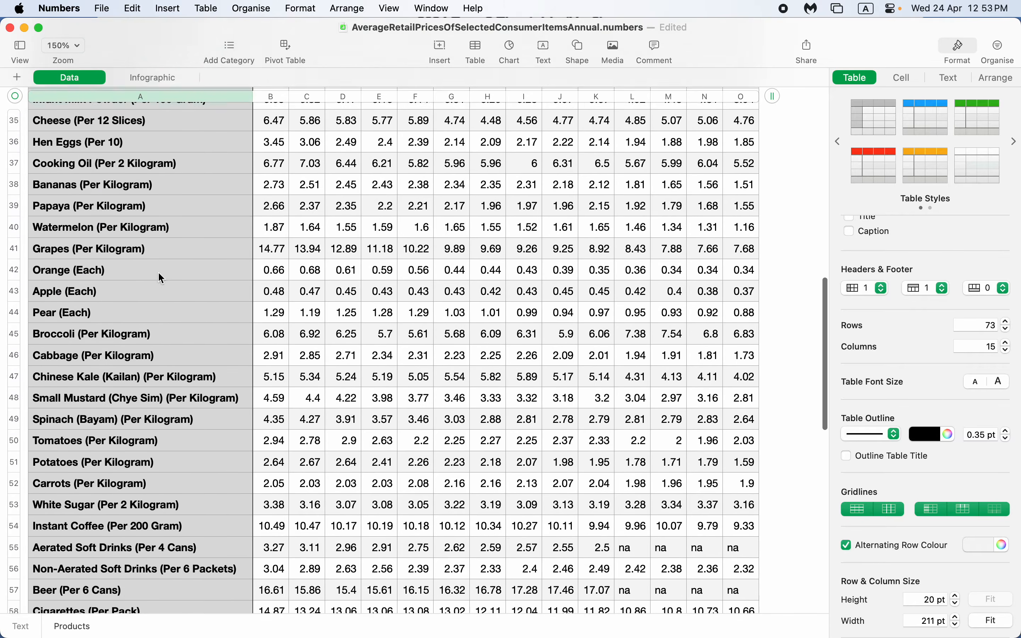
pyautogui.scroll(18, 160, 278)
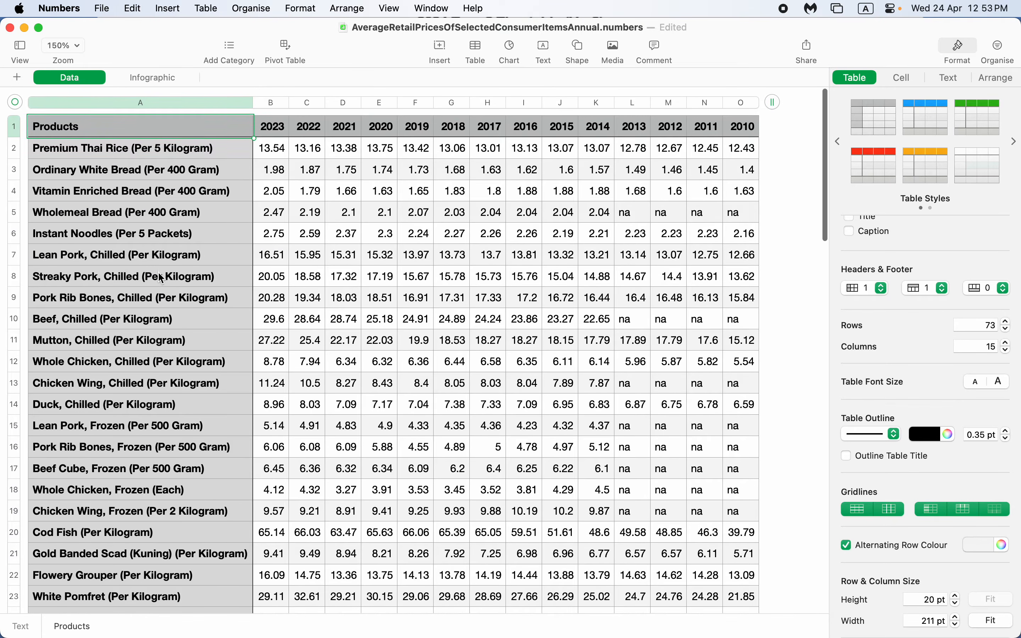
pyautogui.click(24, 125)
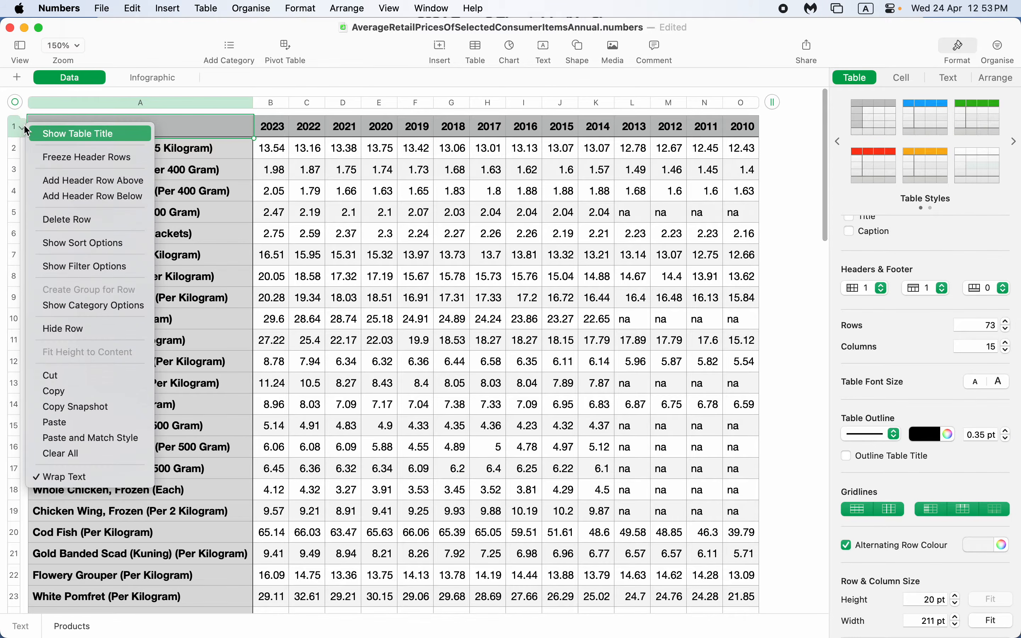
pyautogui.click(85, 159)
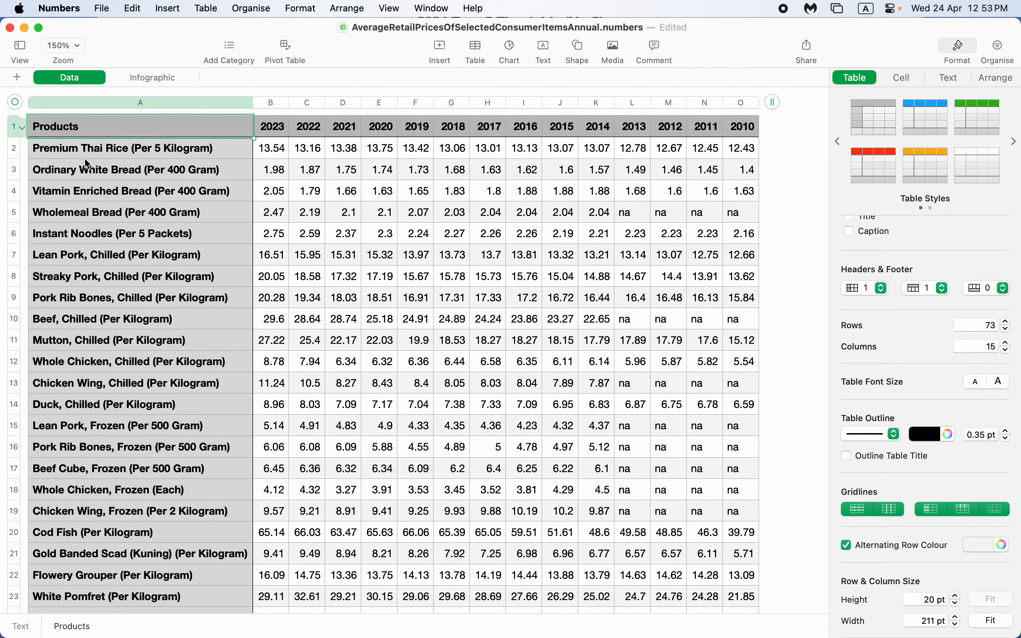
pyautogui.scroll(-4, 280, 198)
pyautogui.scroll(-10, 282, 203)
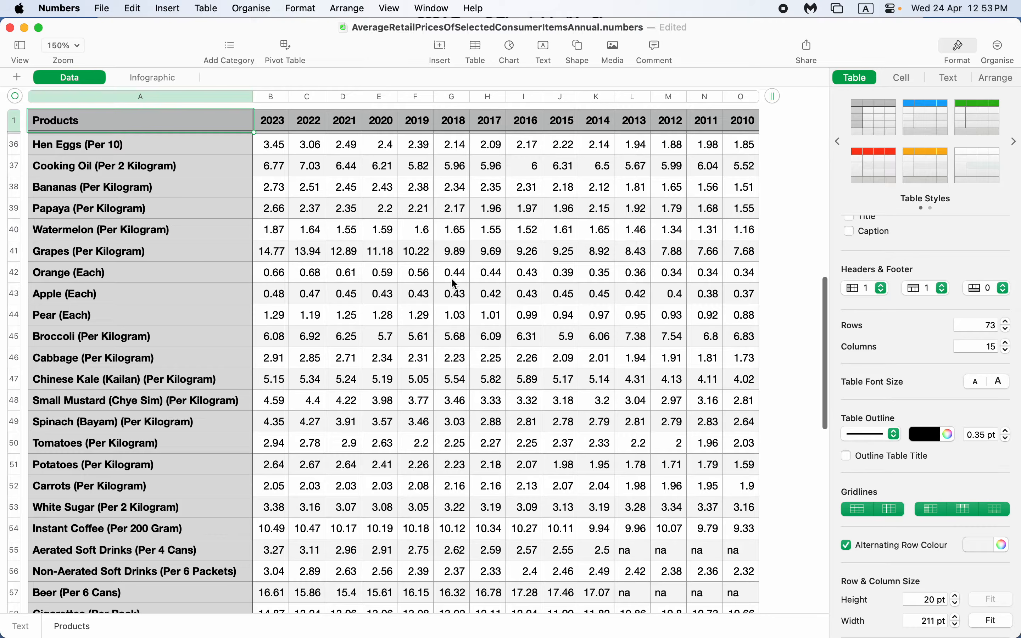
pyautogui.scroll(-5, 454, 284)
pyautogui.scroll(4, 454, 284)
pyautogui.scroll(12, 455, 284)
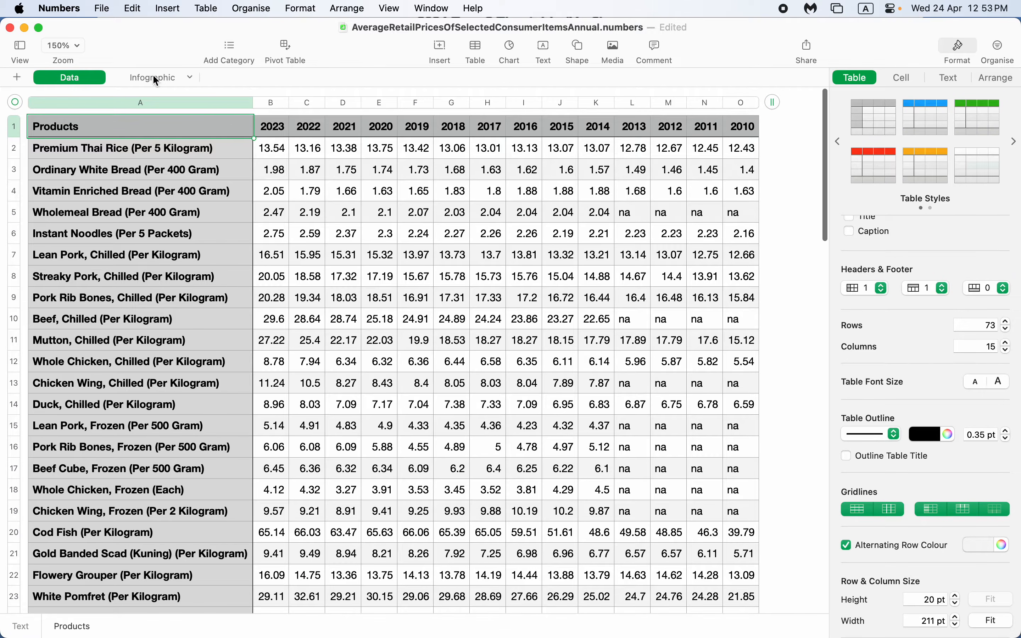
# Step: Format the product names in A2:A73 on the Infographic sheet as pop-up menus and check the choices offered in cell A2
pyautogui.click(154, 76)
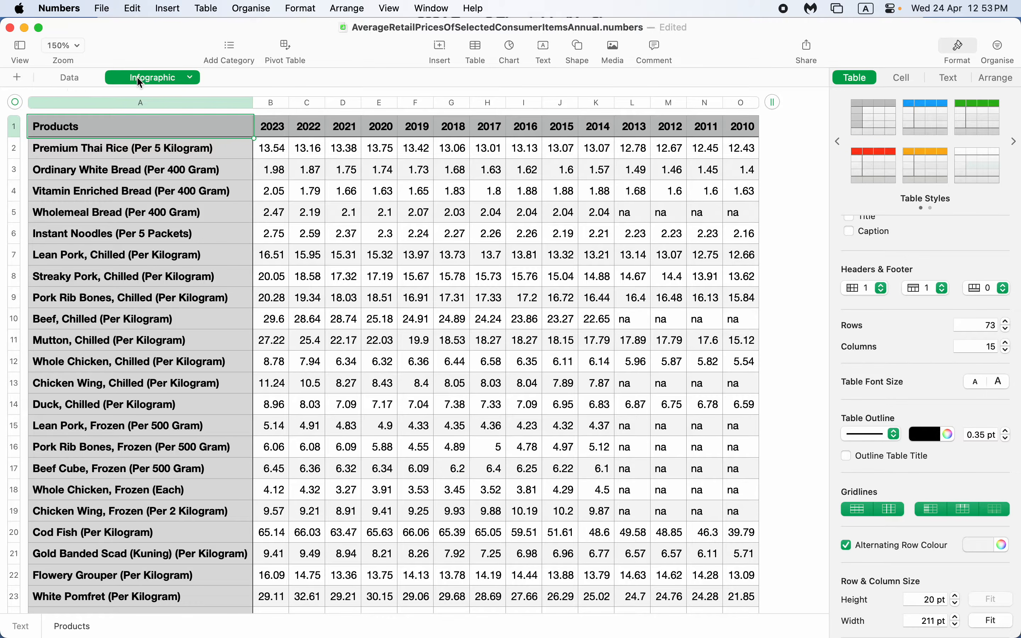
pyautogui.click(125, 154)
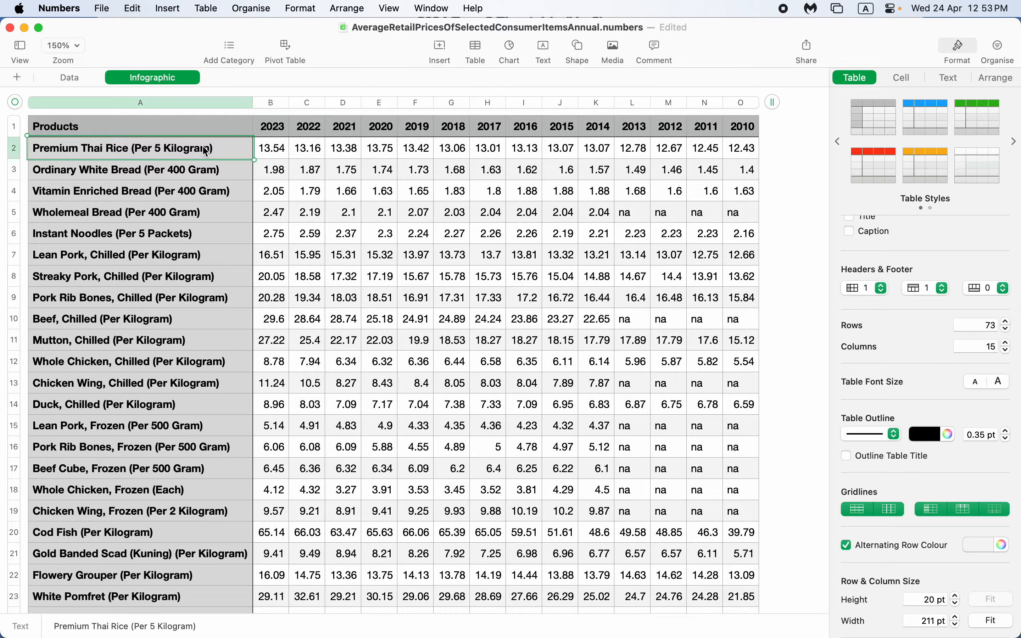
pyautogui.press('super+shift+Down')
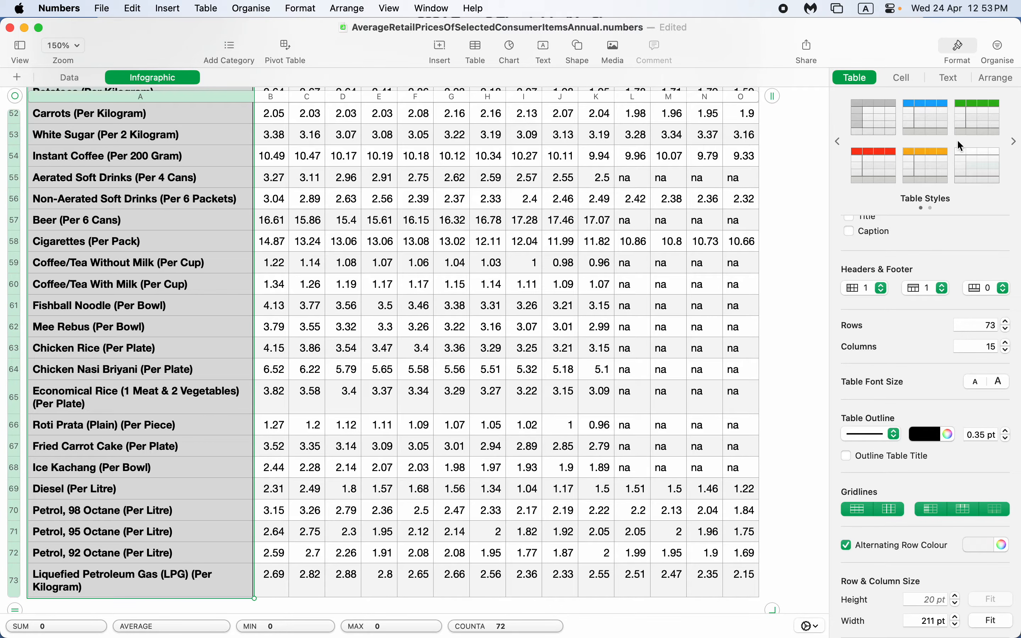
pyautogui.click(905, 78)
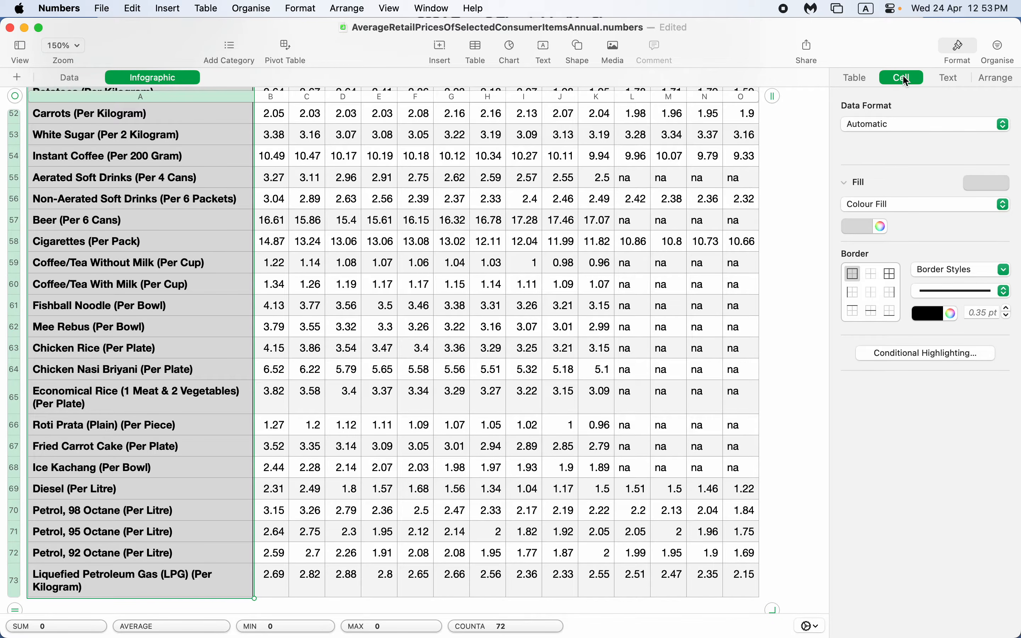
pyautogui.click(909, 125)
pyautogui.click(912, 374)
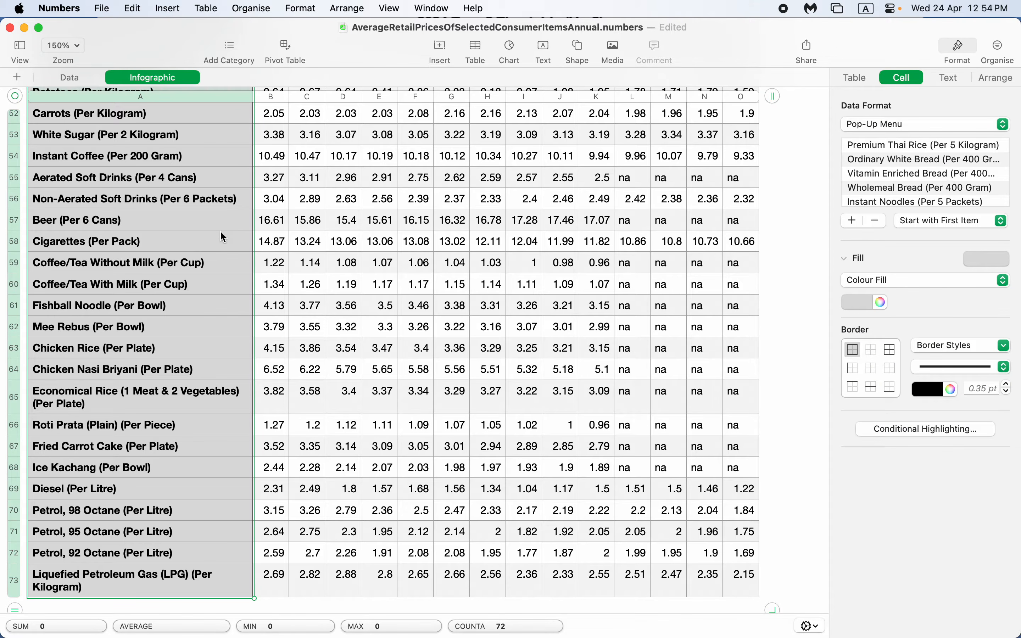
pyautogui.scroll(5, 223, 237)
pyautogui.scroll(15, 221, 231)
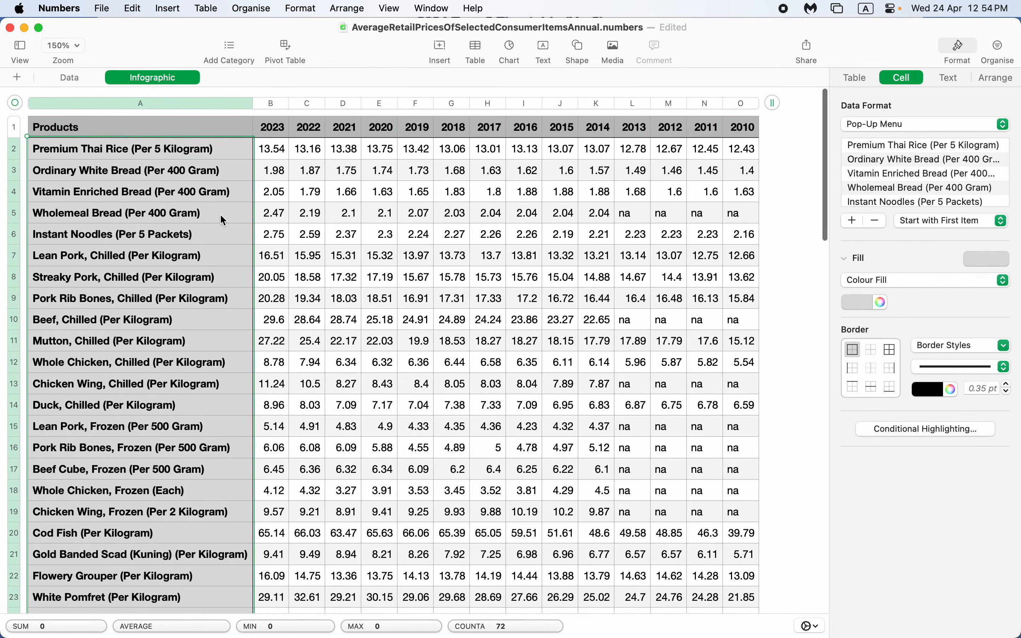
pyautogui.click(261, 153)
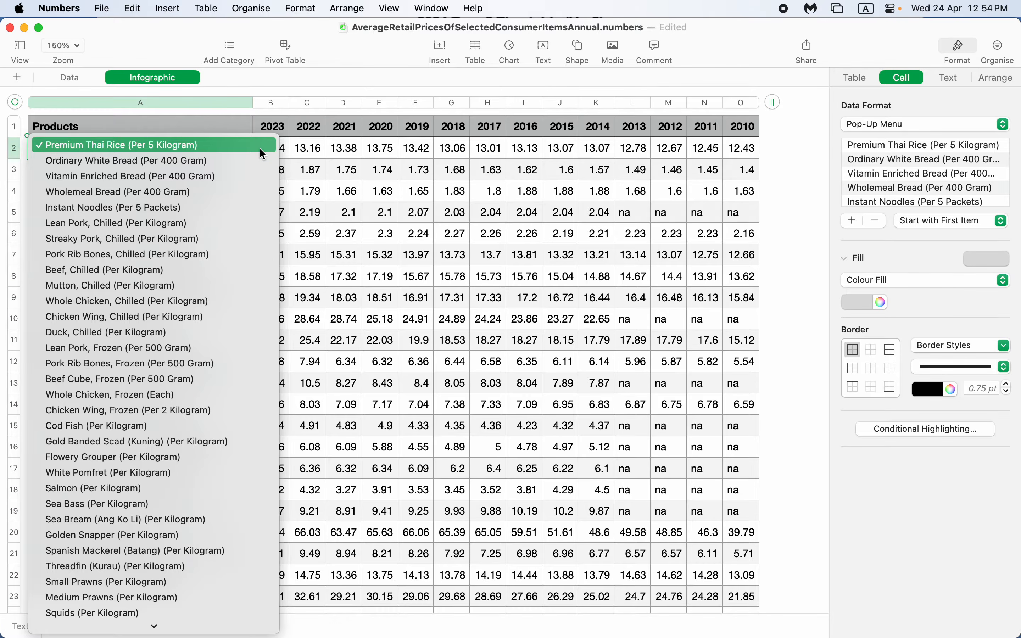
pyautogui.click(345, 261)
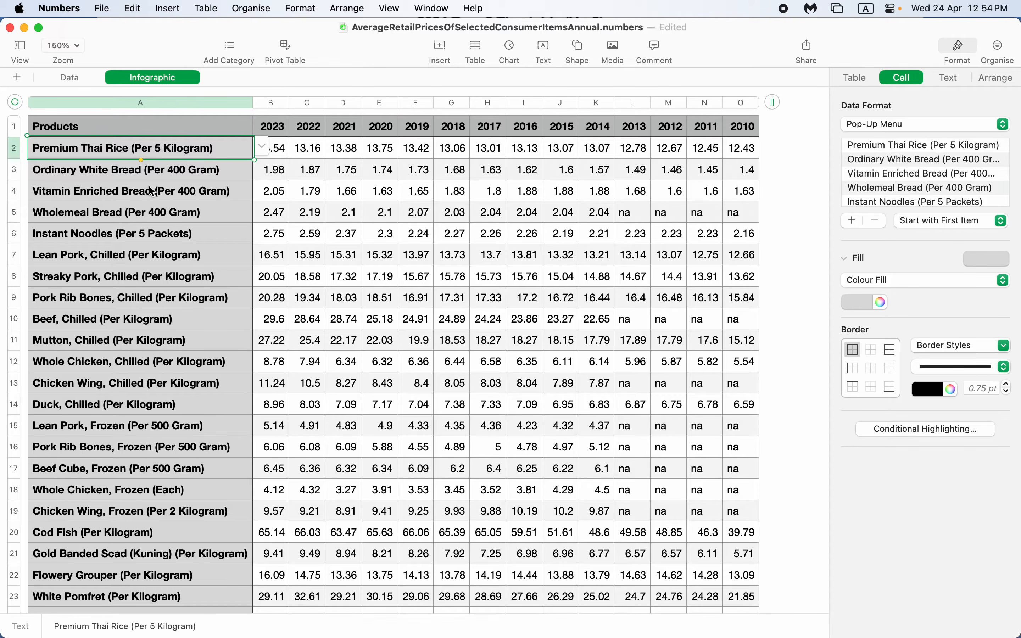
# Step: Delete row 7 and all rows below it from the Infographic table, keeping only the header and five product rows
pyautogui.click(49, 263)
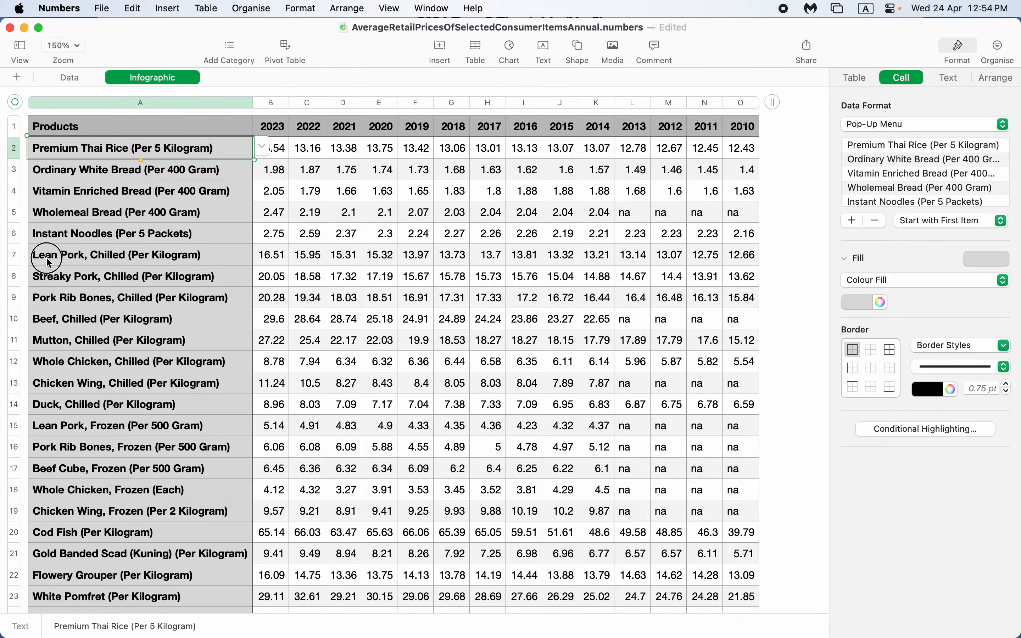
pyautogui.click(14, 258)
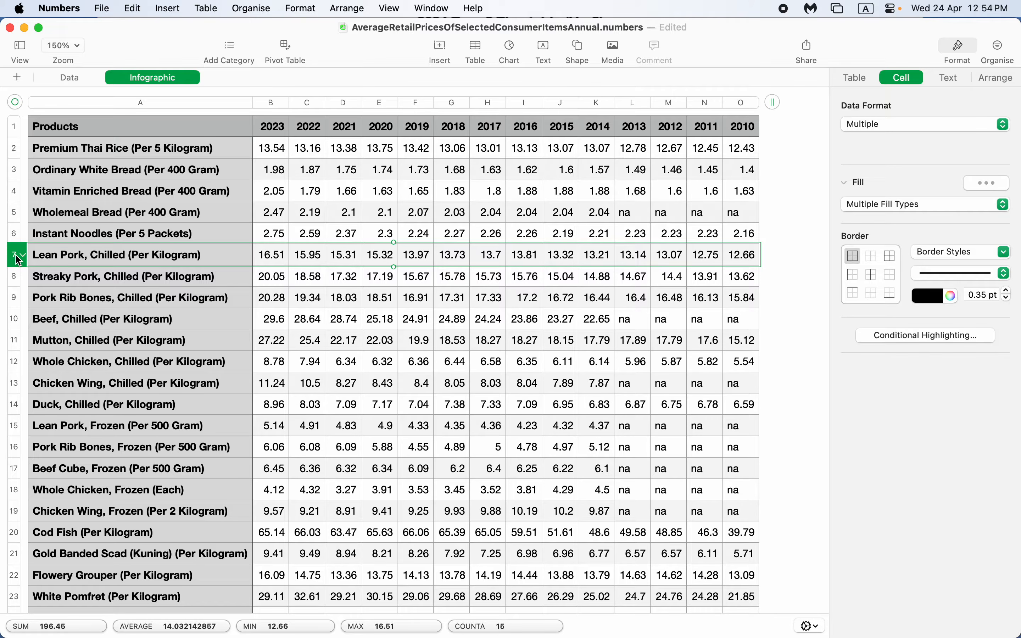
pyautogui.press('super+shift+Down')
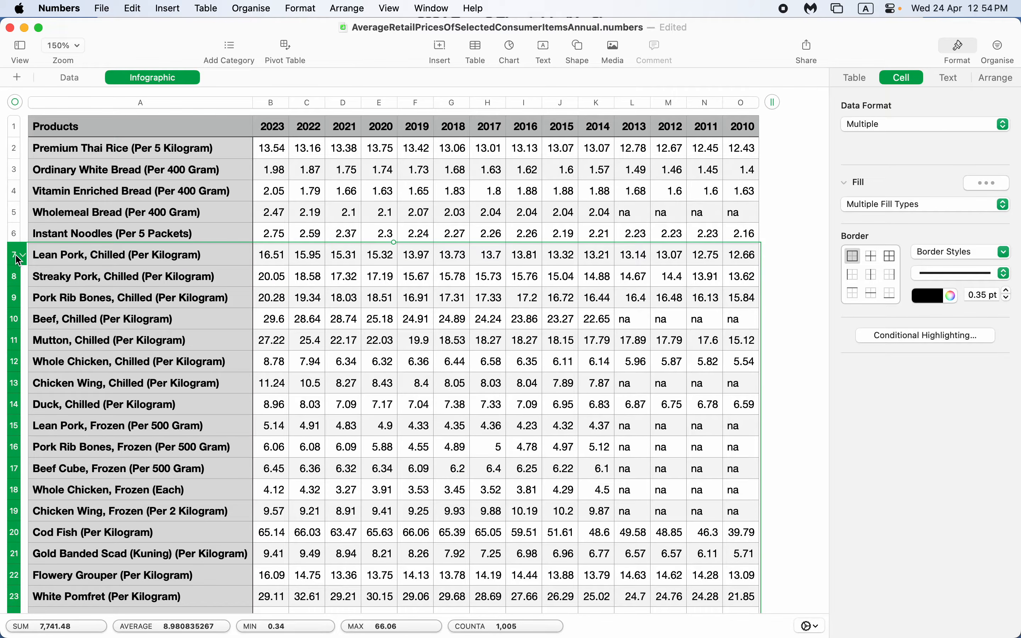
pyautogui.rightClick(18, 286)
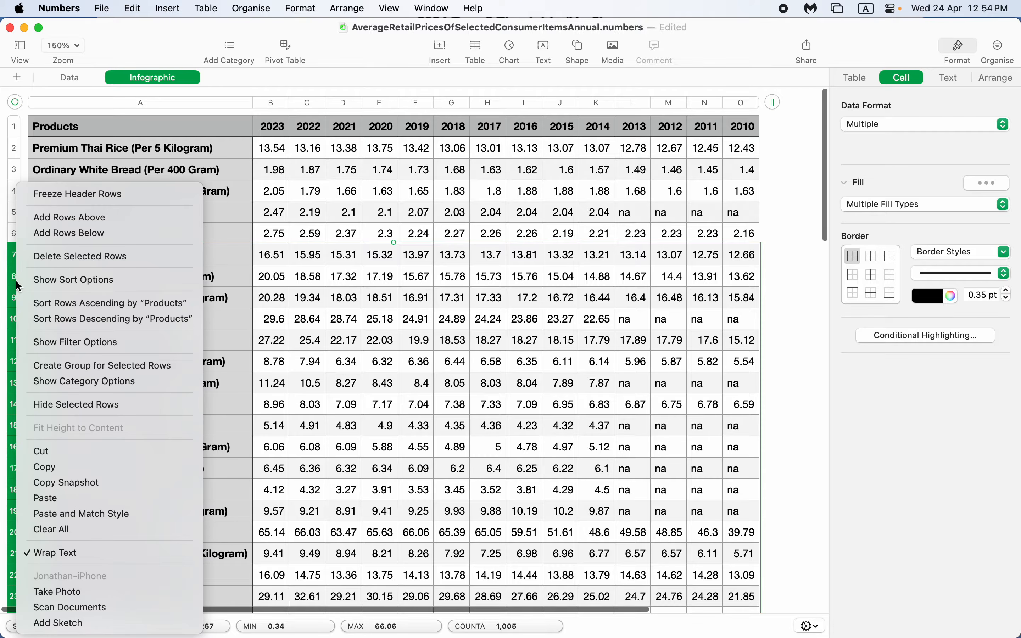
pyautogui.click(138, 259)
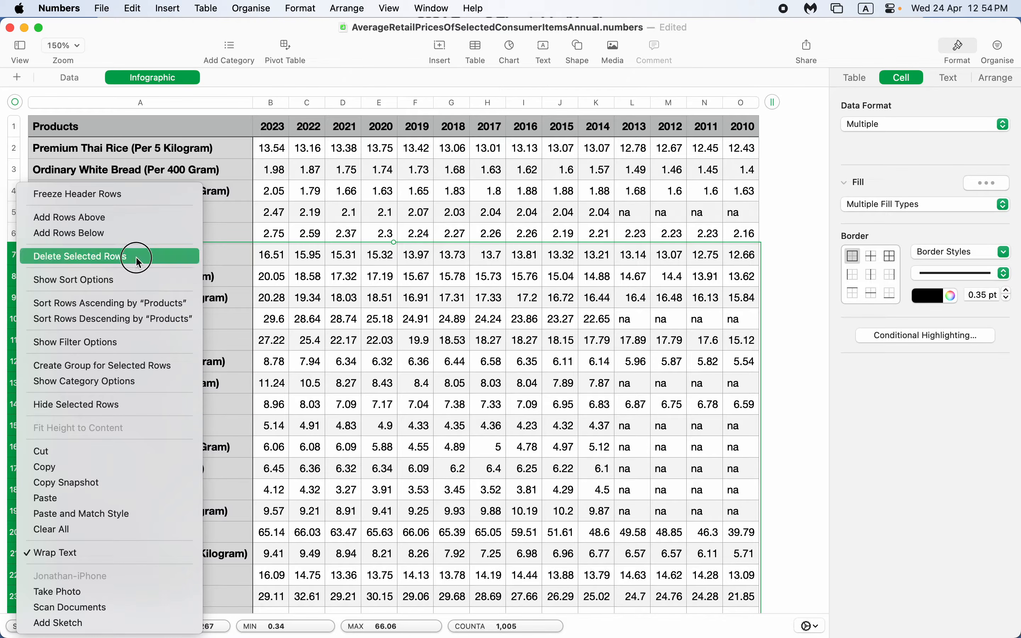
# Step: Set the pop-up menus in cells A2 to A6 to start with blank
pyautogui.click(200, 152)
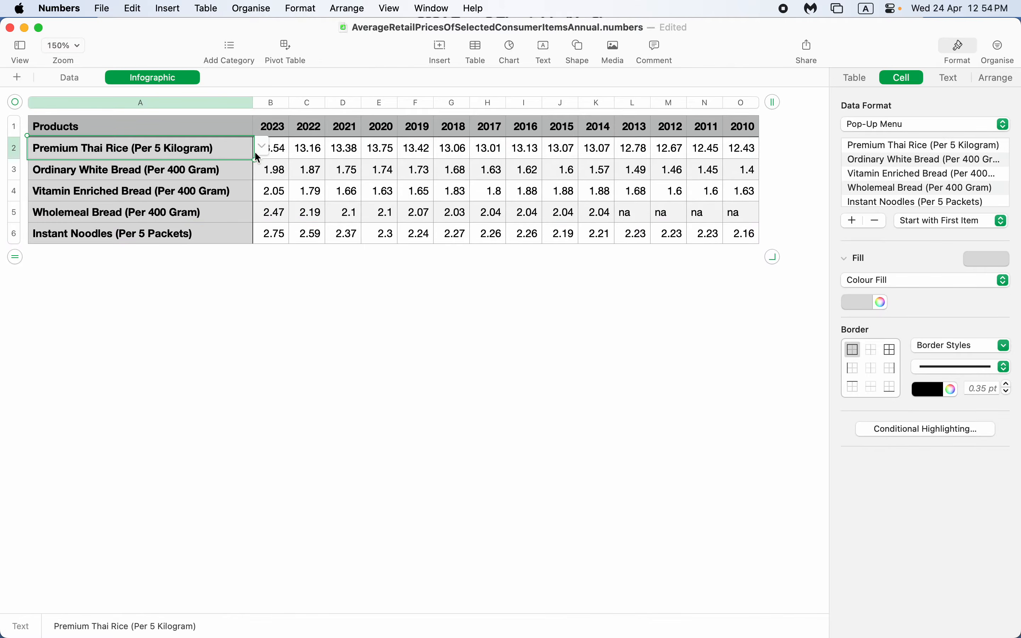
pyautogui.click(260, 151)
pyautogui.click(264, 154)
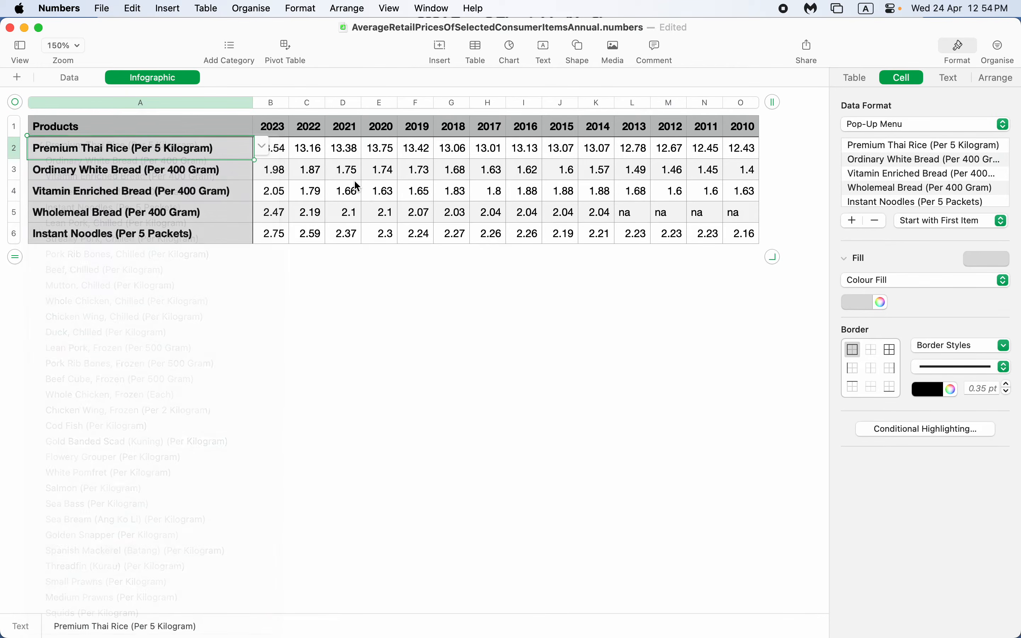
pyautogui.keyDown('shift'); pyautogui.click(205, 238); pyautogui.keyUp('shift')
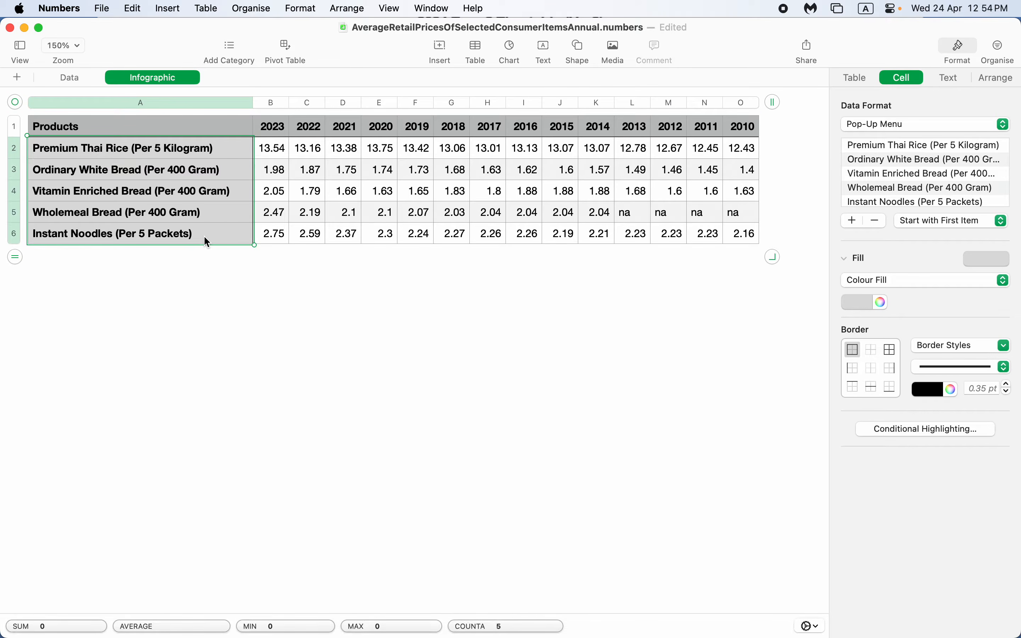
pyautogui.click(990, 226)
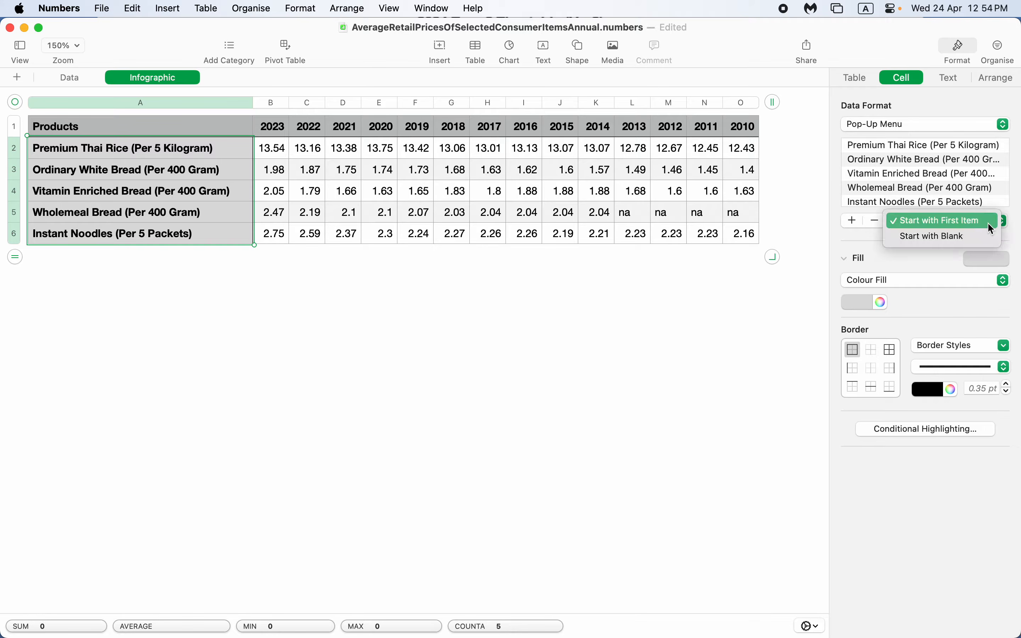
pyautogui.click(972, 240)
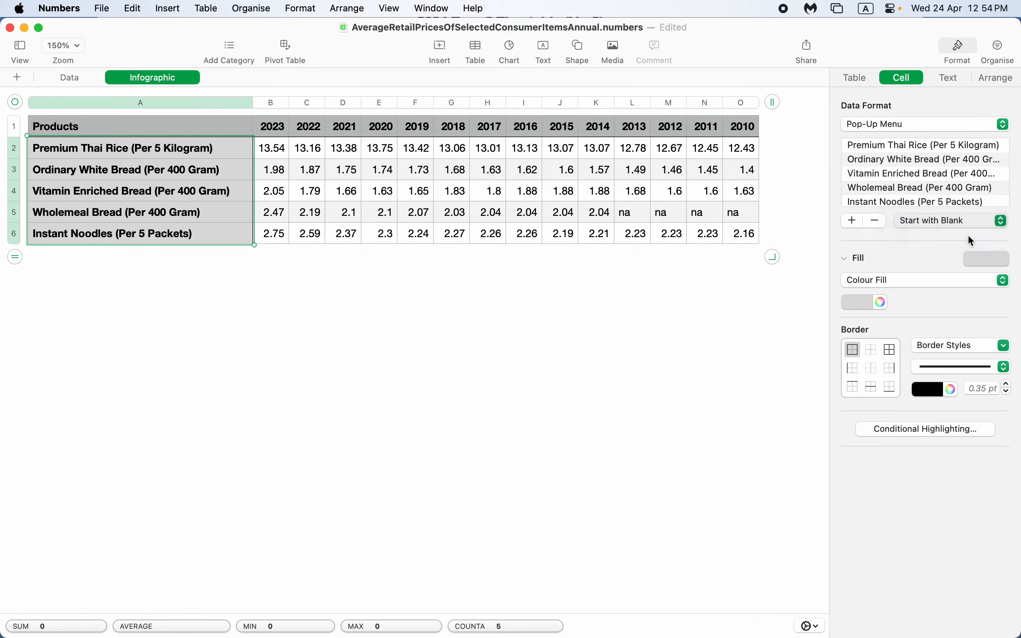
# Step: Choose None in each product pop-up menu from A2 to A6 on the Infographic sheet
pyautogui.click(249, 152)
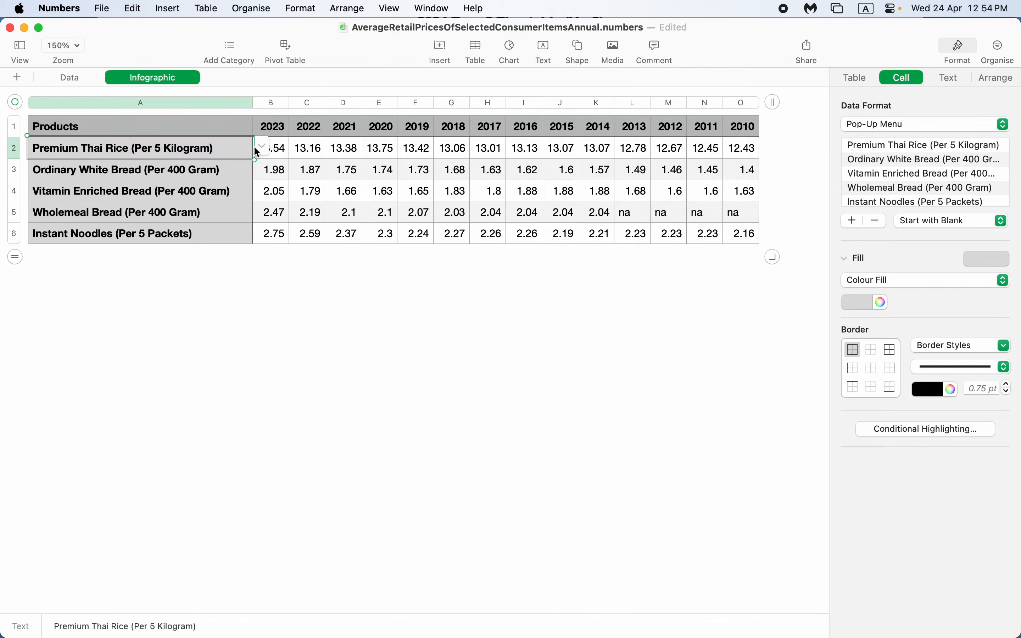
pyautogui.click(262, 153)
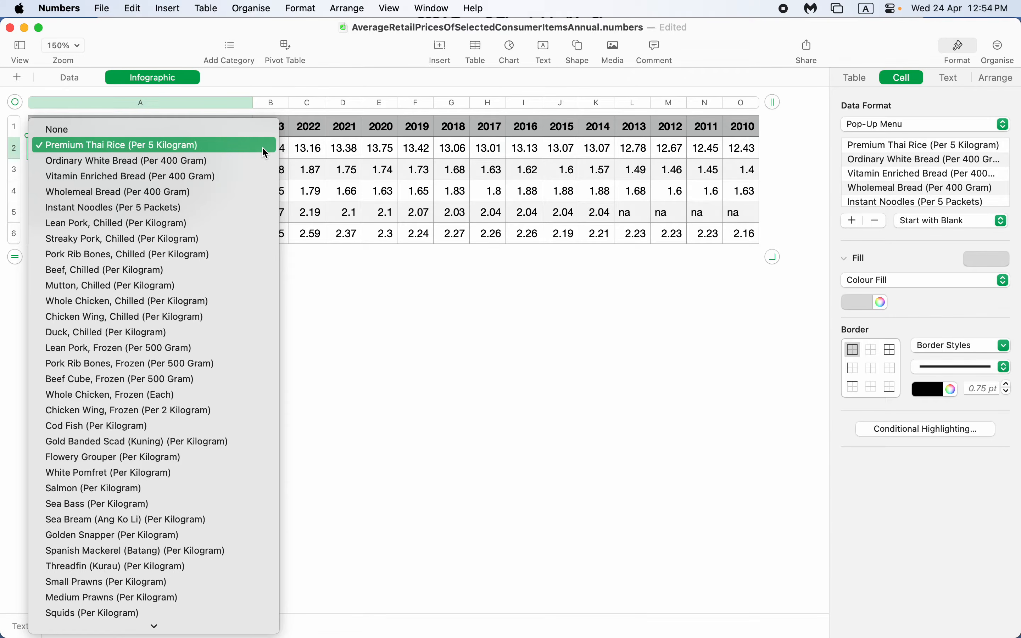
pyautogui.click(214, 131)
pyautogui.click(232, 179)
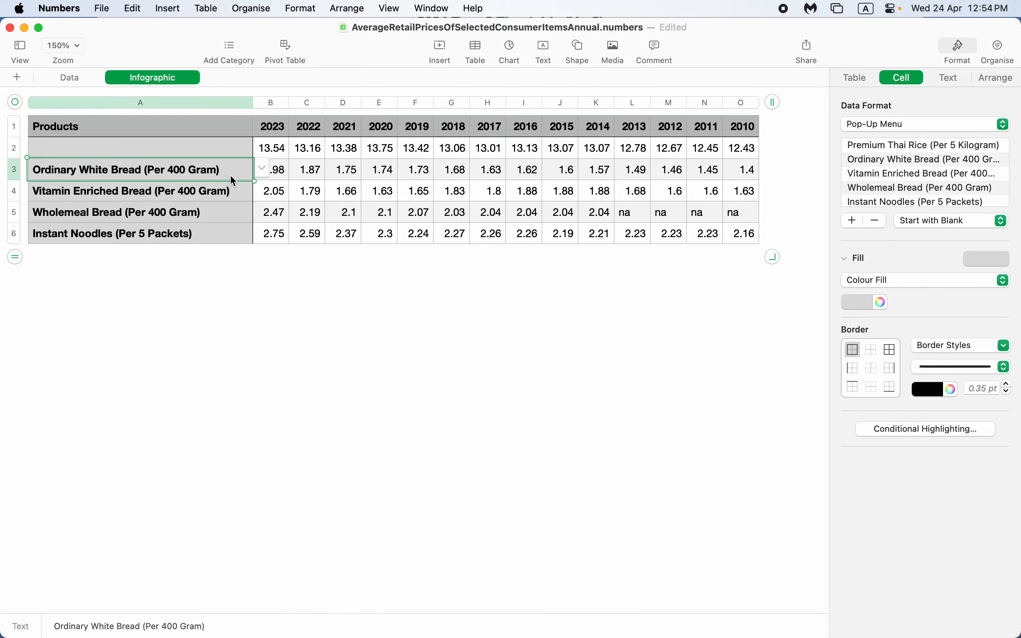
pyautogui.click(261, 169)
pyautogui.click(209, 135)
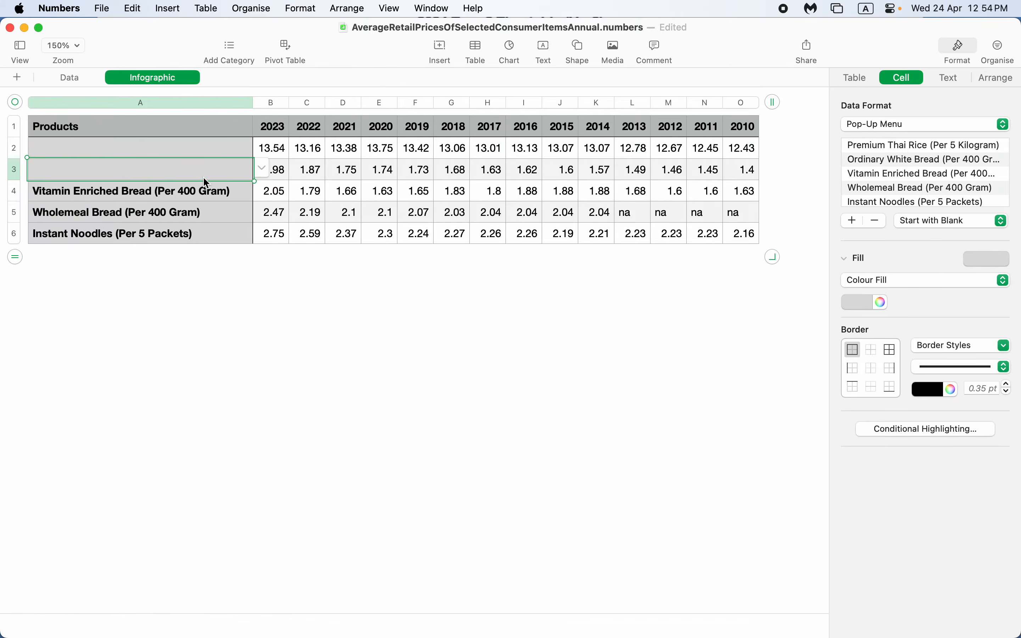
pyautogui.click(202, 193)
pyautogui.click(262, 194)
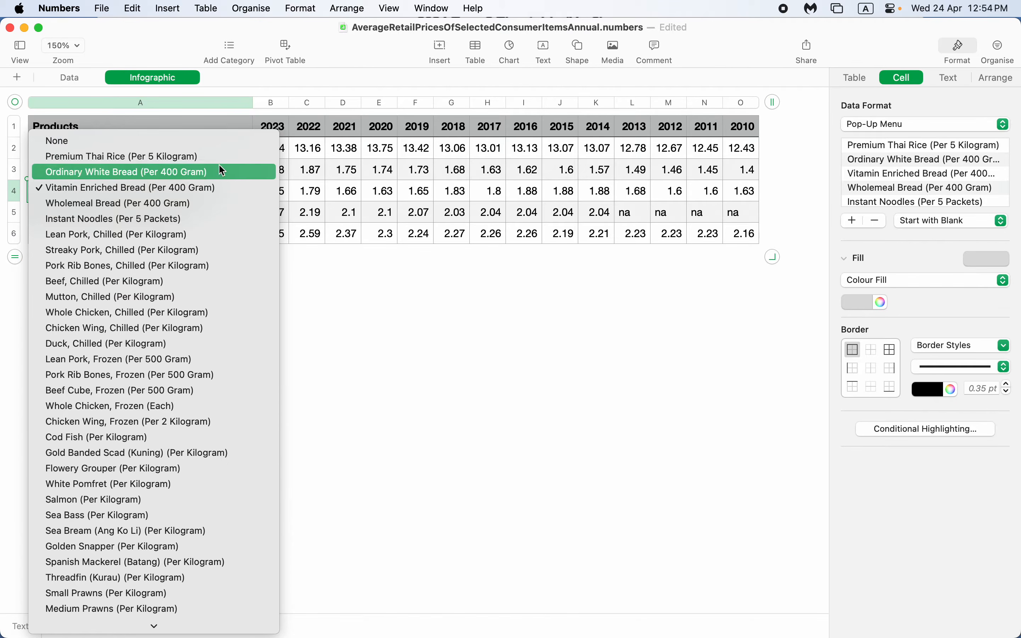
pyautogui.click(199, 140)
pyautogui.click(183, 215)
pyautogui.click(262, 210)
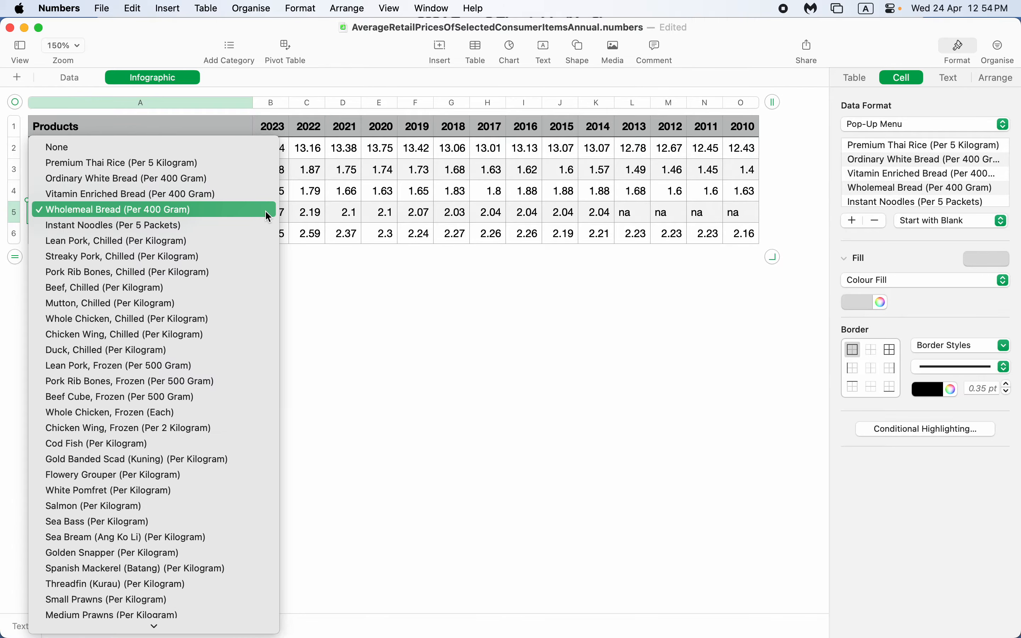
pyautogui.click(228, 148)
pyautogui.click(222, 236)
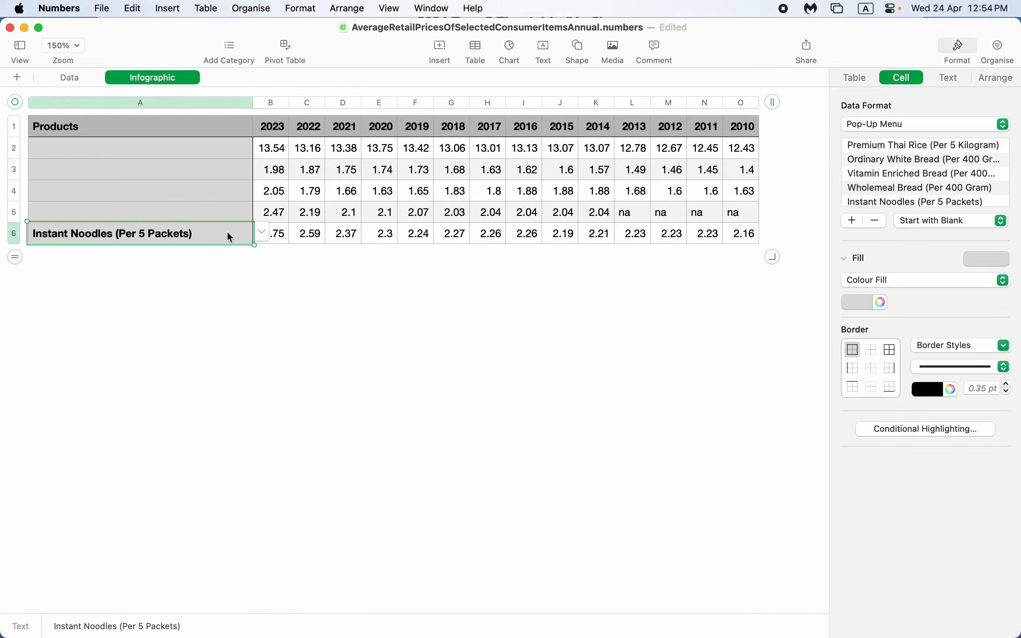
pyautogui.click(262, 233)
pyautogui.click(207, 158)
pyautogui.click(372, 341)
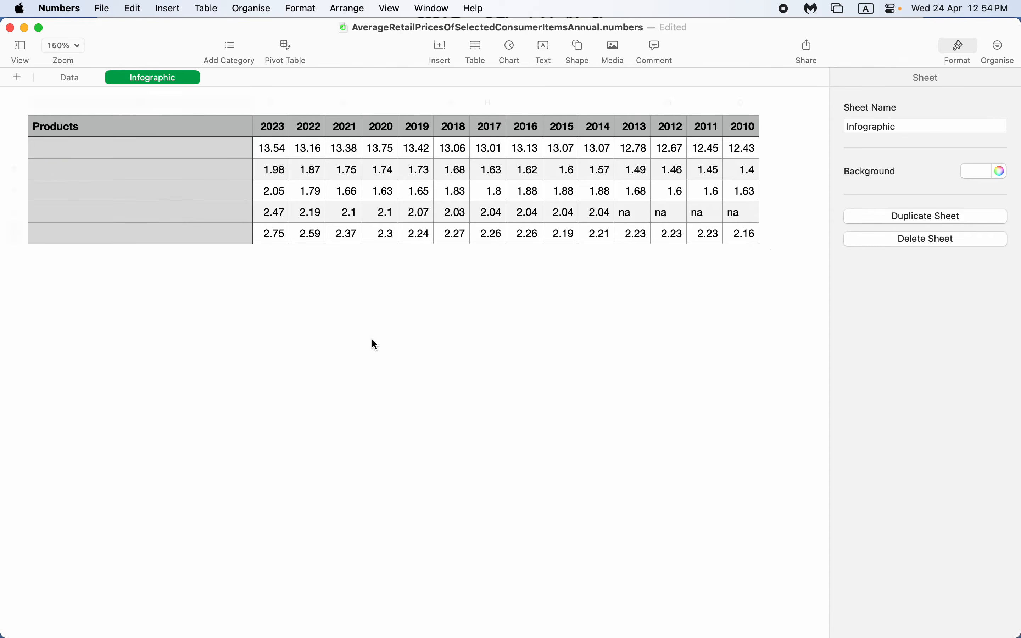
# Step: Clear all the prices in cells B2 to O6 of the Infographic table, keeping the year headers
pyautogui.click(274, 146)
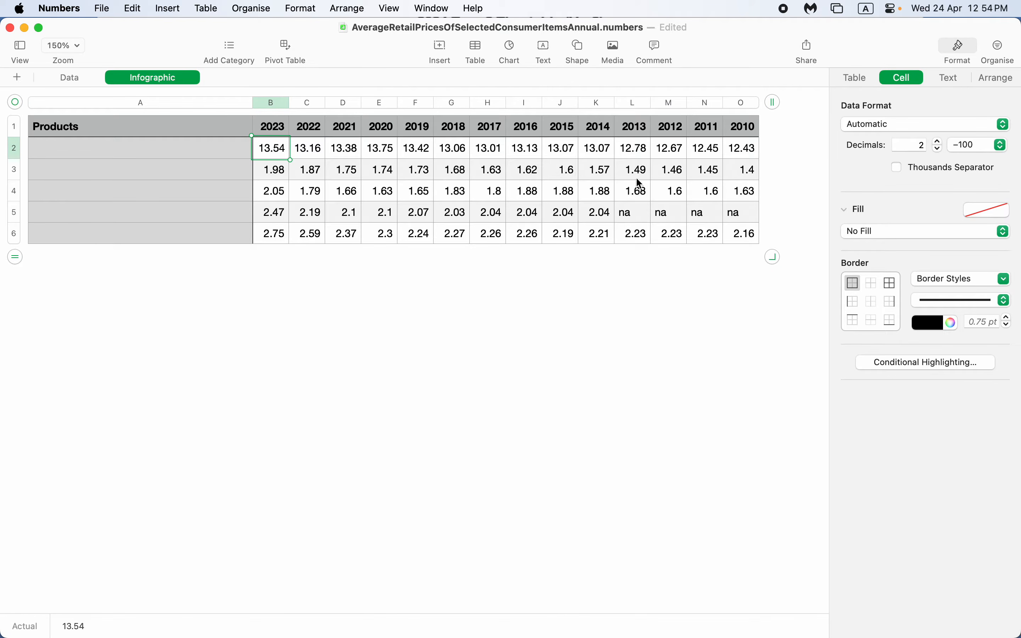
pyautogui.keyDown('shift'); pyautogui.click(750, 235); pyautogui.keyUp('shift')
pyautogui.press('Delete')
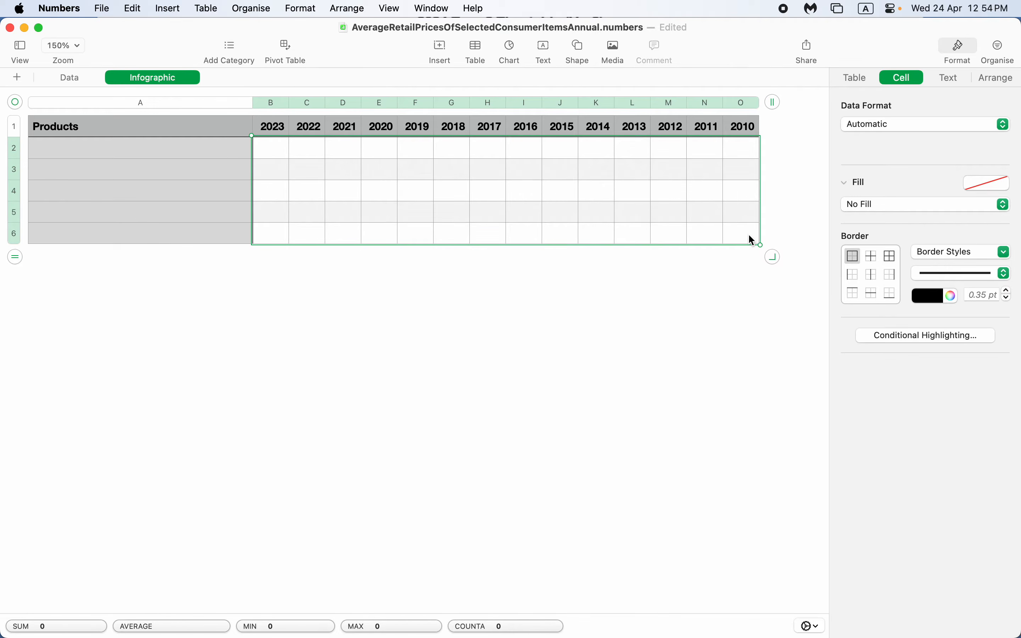
pyautogui.click(630, 316)
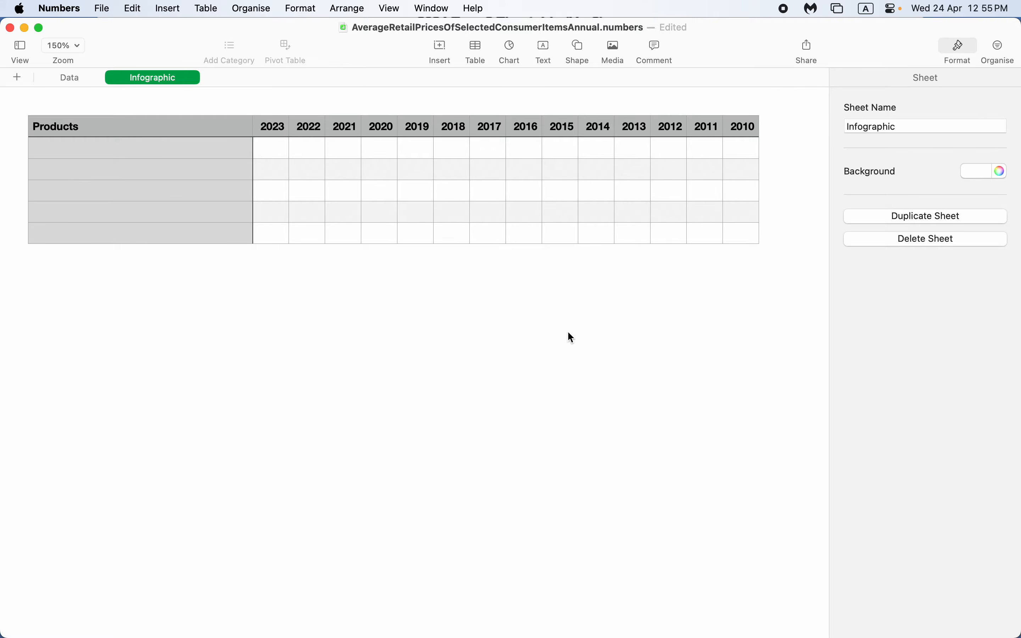
# Step: Start a formula in cell B2 of the Infographic table and insert the VLOOKUP function into it
pyautogui.click(273, 148)
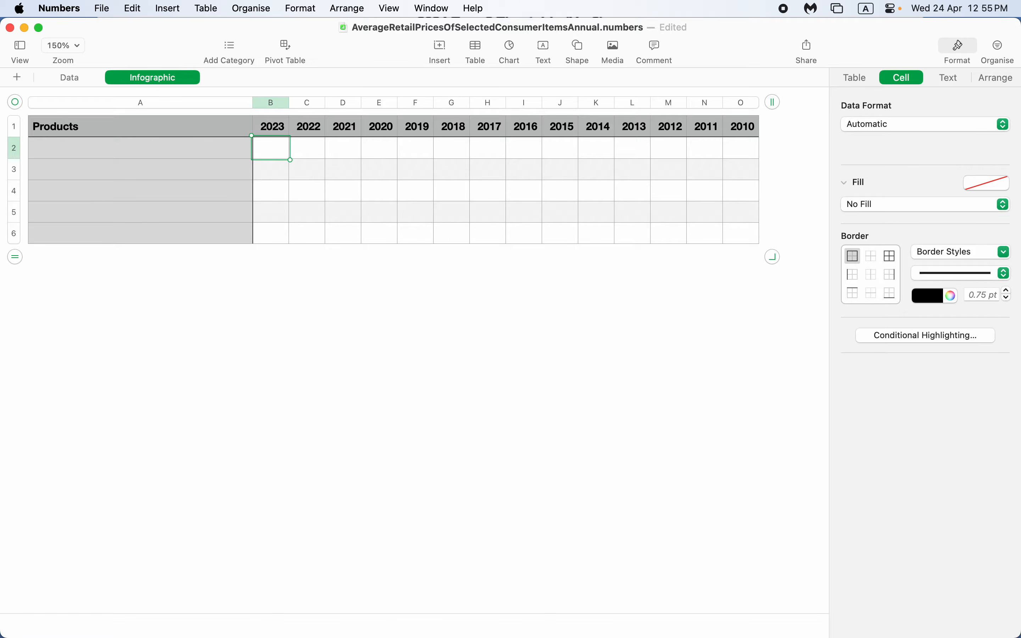
pyautogui.press('=')
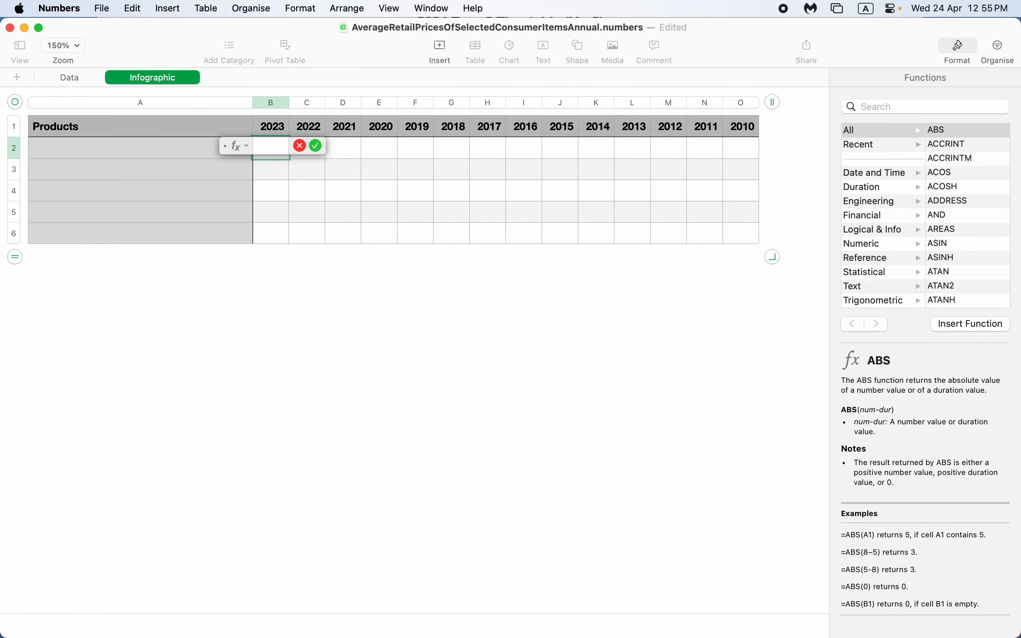
pyautogui.click(933, 105)
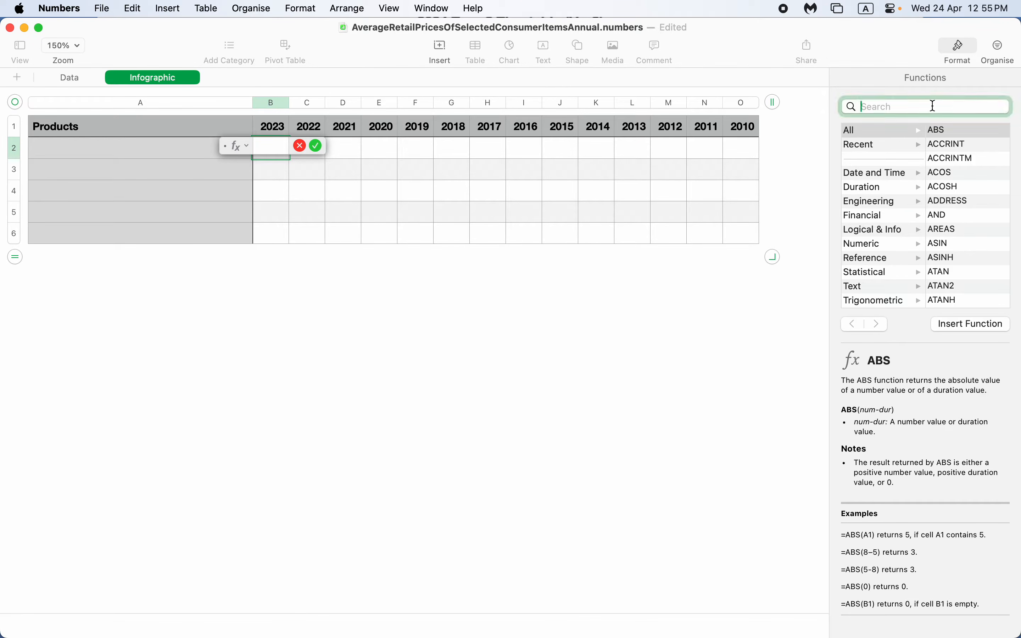
pyautogui.write('vlook')
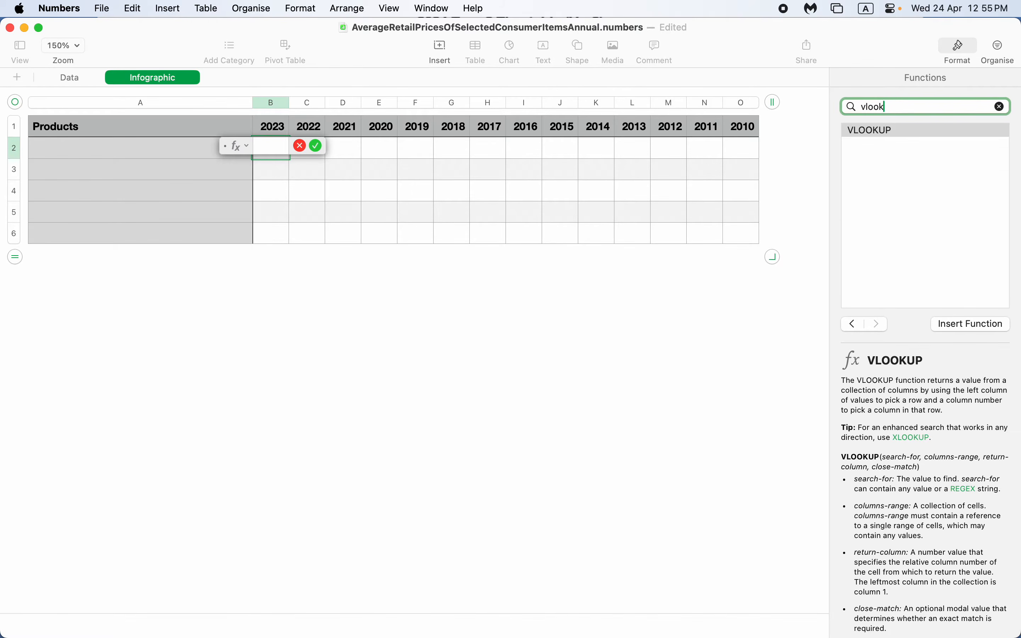
pyautogui.click(917, 129)
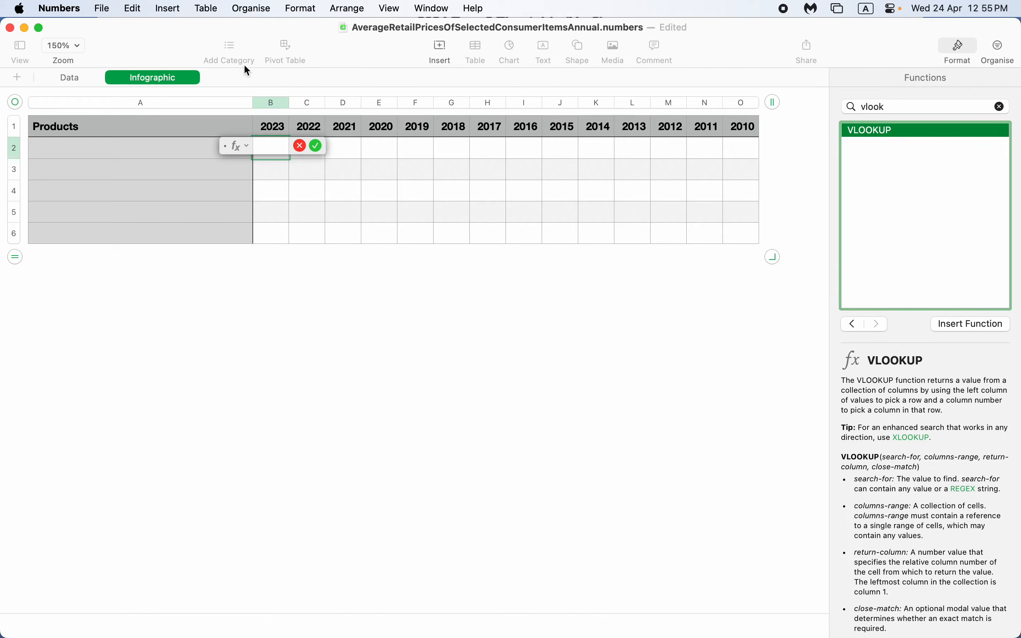
pyautogui.click(85, 79)
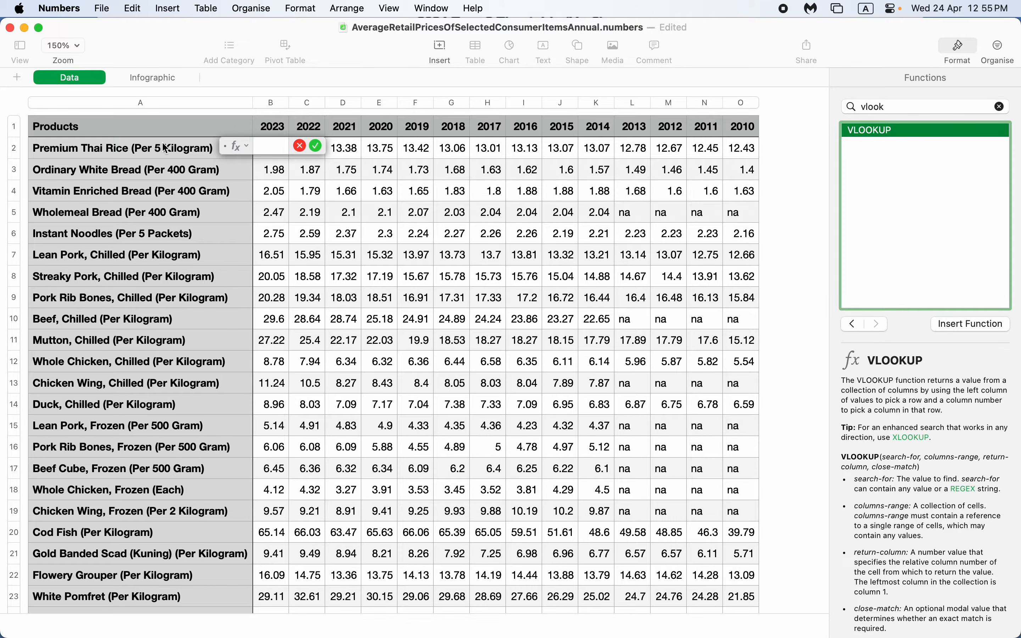
pyautogui.click(146, 86)
pyautogui.click(269, 146)
pyautogui.scroll(-5, 983, 414)
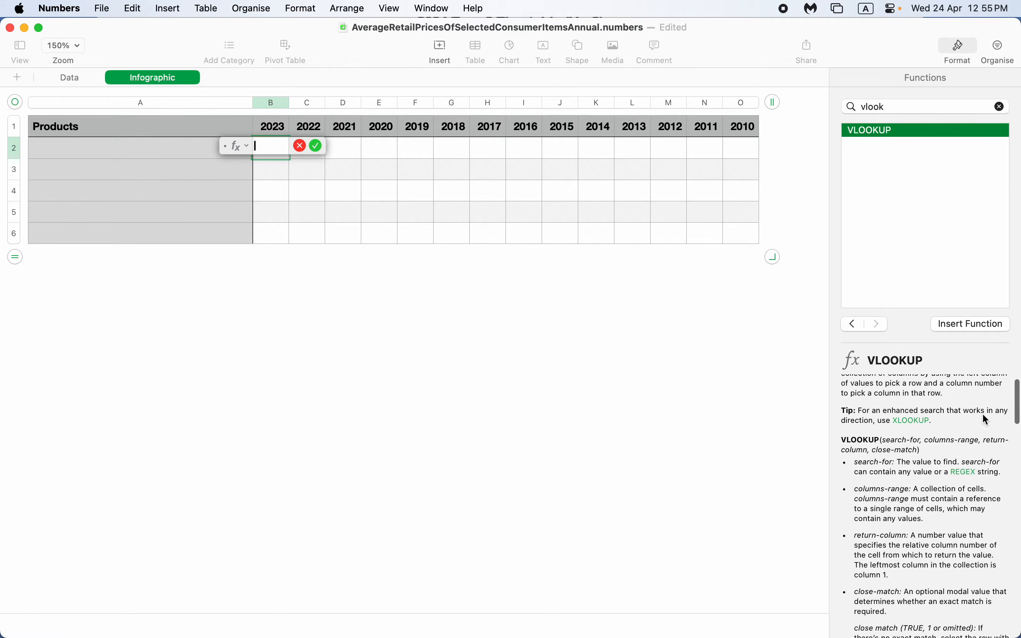
pyautogui.scroll(5, 982, 412)
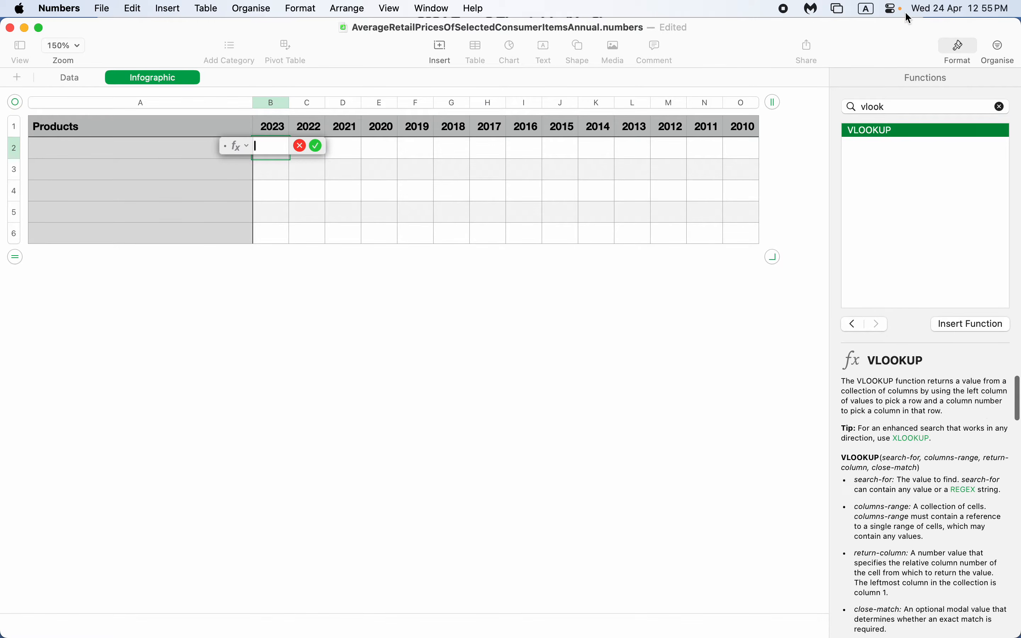
pyautogui.doubleClick(875, 131)
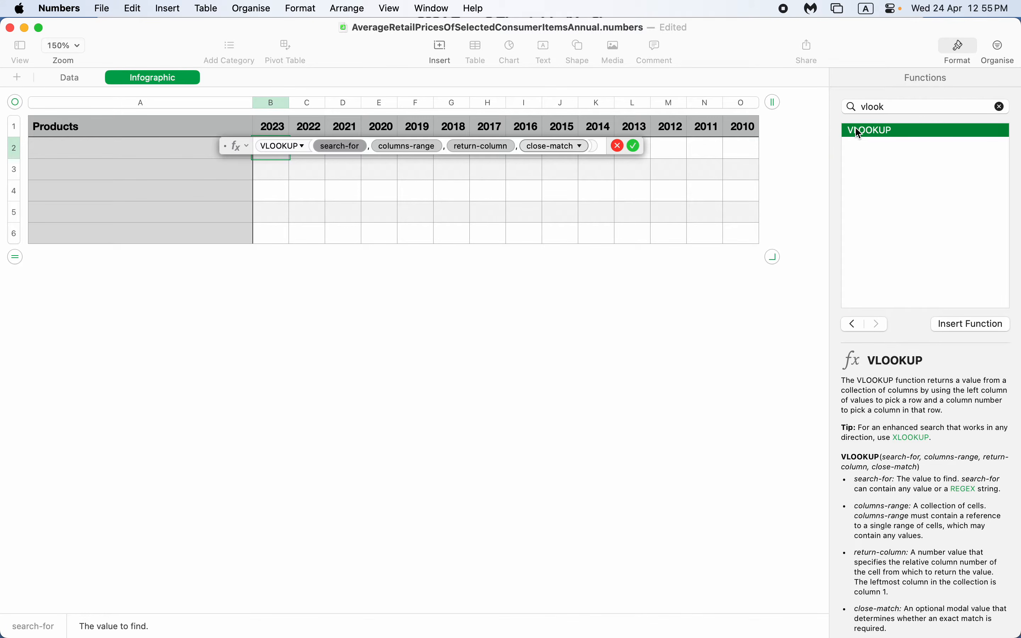
# Step: Use product cell A2 as the search-for value of the VLOOKUP, with its column preserved
pyautogui.click(331, 148)
pyautogui.click(167, 147)
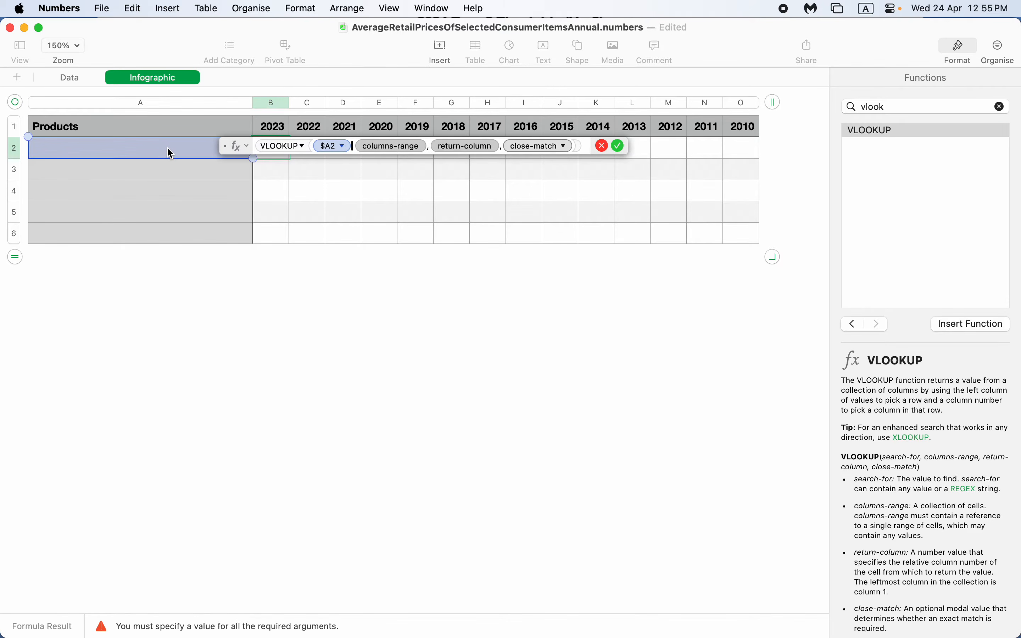
pyautogui.click(344, 148)
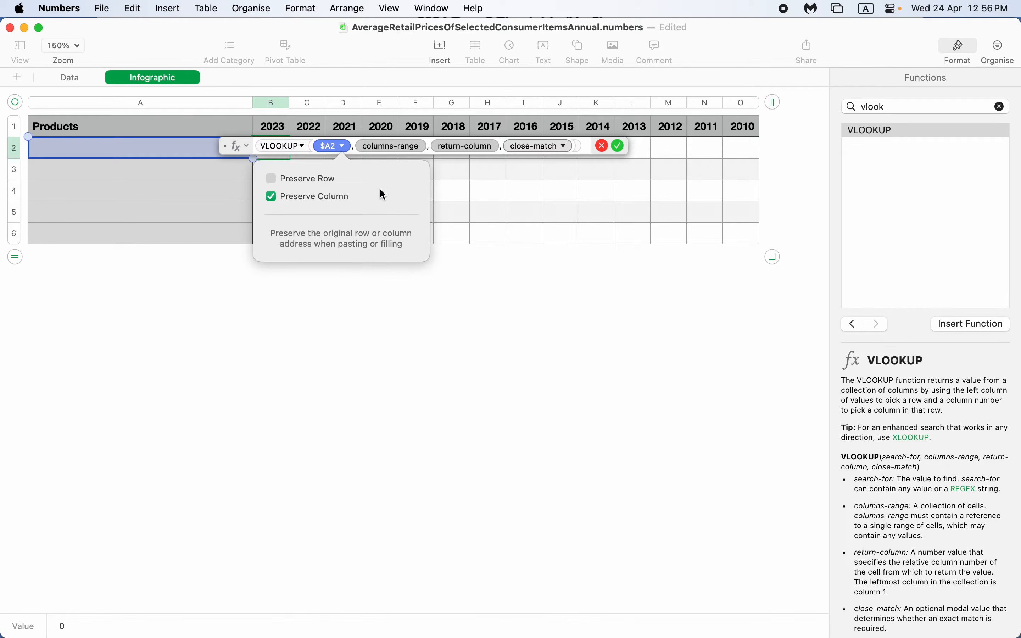
pyautogui.click(15, 151)
pyautogui.click(15, 151)
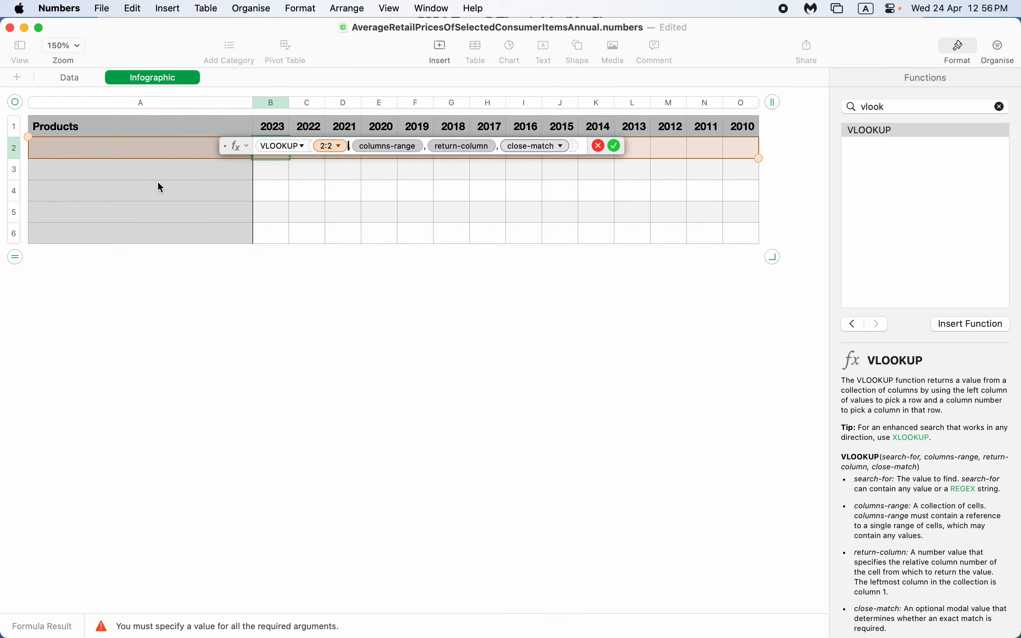
pyautogui.click(339, 145)
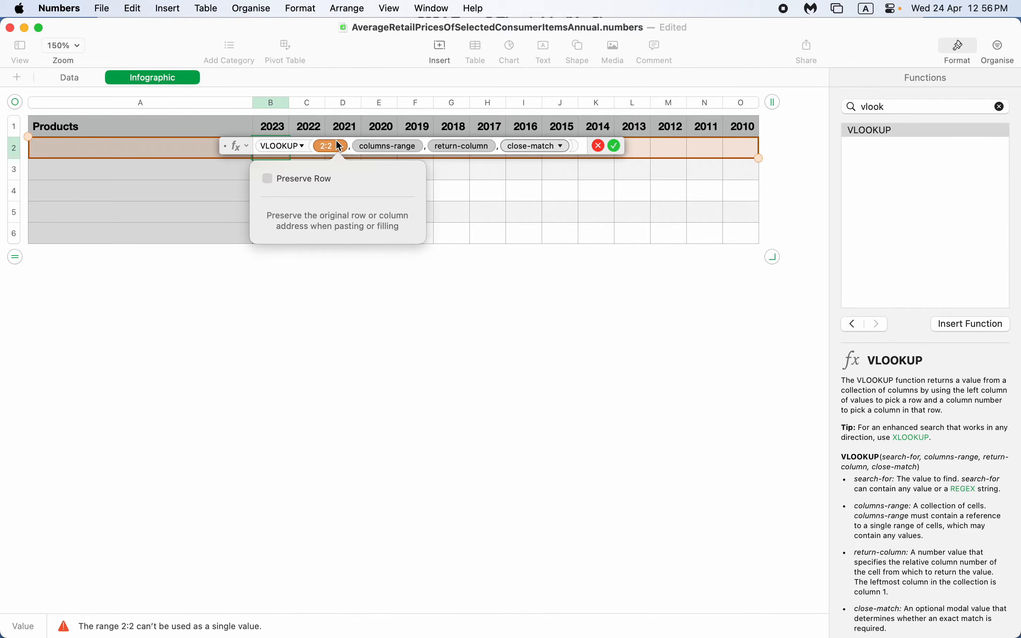
pyautogui.press('BackSpace')
pyautogui.click(184, 147)
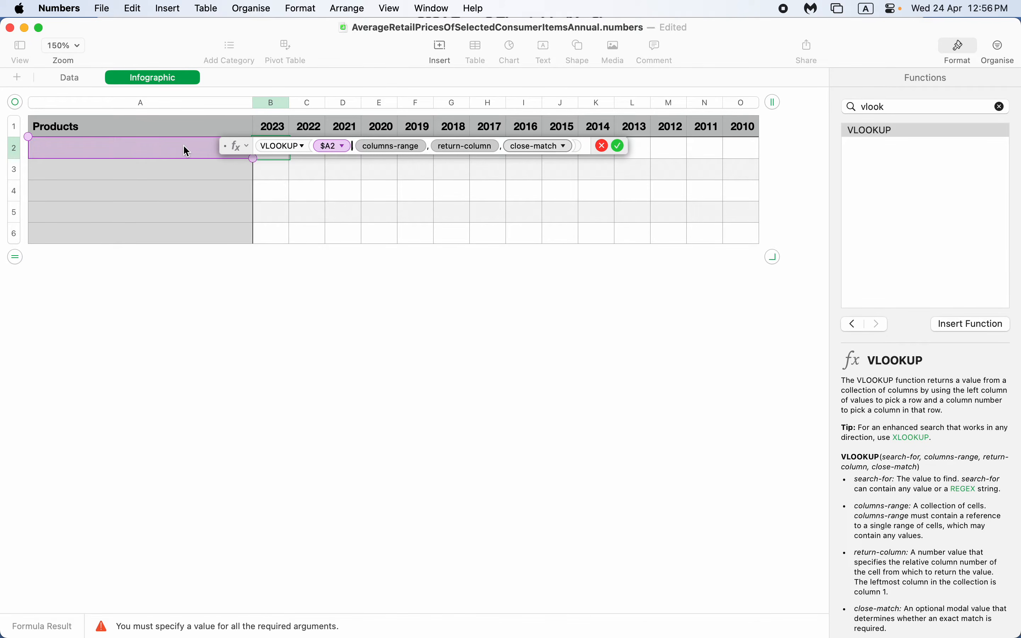
pyautogui.click(341, 146)
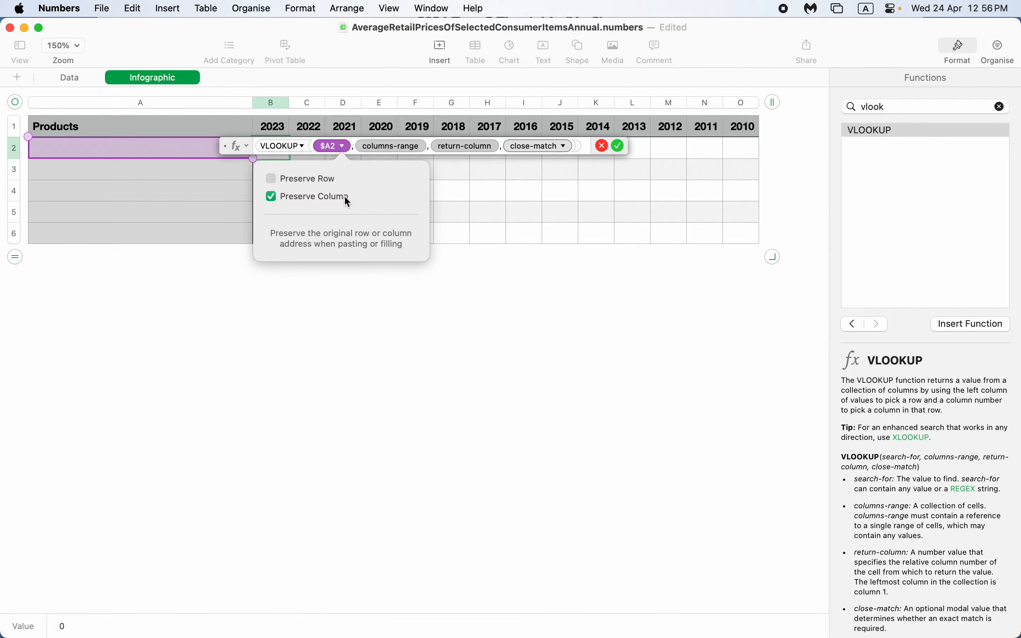
pyautogui.click(405, 149)
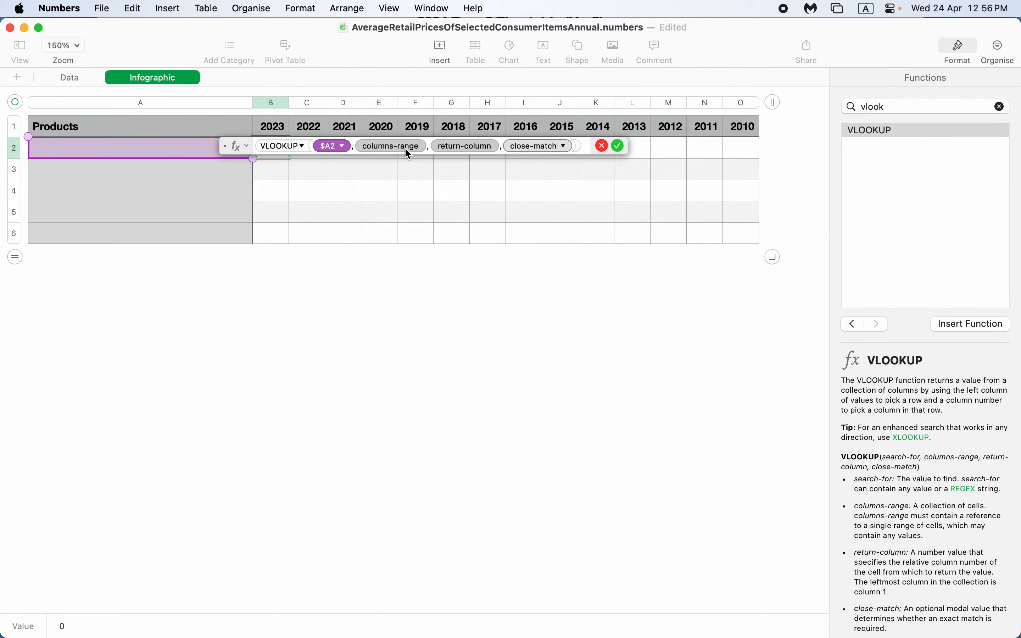
pyautogui.click(396, 147)
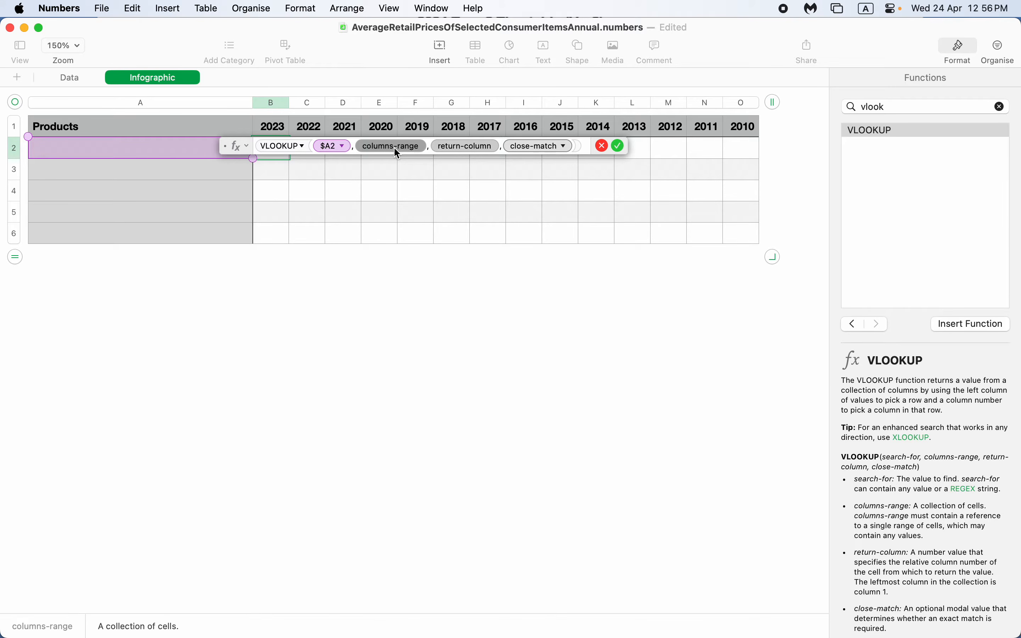
pyautogui.click(394, 148)
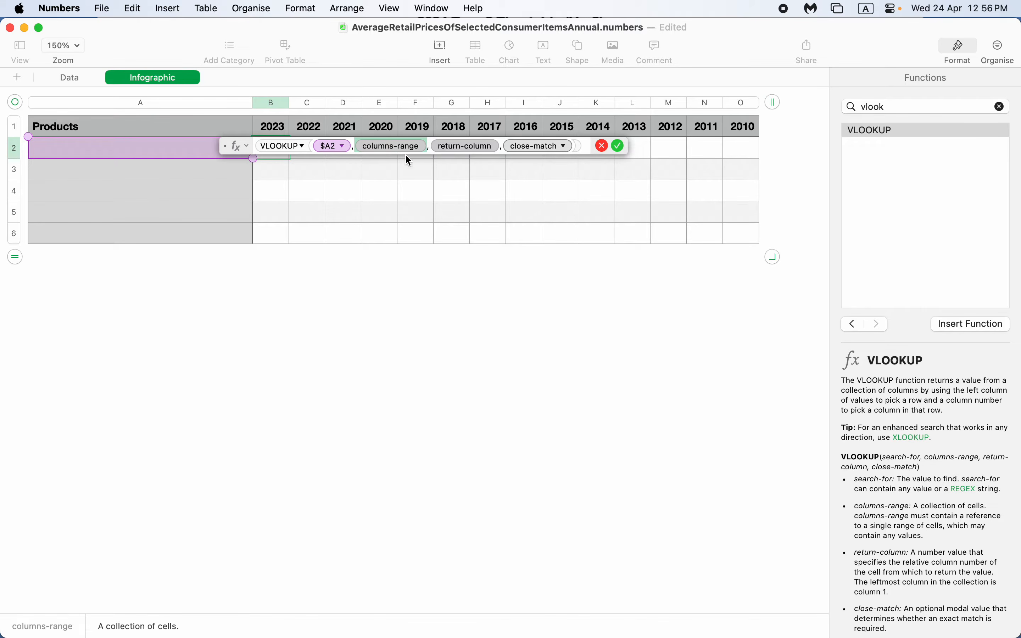
pyautogui.click(79, 78)
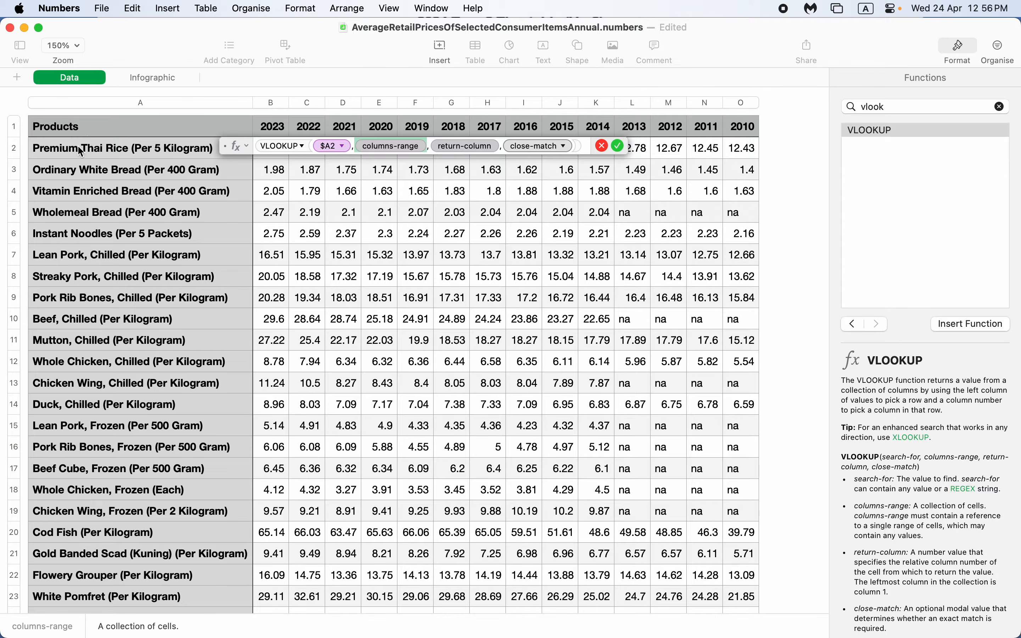
pyautogui.moveTo(81, 151); pyautogui.dragTo(169, 203)
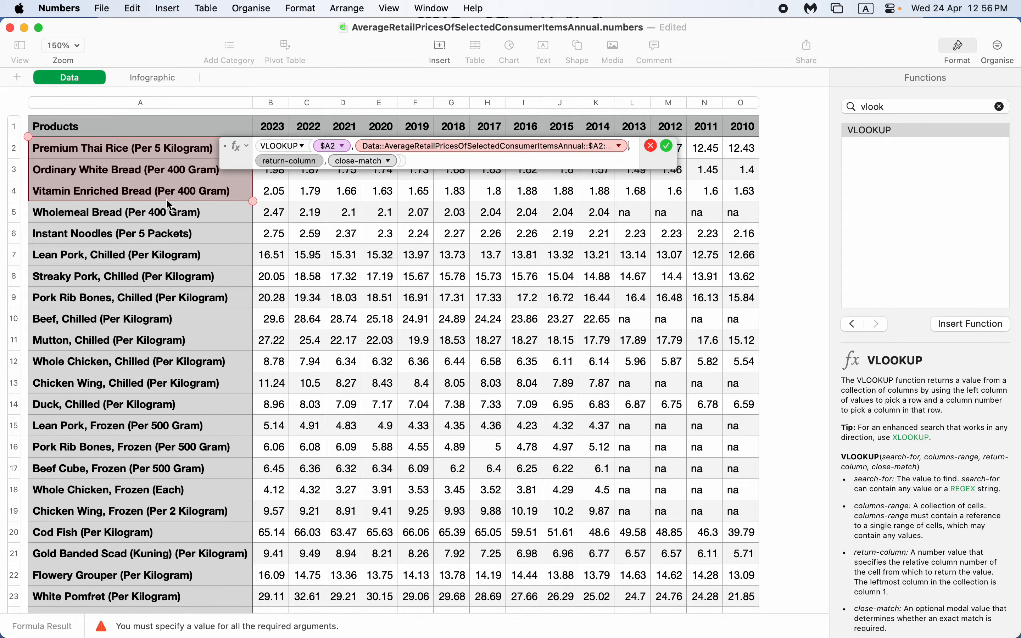
pyautogui.press('super+z')
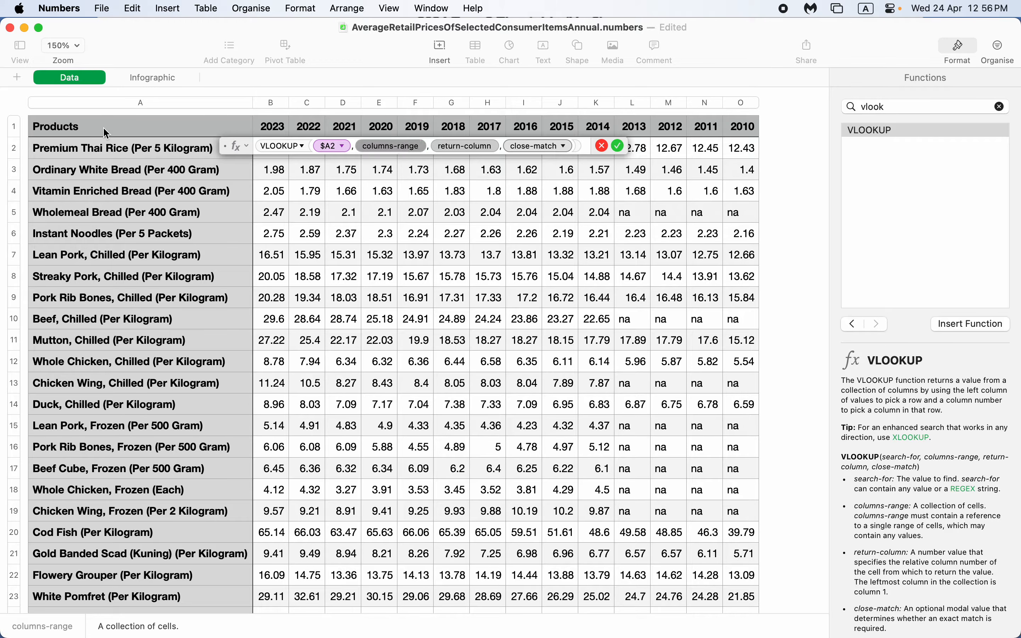
pyautogui.press('Return')
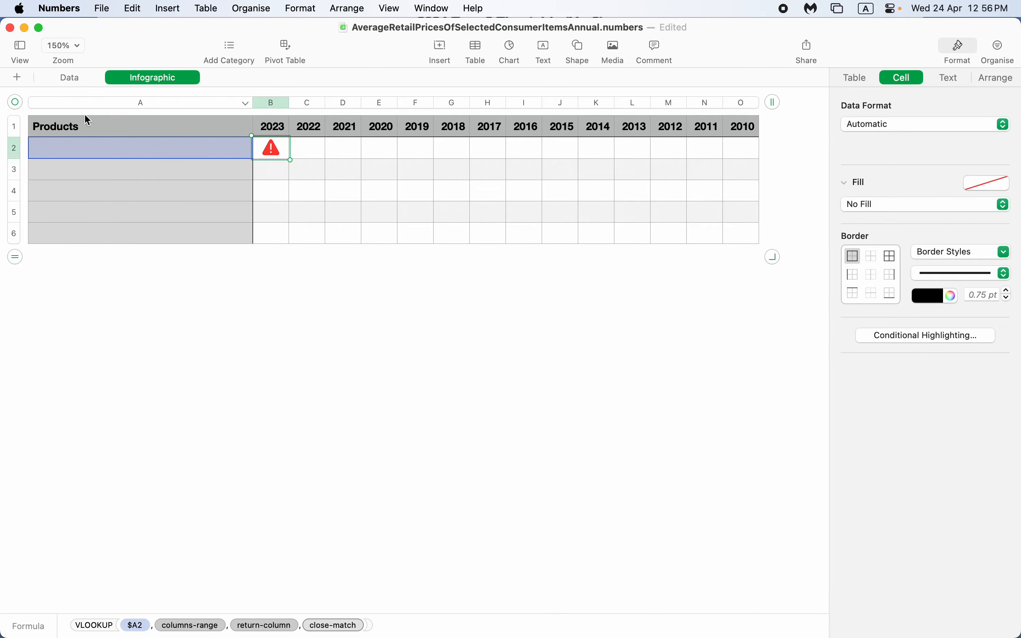
# Step: Reopen the formula in B2 and set its columns-range to columns A to O of the Data sheet's table
pyautogui.doubleClick(274, 150)
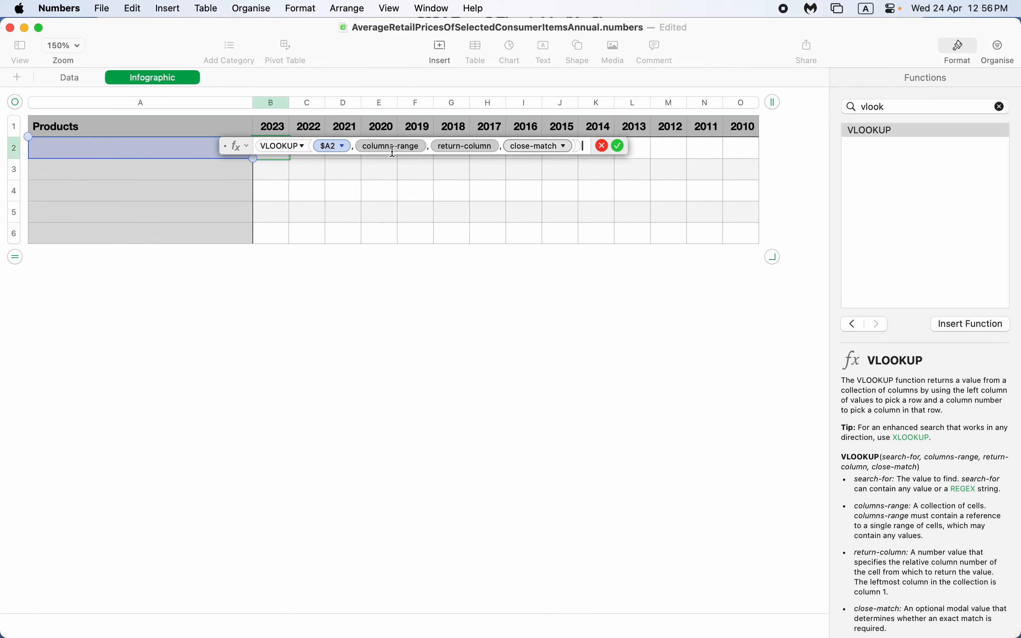
pyautogui.click(76, 77)
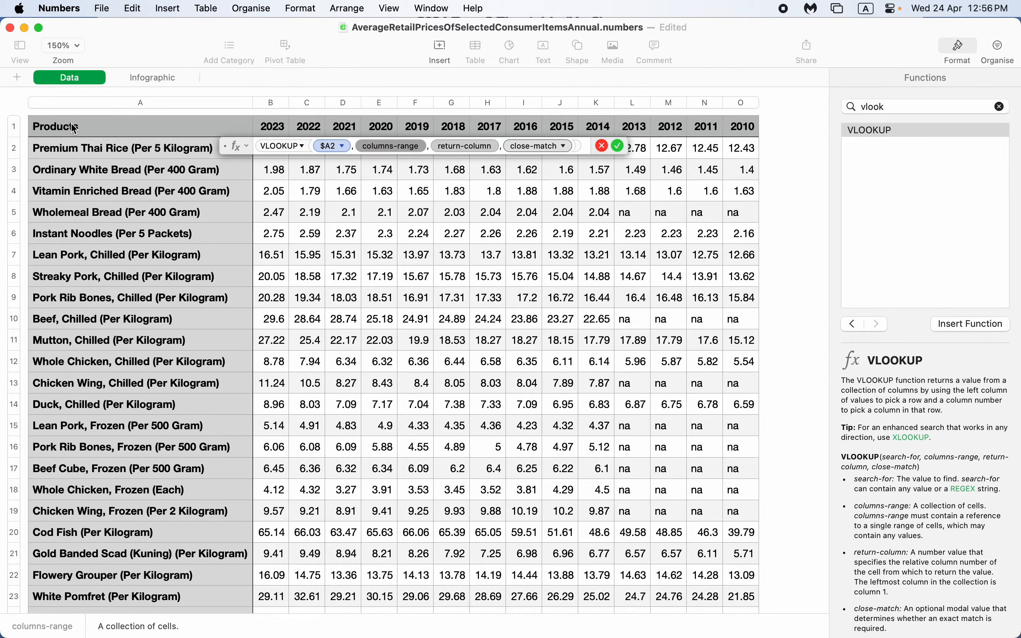
pyautogui.click(113, 104)
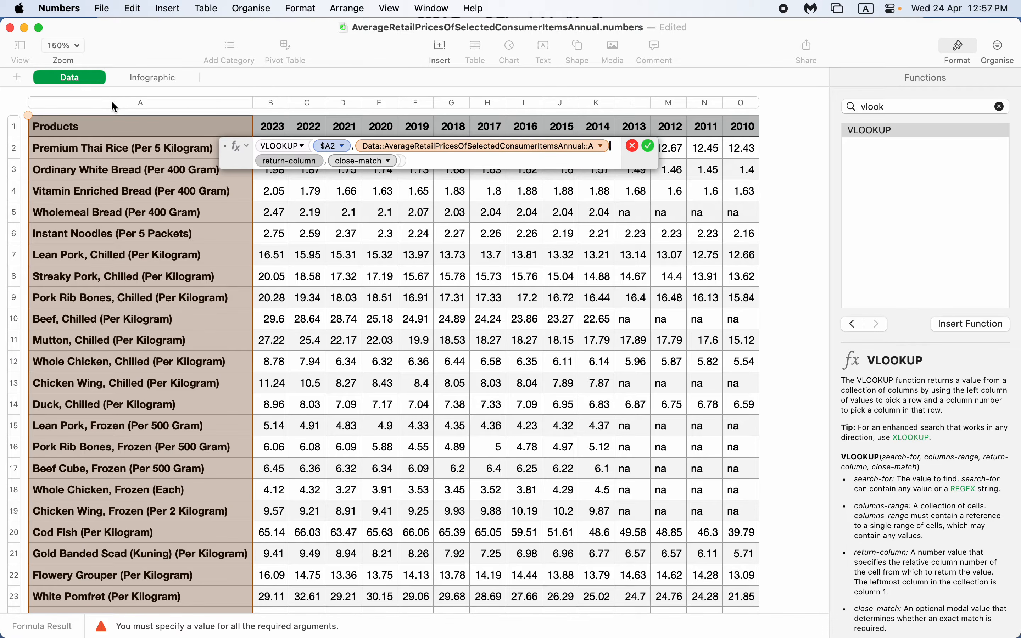
pyautogui.click(737, 102)
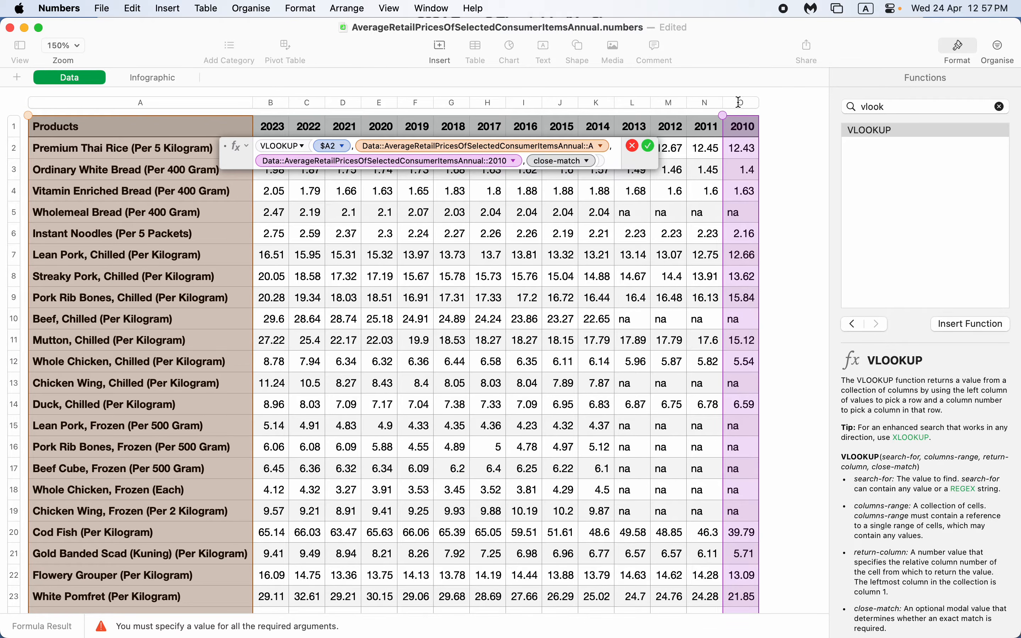
pyautogui.press('super+z')
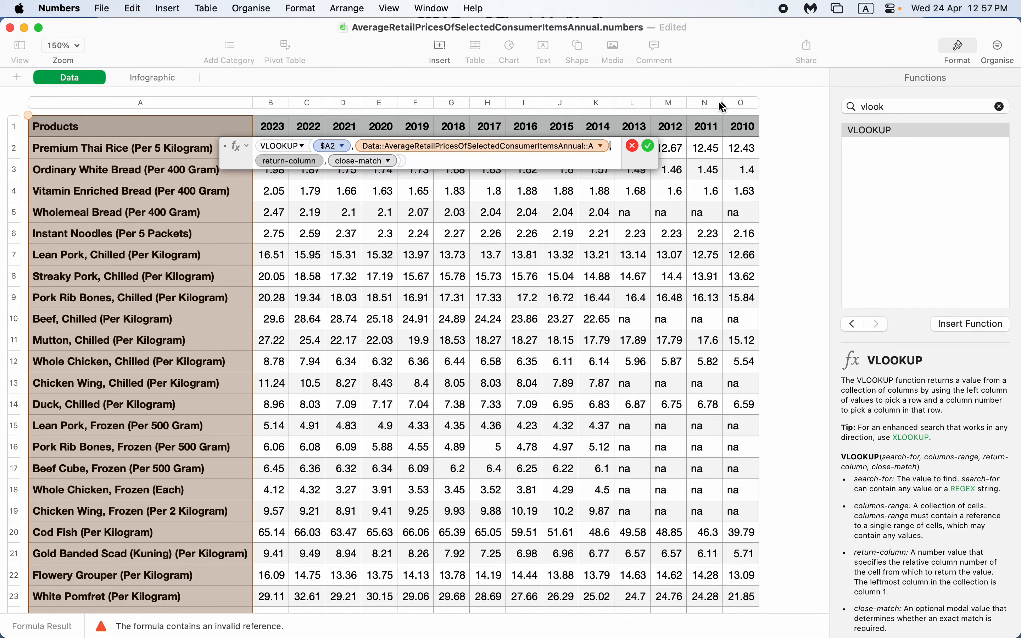
pyautogui.press('super+z')
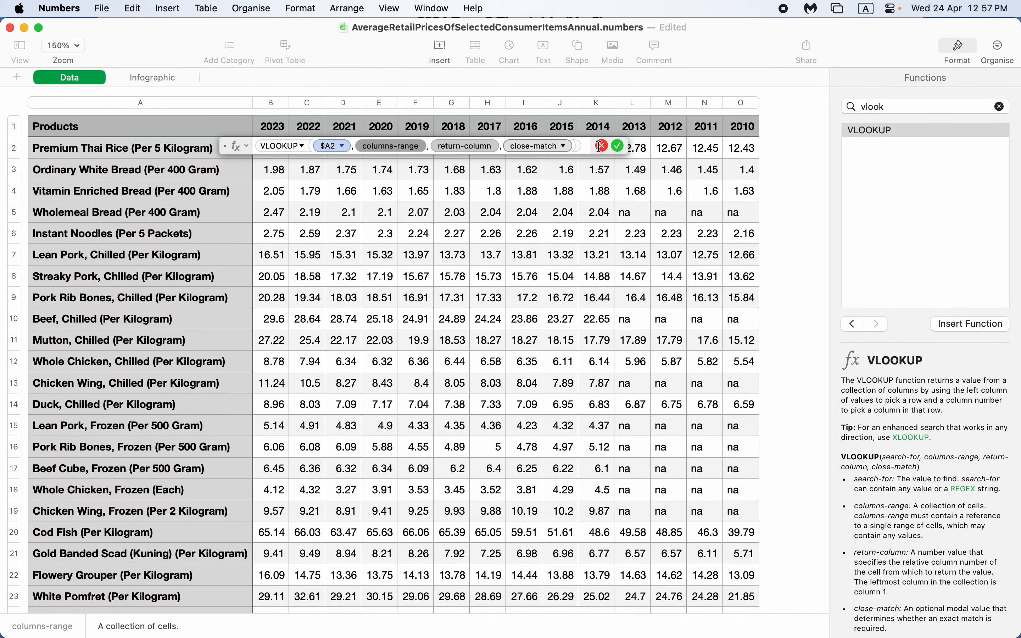
pyautogui.moveTo(211, 102); pyautogui.dragTo(743, 109)
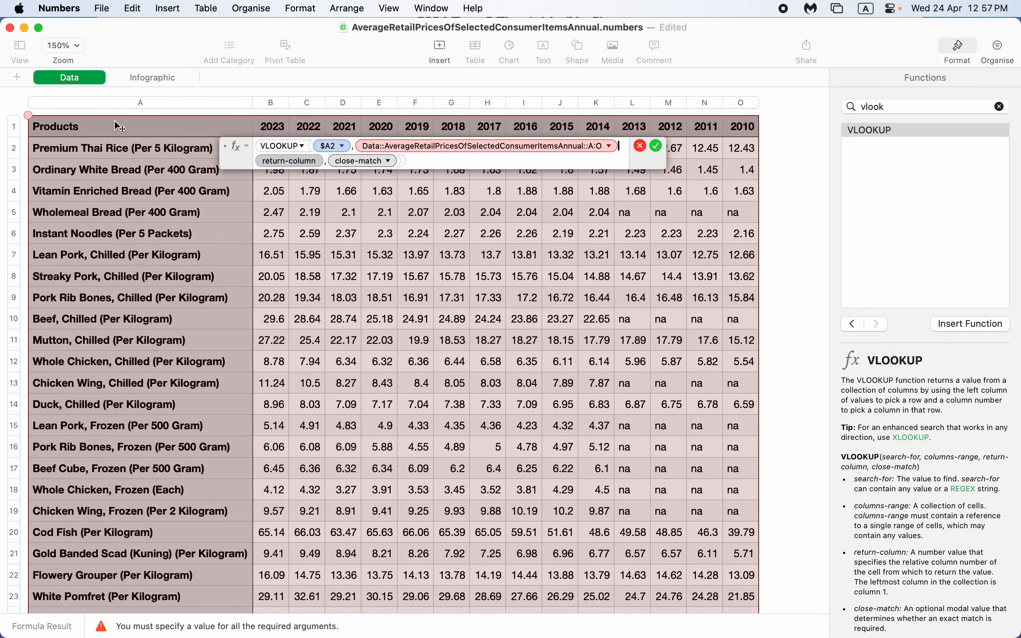
# Step: Set the VLOOKUP return-column to 2 with an exact match (FALSE) and accept the formula
pyautogui.click(302, 161)
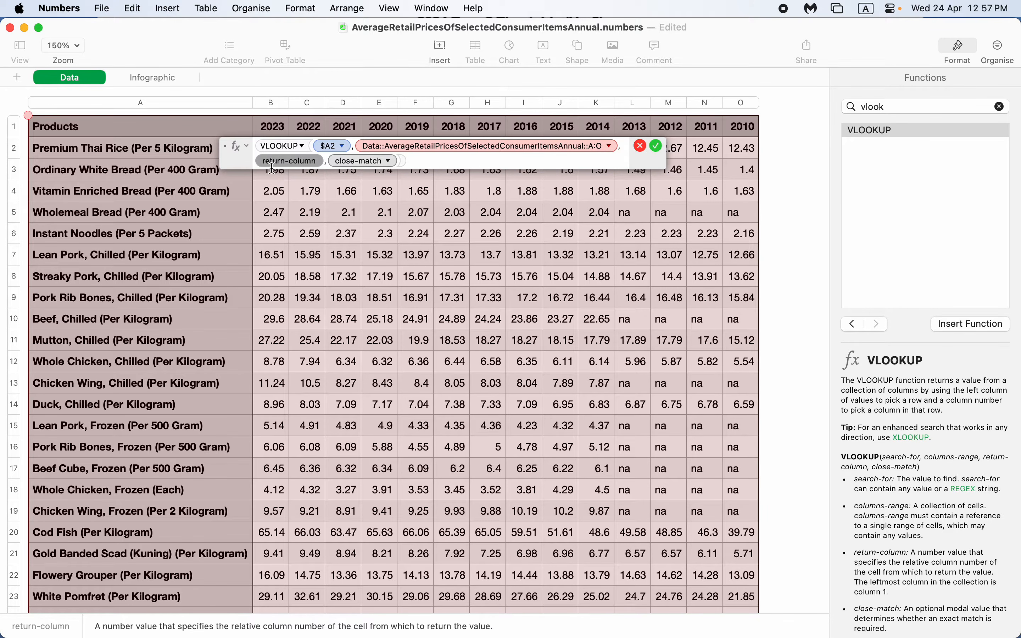
pyautogui.write('2')
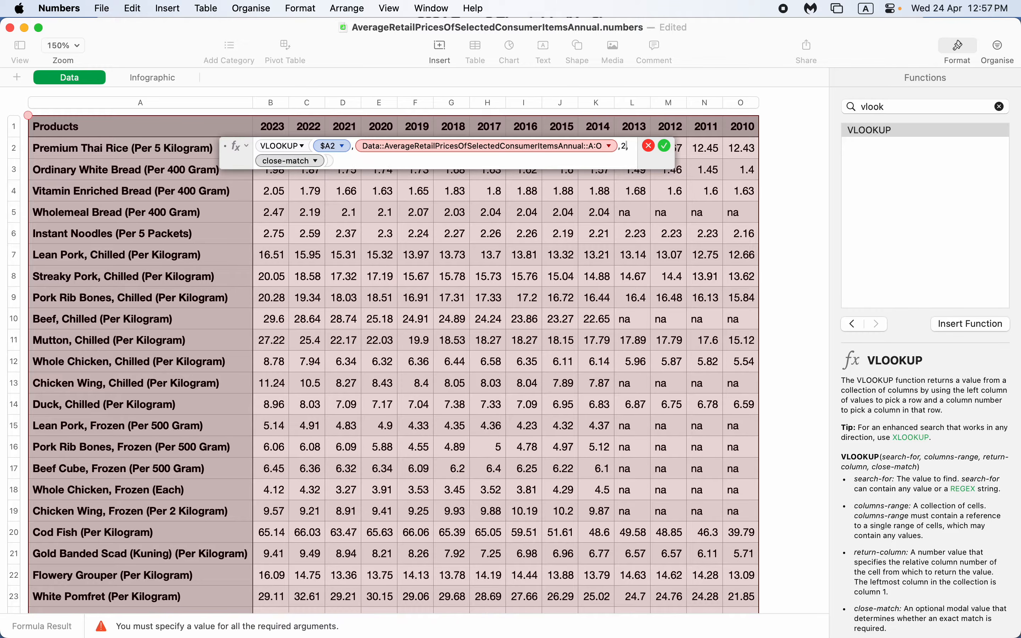
pyautogui.click(311, 162)
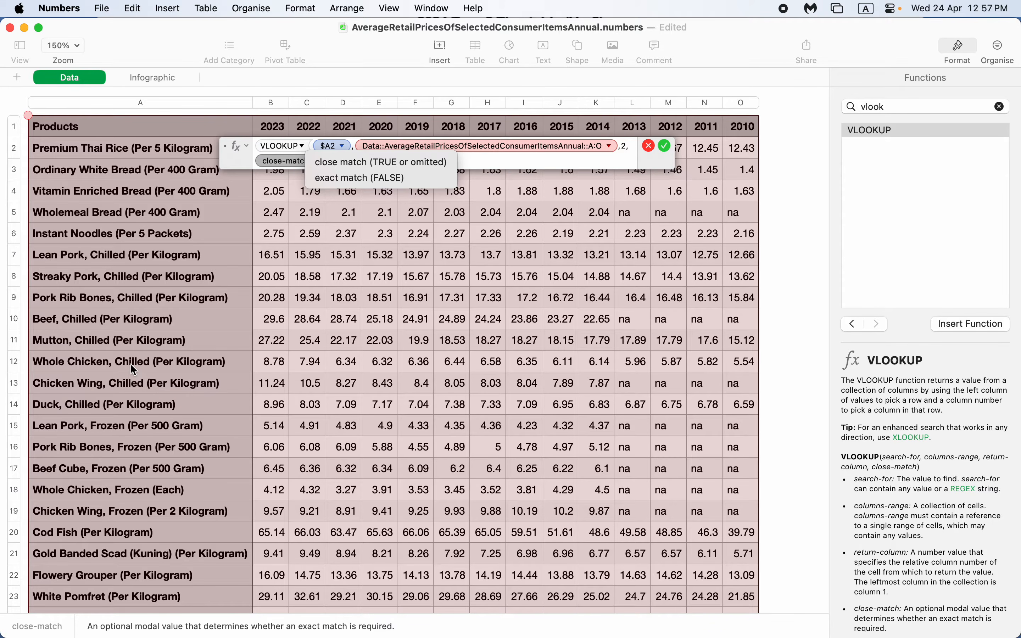
pyautogui.click(359, 179)
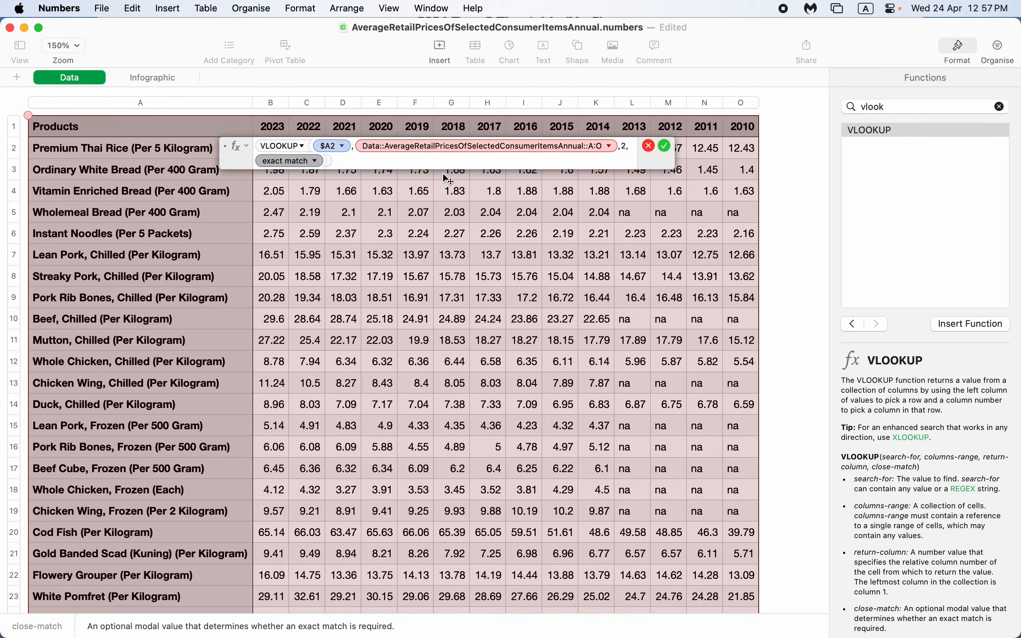
pyautogui.click(665, 146)
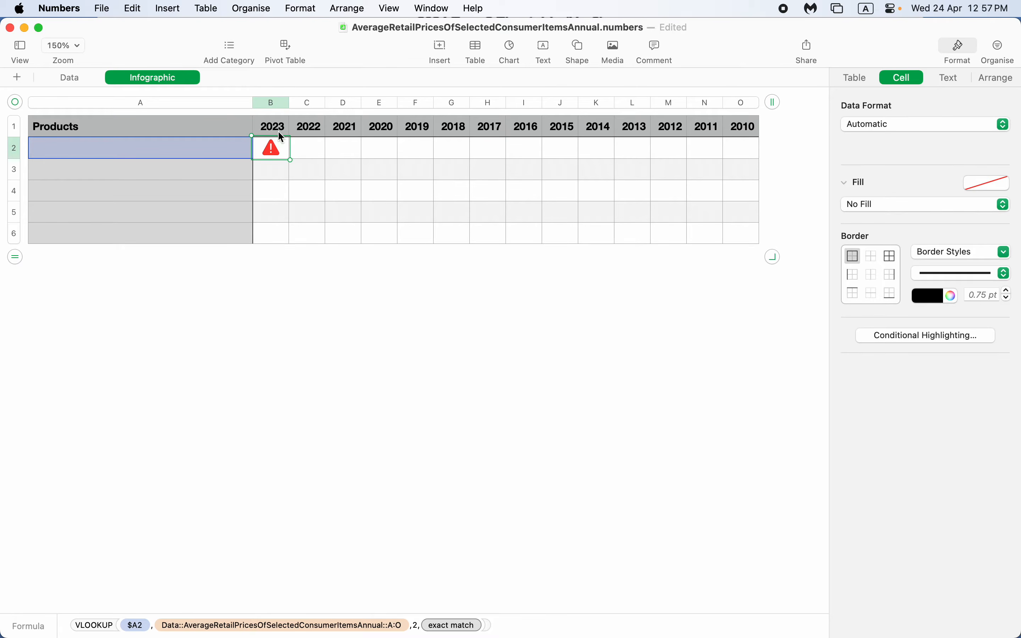
# Step: Choose Premium Thai Rice (Per 5 Kilogram) as the product in cell A2 of the Infographic table
pyautogui.click(227, 157)
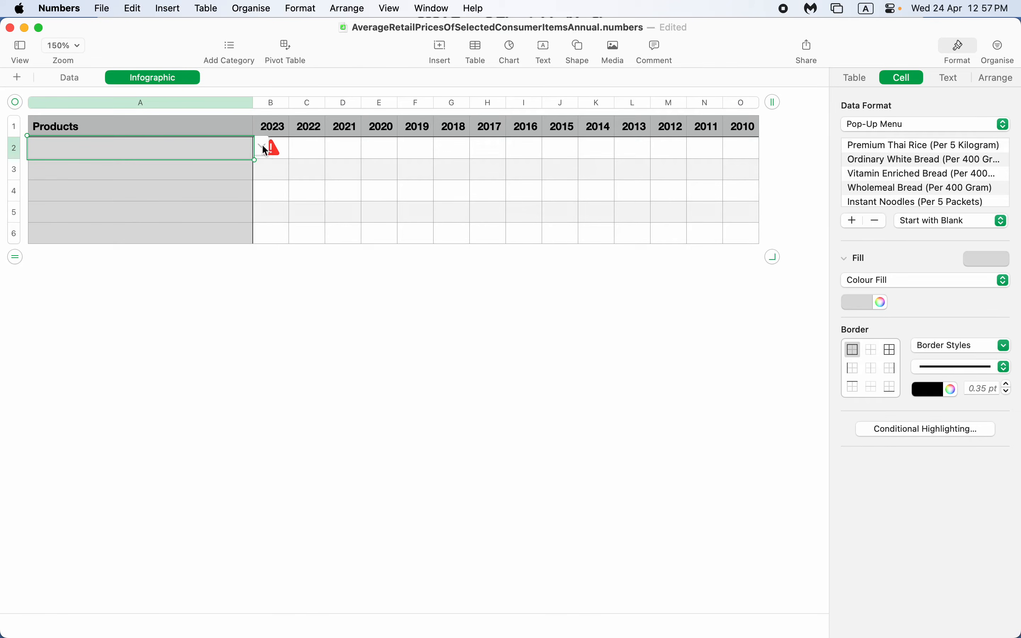
pyautogui.click(262, 145)
pyautogui.click(204, 164)
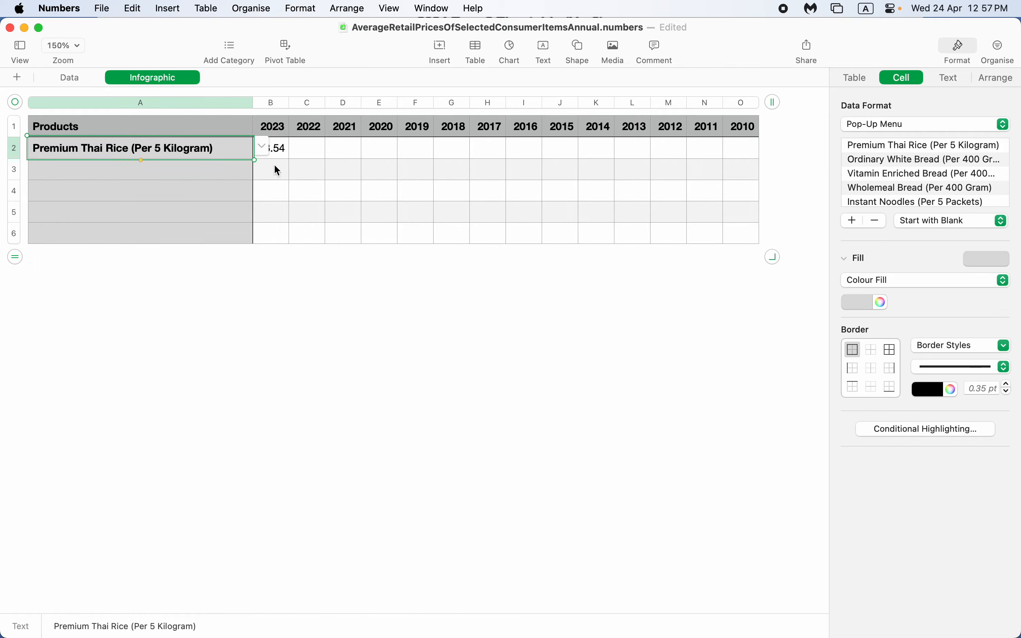
pyautogui.click(298, 191)
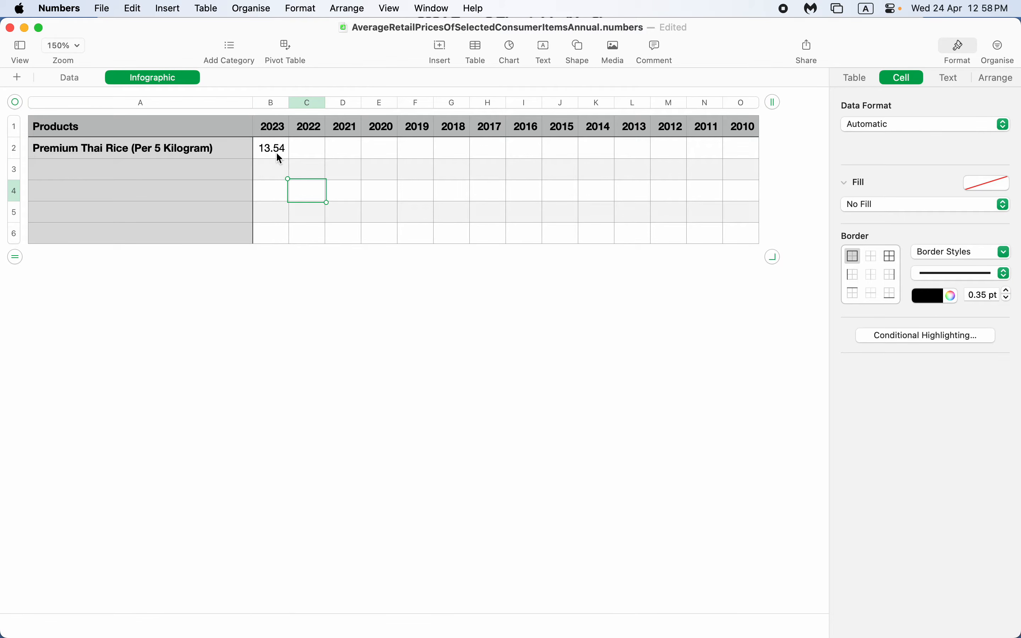
# Step: Set the product in cell A2 of the Infographic table to Ordinary White Bread (Per 400 Gram)
pyautogui.click(240, 148)
pyautogui.click(261, 149)
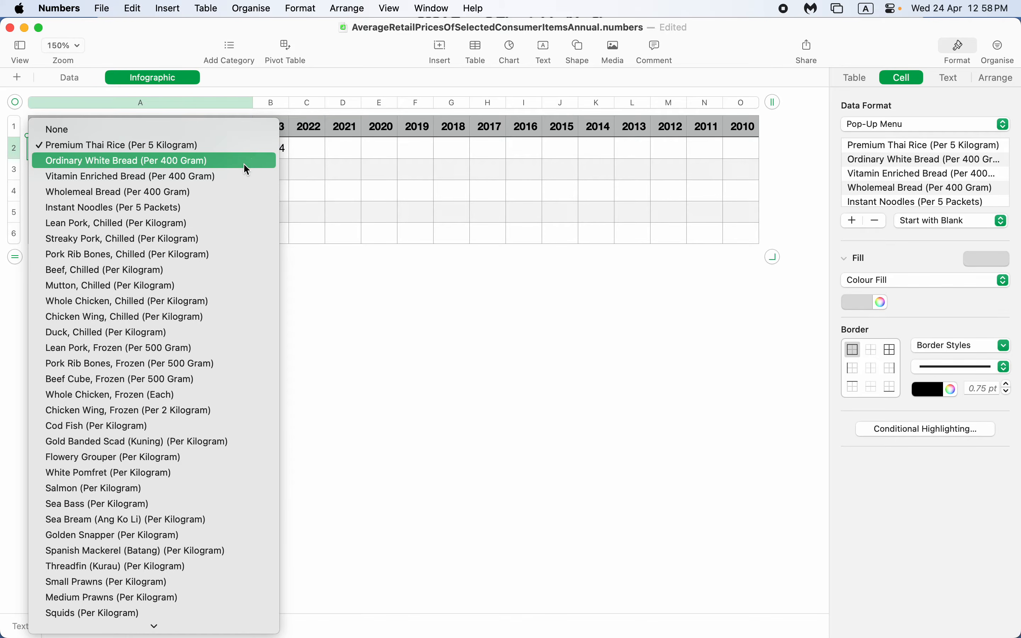
pyautogui.click(243, 163)
pyautogui.click(313, 168)
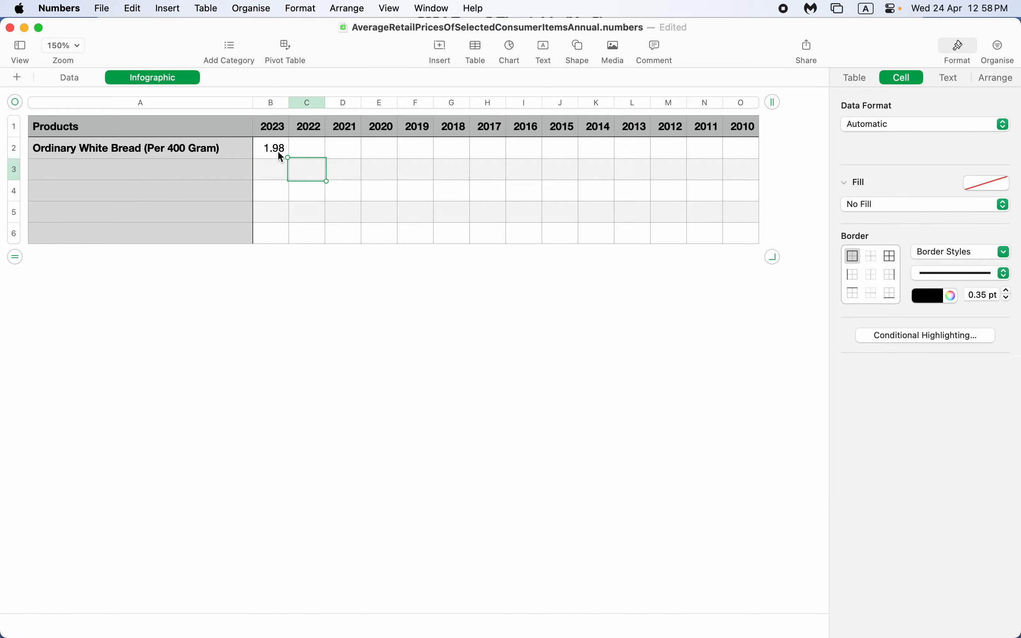
# Step: Check the 2023 prices of Premium Thai Rice and Ordinary White Bread on the Data sheet, and return to the Infographic sheet
pyautogui.click(71, 79)
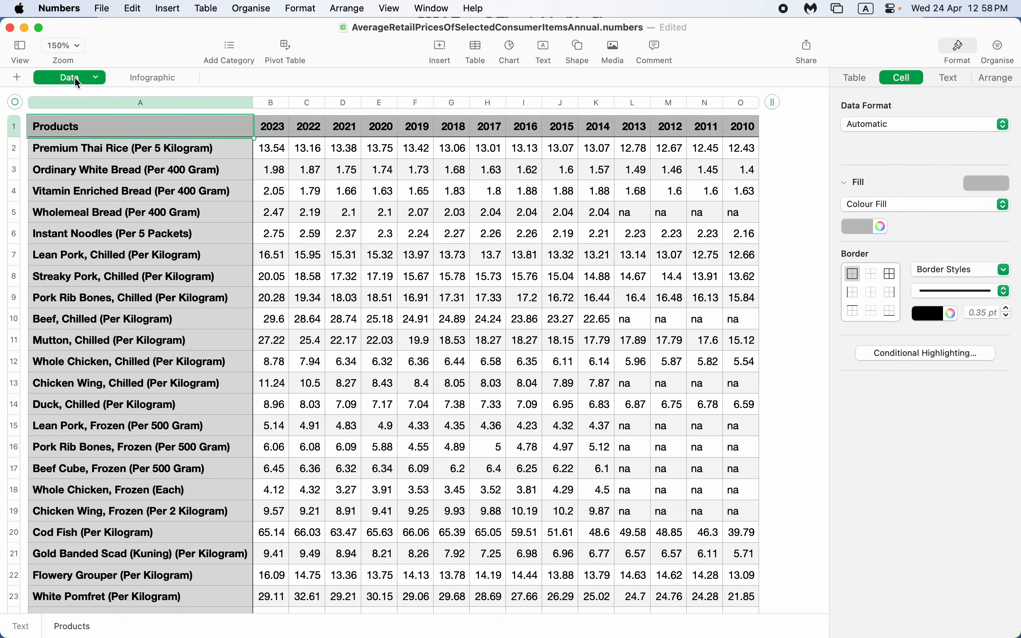
pyautogui.click(265, 149)
pyautogui.click(270, 170)
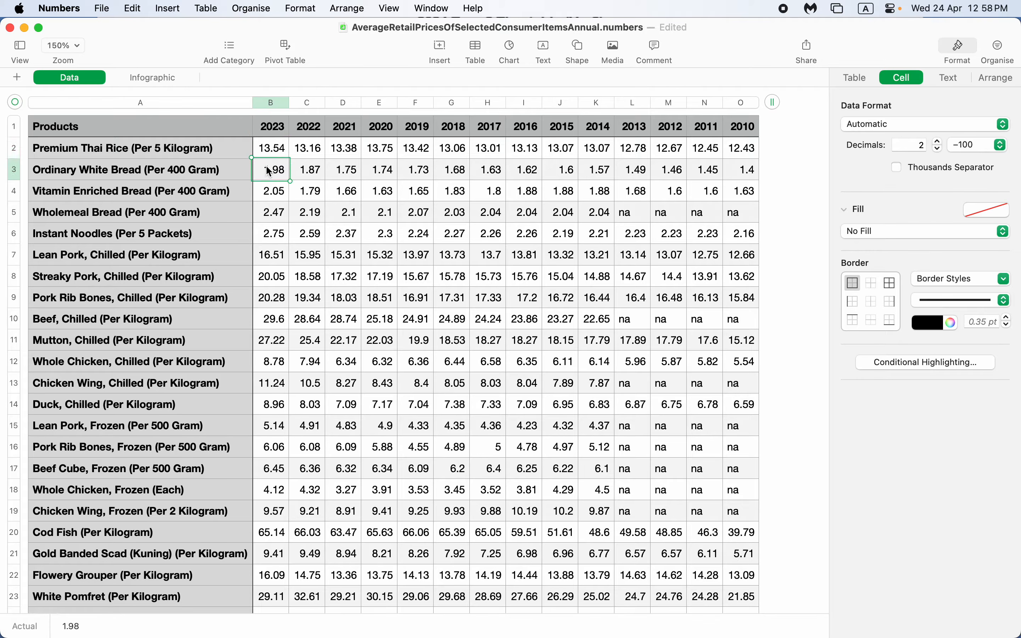
pyautogui.click(190, 173)
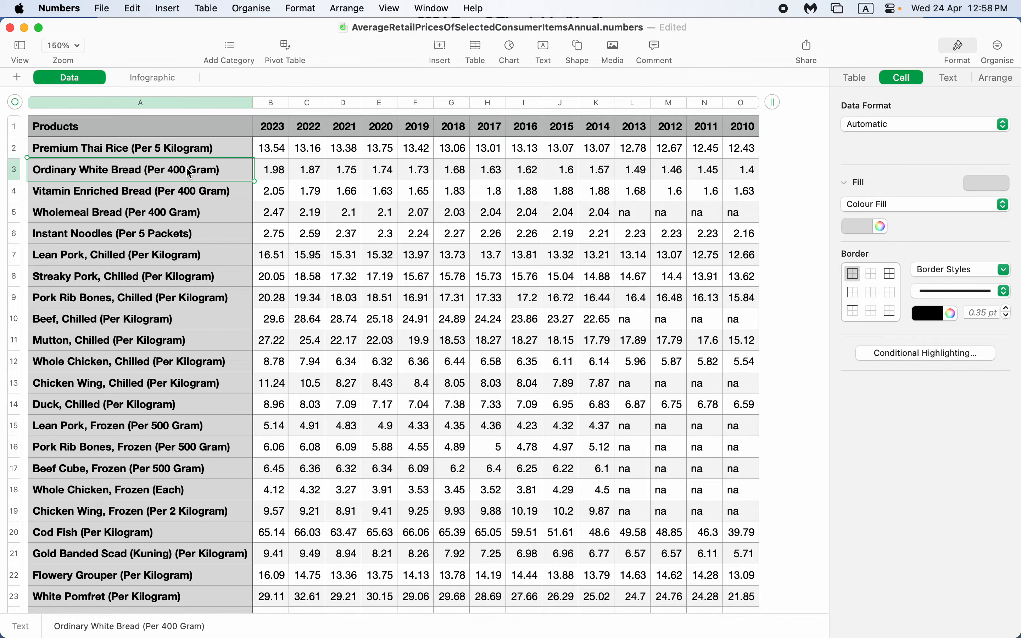
pyautogui.click(270, 176)
pyautogui.click(132, 84)
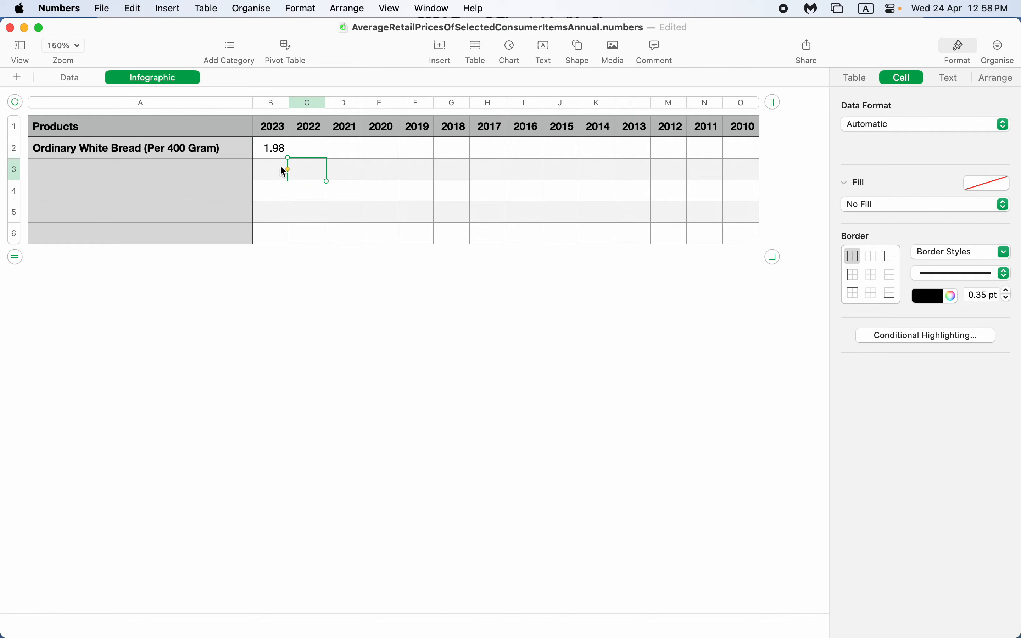
# Step: Examine the return-column argument of the VLOOKUP formula in cell B2, and close the formula without changes
pyautogui.click(278, 145)
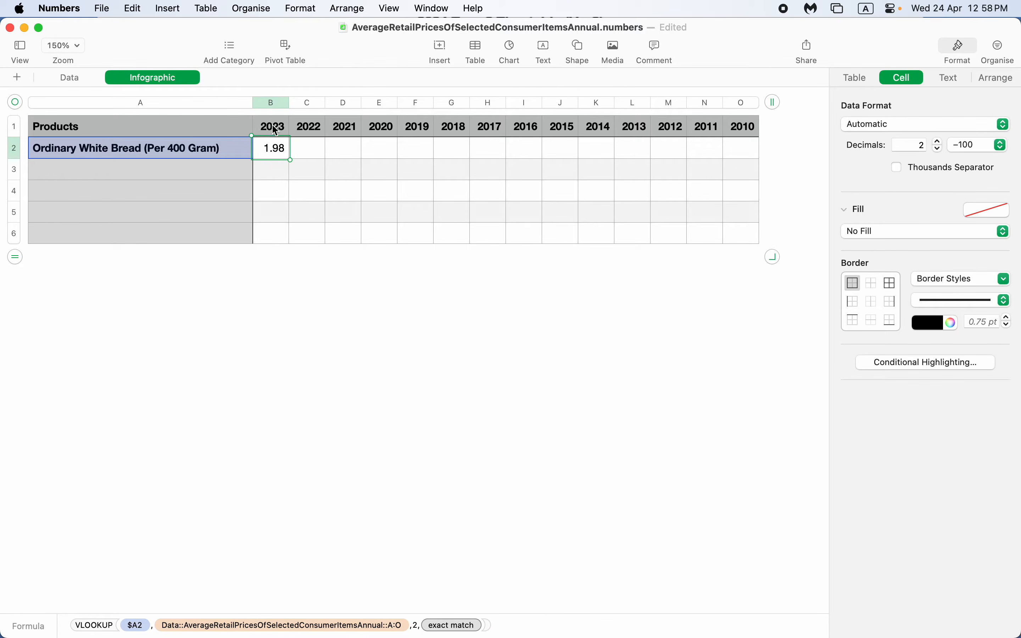
pyautogui.doubleClick(275, 152)
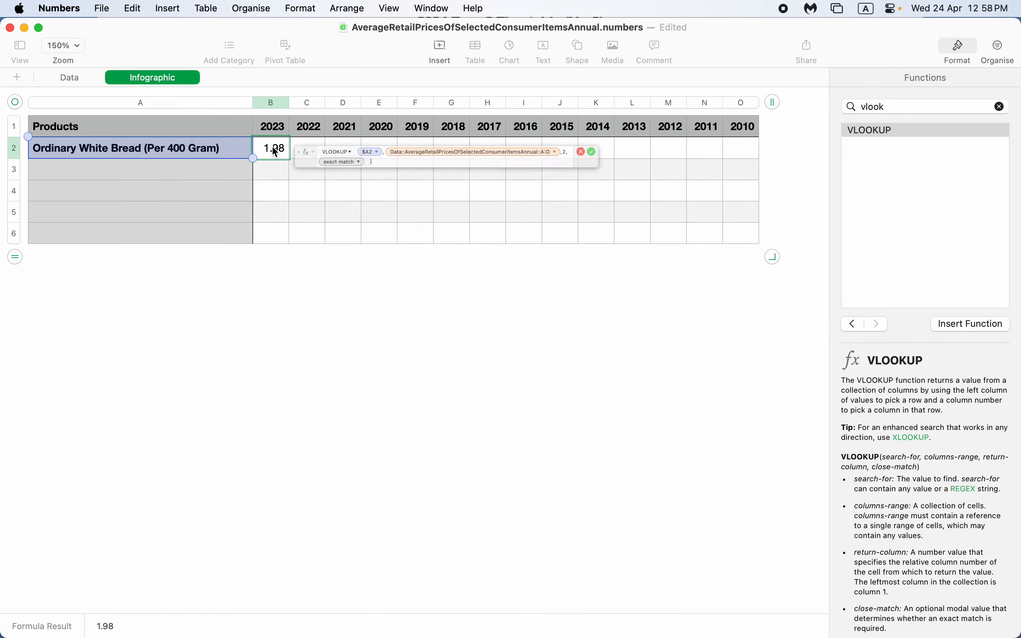
pyautogui.doubleClick(625, 146)
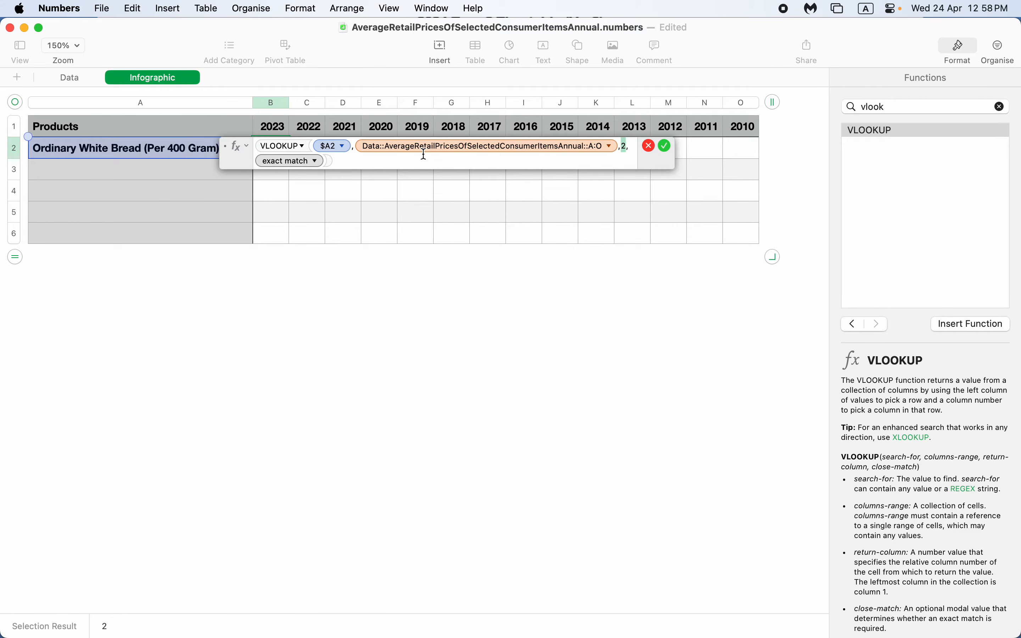
pyautogui.press('Return')
# Step: Try to fill the VLOOKUP formula from B2 across row 2 to column O, and undo the fill
pyautogui.doubleClick(277, 148)
pyautogui.press('Return')
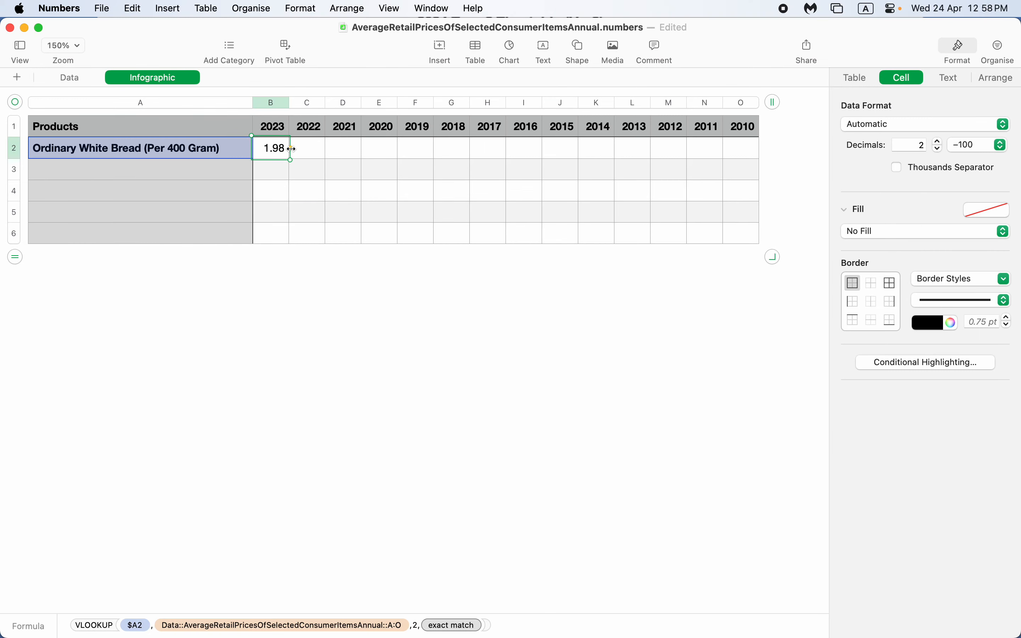
pyautogui.moveTo(291, 148); pyautogui.dragTo(755, 175)
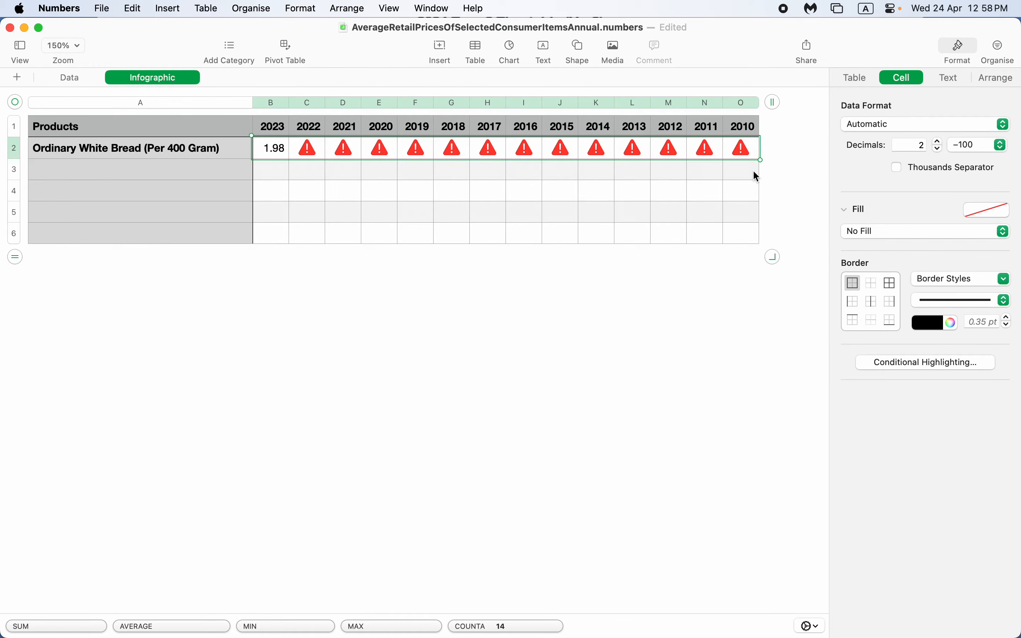
pyautogui.press('super+z')
# Step: Preserve both the start and end columns of the Data columns-range in B2's VLOOKUP, and accept the formula
pyautogui.doubleClick(274, 148)
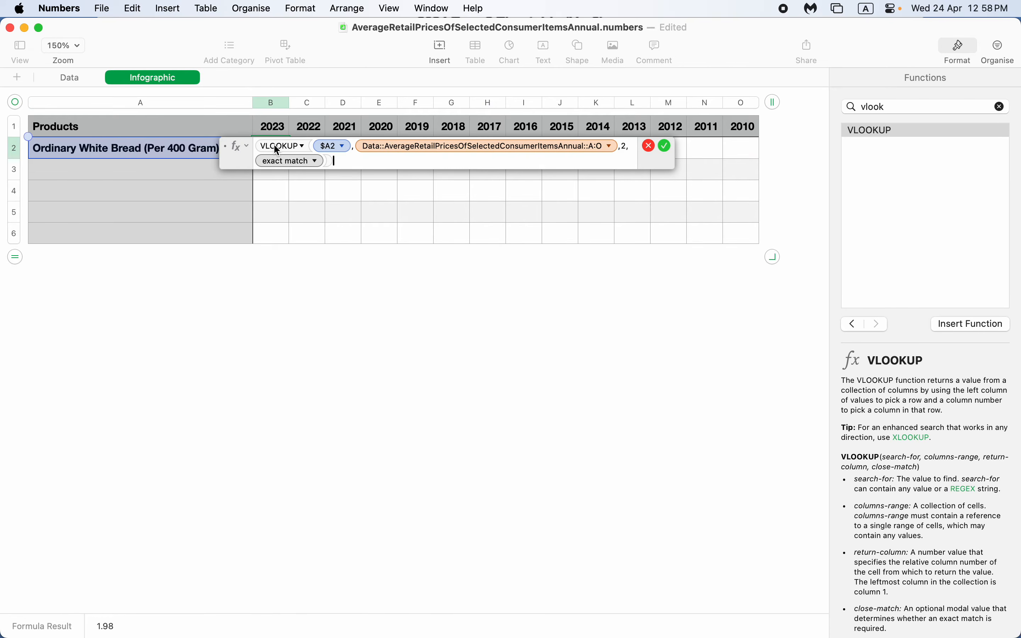
pyautogui.click(610, 147)
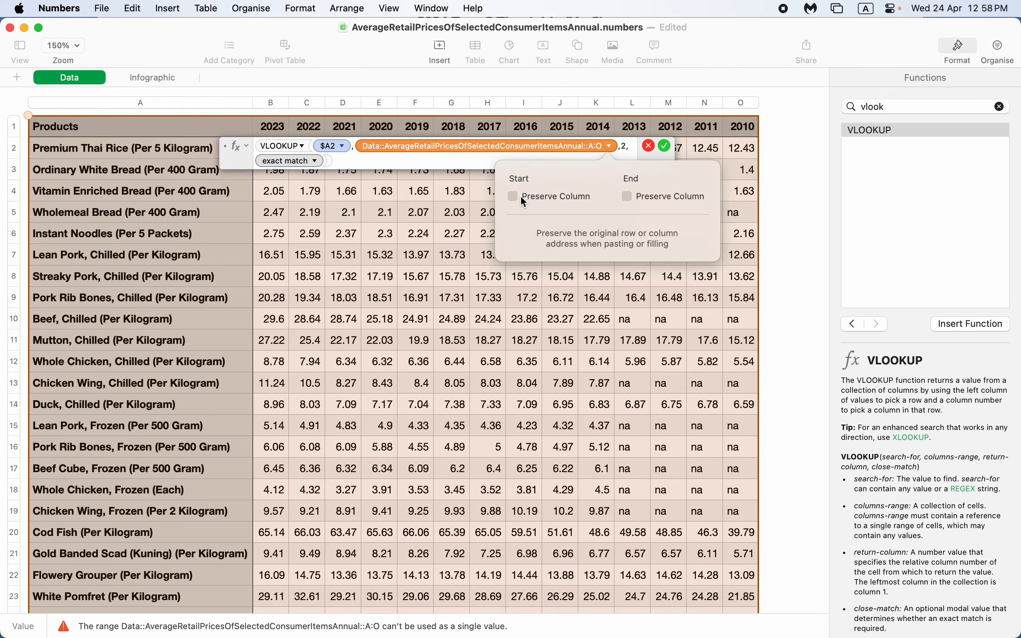
pyautogui.click(538, 196)
pyautogui.click(650, 198)
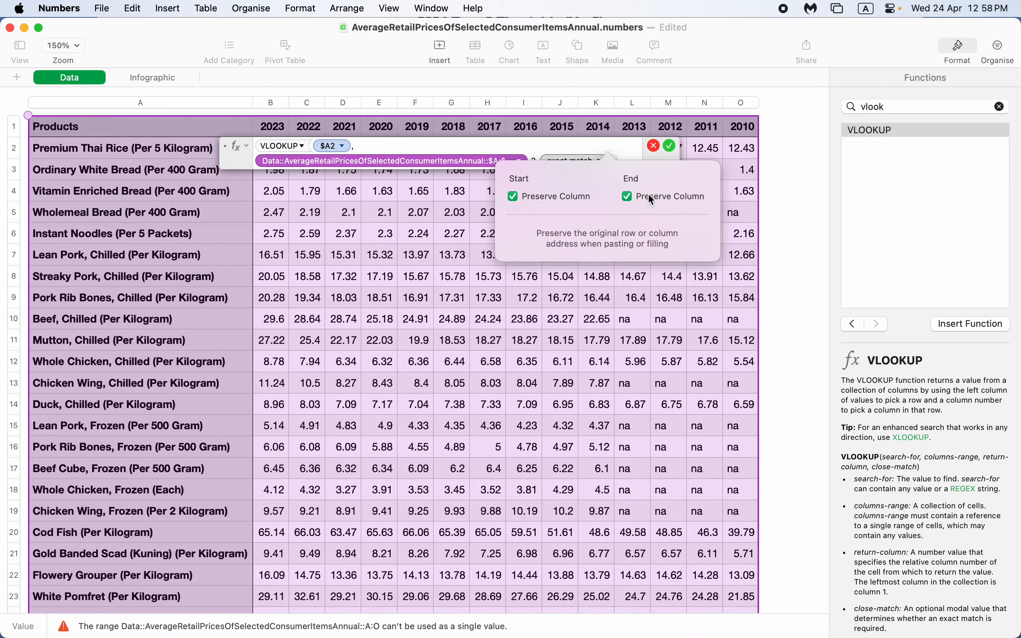
pyautogui.click(672, 146)
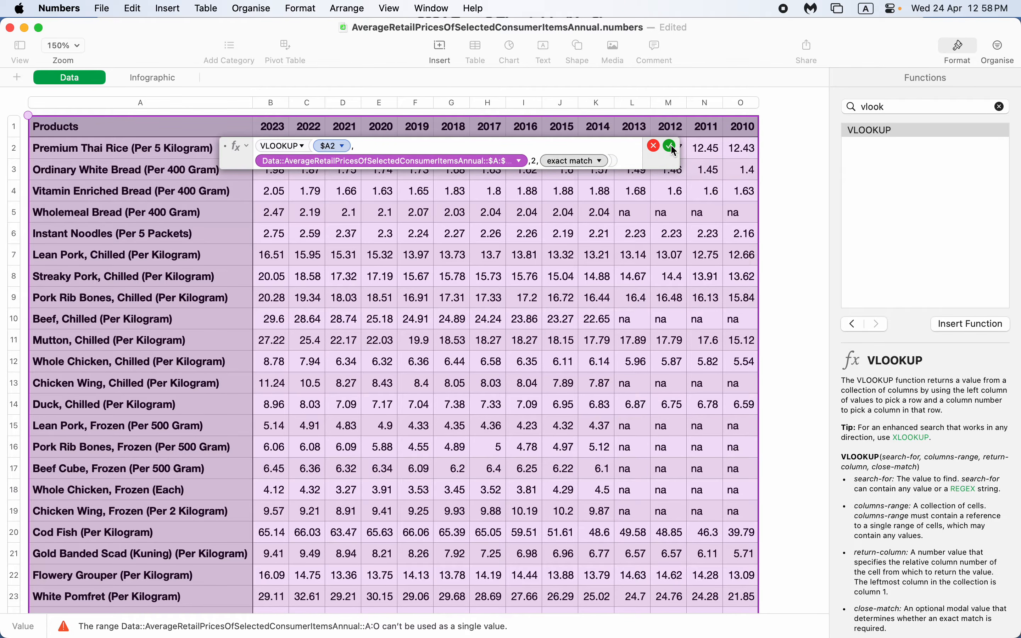
pyautogui.click(672, 146)
# Step: Fill the VLOOKUP formula from B2 across to O2, and set the return-column in C2 to 3
pyautogui.moveTo(291, 152); pyautogui.dragTo(740, 159)
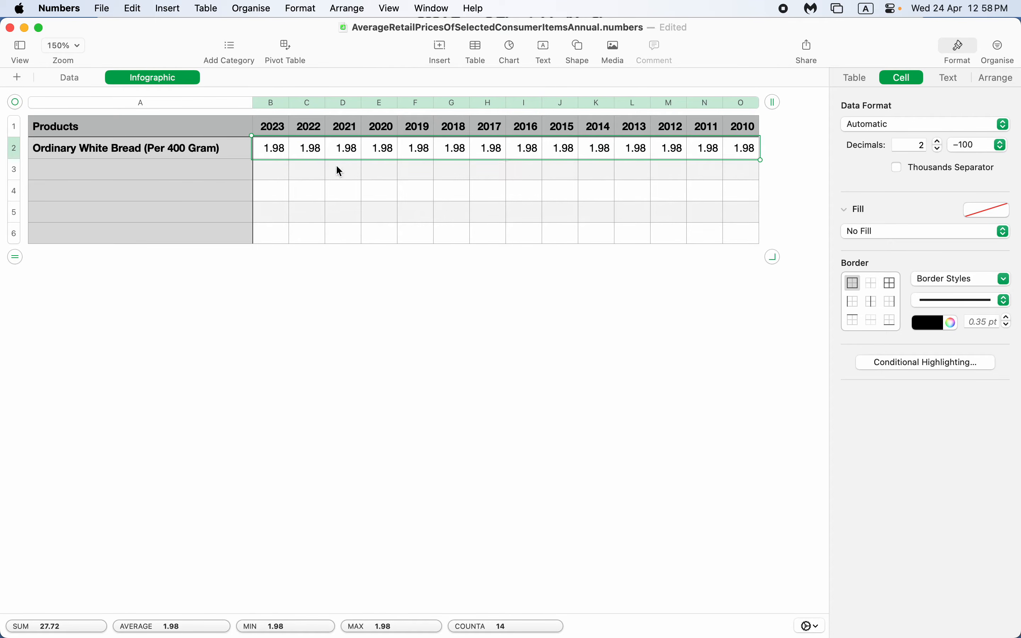
pyautogui.click(303, 155)
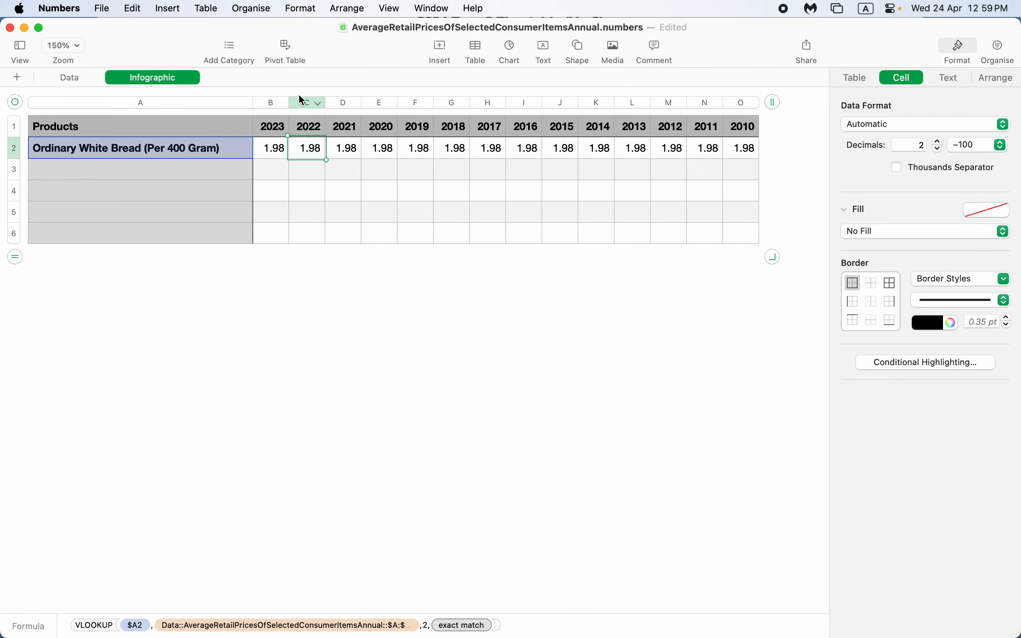
pyautogui.doubleClick(306, 148)
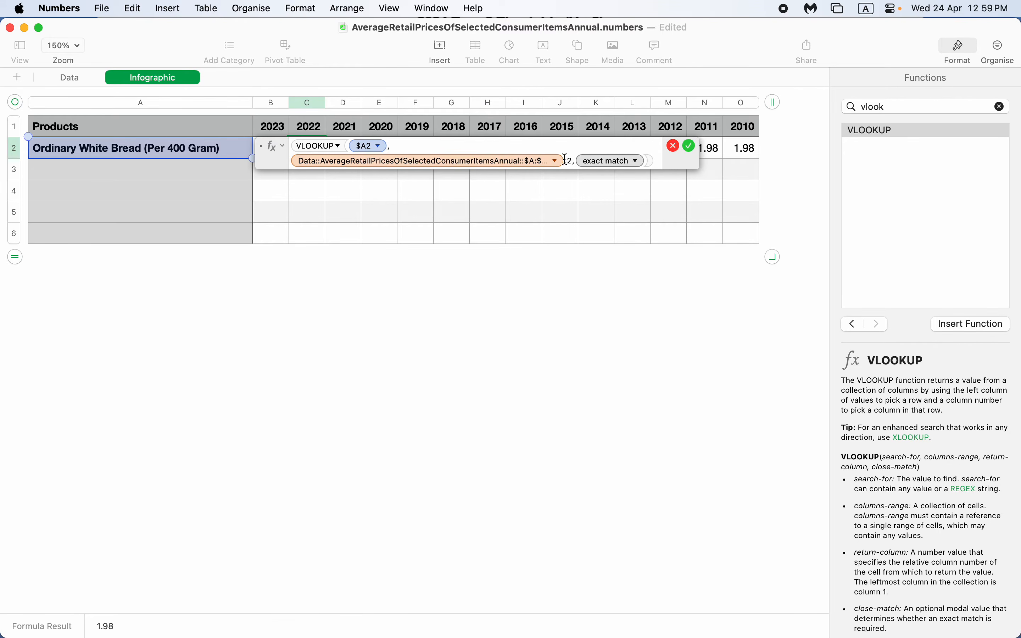
pyautogui.press('BackSpace')
pyautogui.write('3')
pyautogui.press('Return')
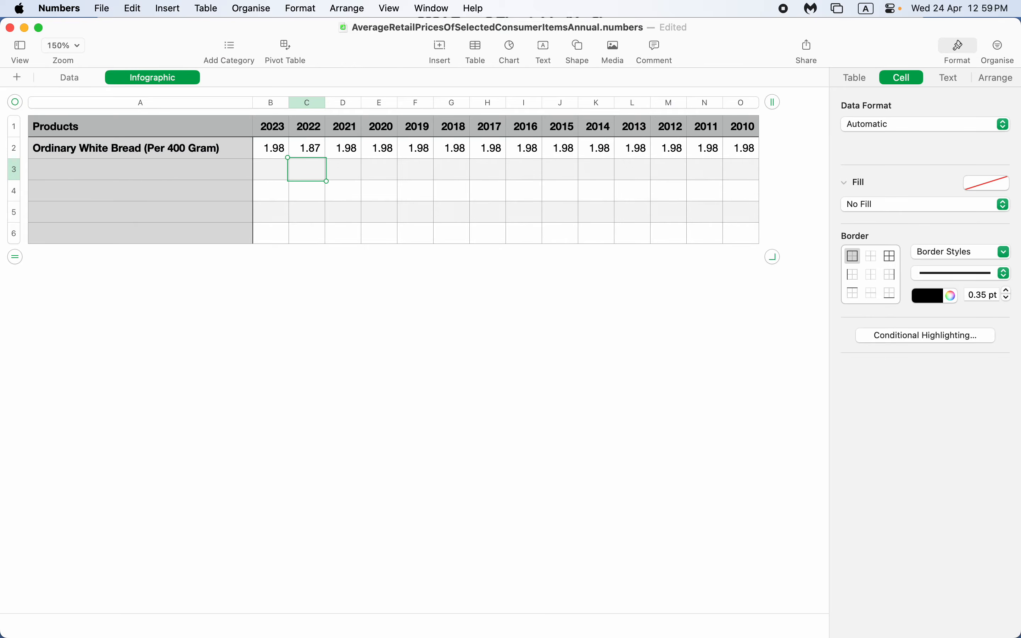
# Step: Clear the filled formulas from cells D2 through O2 of the Infographic table
pyautogui.click(301, 146)
pyautogui.click(338, 144)
pyautogui.press('shift+super+Right')
pyautogui.press('Delete')
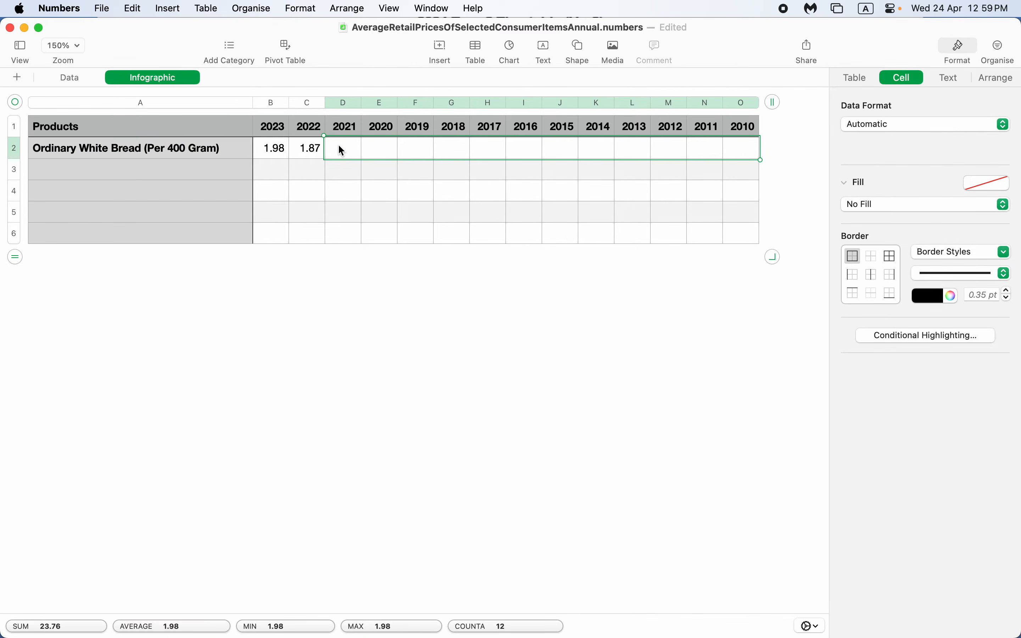
# Step: Compare the year columns on the Data sheet, and delete the formula from cell C2 of the Infographic table
pyautogui.press('Left')
pyautogui.press('Left')
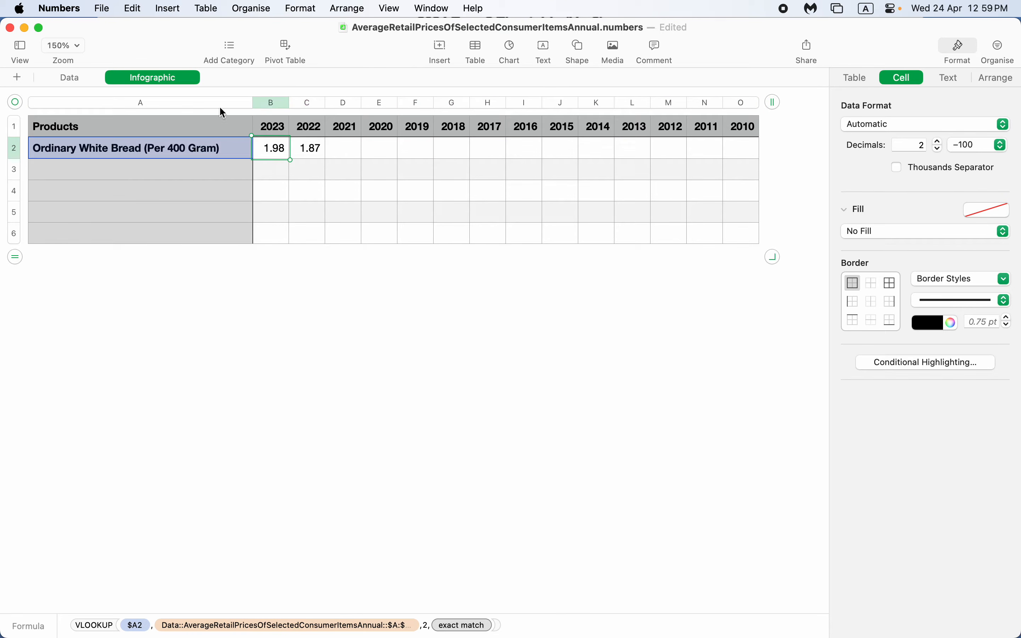
pyautogui.click(62, 78)
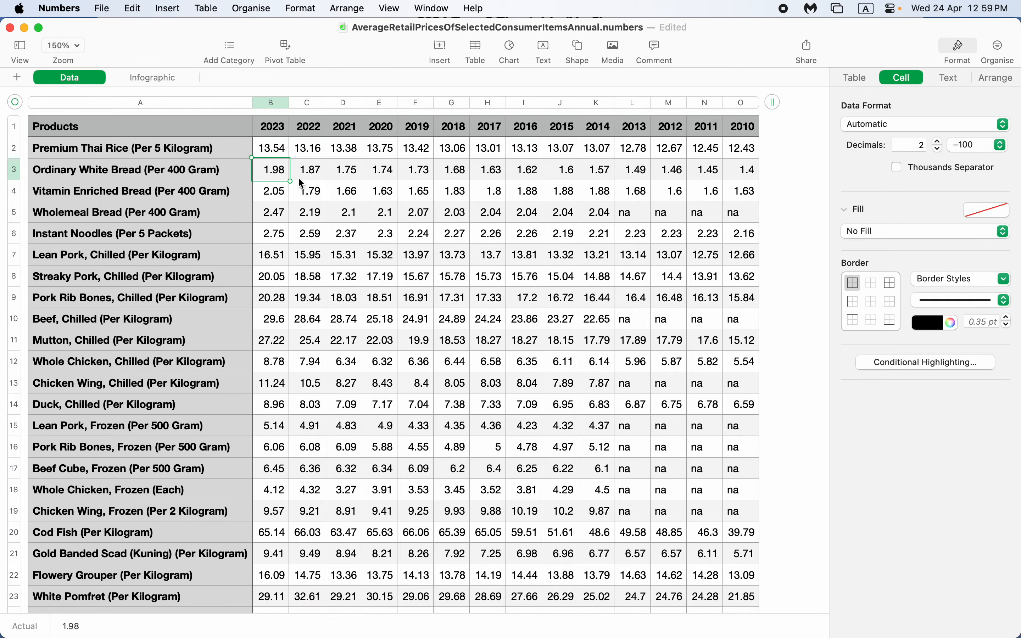
pyautogui.click(148, 77)
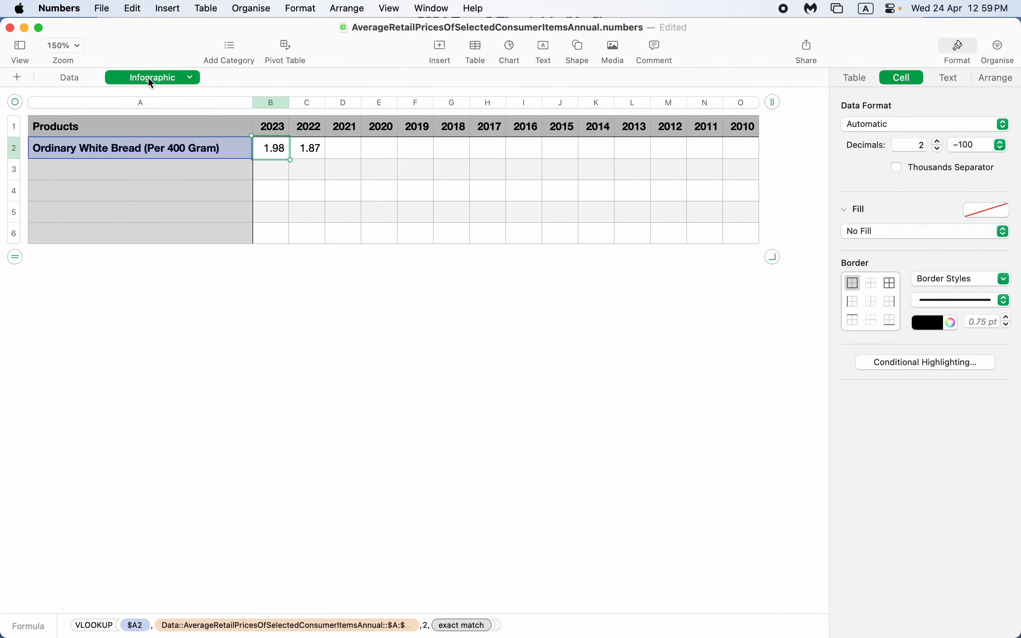
pyautogui.click(314, 153)
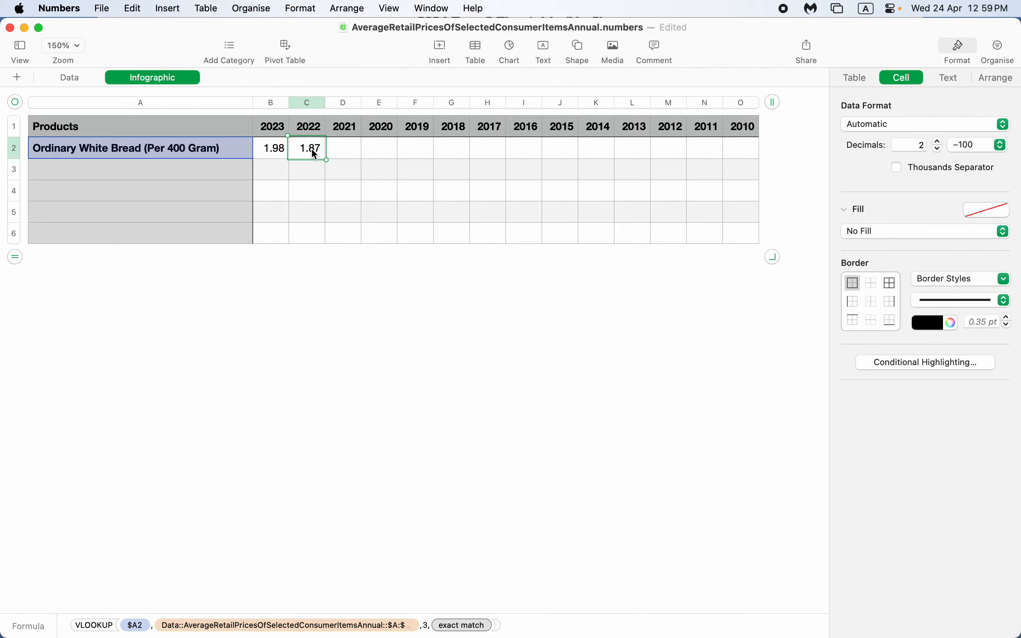
pyautogui.press('Delete')
# Step: Replace the return-column 2 in B2's VLOOKUP with the COLUMN function, leaving its cell argument unfilled, and accept the formula
pyautogui.click(283, 148)
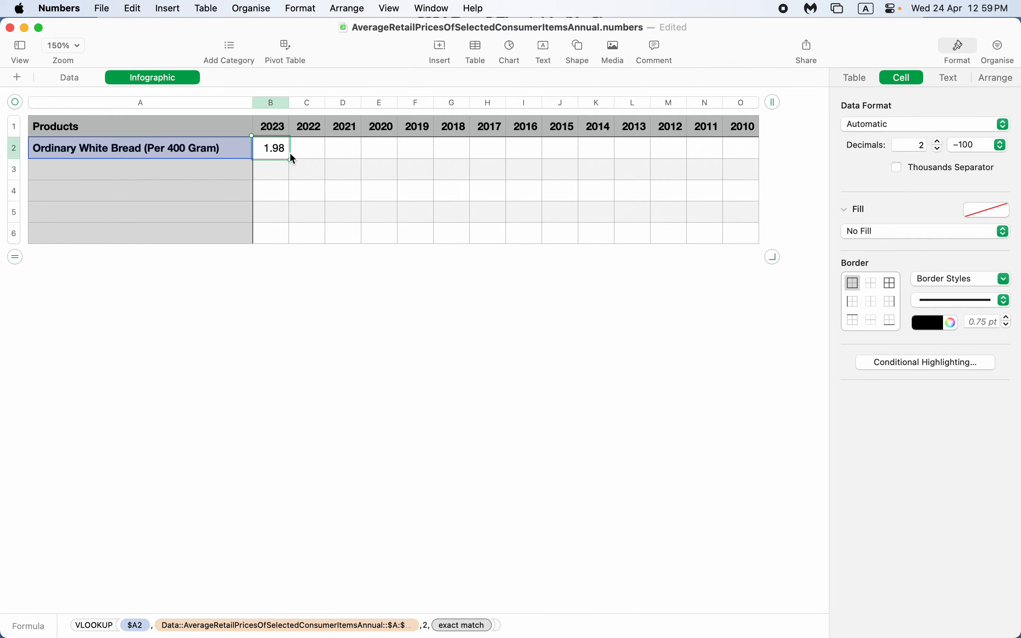
pyautogui.doubleClick(275, 150)
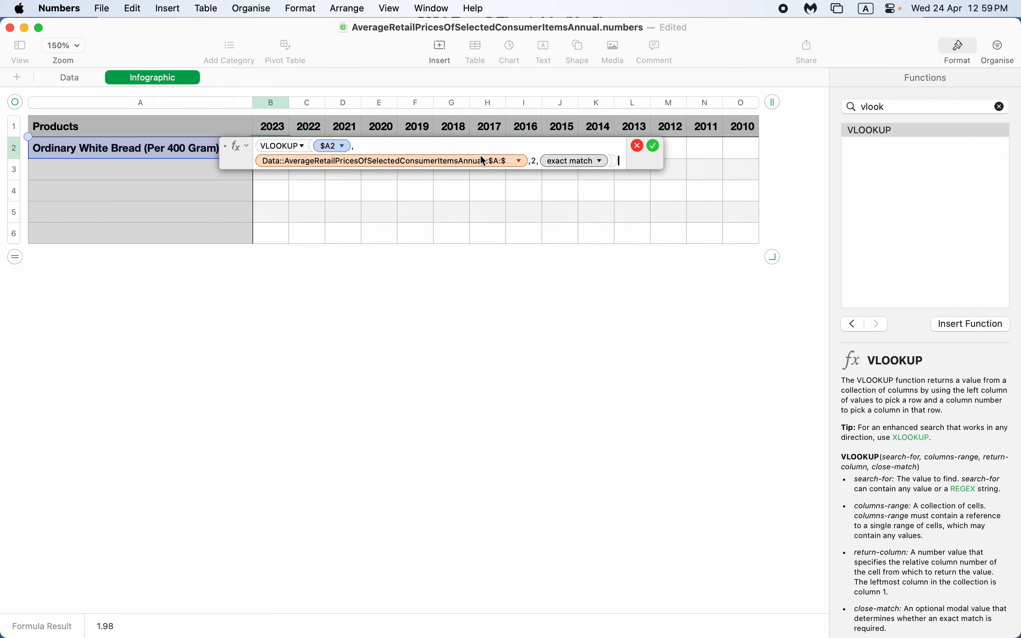
pyautogui.click(535, 160)
pyautogui.press('BackSpace')
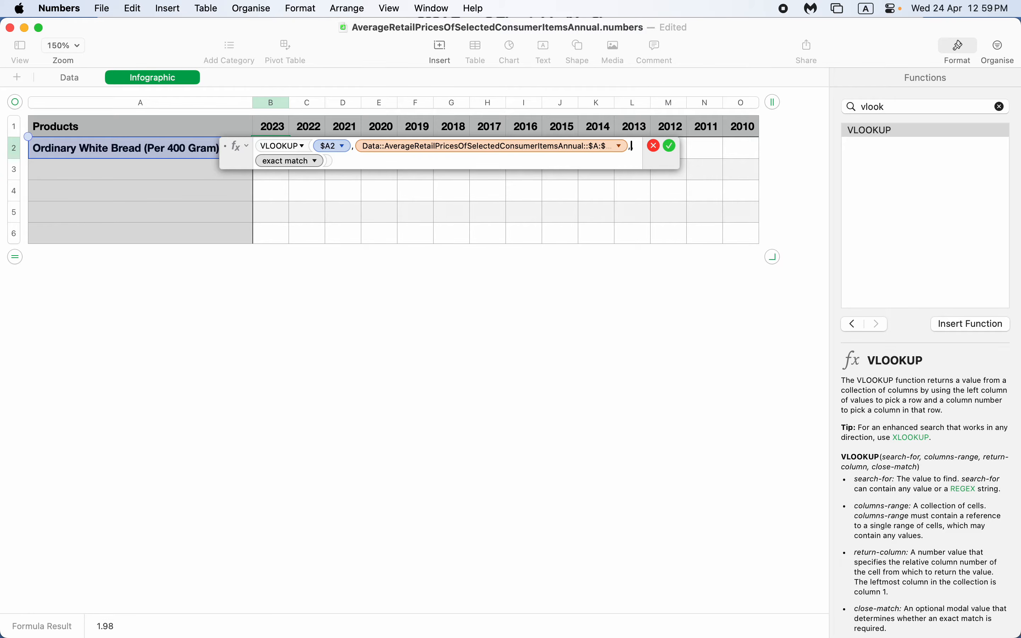
pyautogui.write('COLUMN(cell),')
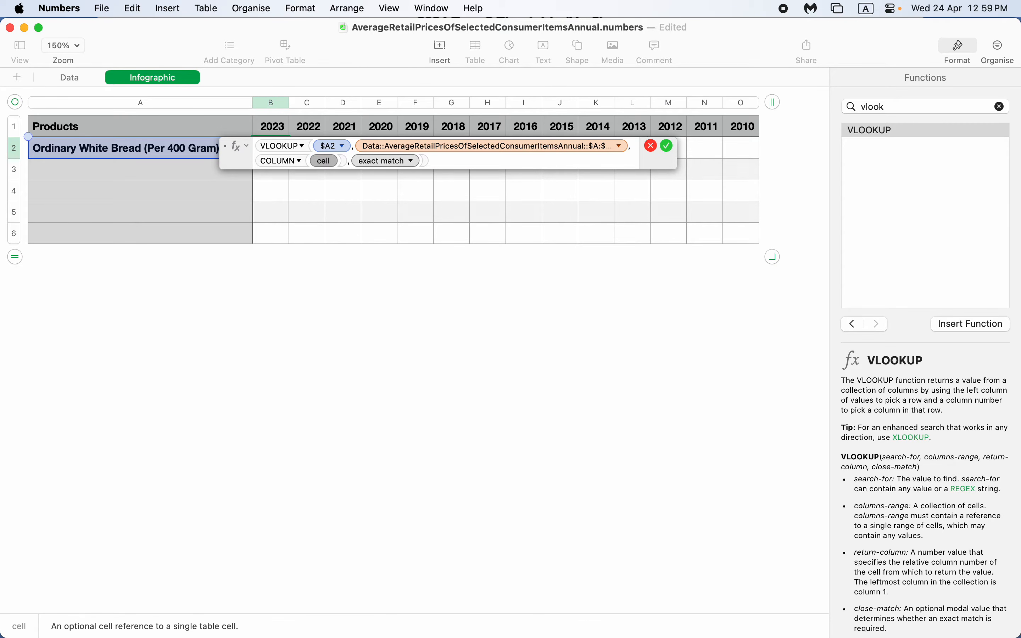
pyautogui.press('Return')
pyautogui.press('Return')
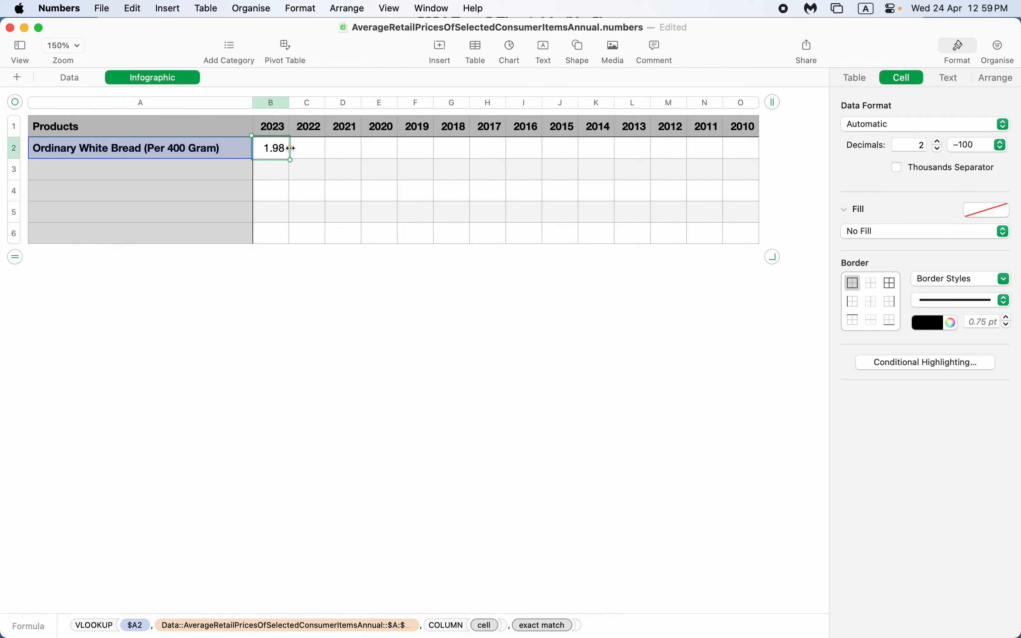
# Step: Fill the updated VLOOKUP formula from B2 across row 2 to column O
pyautogui.moveTo(291, 148); pyautogui.dragTo(743, 148)
pyautogui.click(617, 203)
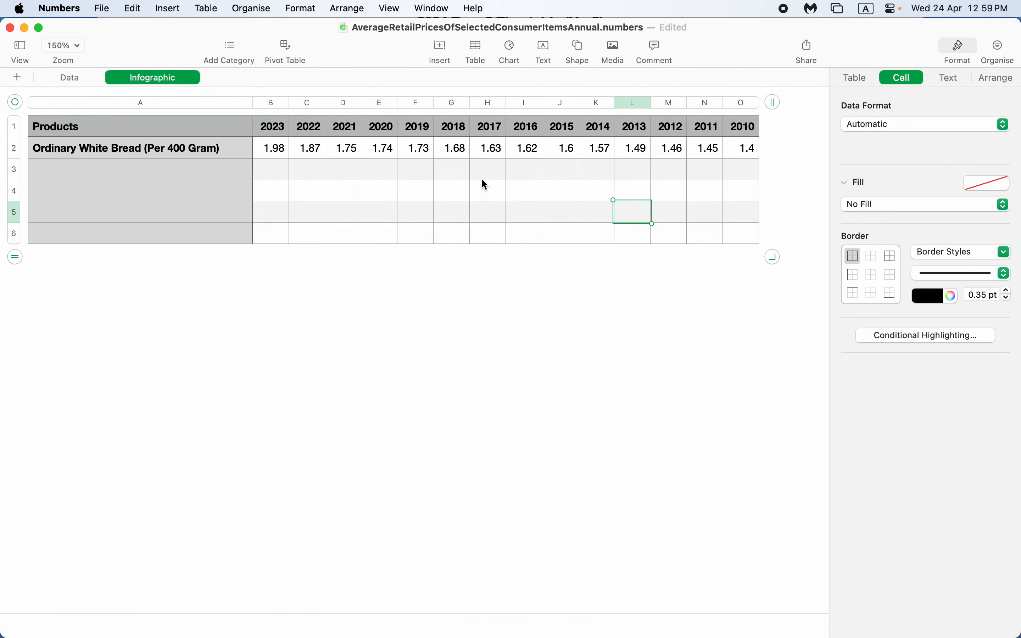
# Step: Compare the 2010 price for Ordinary White Bread in the Infographic table with its entry on the Data sheet
pyautogui.click(738, 151)
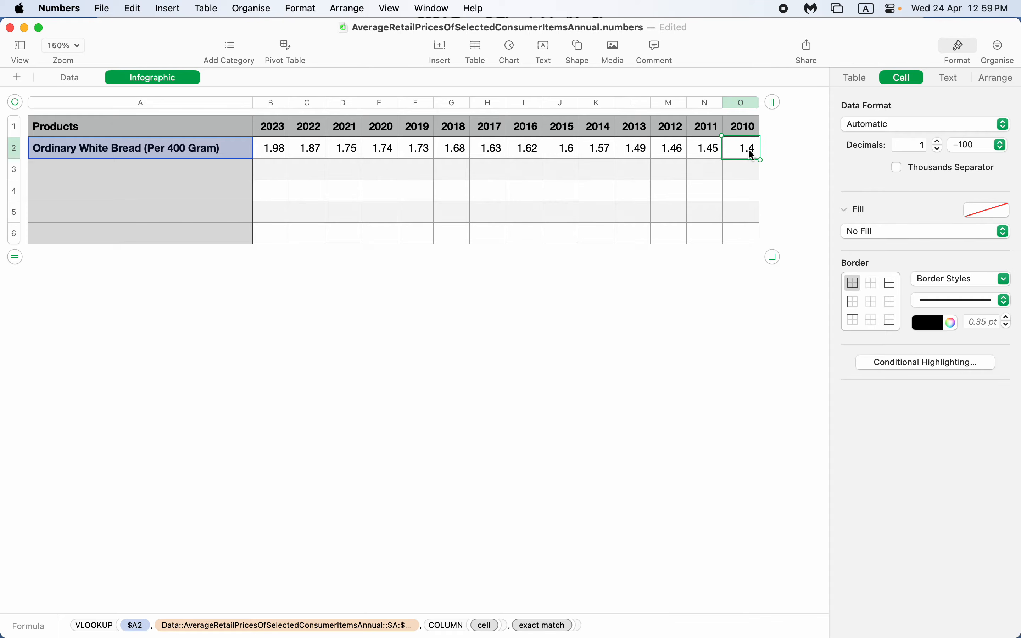
pyautogui.click(72, 78)
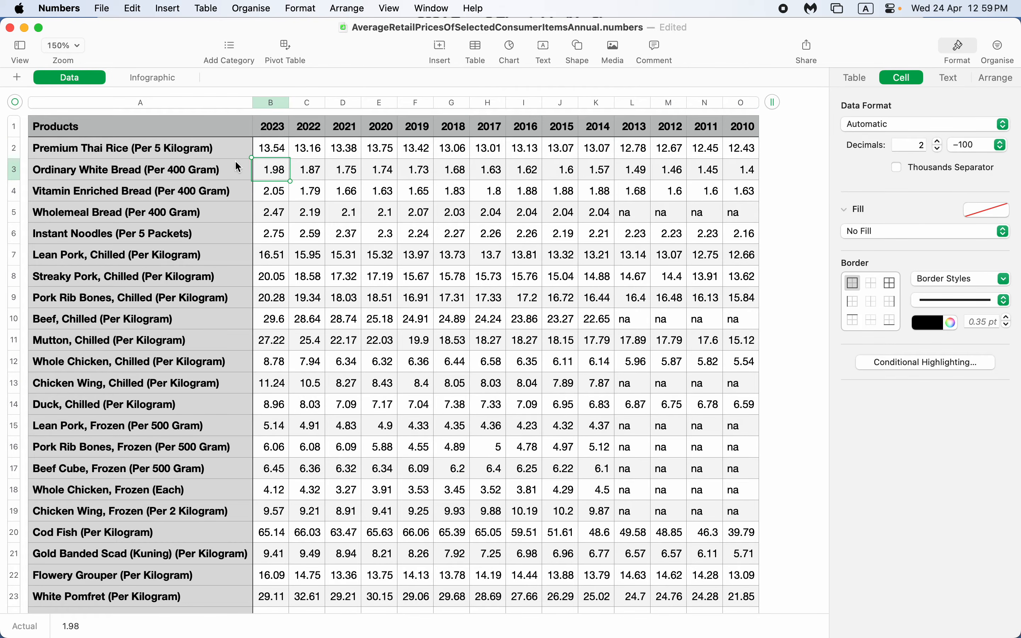
pyautogui.click(753, 176)
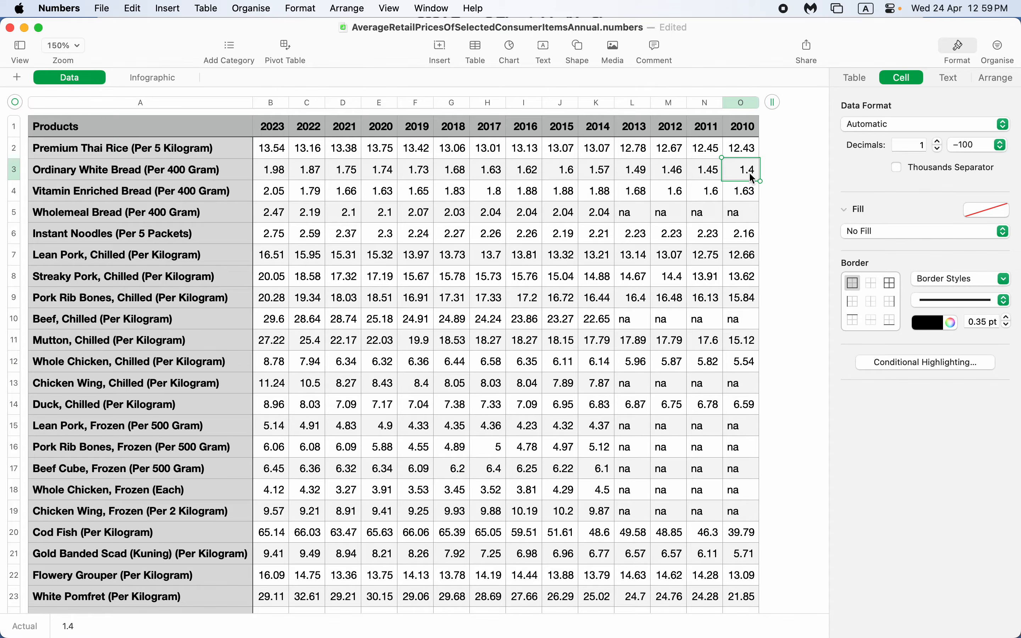
pyautogui.click(140, 84)
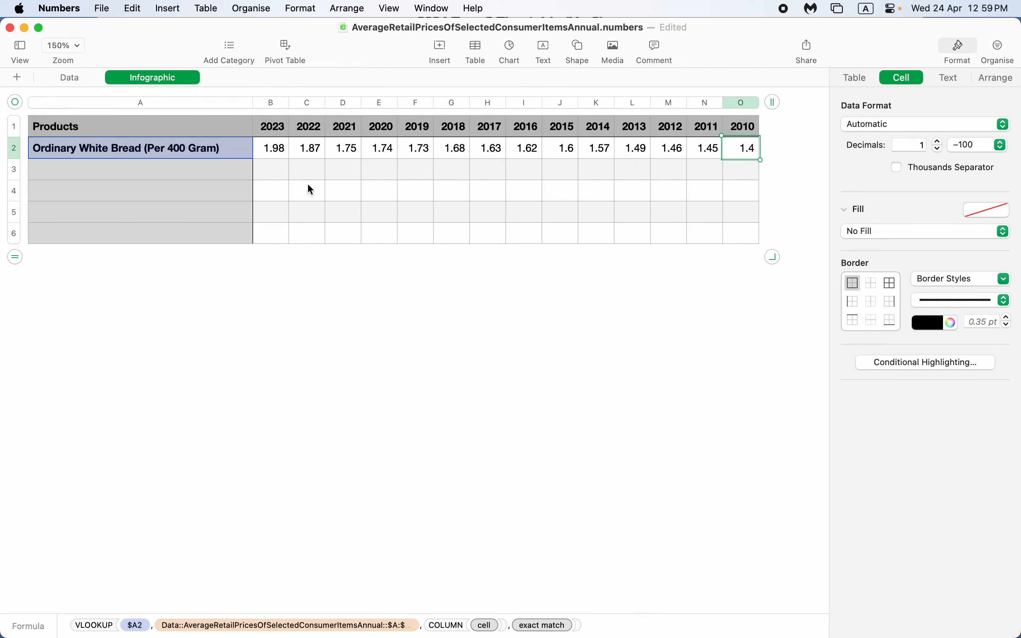
# Step: Choose Wholemeal Bread (Per 400 Gram) as the product in cell A3 and Mutton, Chilled (Per Kilogram) in A4 of the Infographic table
pyautogui.click(247, 155)
pyautogui.click(234, 176)
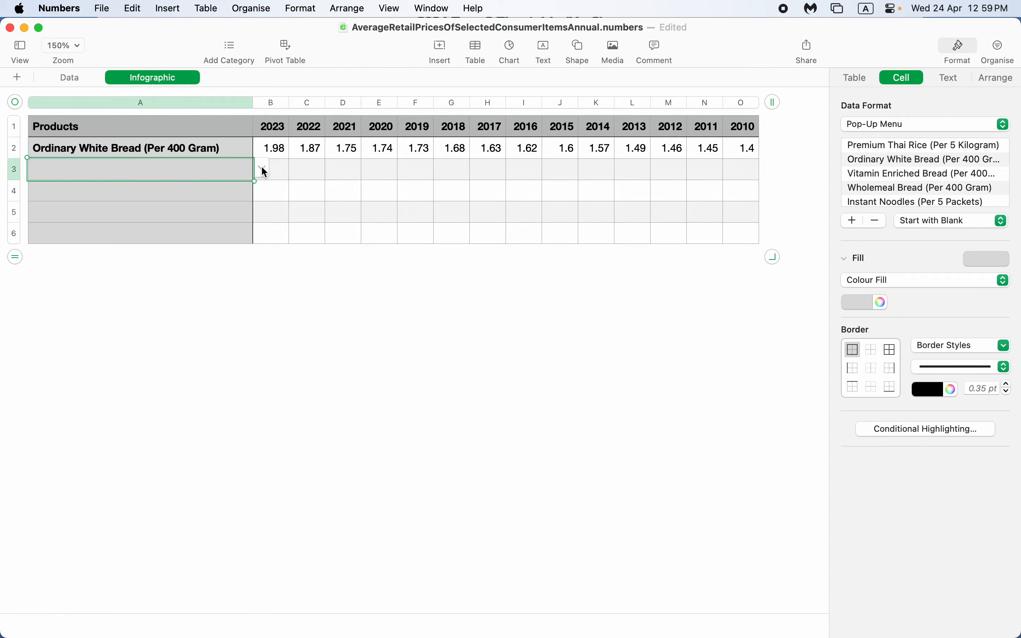
pyautogui.click(261, 166)
pyautogui.click(191, 228)
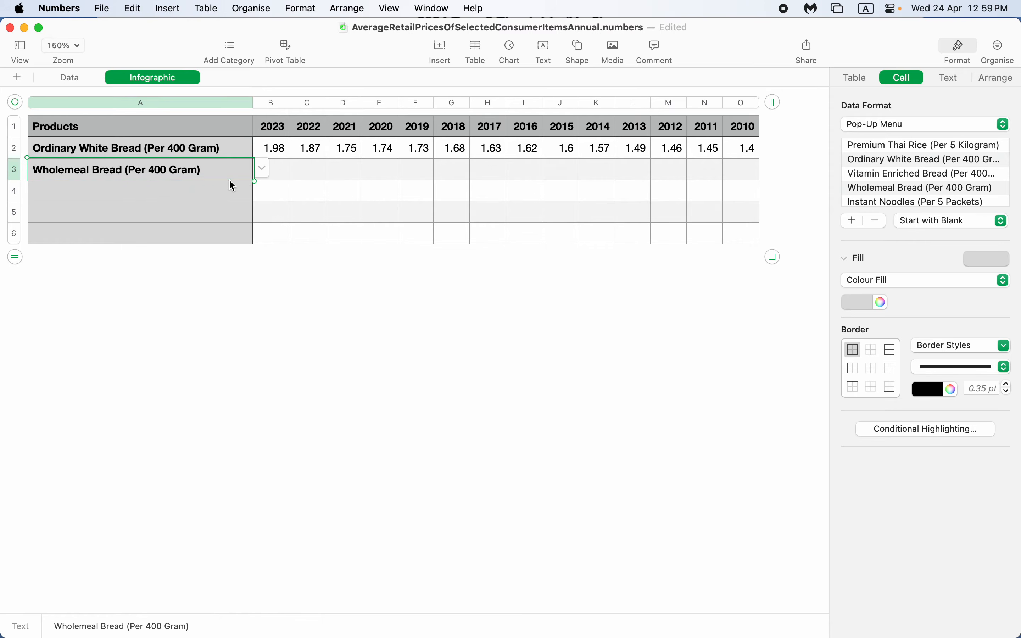
pyautogui.click(216, 197)
pyautogui.click(264, 193)
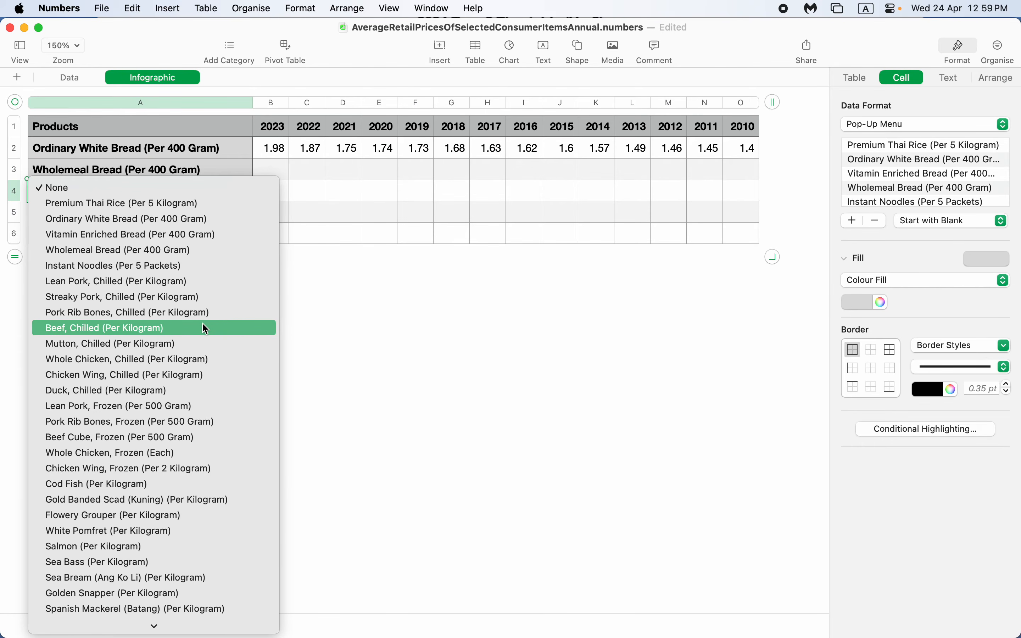
pyautogui.click(196, 343)
# Step: Choose Chicken Wing, Chilled (Per Kilogram) as the product in cell A5 and Whole Chicken, Frozen (Each) in A6
pyautogui.click(228, 218)
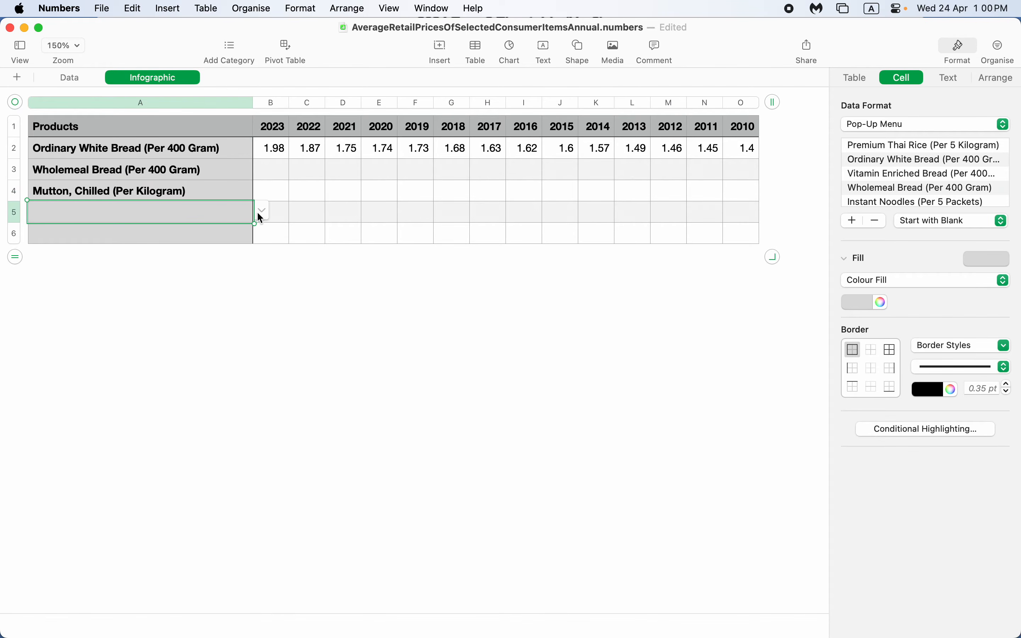
pyautogui.click(259, 211)
pyautogui.click(197, 401)
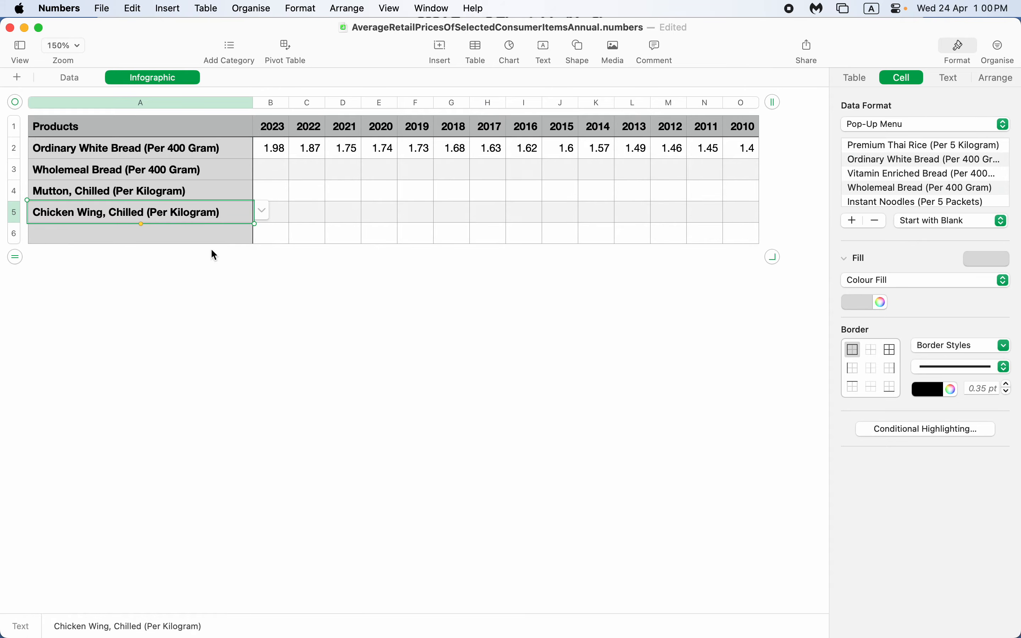
pyautogui.click(213, 236)
pyautogui.click(261, 237)
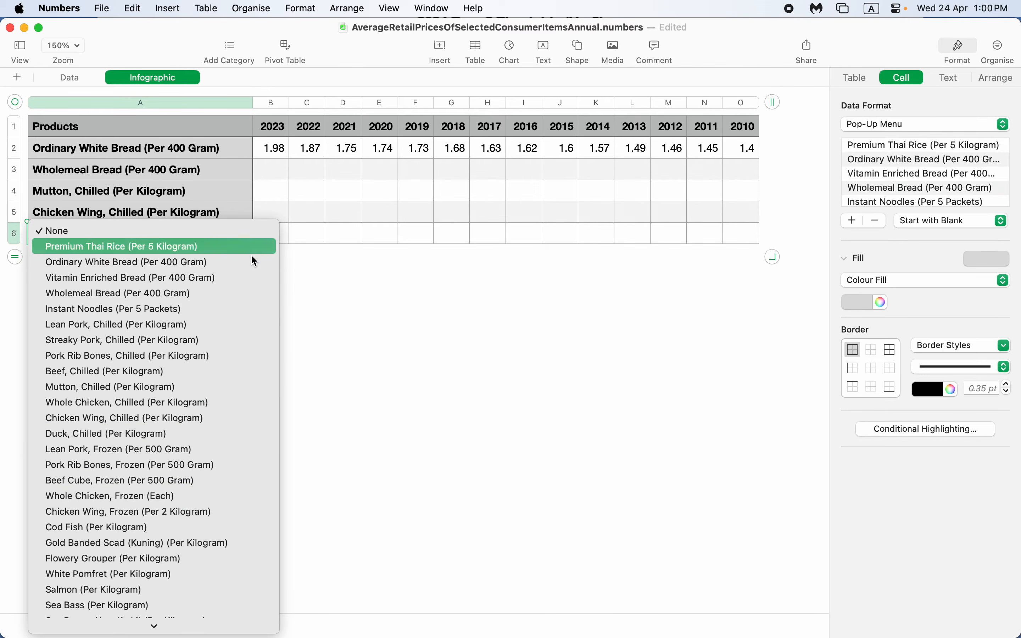
pyautogui.click(178, 497)
pyautogui.click(367, 363)
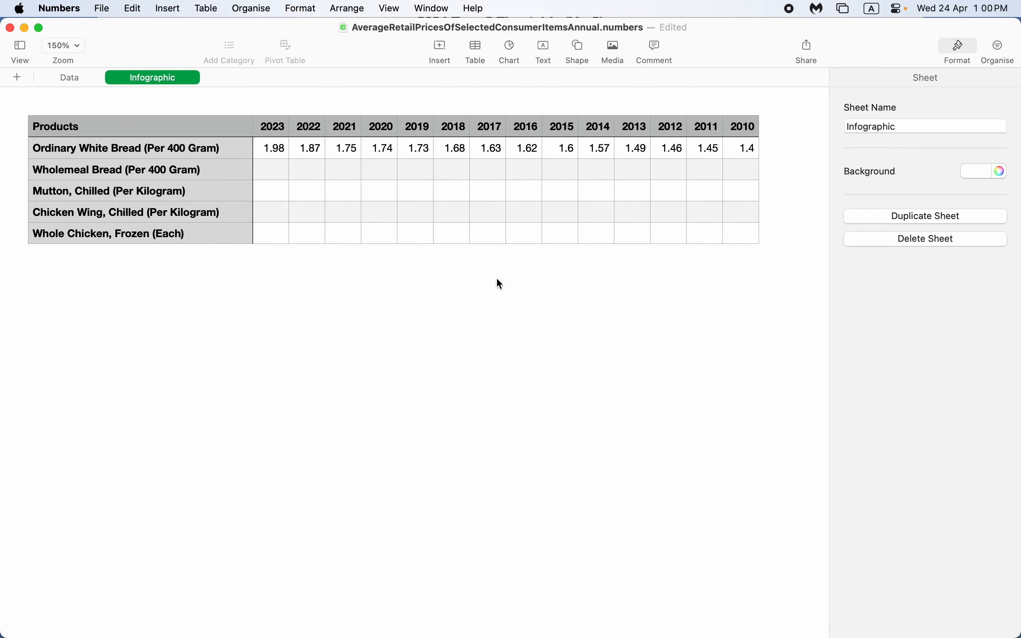
# Step: Fill the VLOOKUP formulas from cells B2 through O2 down to row 6 of the Infographic table
pyautogui.click(274, 150)
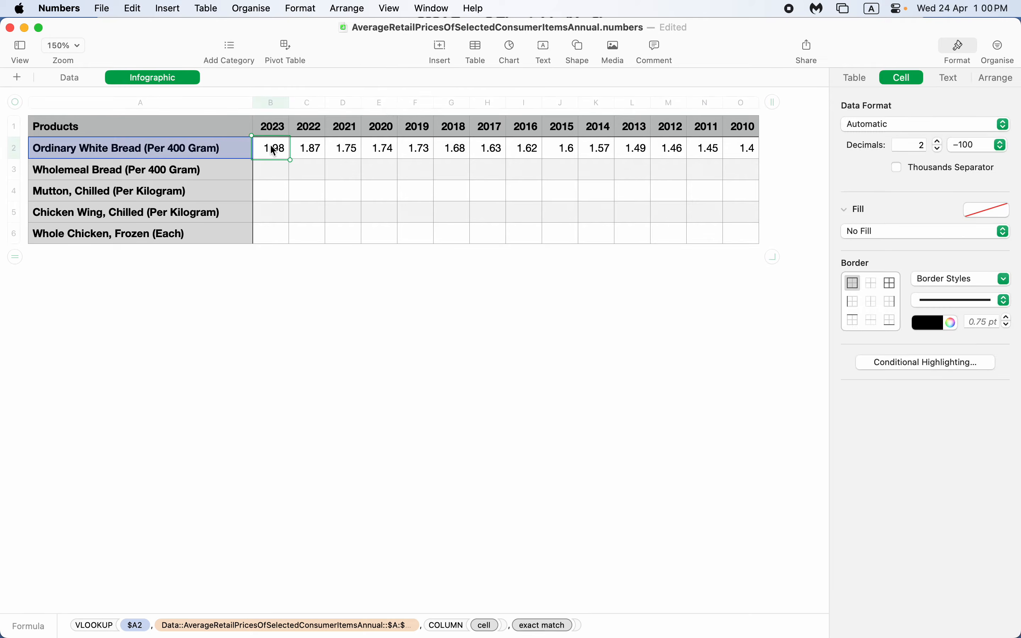
pyautogui.keyDown('shift'); pyautogui.click(748, 149); pyautogui.keyUp('shift')
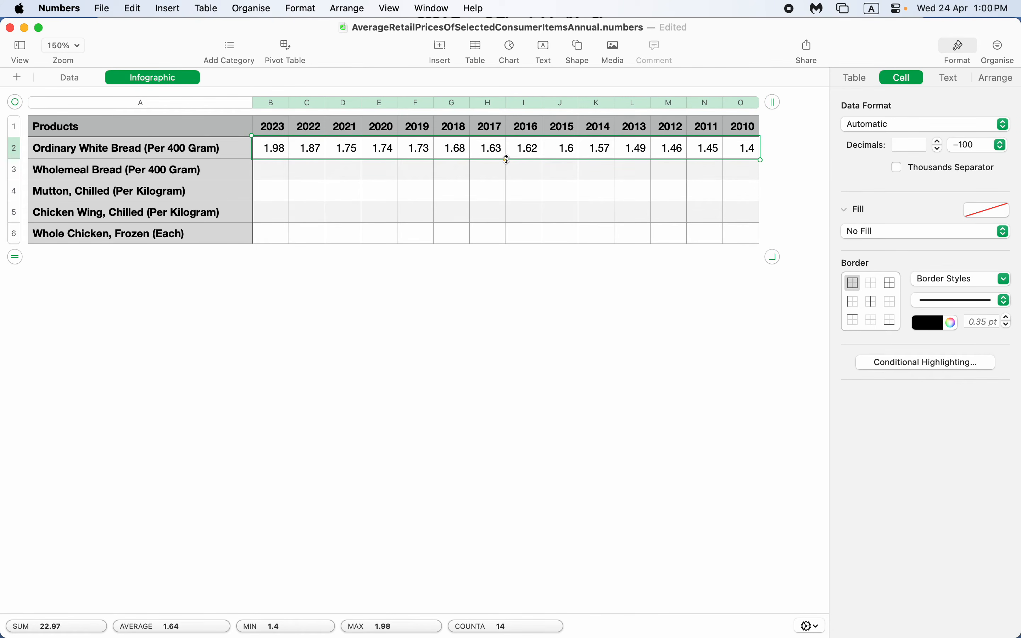
pyautogui.moveTo(443, 157); pyautogui.dragTo(443, 157)
pyautogui.moveTo(507, 159); pyautogui.dragTo(510, 242)
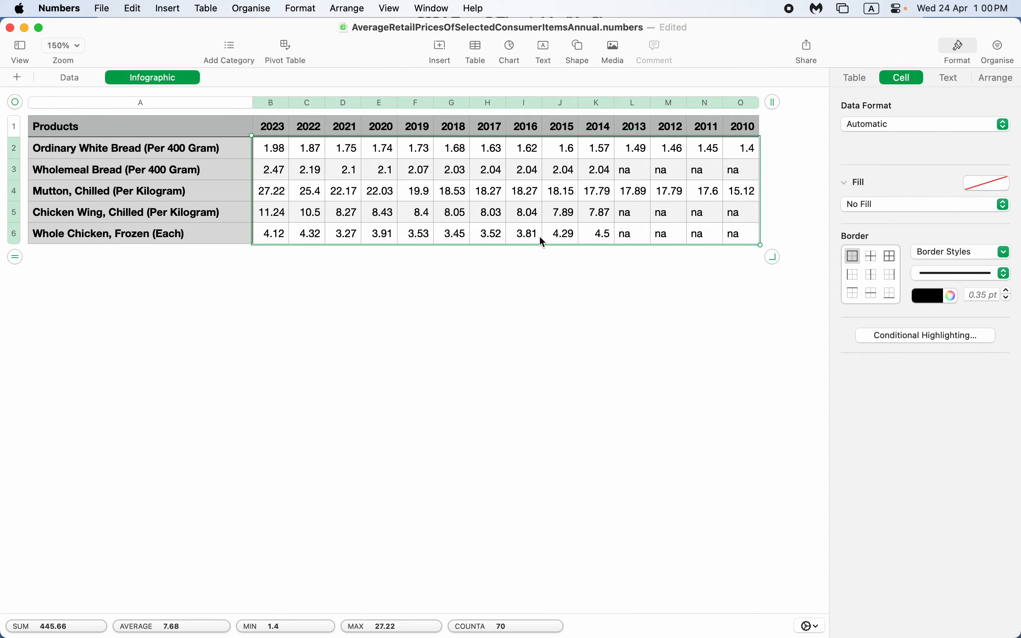
# Step: Inspect the filled VLOOKUP formulas in the Wholemeal Bread and Mutton rows and the product cells they reference
pyautogui.click(557, 170)
pyautogui.click(275, 173)
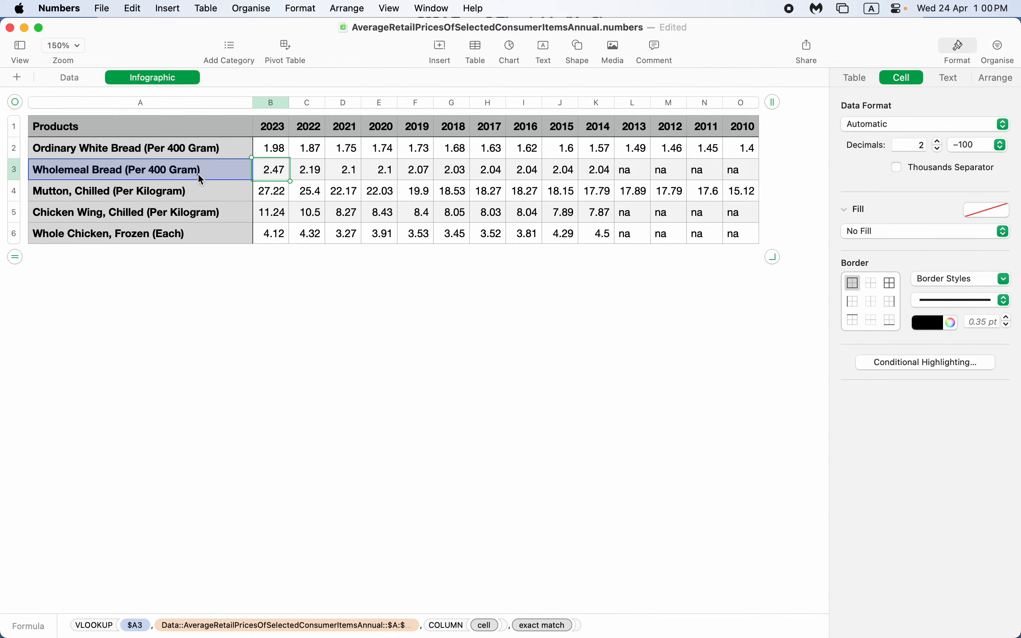
pyautogui.click(379, 190)
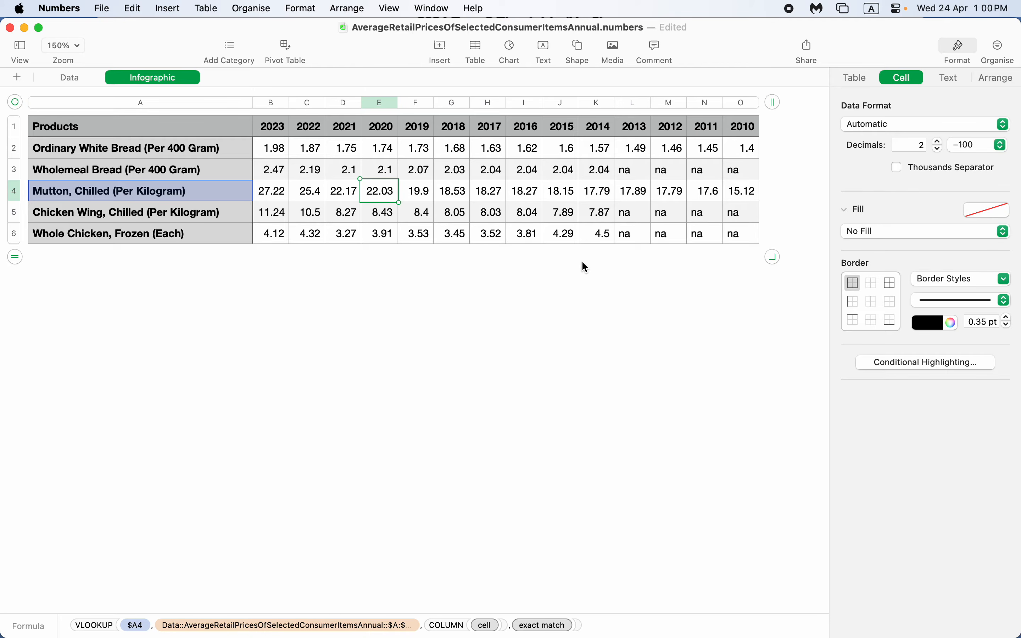
pyautogui.click(216, 190)
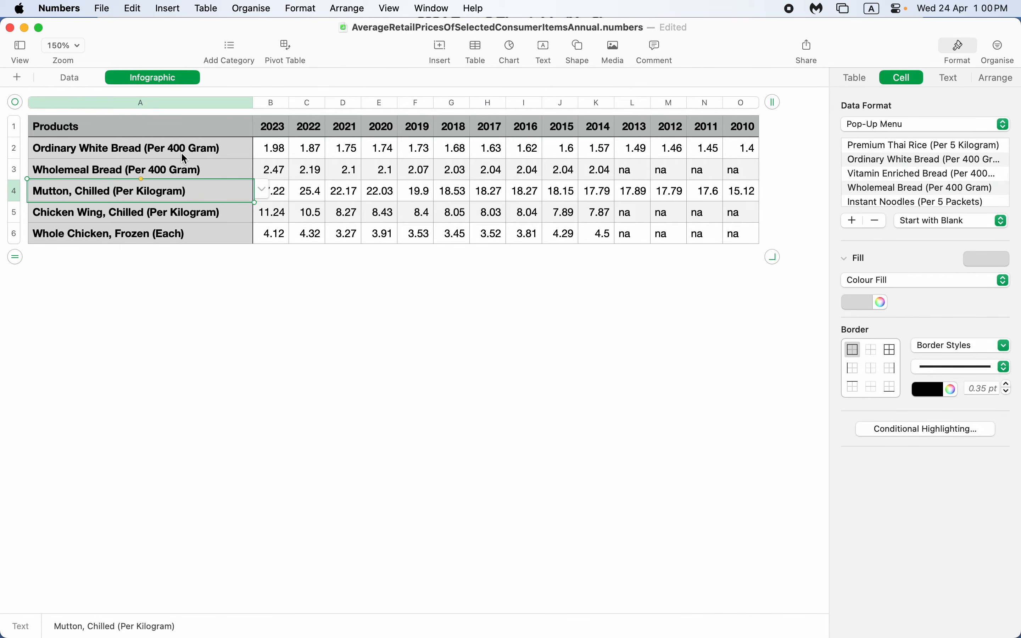
# Step: Change the product in cell A2 to Coffee/Tea Without Milk (Per Cup) and the one in A3 to Chicken Rice (Per Plate)
pyautogui.click(226, 152)
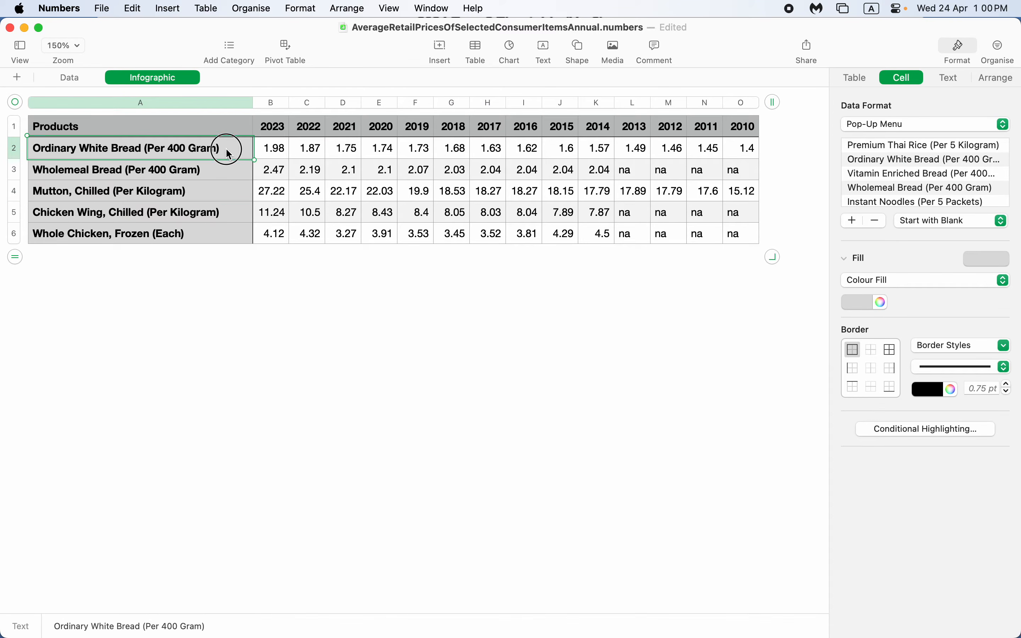
pyautogui.click(262, 150)
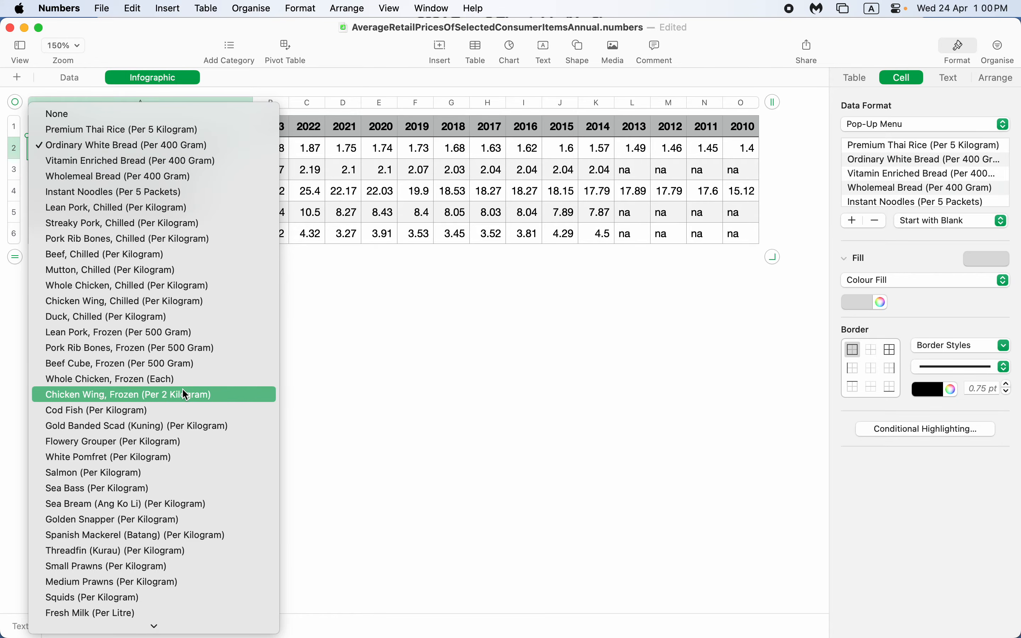
pyautogui.scroll(-10, 185, 391)
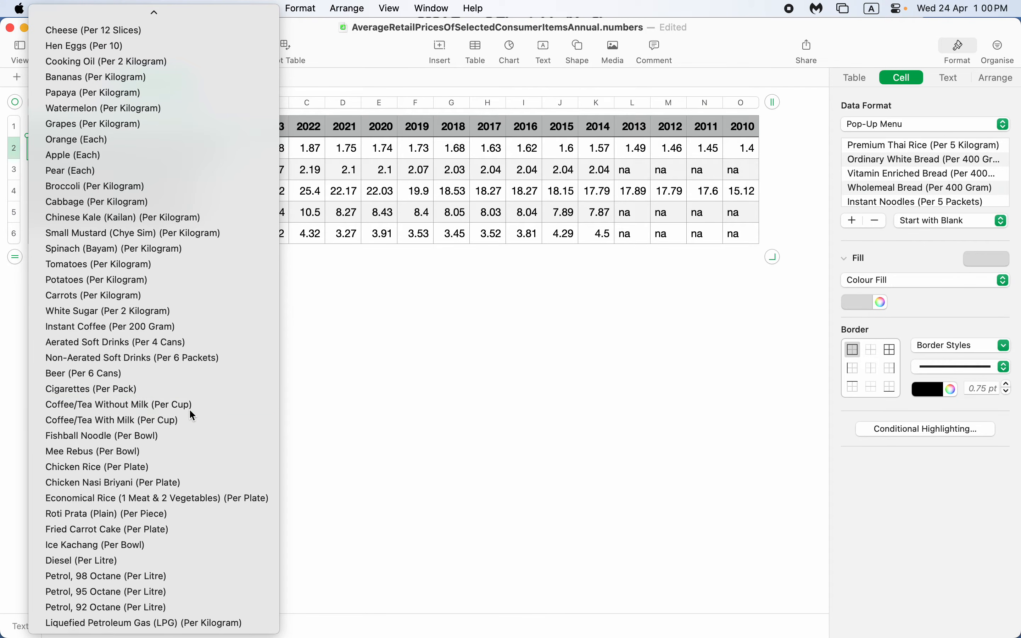
pyautogui.click(189, 409)
pyautogui.click(235, 174)
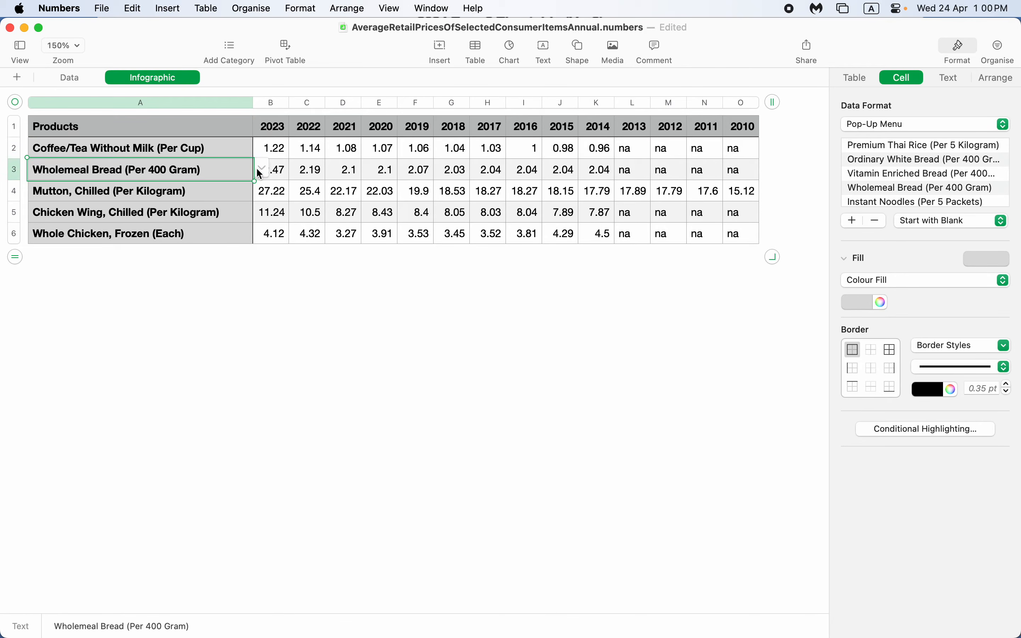
pyautogui.click(260, 168)
pyautogui.scroll(-15, 234, 465)
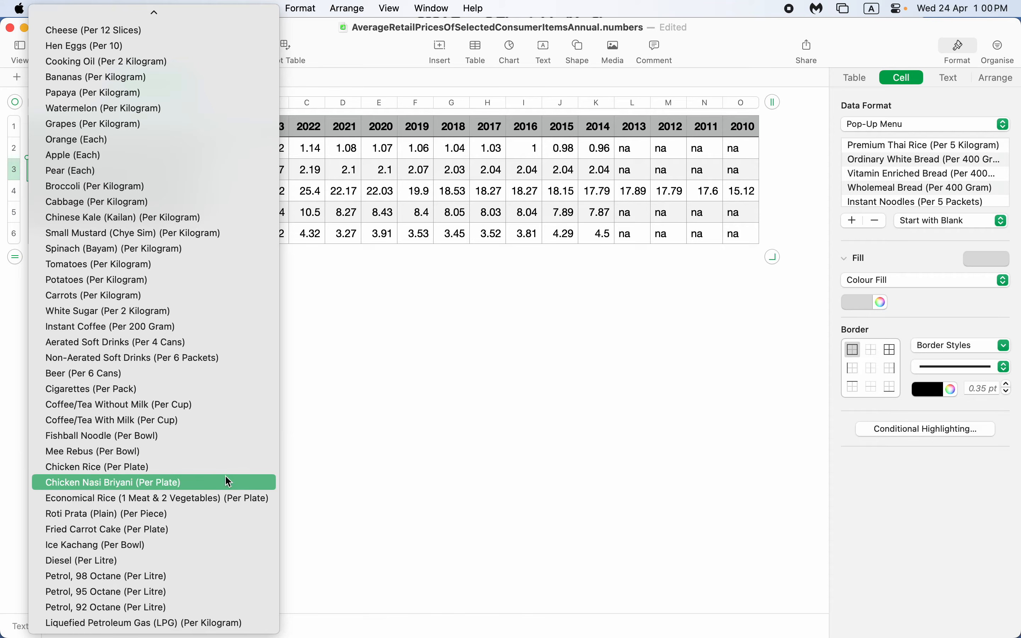
pyautogui.click(209, 466)
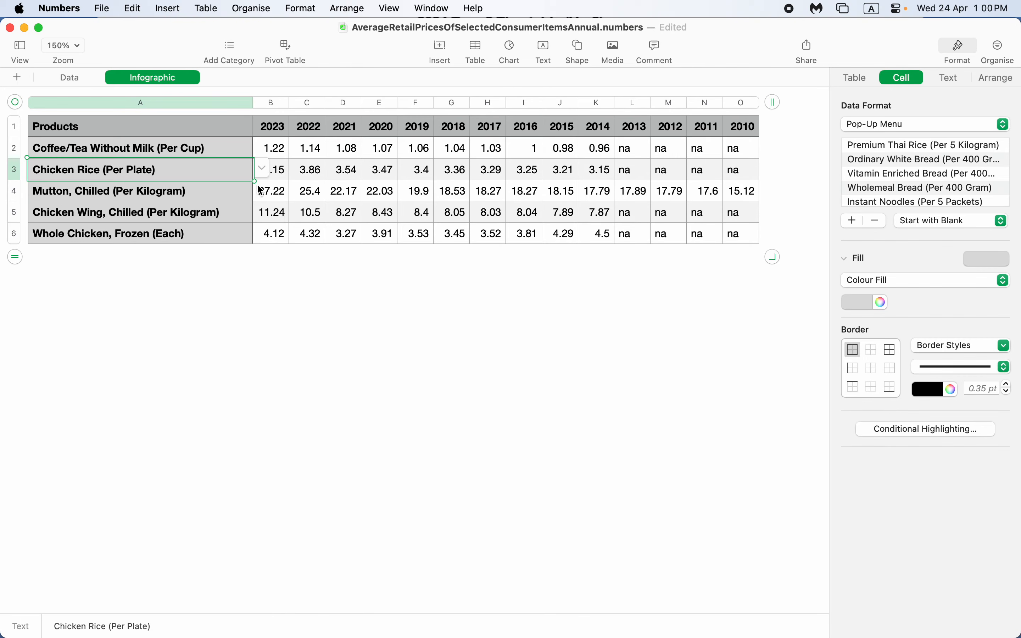
# Step: Change the product in cell A4 to Fried Carrot Cake (Per Plate) and the one in A5 to Ice Kachang (Per Bowl)
pyautogui.click(242, 188)
pyautogui.click(262, 195)
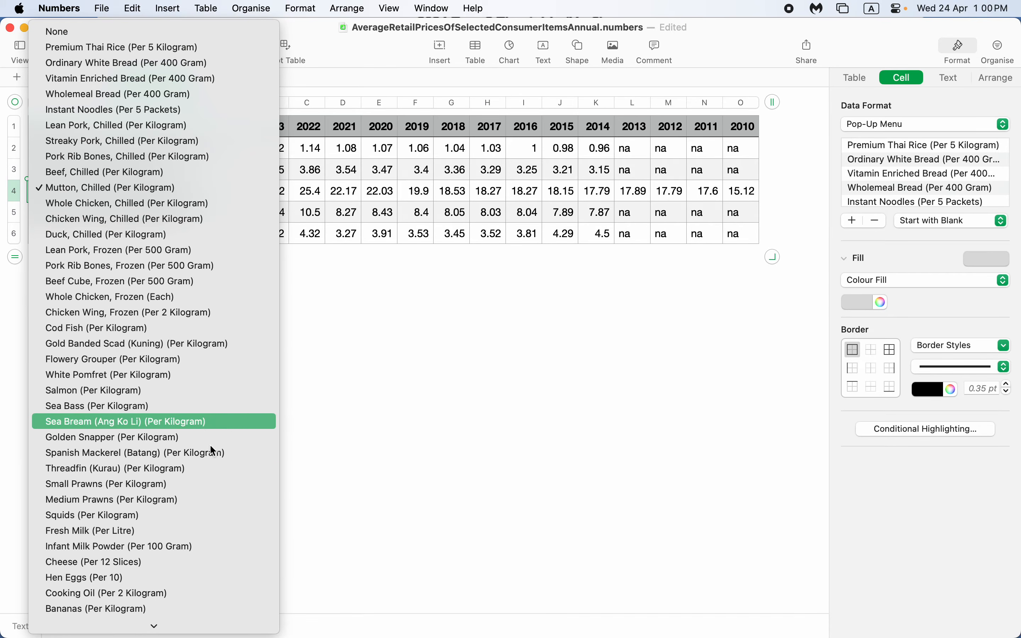
pyautogui.scroll(-14, 211, 498)
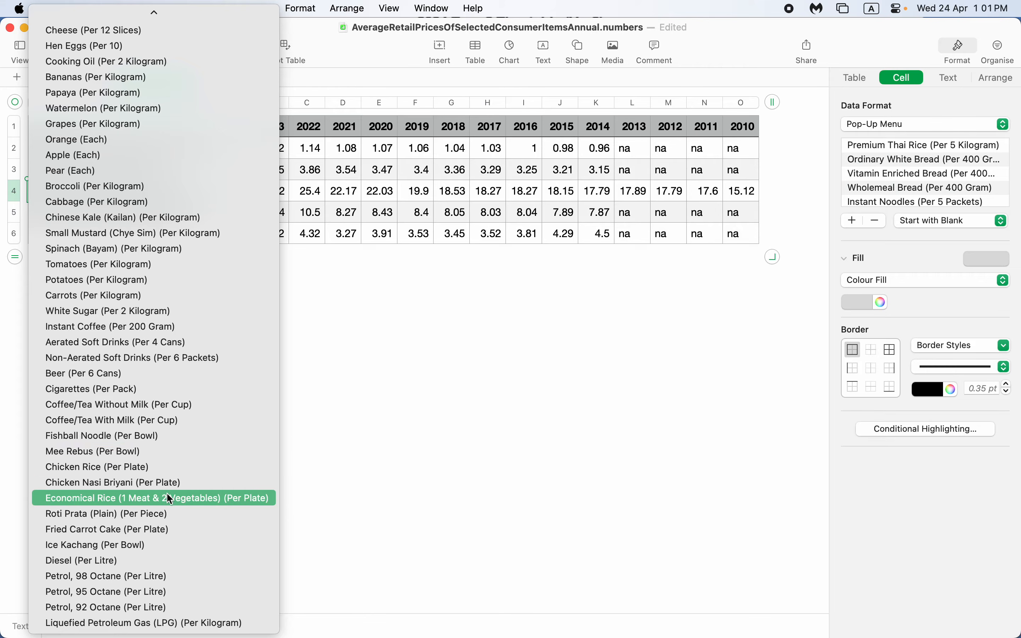
pyautogui.click(170, 530)
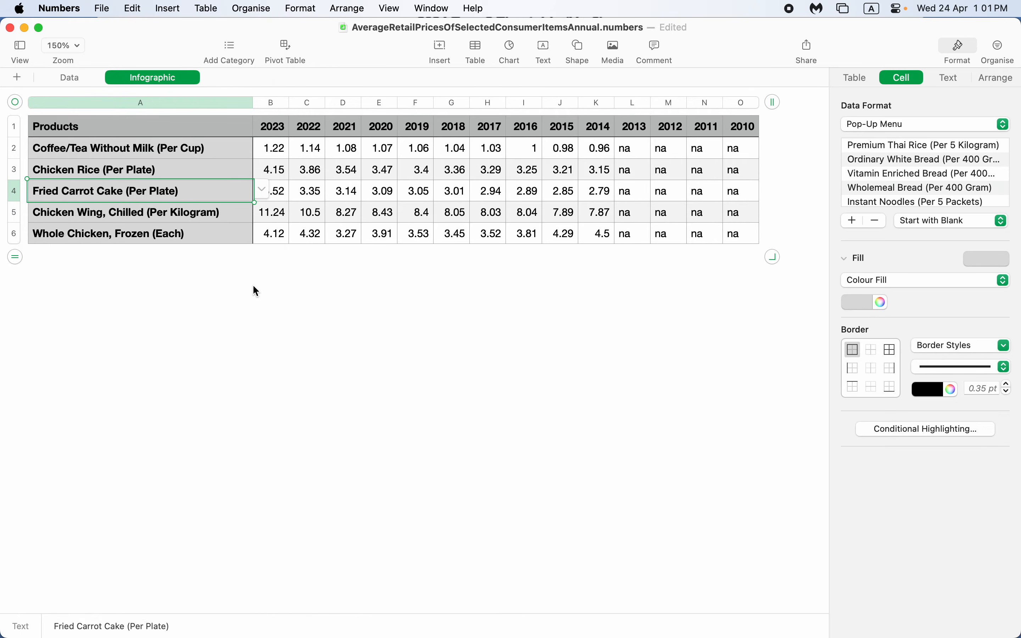
pyautogui.click(233, 215)
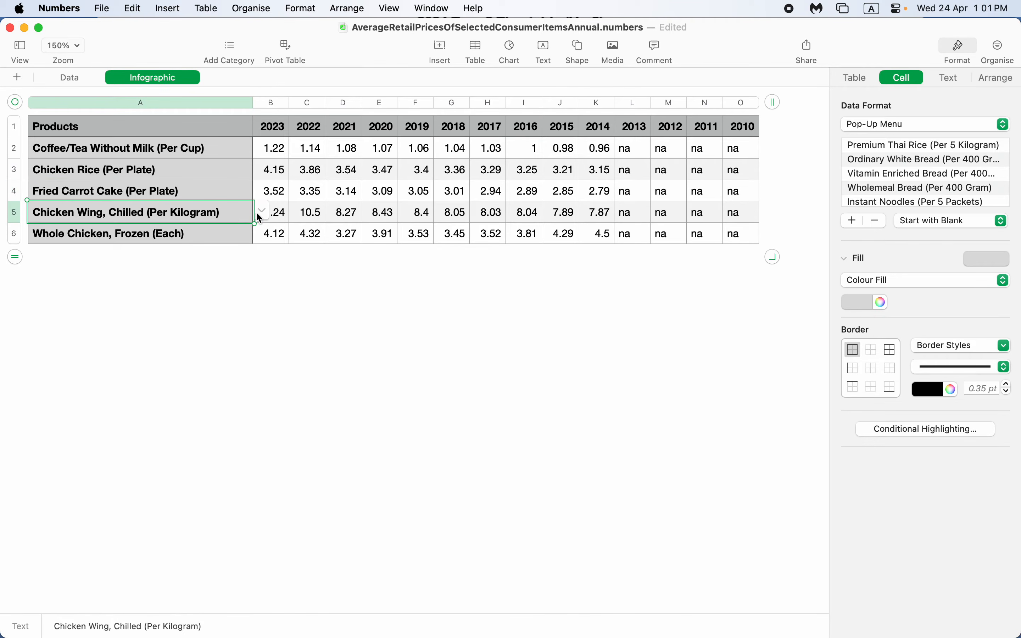
pyautogui.click(259, 213)
pyautogui.scroll(-10, 193, 549)
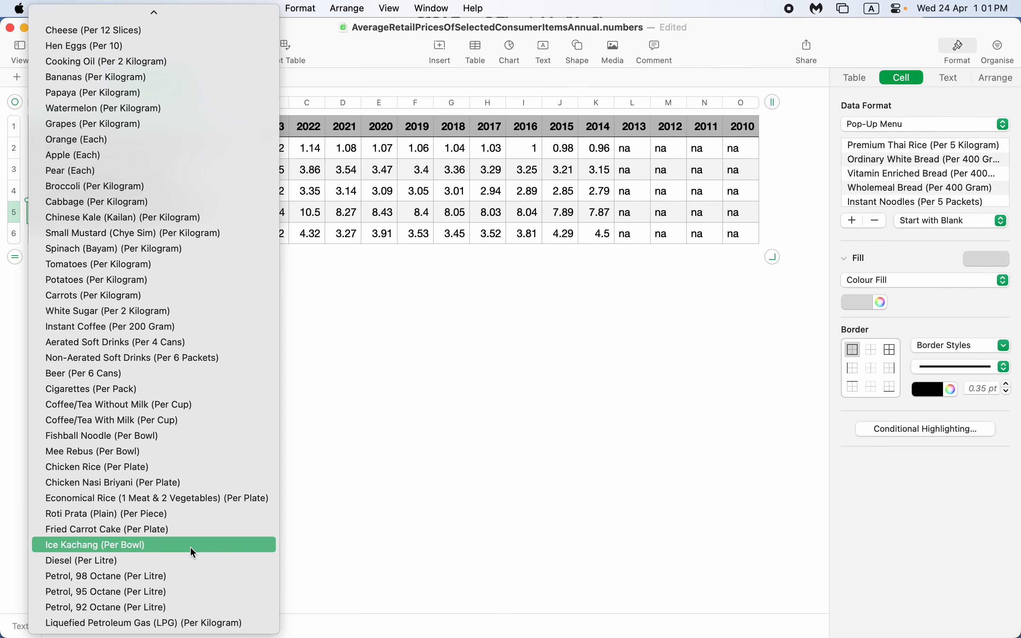
pyautogui.click(189, 546)
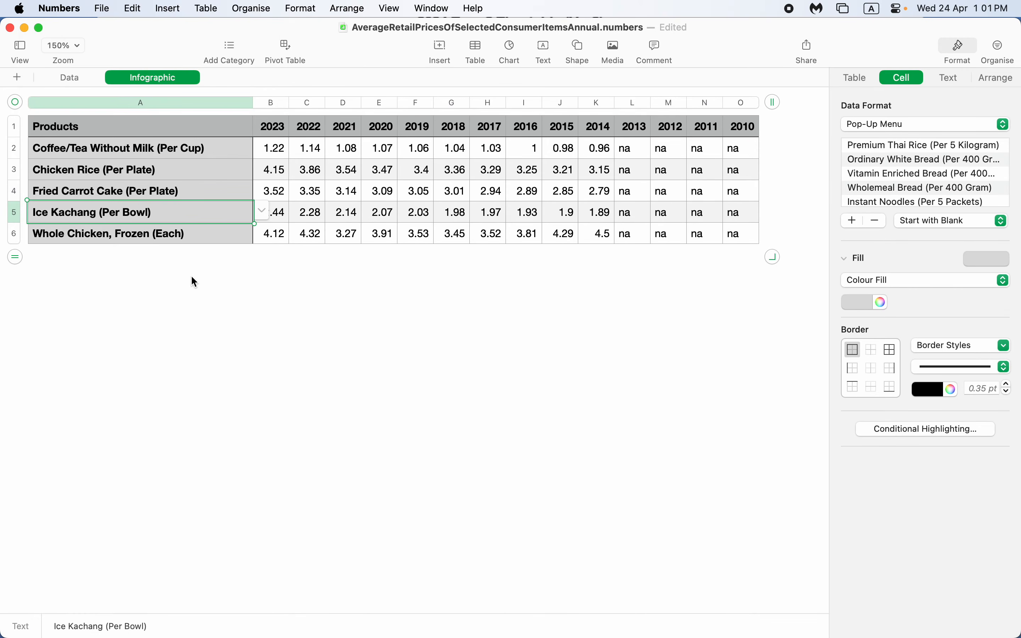
# Step: Review the product prices in the Infographic table and compare them with the source rows on the Data sheet, including Ice Kachang (Per Bowl)
pyautogui.click(215, 243)
pyautogui.click(374, 373)
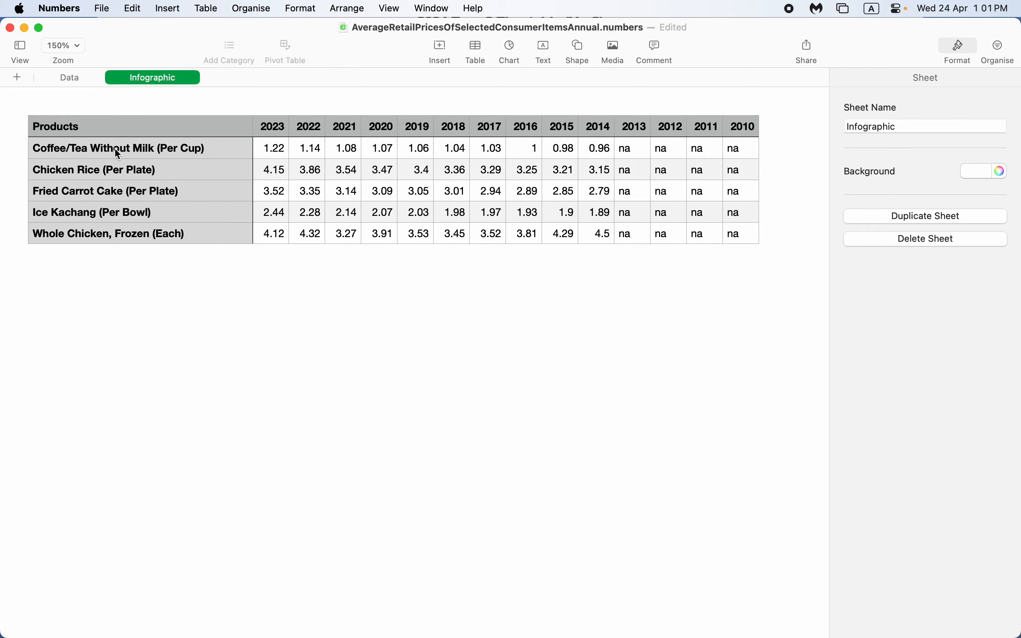
pyautogui.click(125, 129)
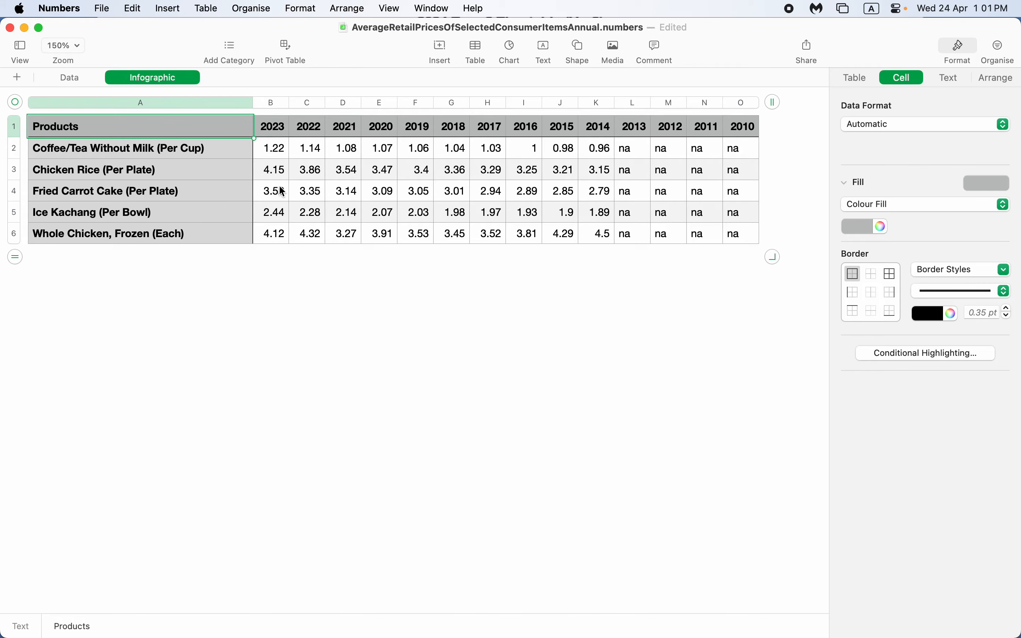
pyautogui.click(170, 215)
pyautogui.click(305, 232)
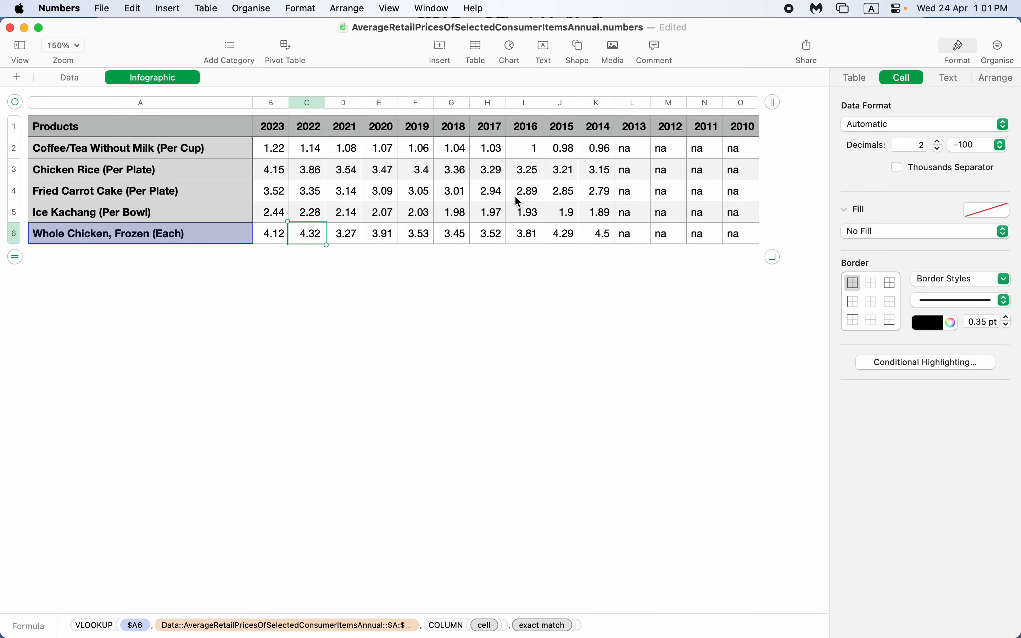
pyautogui.click(70, 77)
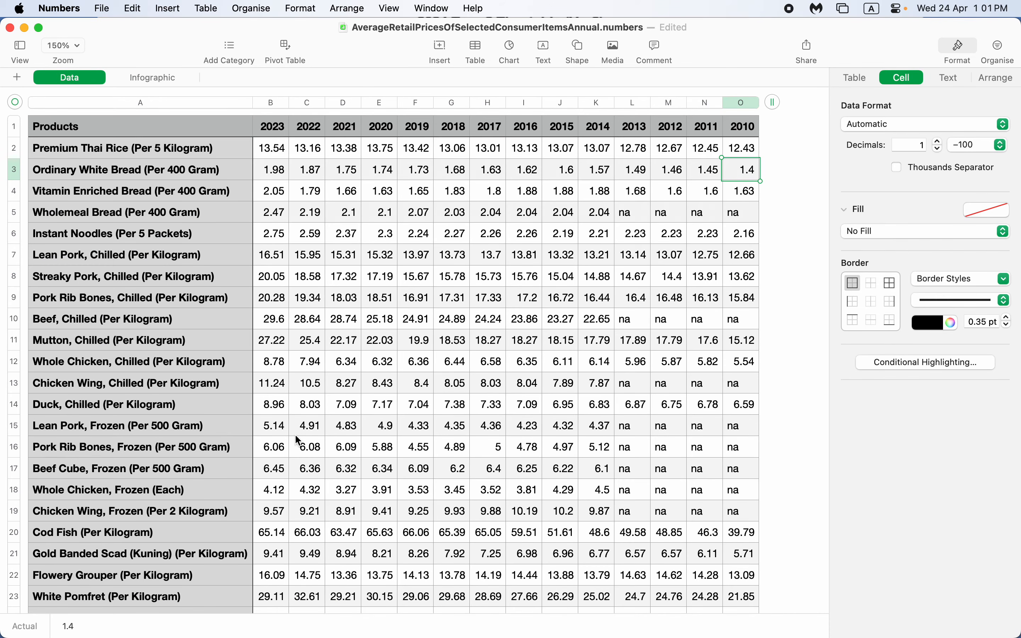
pyautogui.scroll(-10, 294, 434)
pyautogui.scroll(-5, 295, 435)
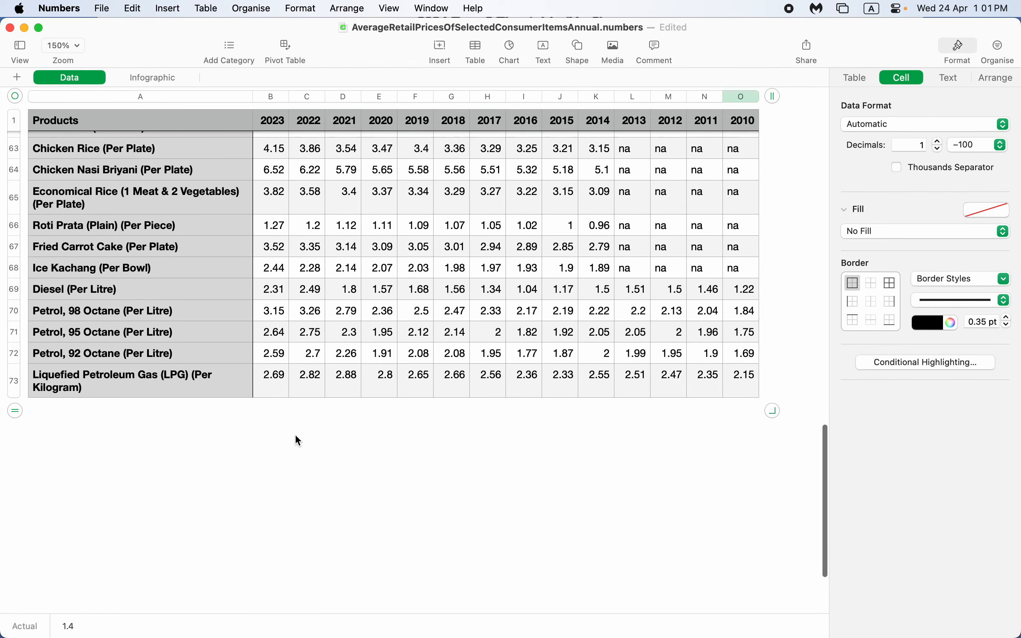
pyautogui.click(196, 334)
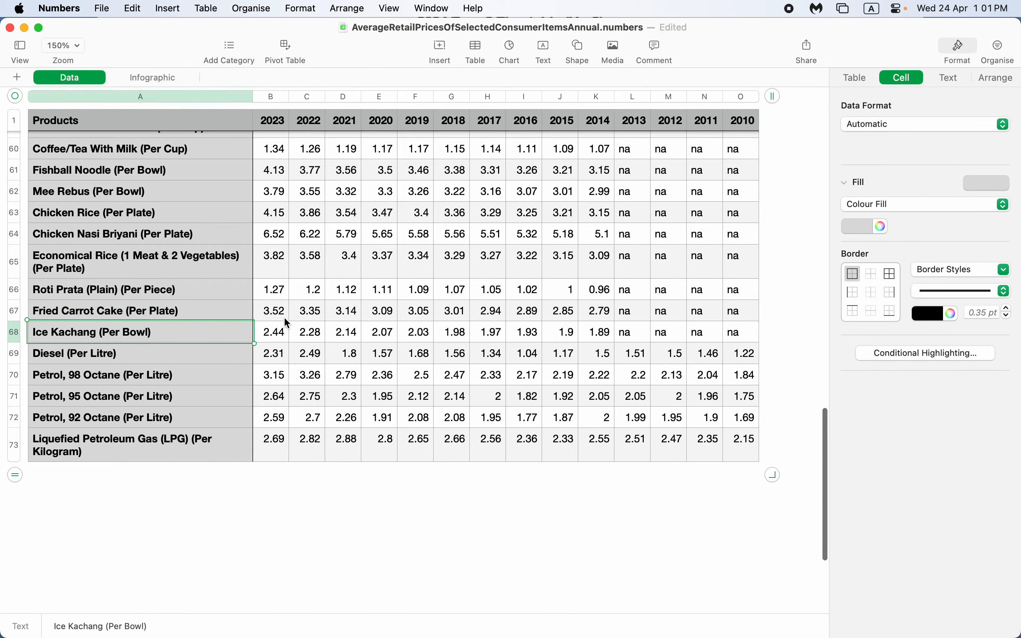
# Step: Apply the red-header table style to the Infographic sheet's table and set the sheet background to light grey
pyautogui.click(149, 78)
pyautogui.click(470, 369)
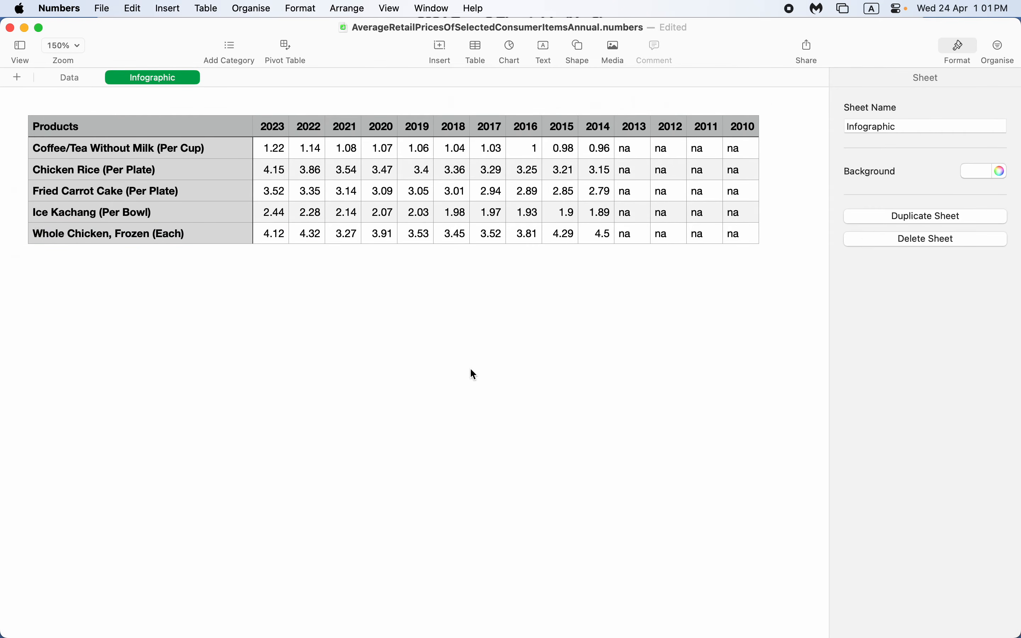
pyautogui.click(60, 127)
pyautogui.click(16, 102)
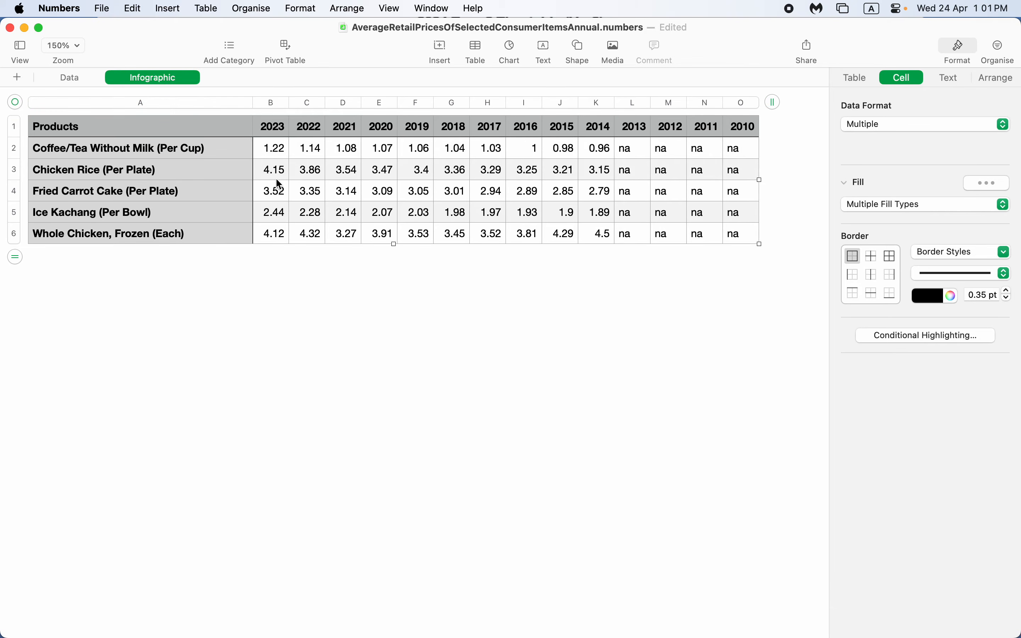
pyautogui.click(872, 78)
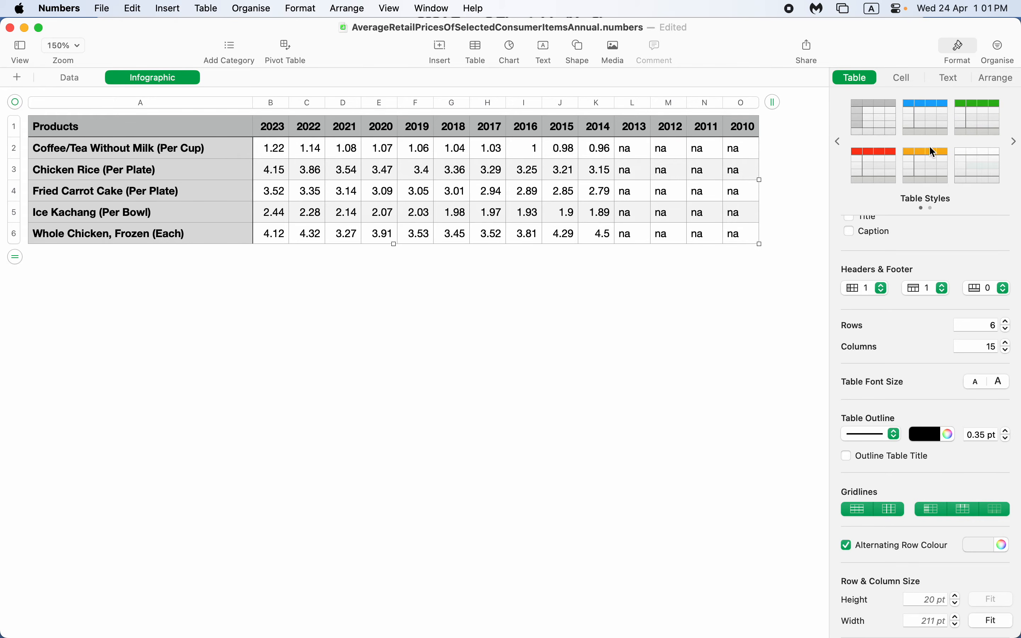
pyautogui.click(878, 161)
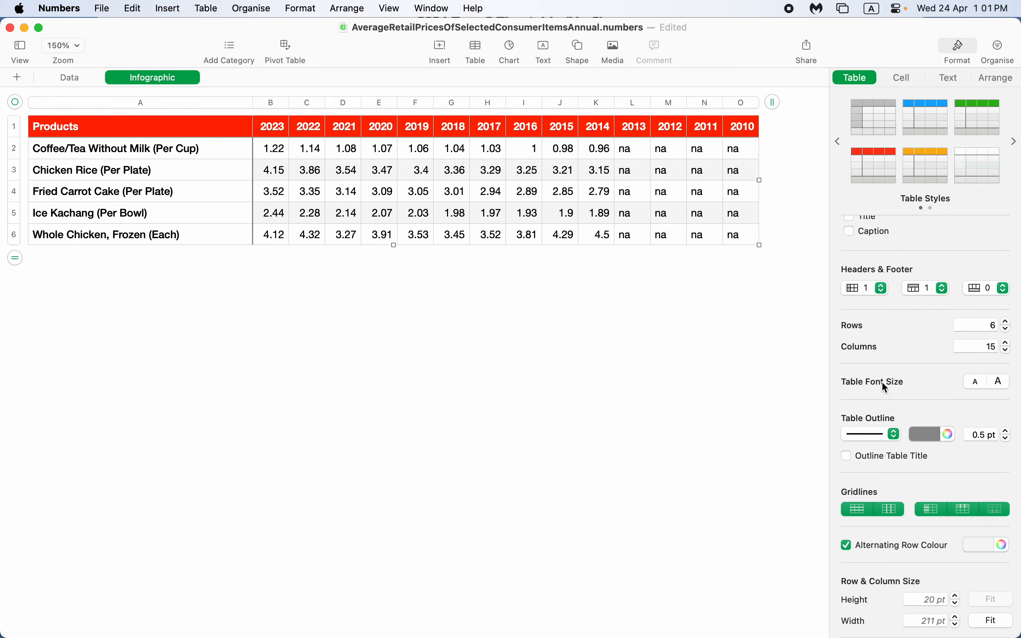
pyautogui.click(554, 312)
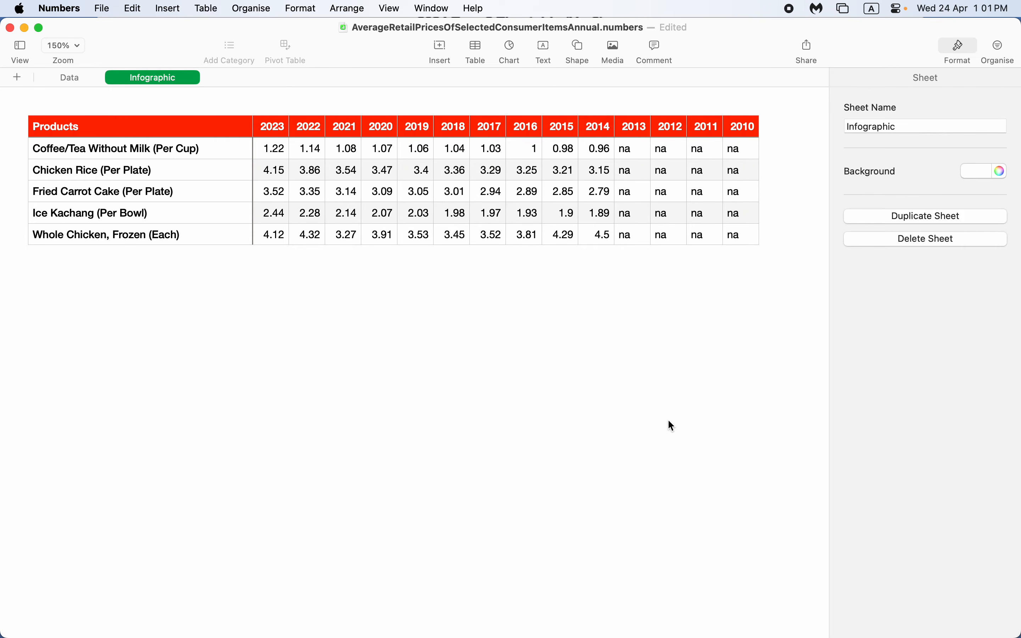
pyautogui.click(981, 173)
pyautogui.click(894, 264)
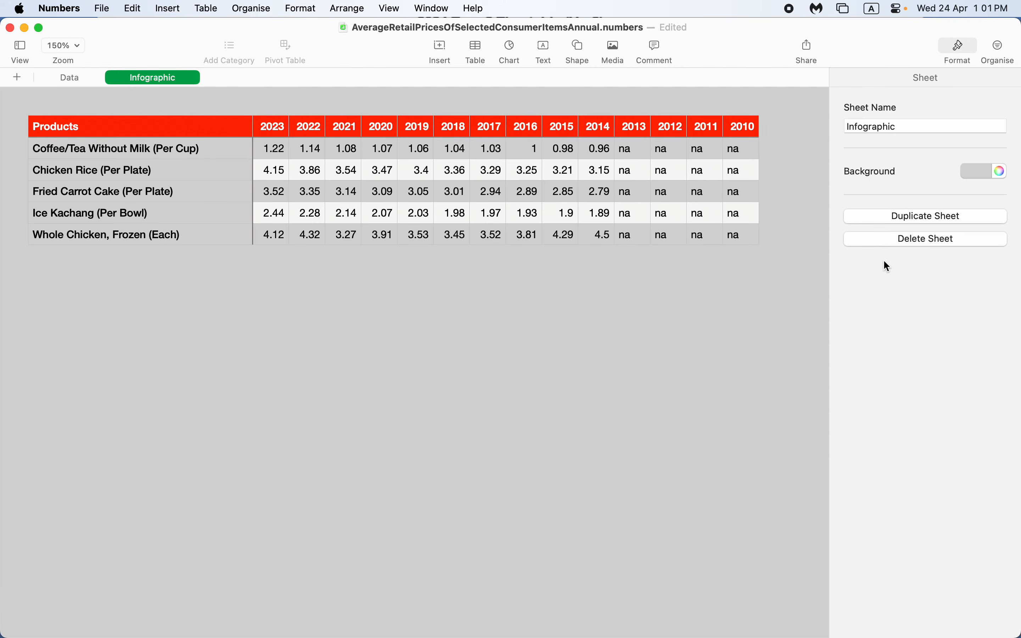
# Step: Fill the product cells A2 to A6 with white using Colour Fill
pyautogui.click(159, 154)
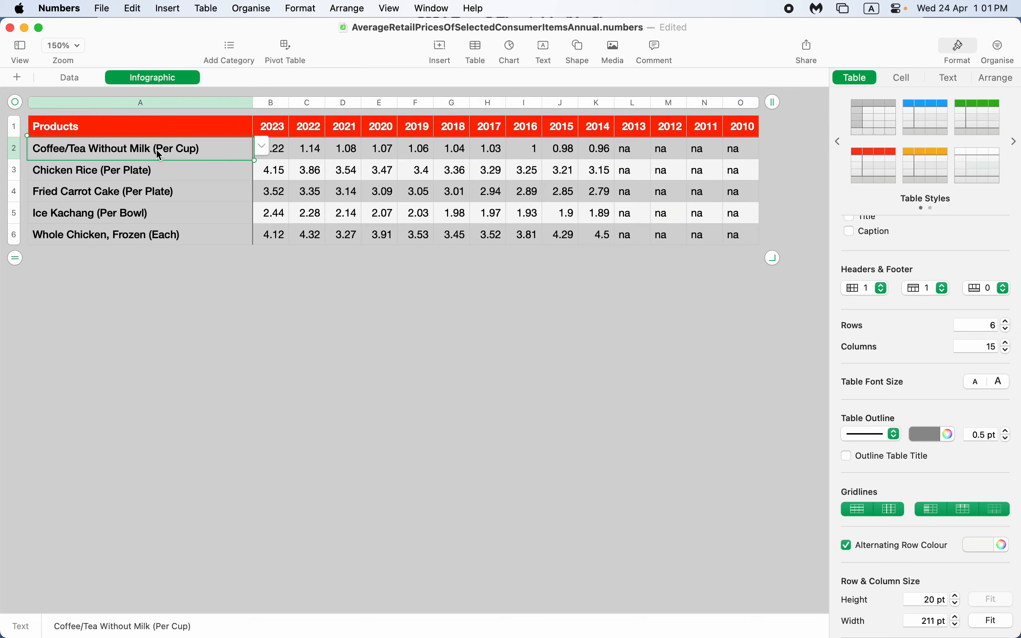
pyautogui.click(222, 239)
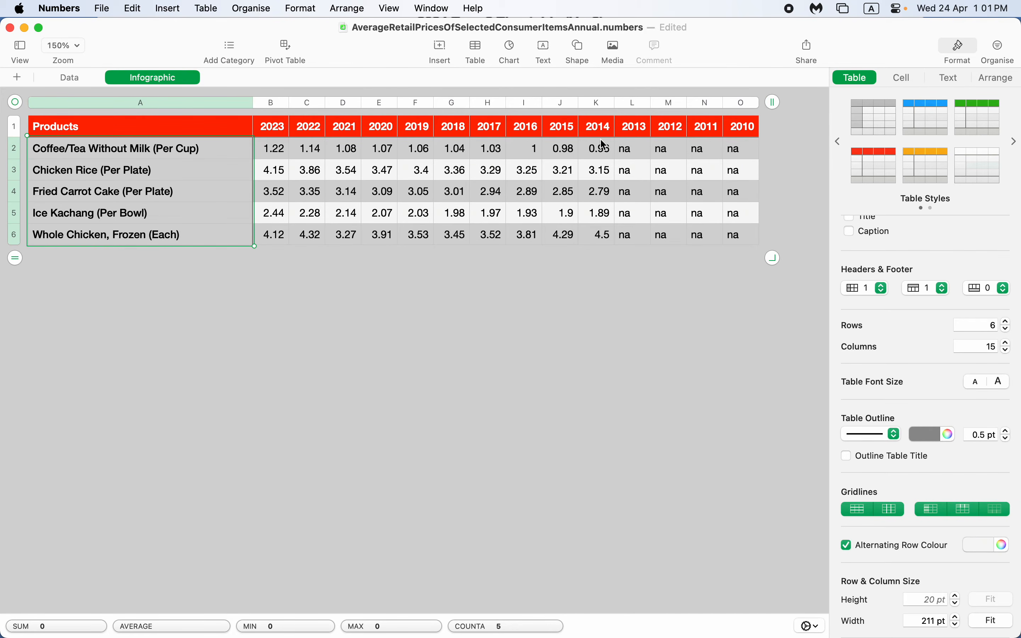
pyautogui.click(905, 78)
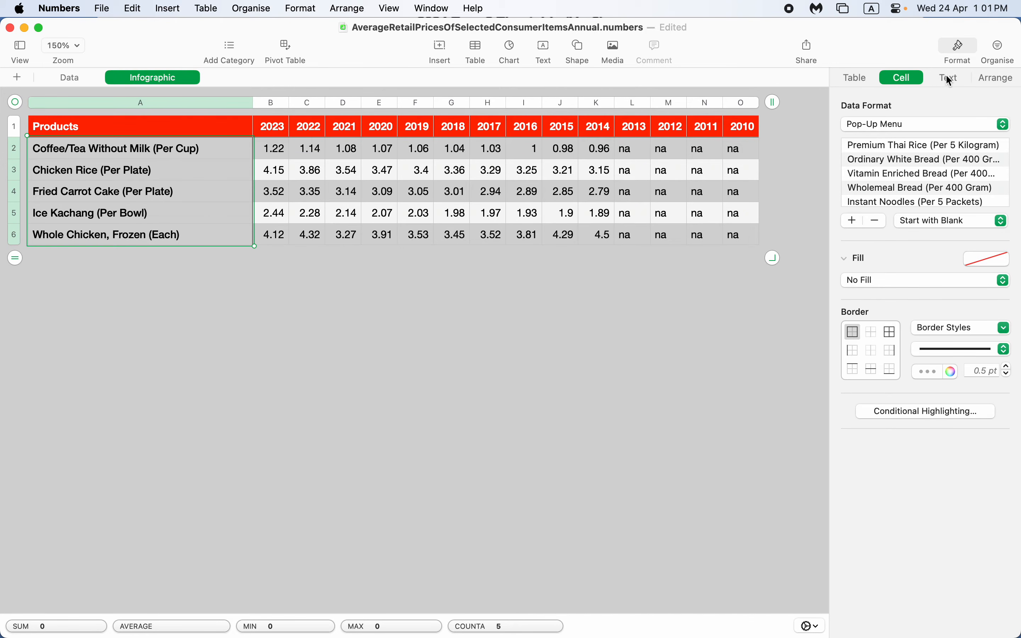
pyautogui.click(908, 280)
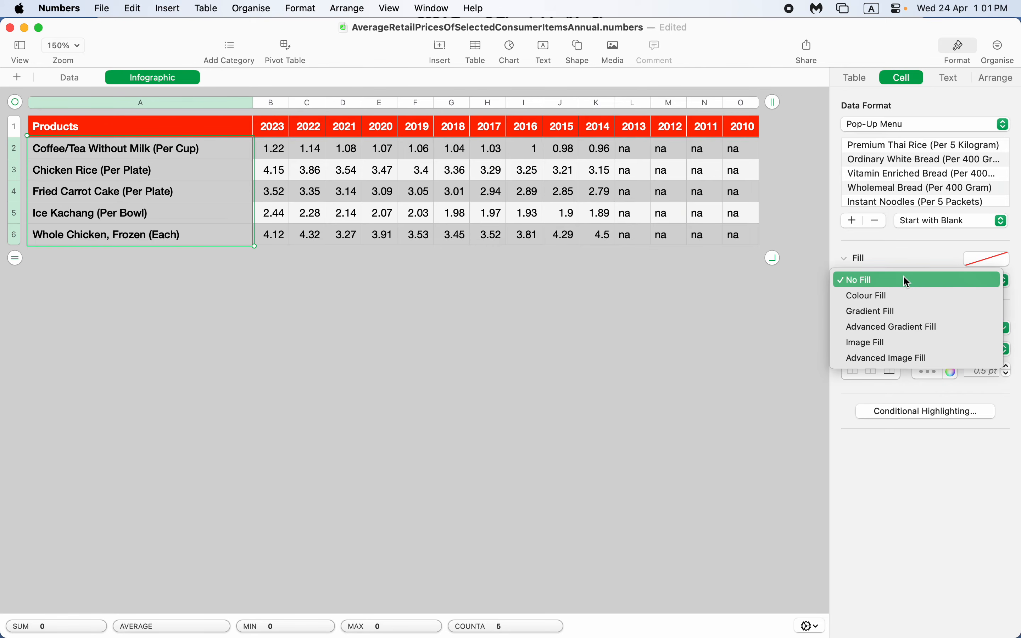
pyautogui.click(891, 295)
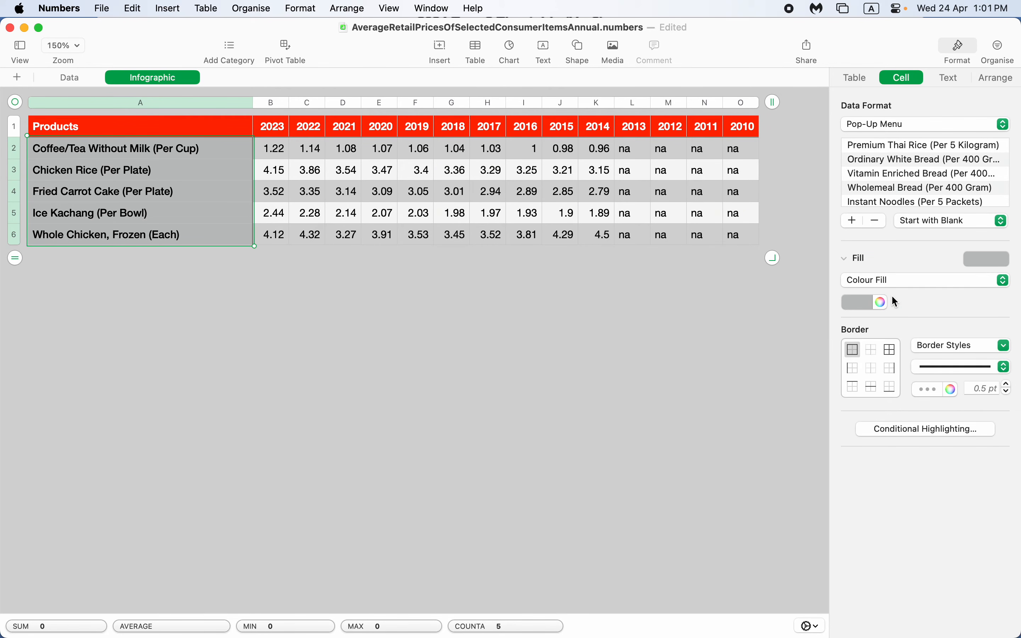
pyautogui.click(862, 308)
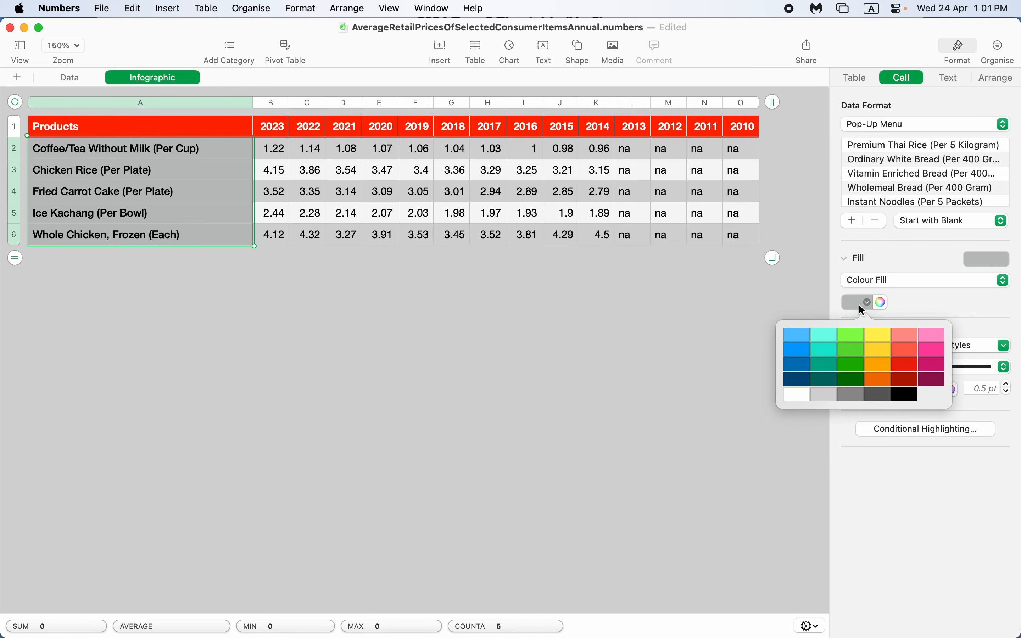
pyautogui.click(798, 394)
pyautogui.click(508, 341)
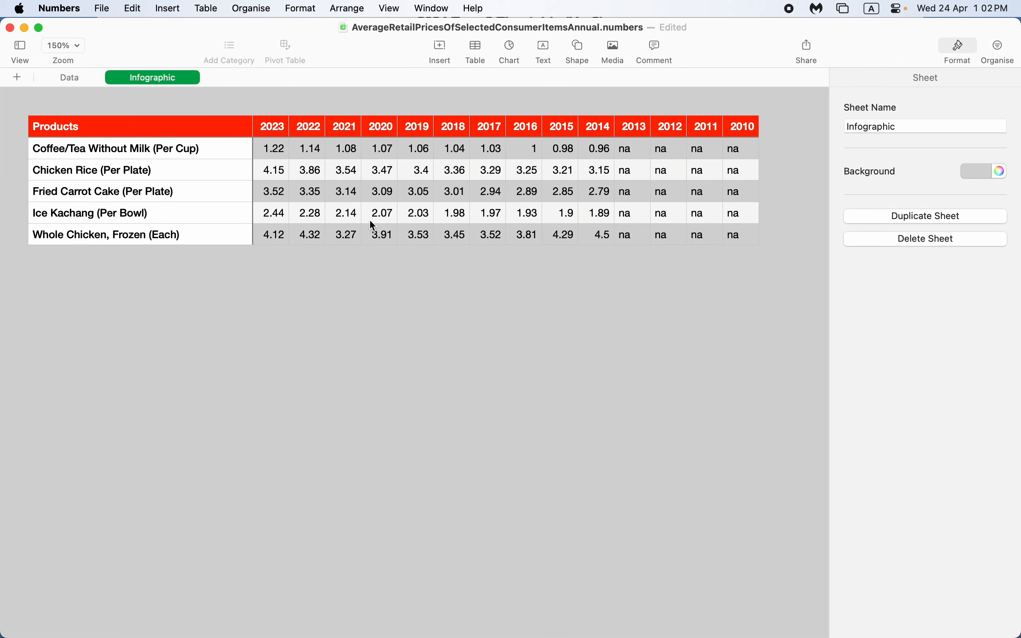
# Step: Fill the price cells of the Chicken Rice and Ice Kachang rows, columns B to O, with white
pyautogui.click(282, 172)
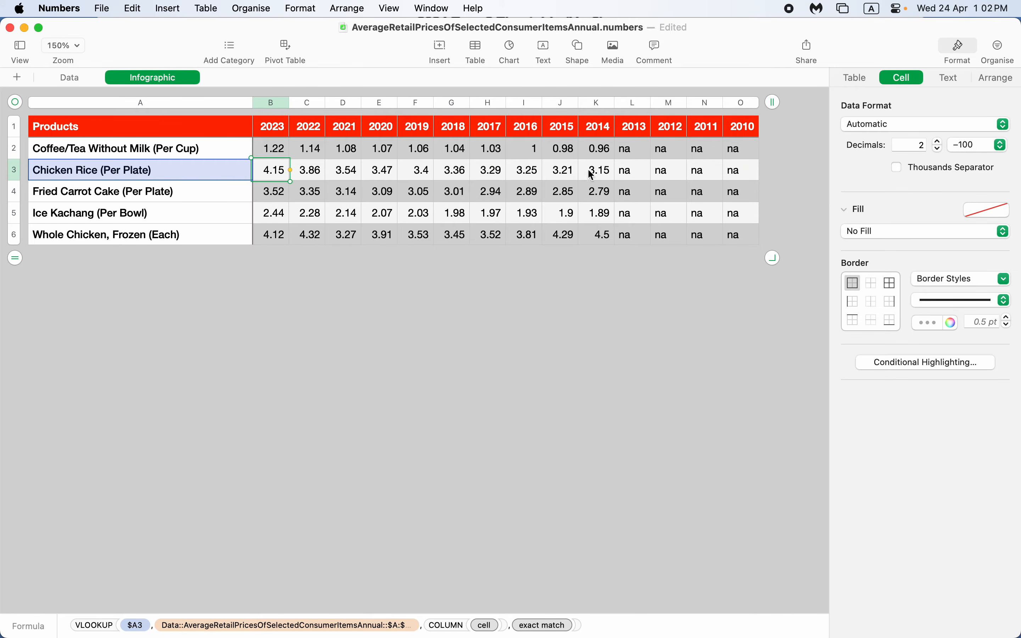
pyautogui.keyDown('shift'); pyautogui.click(744, 170); pyautogui.keyUp('shift')
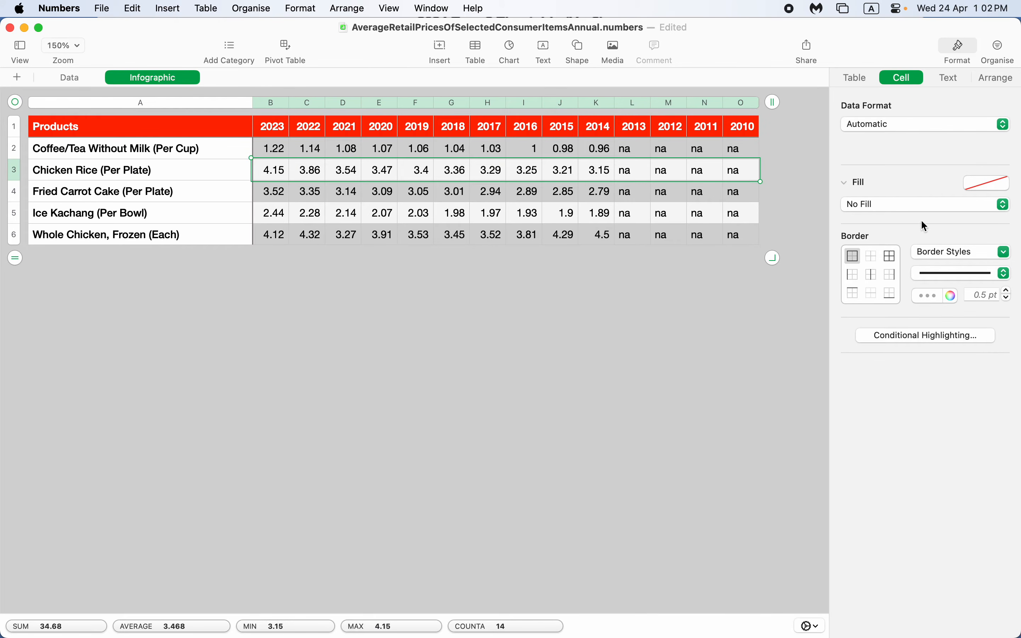
pyautogui.click(901, 204)
pyautogui.click(888, 220)
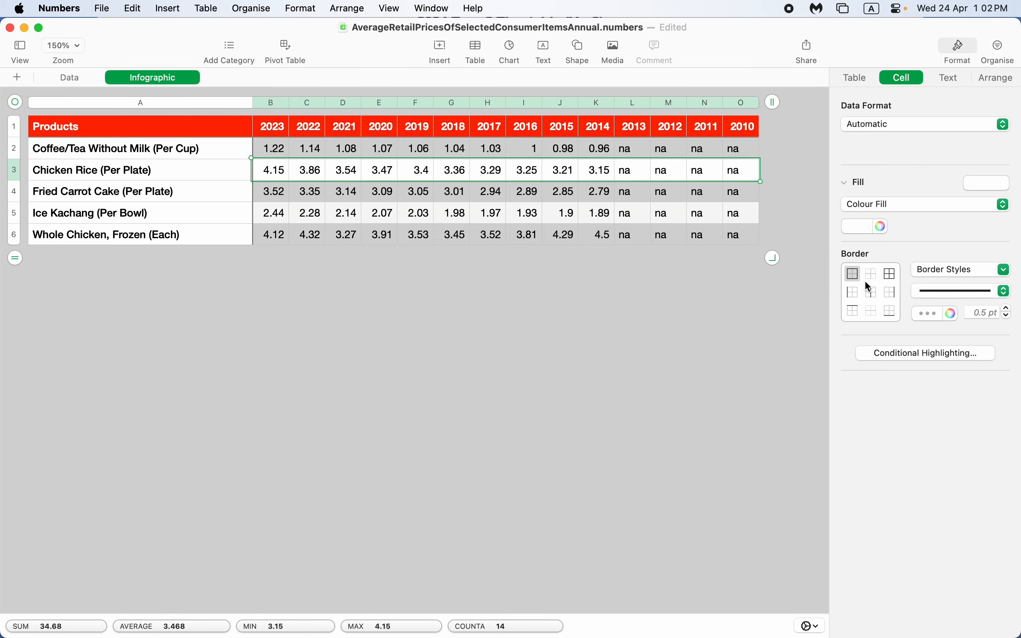
pyautogui.click(273, 216)
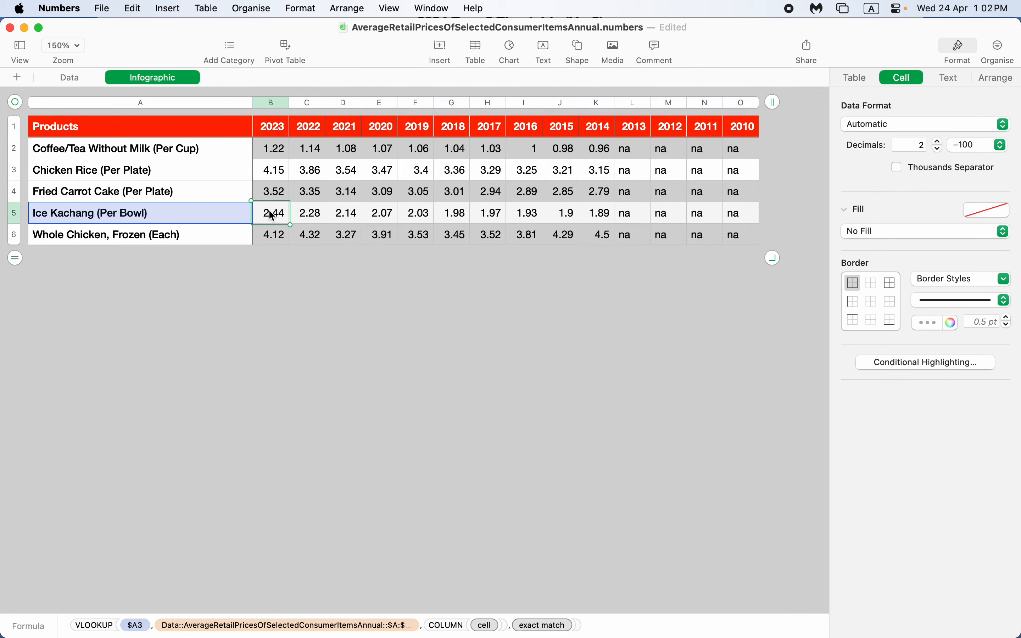
pyautogui.keyDown('shift'); pyautogui.click(743, 218); pyautogui.keyUp('shift')
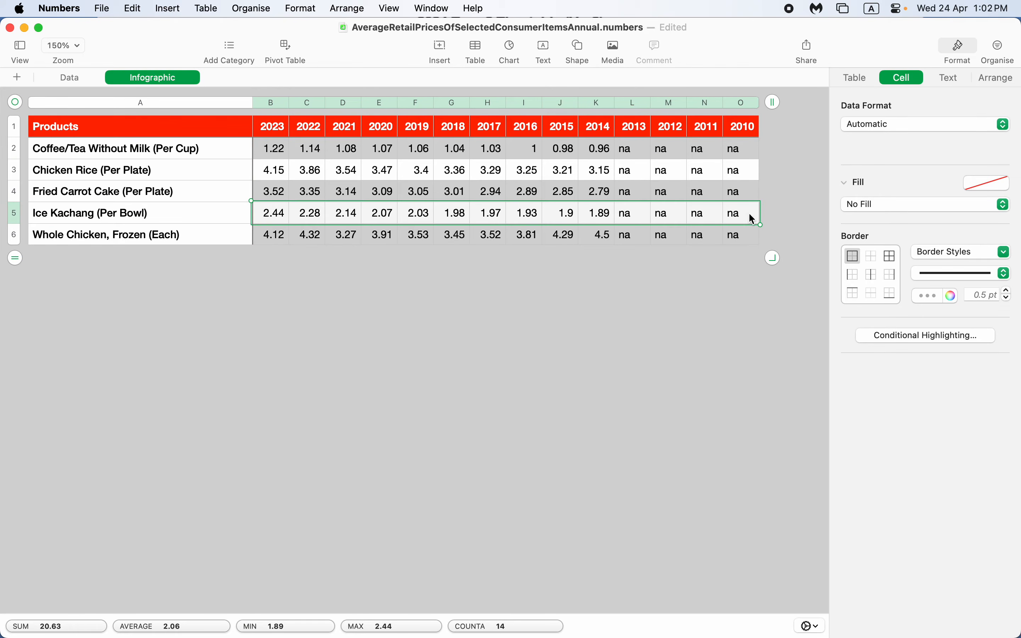
pyautogui.click(922, 205)
pyautogui.click(878, 221)
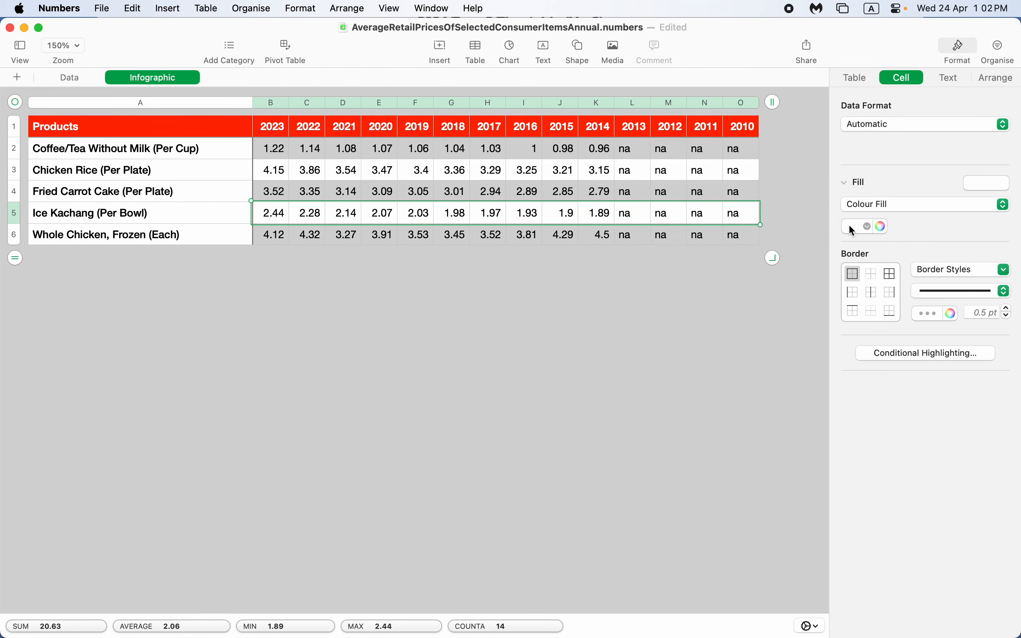
pyautogui.click(850, 226)
pyautogui.click(793, 320)
# Step: Fill the price cells of the Coffee/Tea Without Milk row, columns B to O, with light red
pyautogui.click(272, 153)
pyautogui.keyDown('shift'); pyautogui.click(731, 149); pyautogui.keyUp('shift')
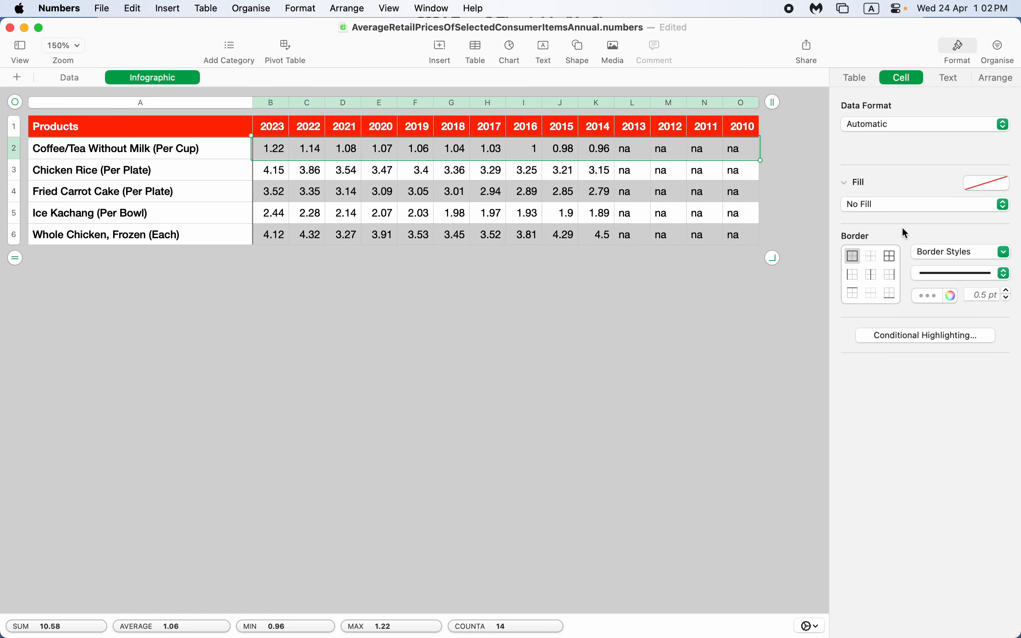
pyautogui.click(865, 205)
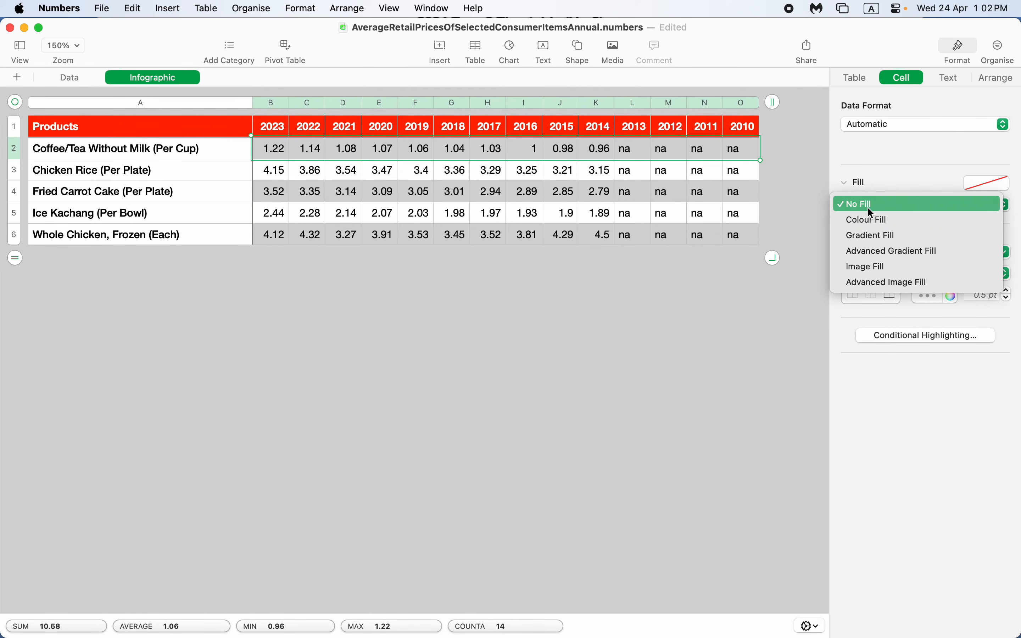
pyautogui.click(868, 219)
pyautogui.click(864, 224)
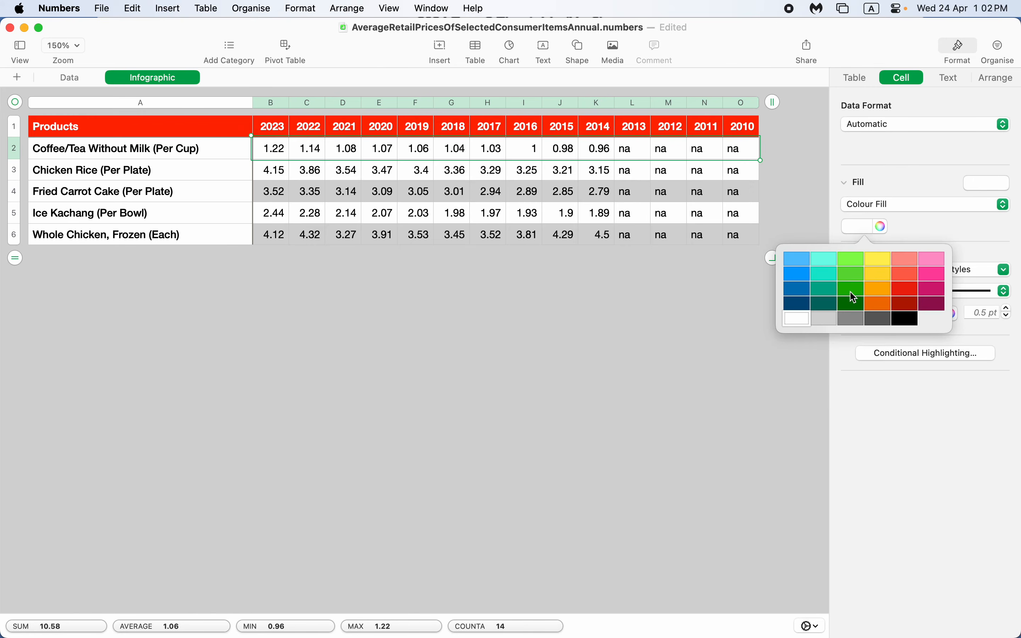
pyautogui.click(908, 264)
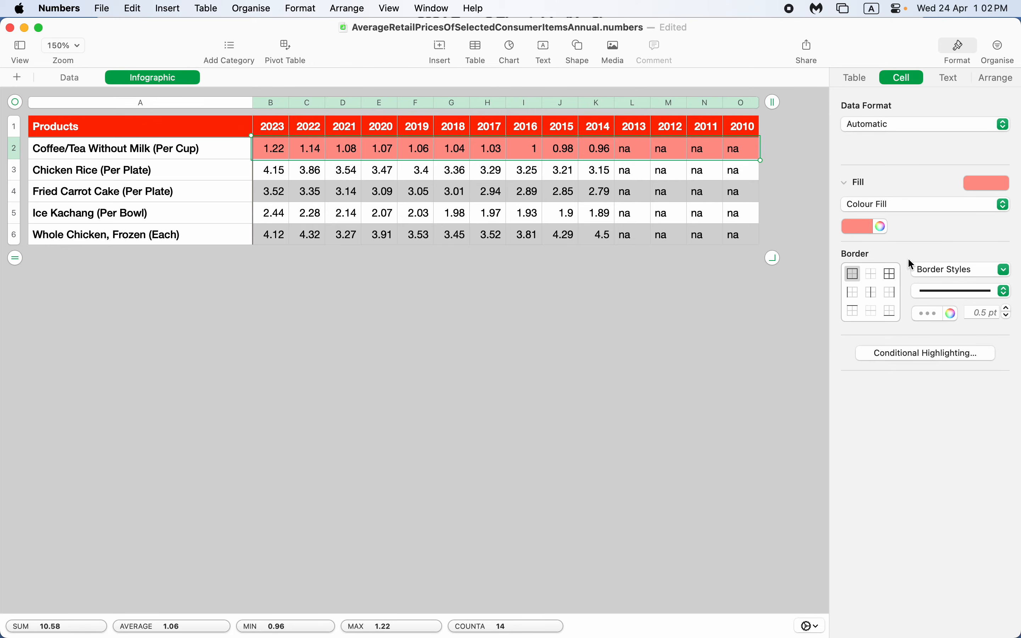
# Step: Apply the same light red fill to the price cells of the Fried Carrot Cake and Whole Chicken, Frozen rows
pyautogui.click(277, 193)
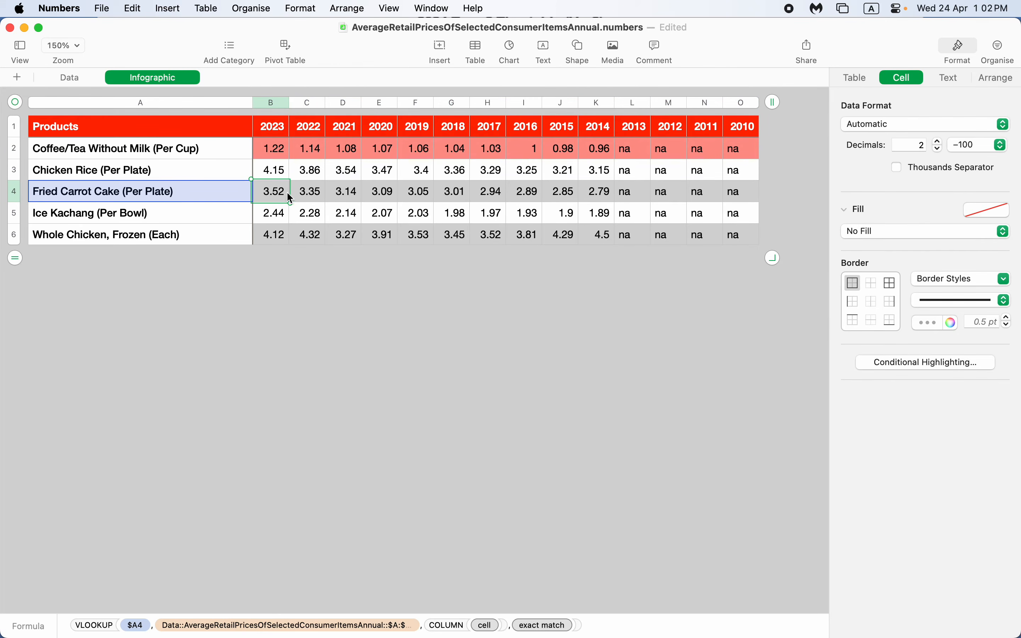
pyautogui.keyDown('shift'); pyautogui.click(733, 195); pyautogui.keyUp('shift')
pyautogui.click(909, 204)
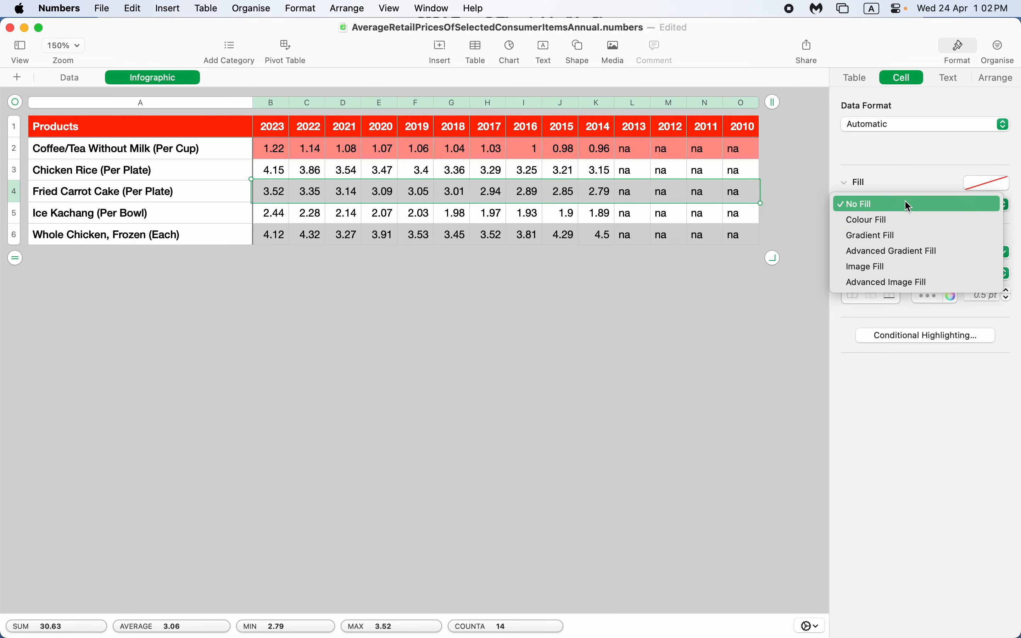
pyautogui.click(855, 219)
pyautogui.click(283, 239)
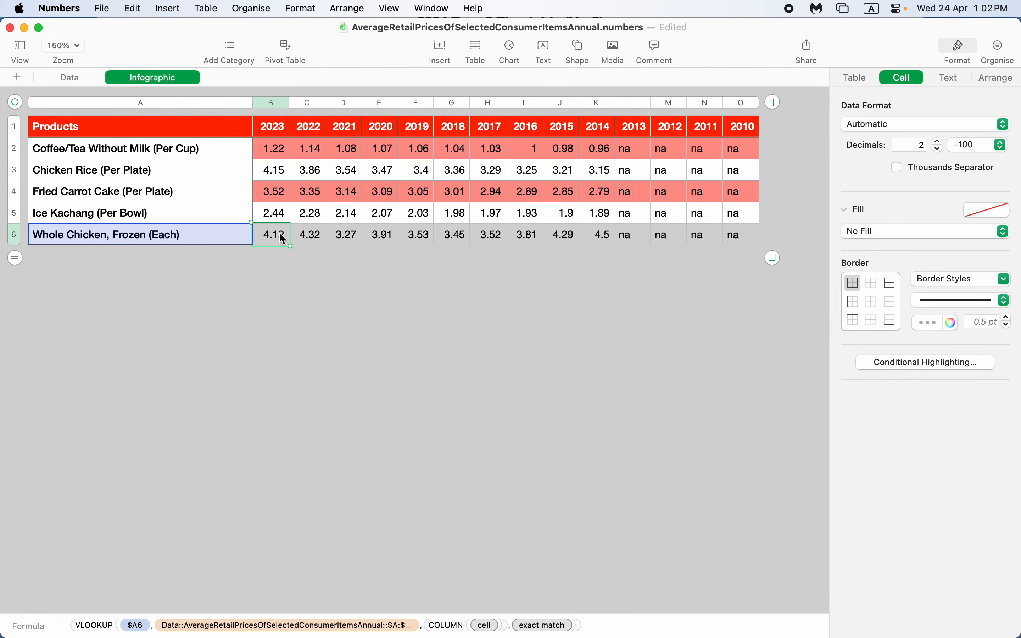
pyautogui.keyDown('shift'); pyautogui.click(744, 237); pyautogui.keyUp('shift')
pyautogui.click(867, 205)
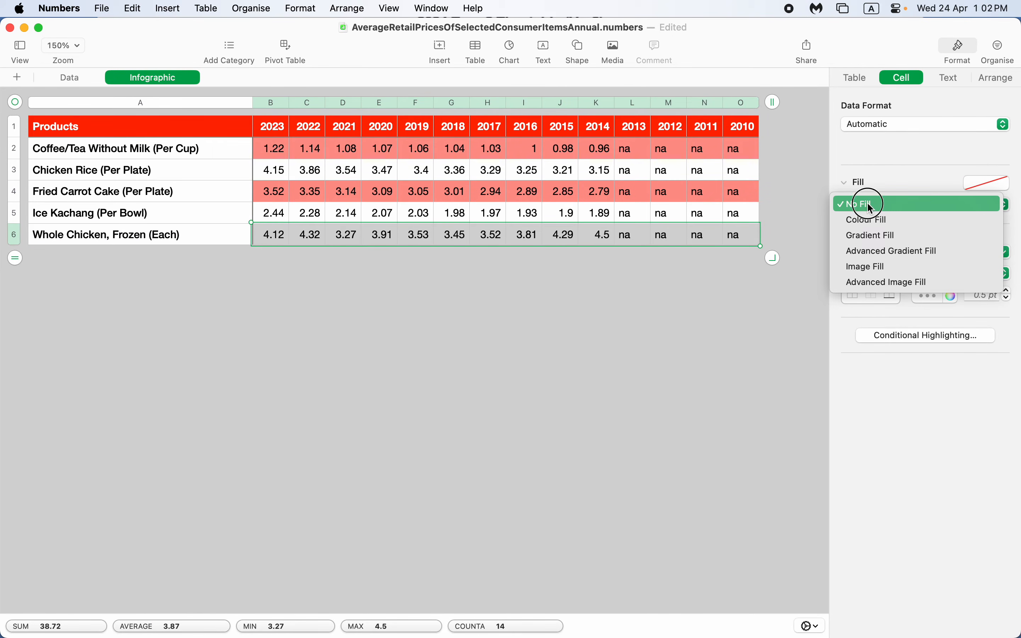
pyautogui.click(865, 220)
pyautogui.click(702, 328)
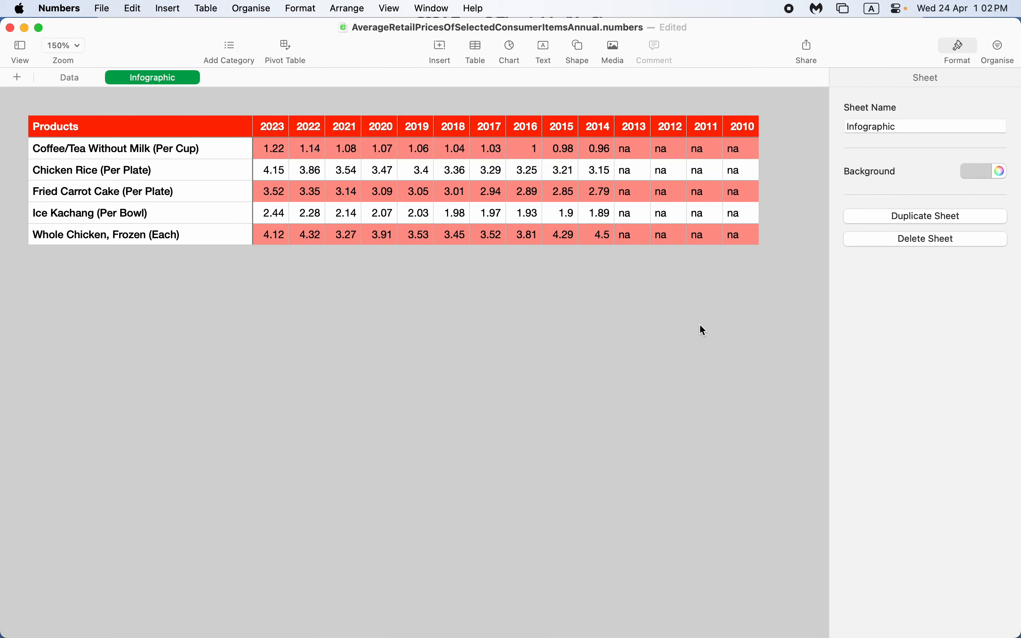
# Step: Move the whole price table down and slightly to the right, leaving space above it on the sheet
pyautogui.click(113, 126)
pyautogui.moveTo(14, 102); pyautogui.dragTo(53, 186)
pyautogui.click(139, 332)
pyautogui.click(85, 208)
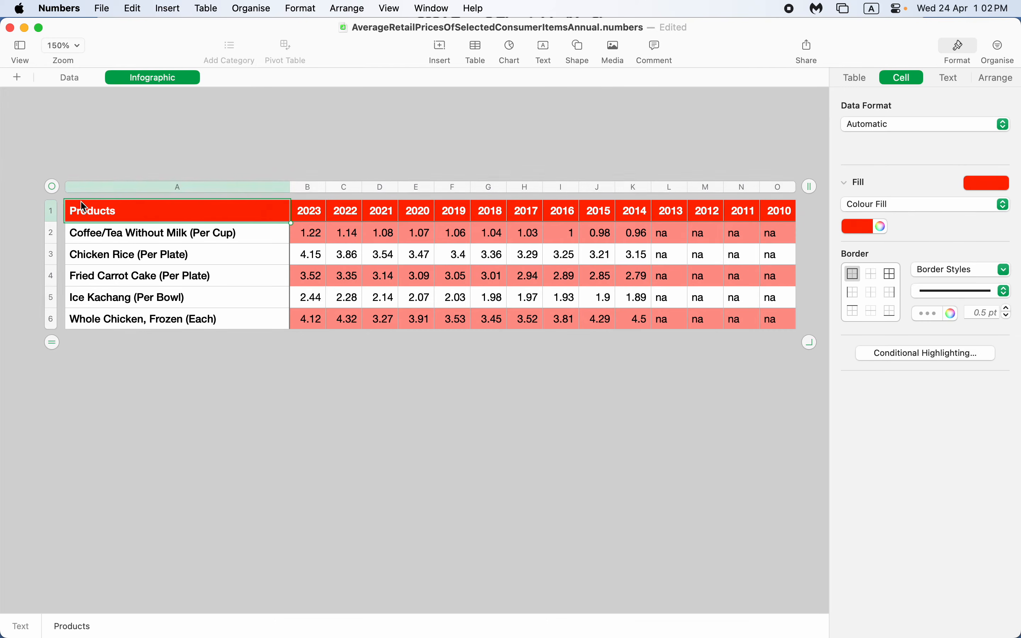
# Step: Insert an interactive horizontal bar chart from the whole price table and place it just beneath the table
pyautogui.click(53, 186)
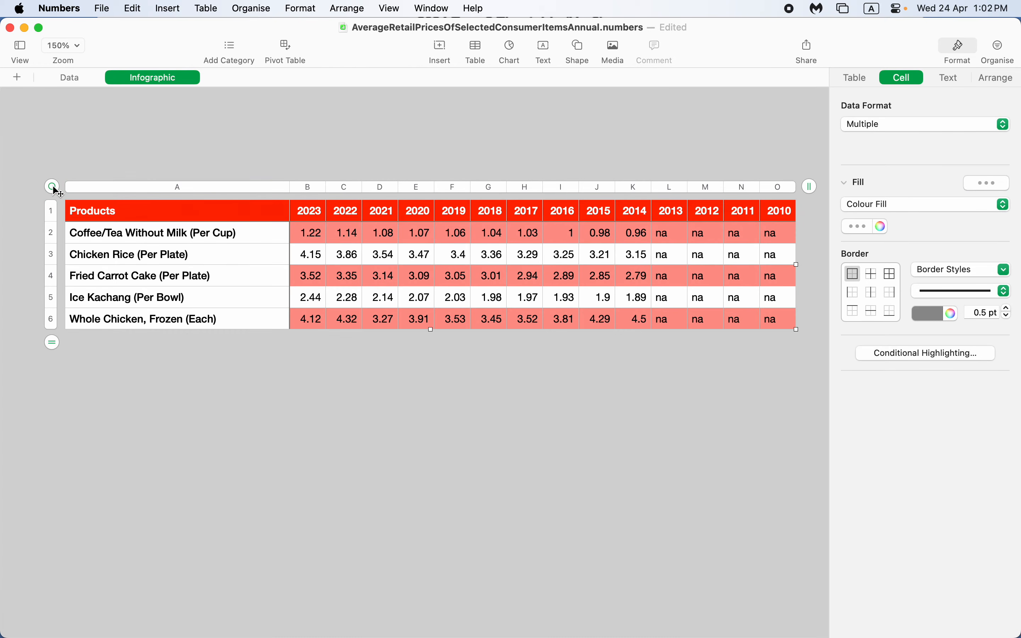
pyautogui.click(511, 49)
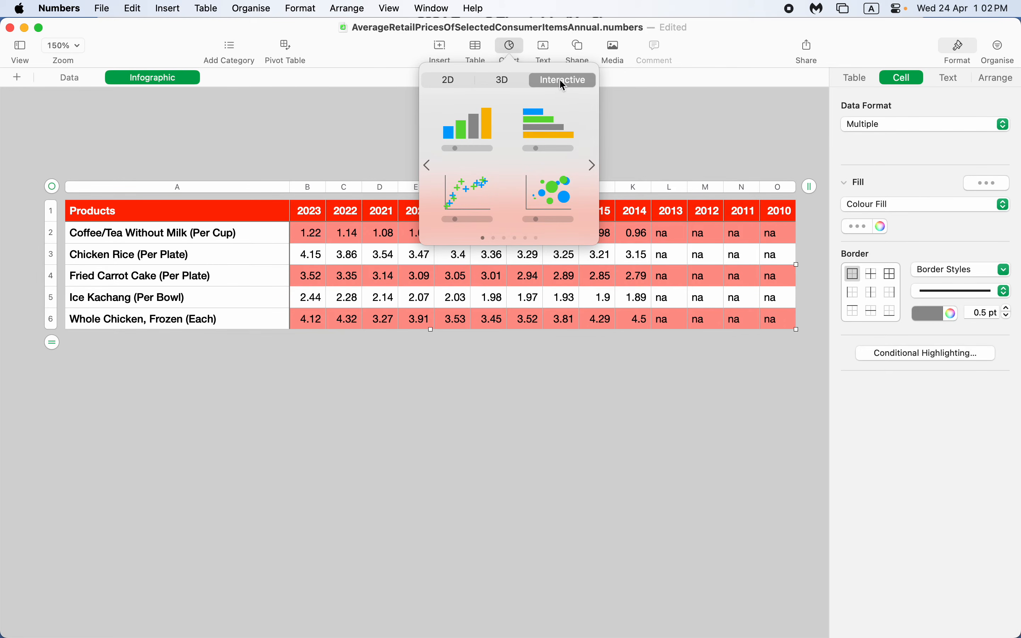
pyautogui.click(543, 134)
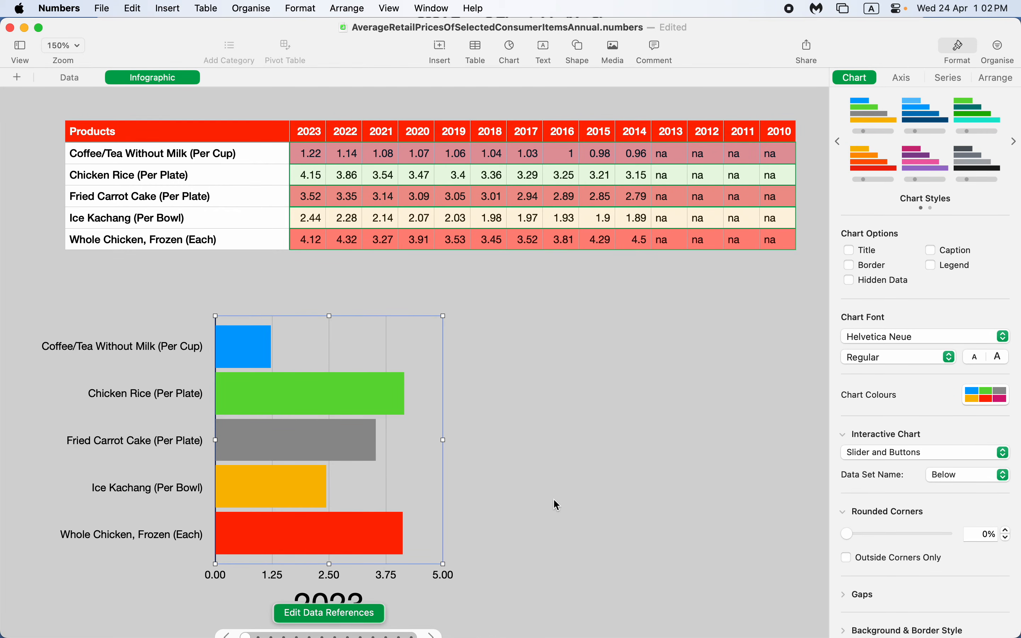
pyautogui.scroll(-4, 555, 501)
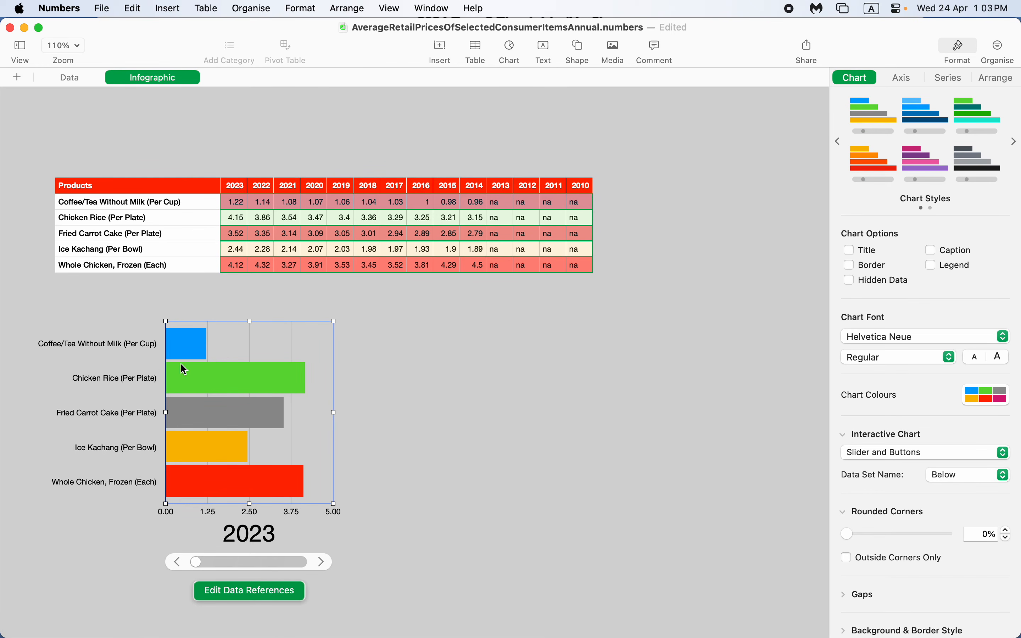
pyautogui.moveTo(152, 349); pyautogui.dragTo(181, 324)
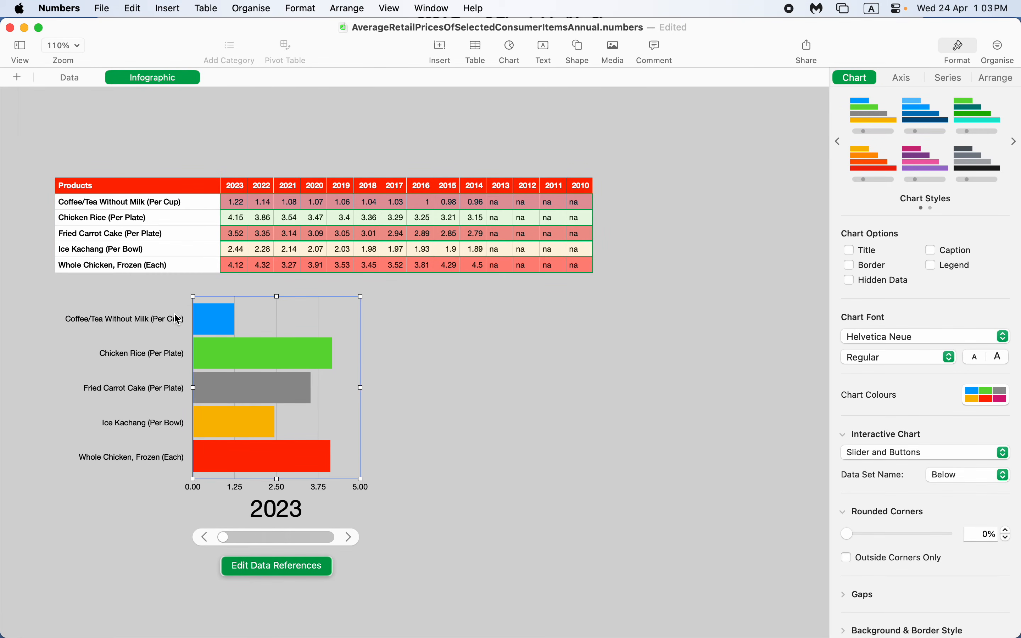
pyautogui.click(106, 188)
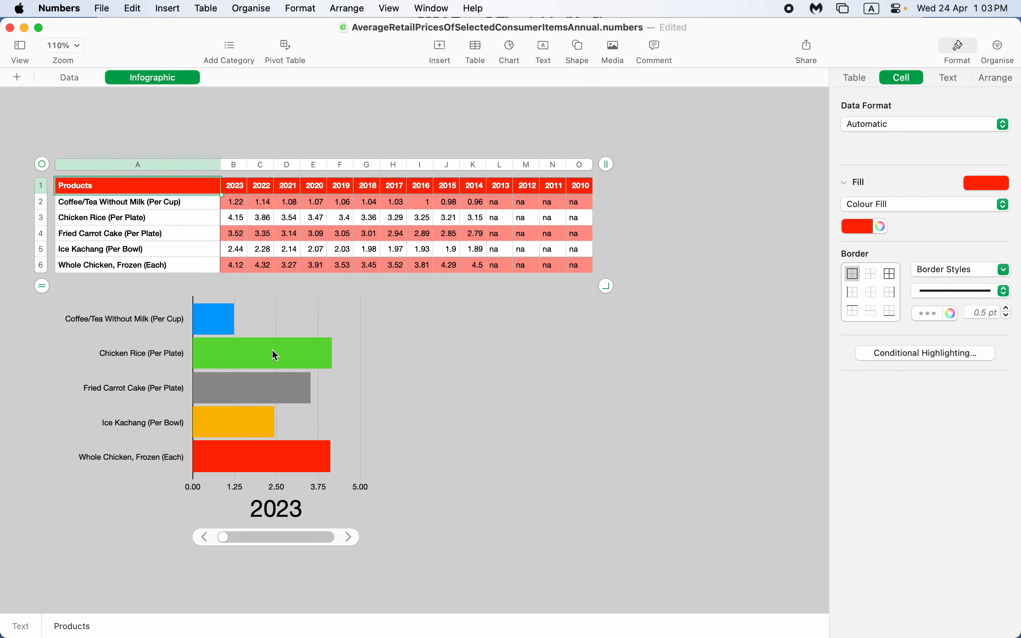
# Step: Widen the bar chart to align with the price table's outer edge beyond the 2010 column and set its year slider to 2018
pyautogui.click(533, 409)
pyautogui.click(286, 349)
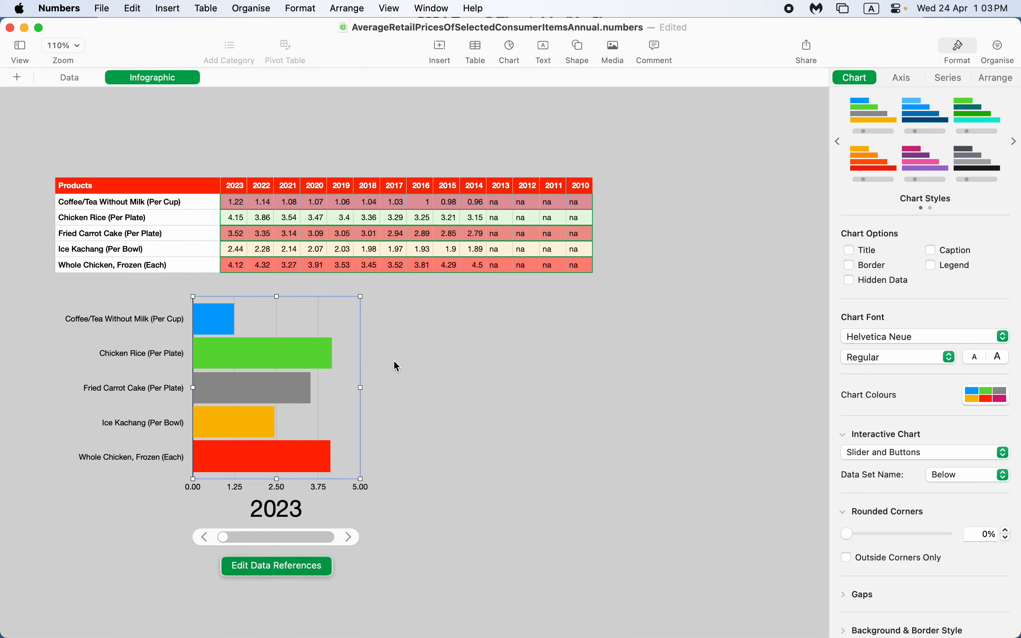
pyautogui.moveTo(362, 388); pyautogui.dragTo(595, 407)
pyautogui.click(659, 417)
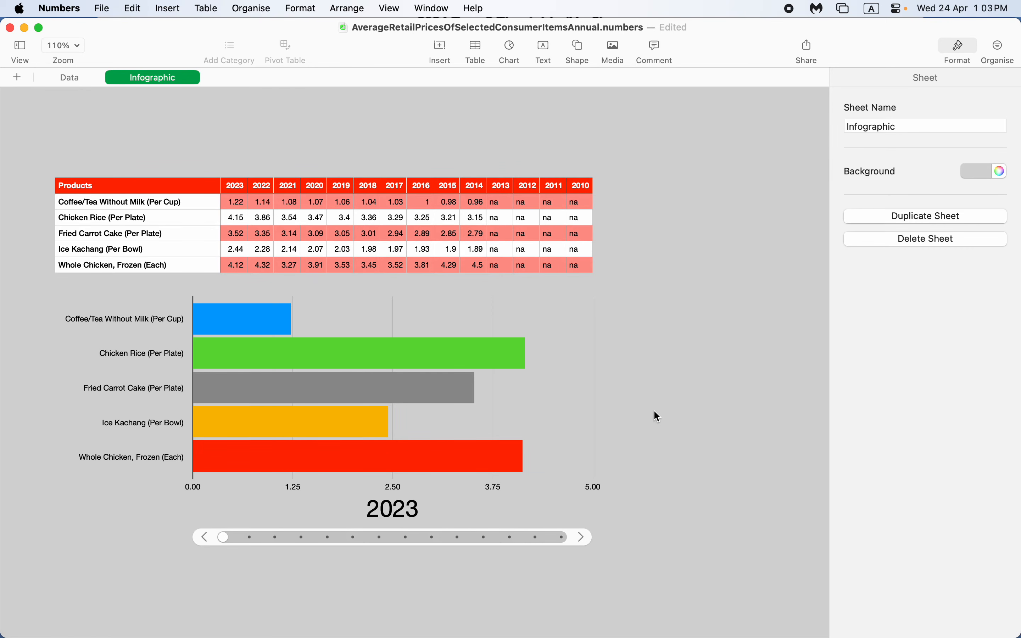
pyautogui.moveTo(224, 537); pyautogui.dragTo(355, 544)
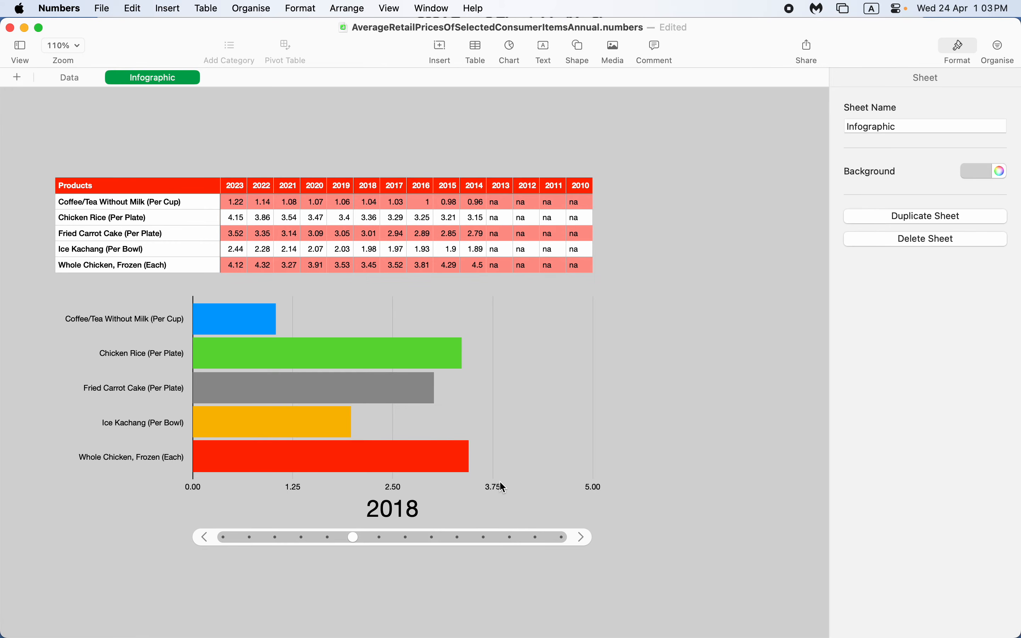
pyautogui.scroll(1, 681, 337)
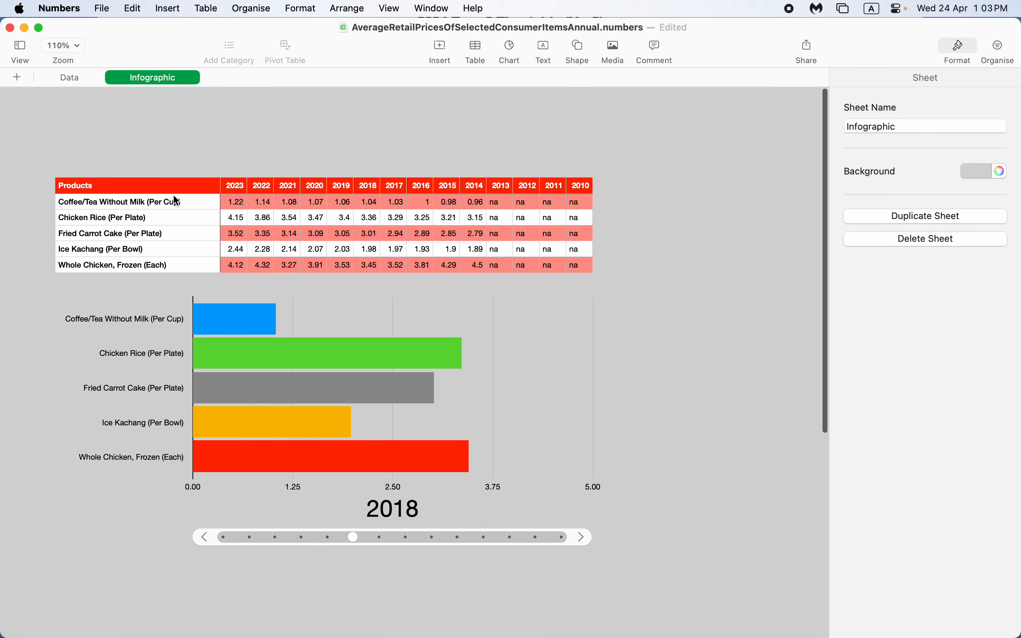
# Step: Inspect the product choices for the Coffee/Tea Without Milk cell and the VLOOKUP formula in that row's 2013 cell
pyautogui.click(207, 202)
pyautogui.click(232, 202)
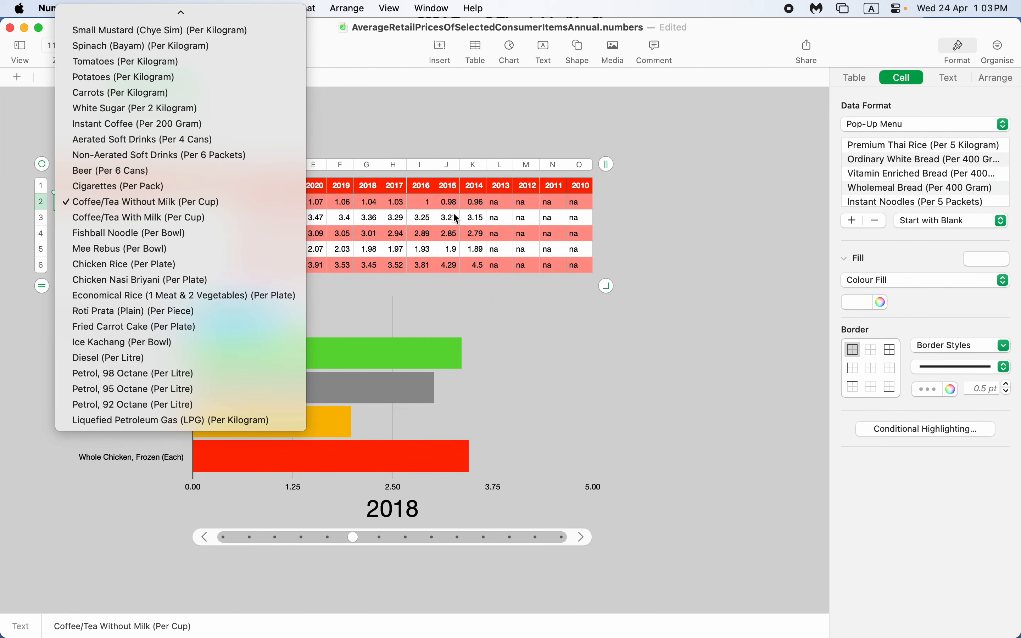
pyautogui.click(668, 277)
pyautogui.click(493, 202)
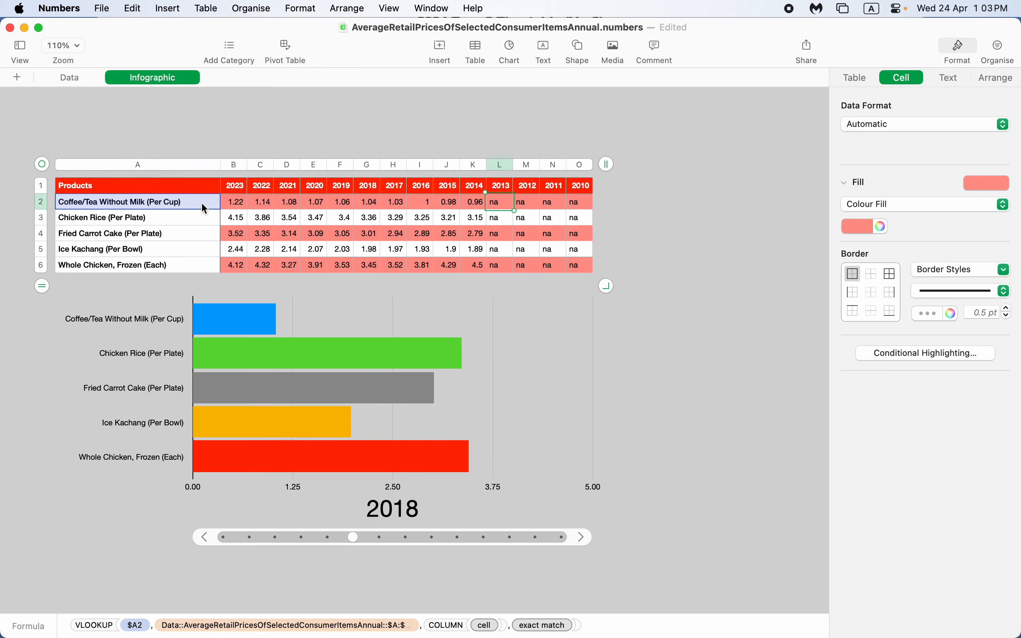
pyautogui.click(653, 264)
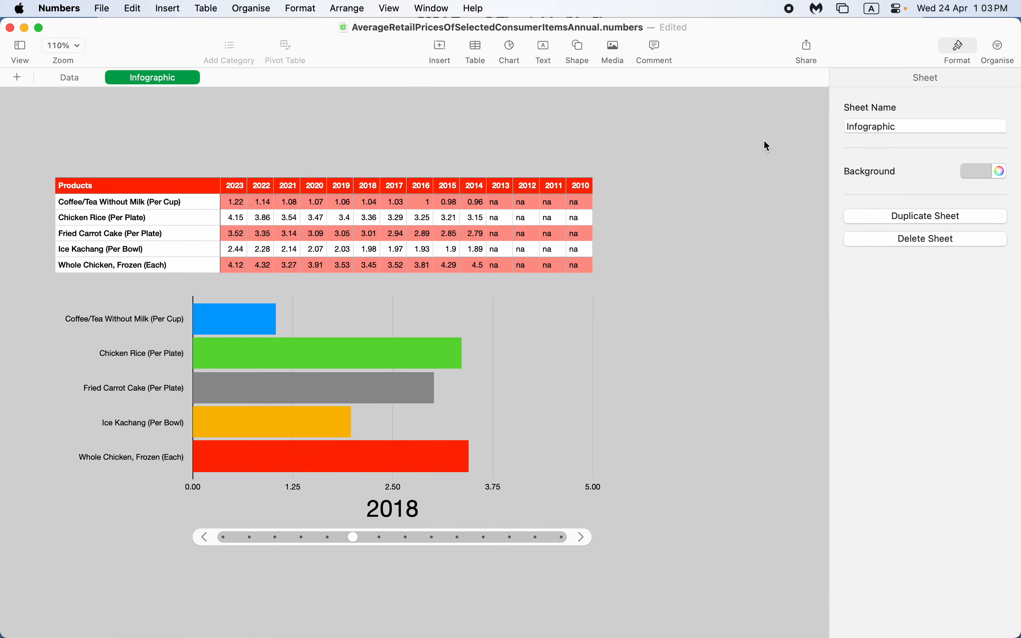
# Step: Add a text box above the price table and format it with the Title paragraph style at 50 pt
pyautogui.click(551, 49)
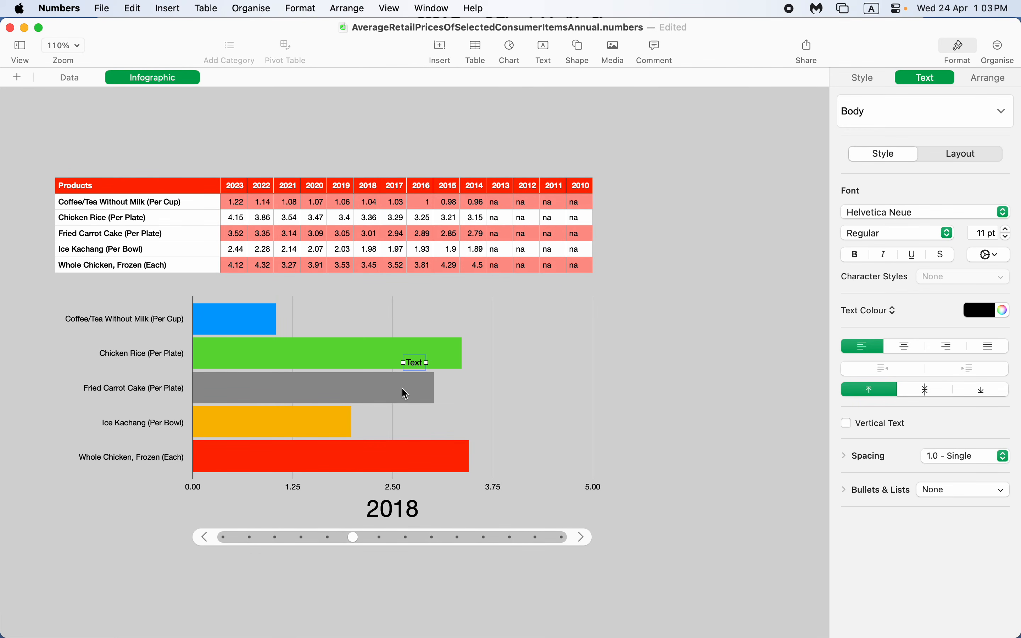
pyautogui.moveTo(410, 360); pyautogui.dragTo(330, 136)
pyautogui.click(875, 113)
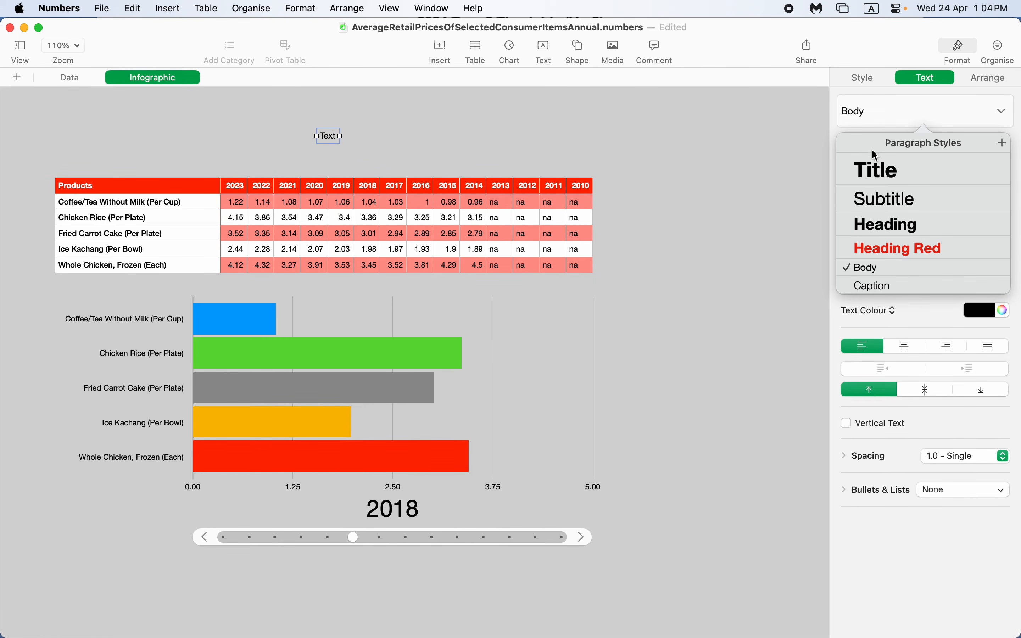
pyautogui.click(863, 167)
pyautogui.click(988, 237)
pyautogui.write('50')
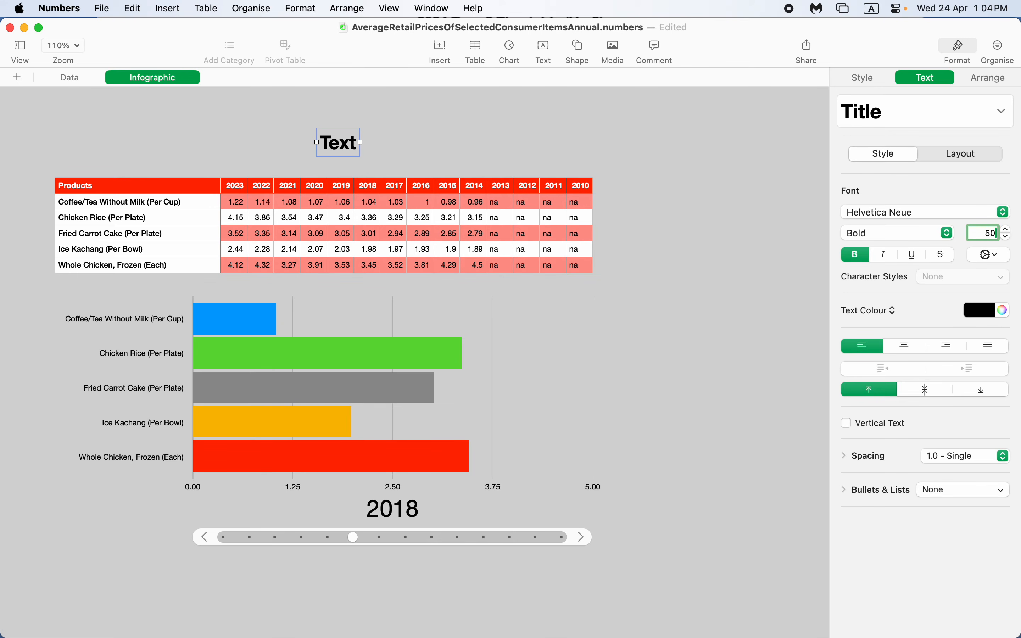
pyautogui.press('Return')
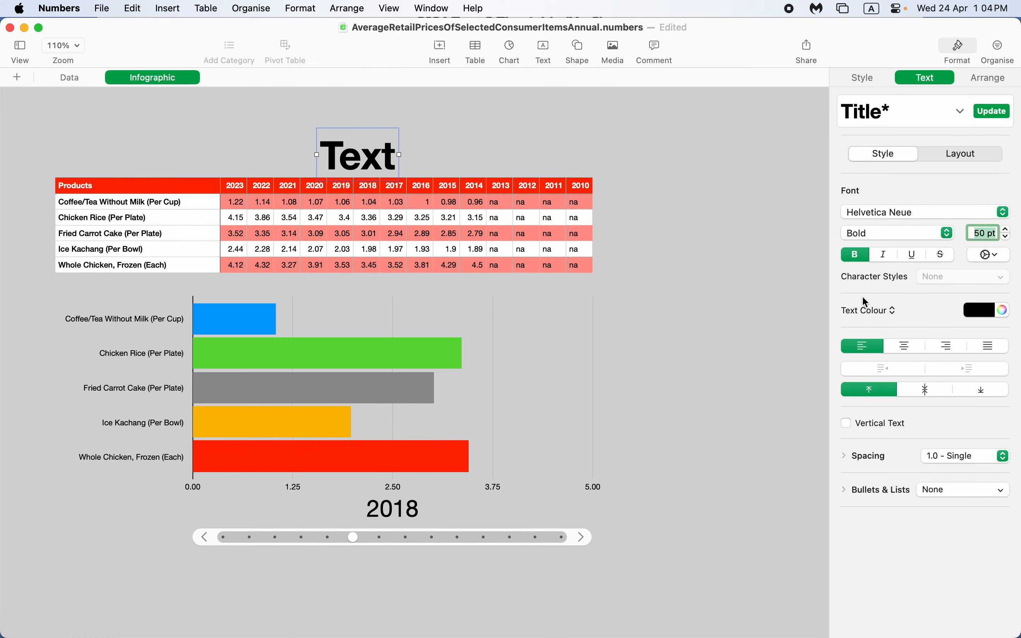
# Step: Change the title text box's font to Chalkduster
pyautogui.click(936, 214)
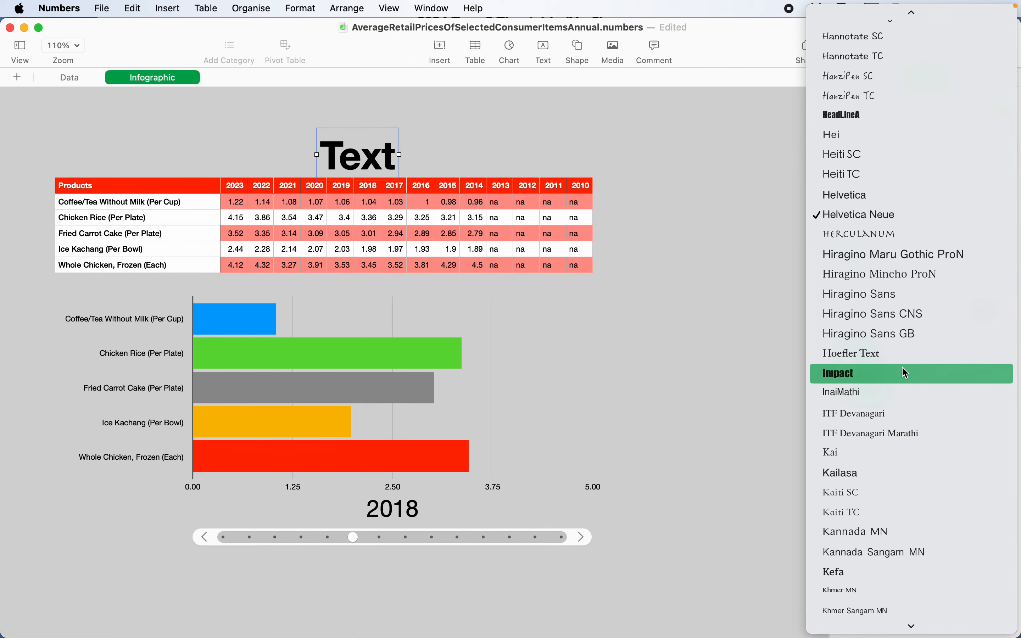
pyautogui.scroll(-5, 912, 535)
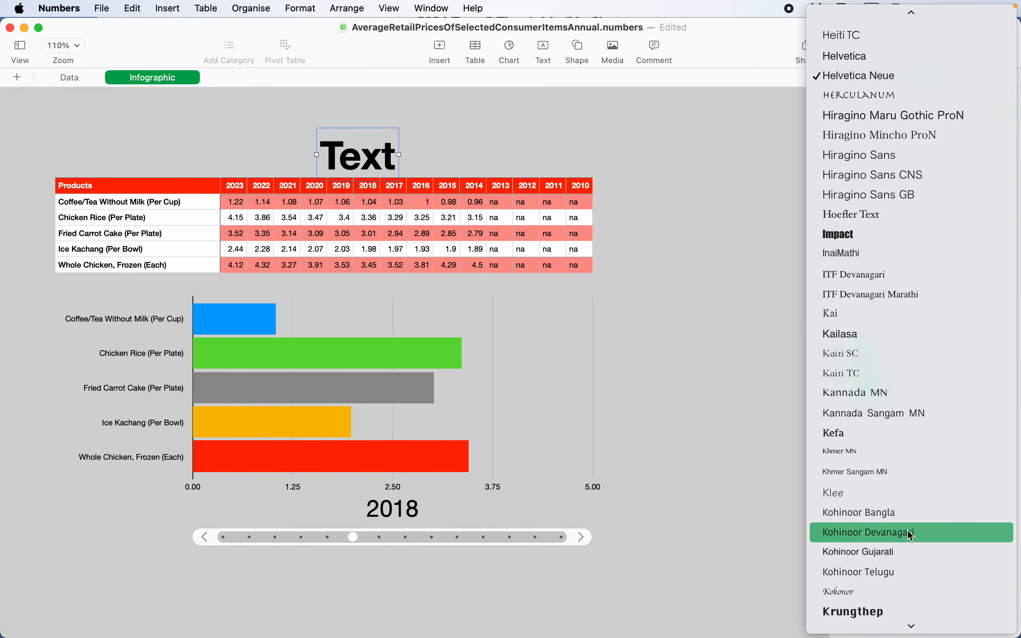
pyautogui.scroll(-7, 911, 536)
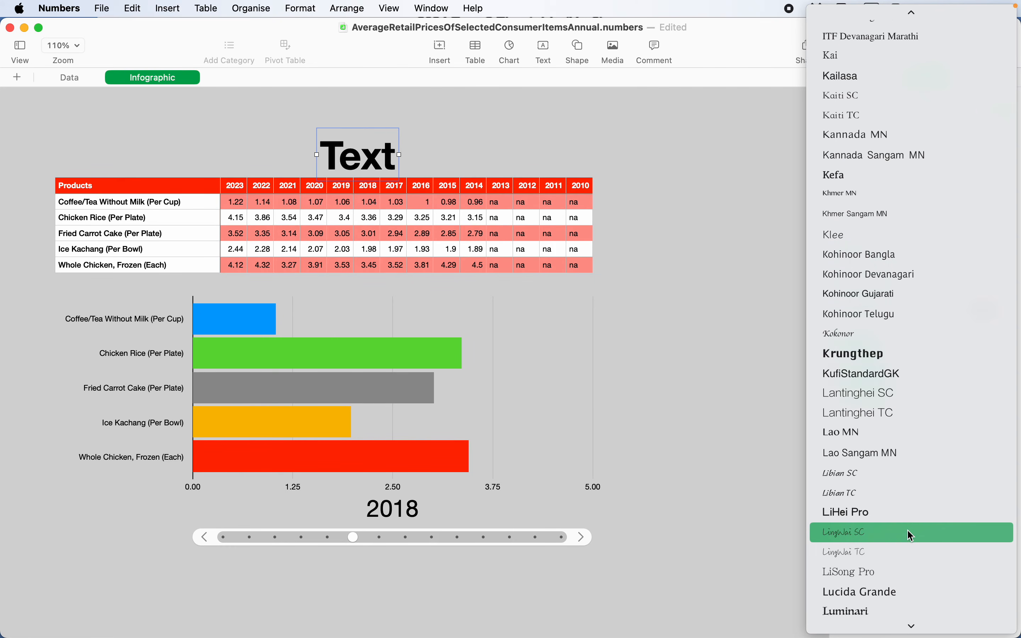
pyautogui.scroll(-7, 912, 537)
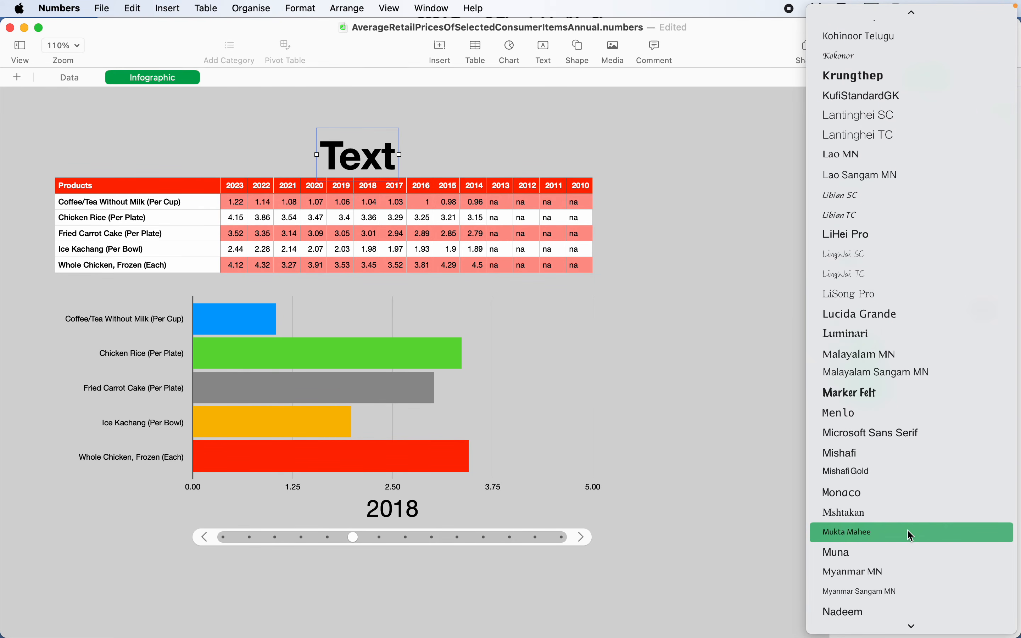
pyautogui.scroll(20, 911, 536)
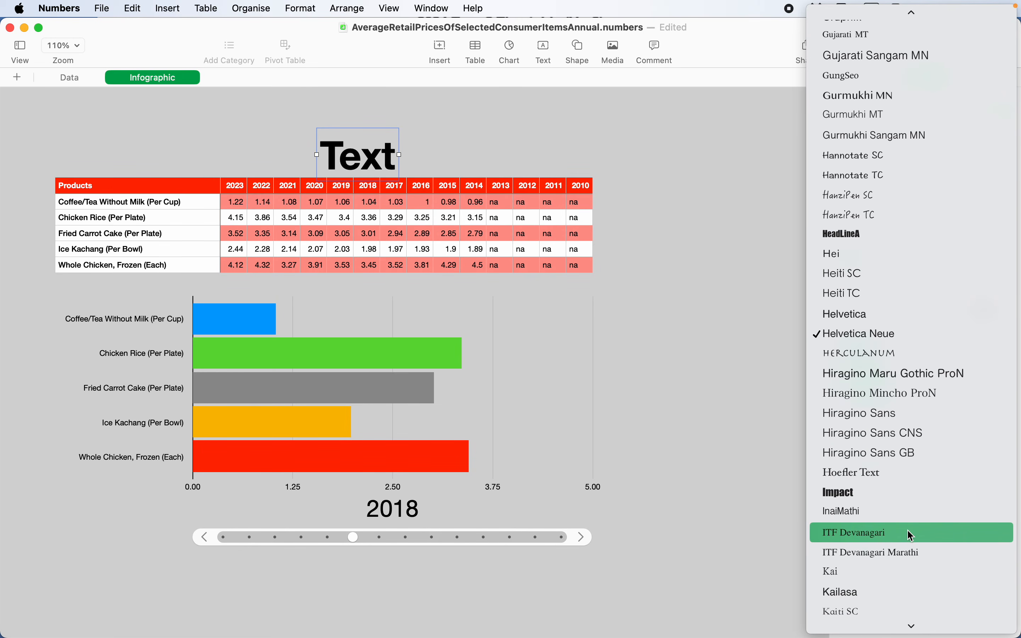
pyautogui.scroll(7, 908, 531)
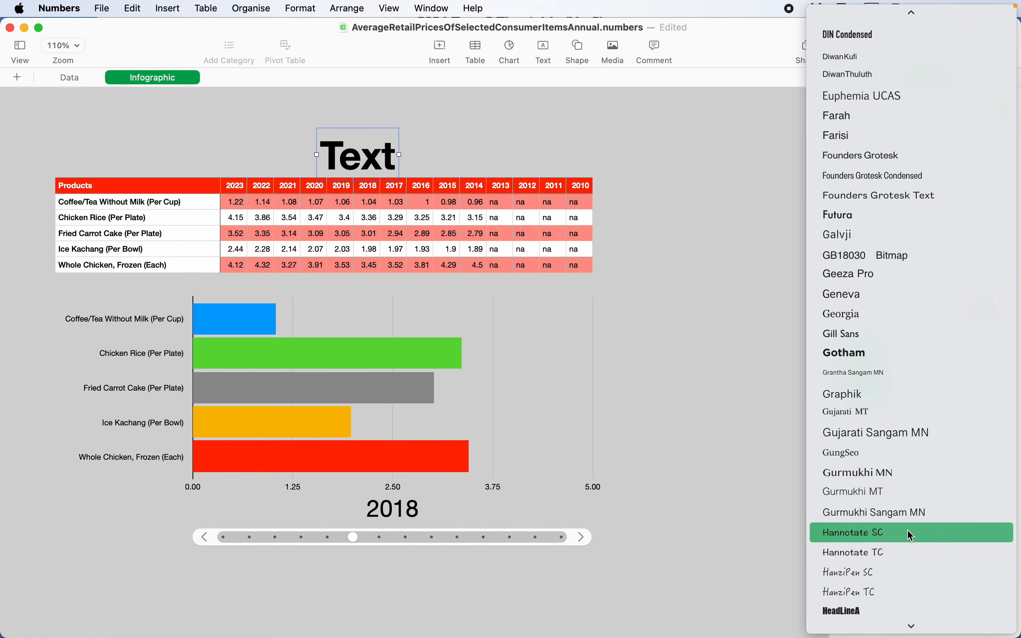
pyautogui.scroll(7, 872, 264)
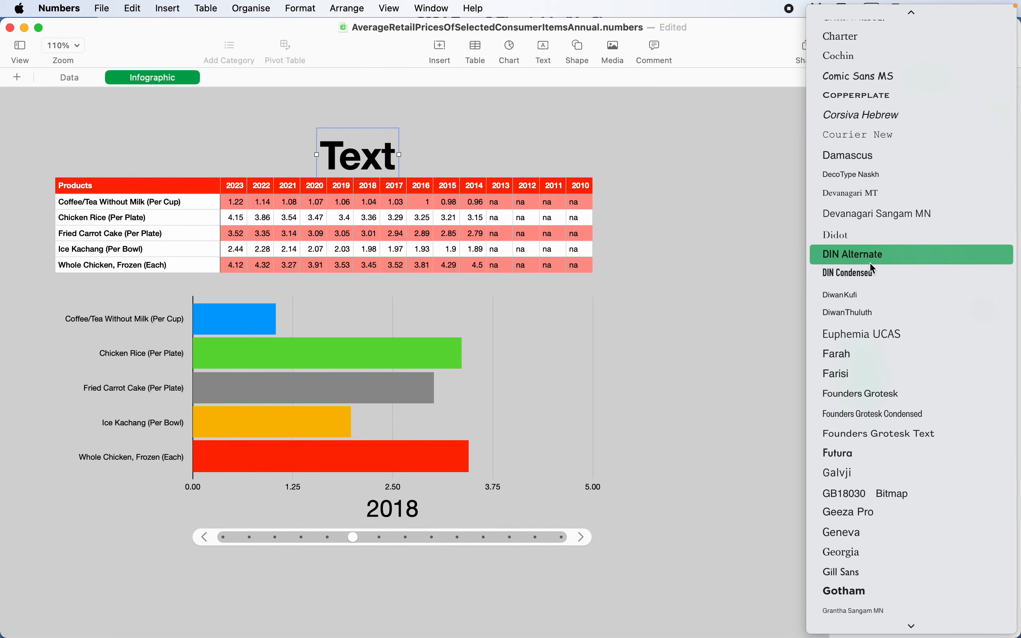
pyautogui.scroll(2, 872, 268)
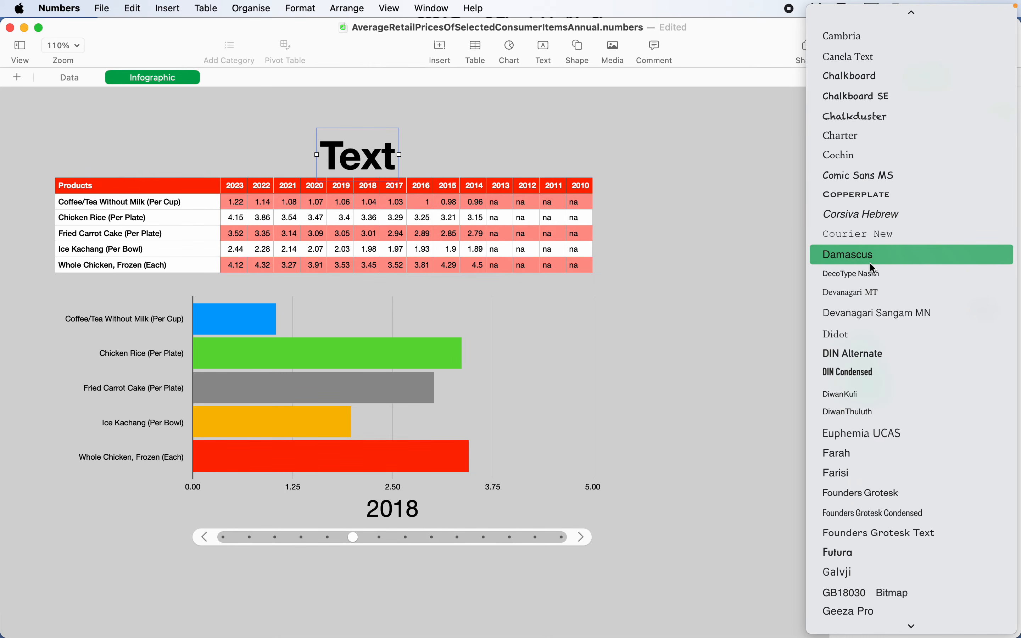
pyautogui.click(871, 125)
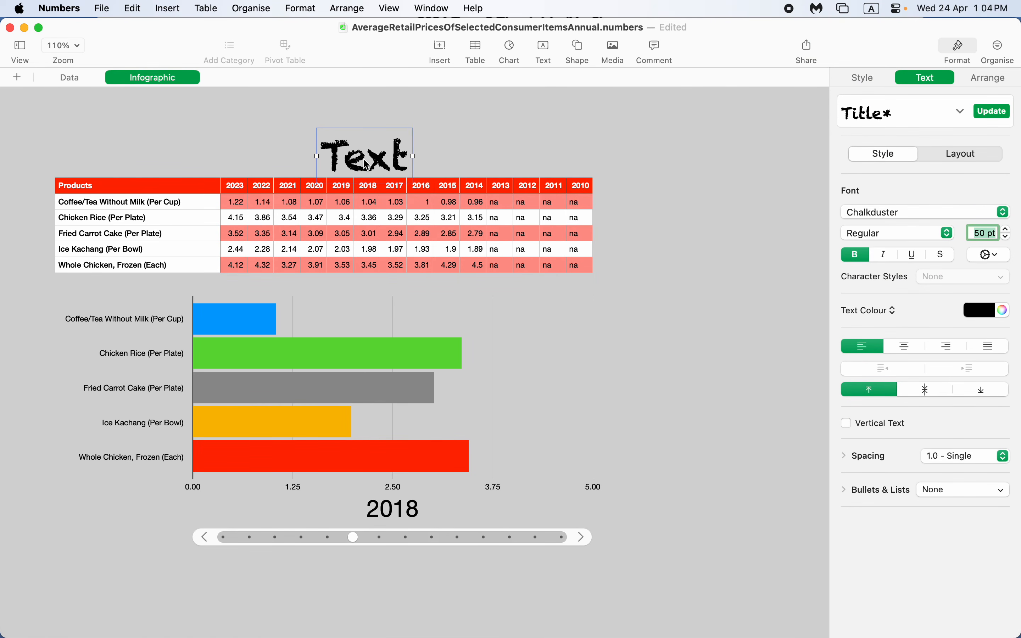
# Step: Replace the placeholder title with "Cost of Living" and move it clear of the price table, just above it
pyautogui.write('Co')
pyautogui.click(531, 135)
pyautogui.click(337, 164)
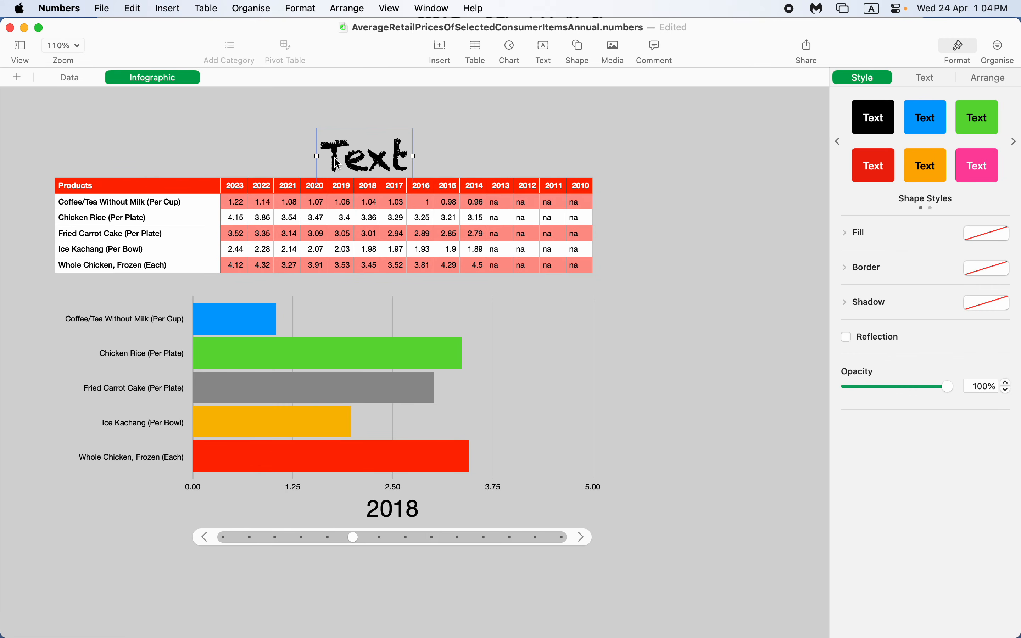
pyautogui.write('Cost of ')
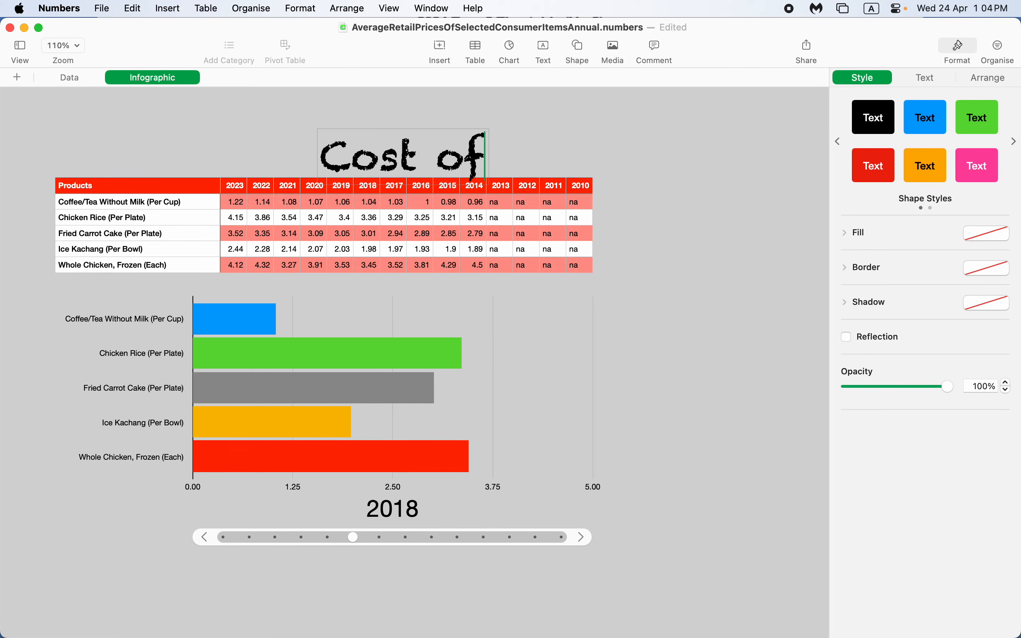
pyautogui.write('Living')
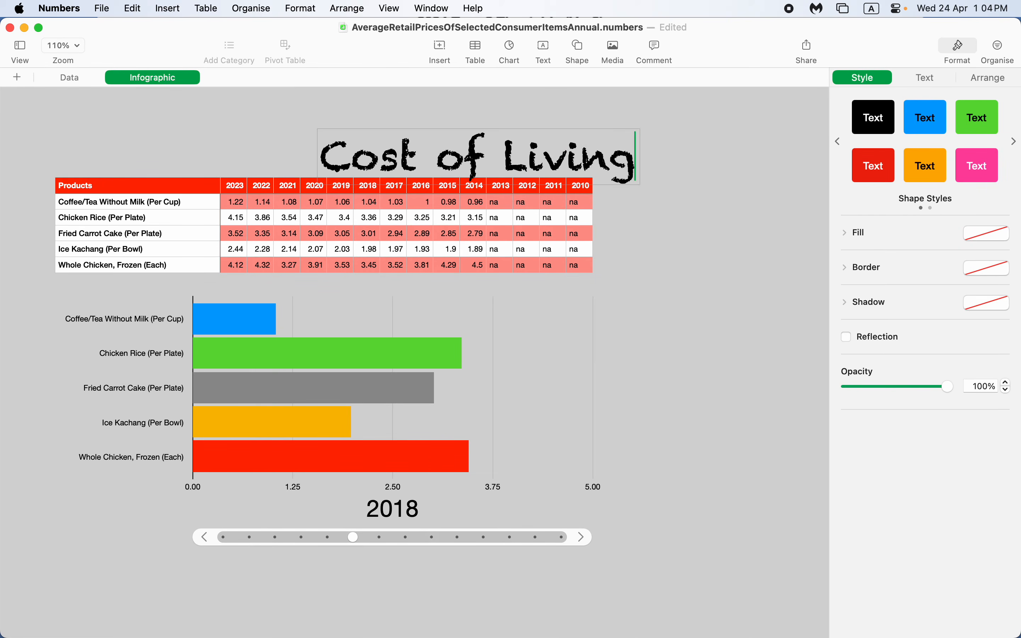
pyautogui.click(724, 253)
pyautogui.moveTo(617, 171); pyautogui.dragTo(496, 153)
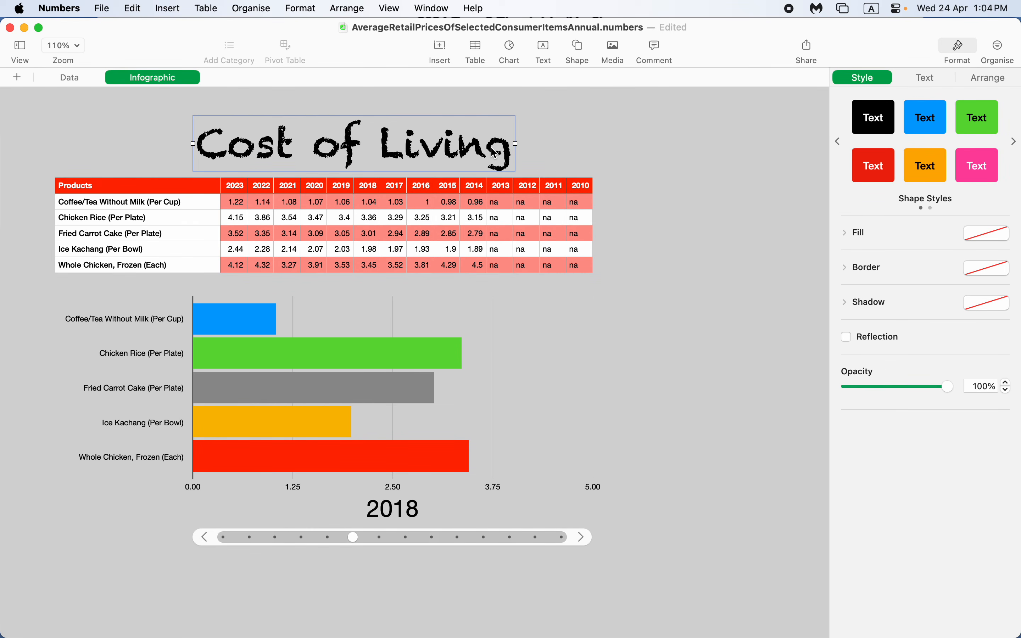
pyautogui.click(753, 195)
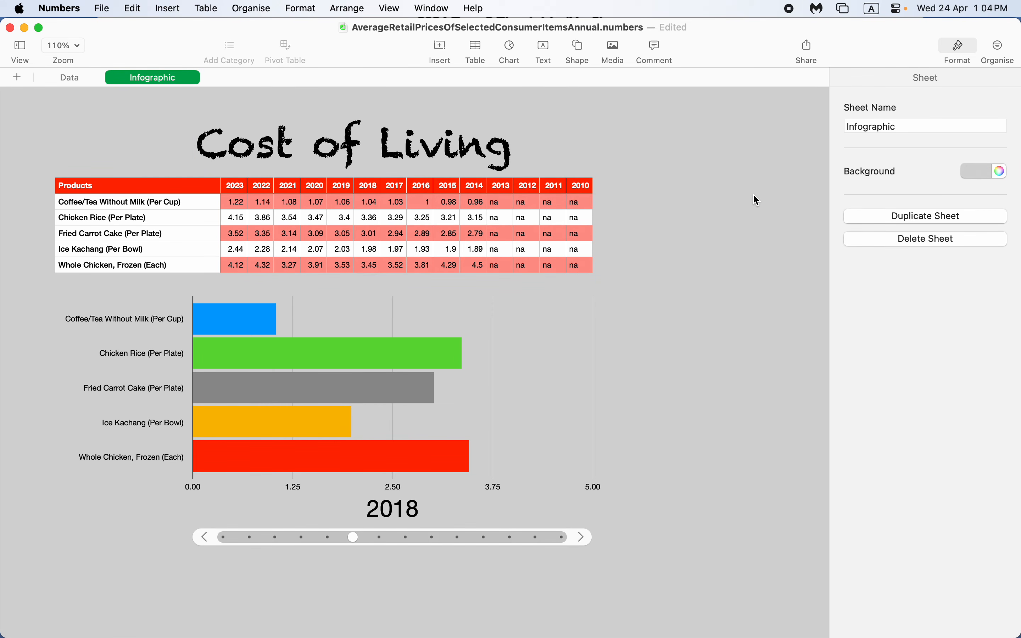
pyautogui.press('super+Tab')
pyautogui.press('super+Tab')
pyautogui.press('super+o')
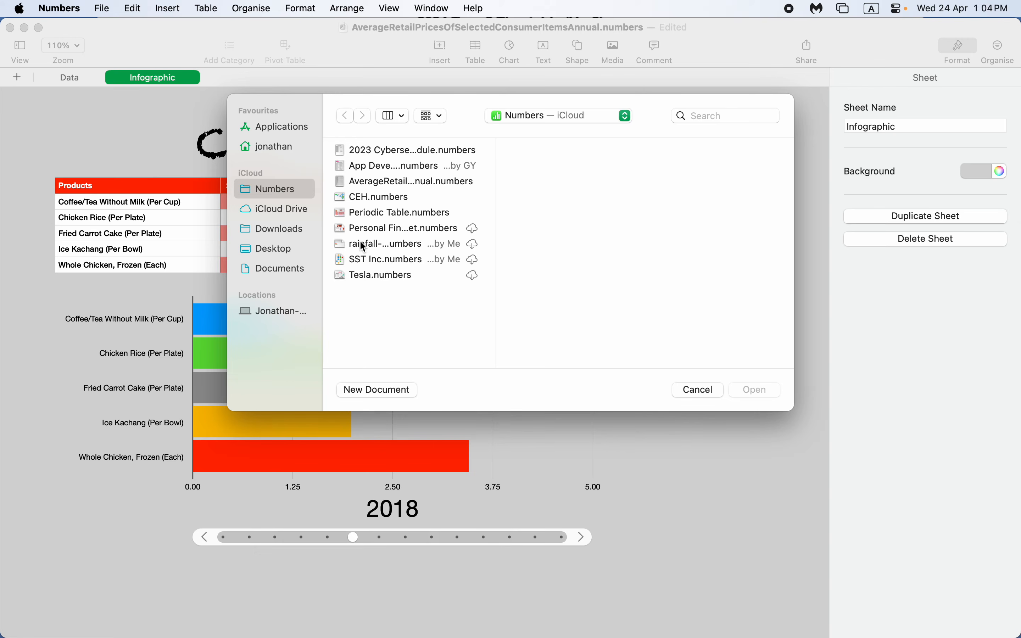
pyautogui.click(277, 249)
pyautogui.doubleClick(413, 243)
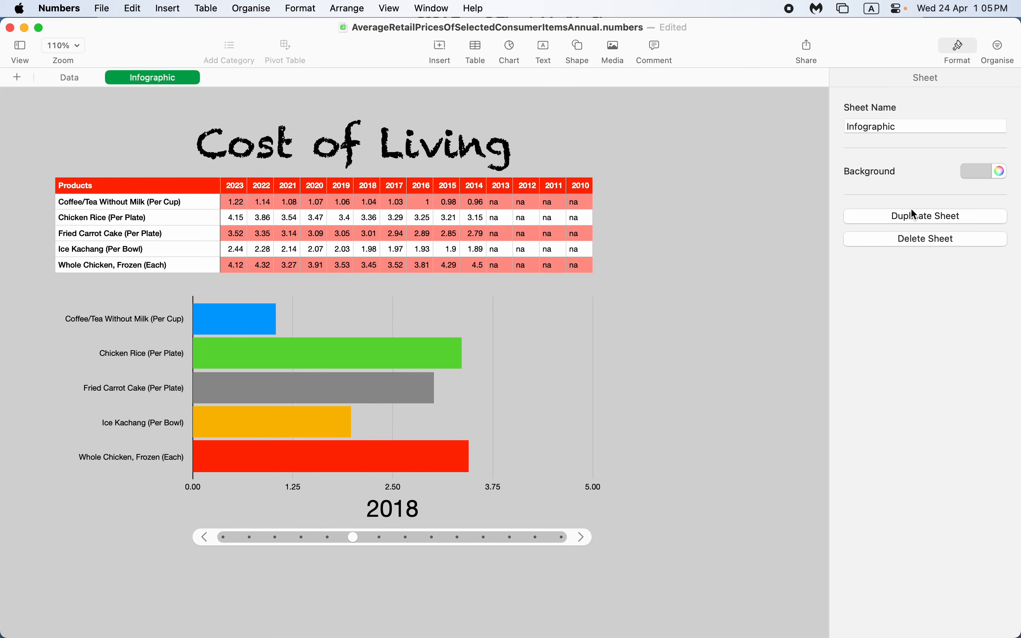
# Step: Shift the title, table and chart together down and to the right to centre them, and hide the formatting sidebar
pyautogui.press('super+a')
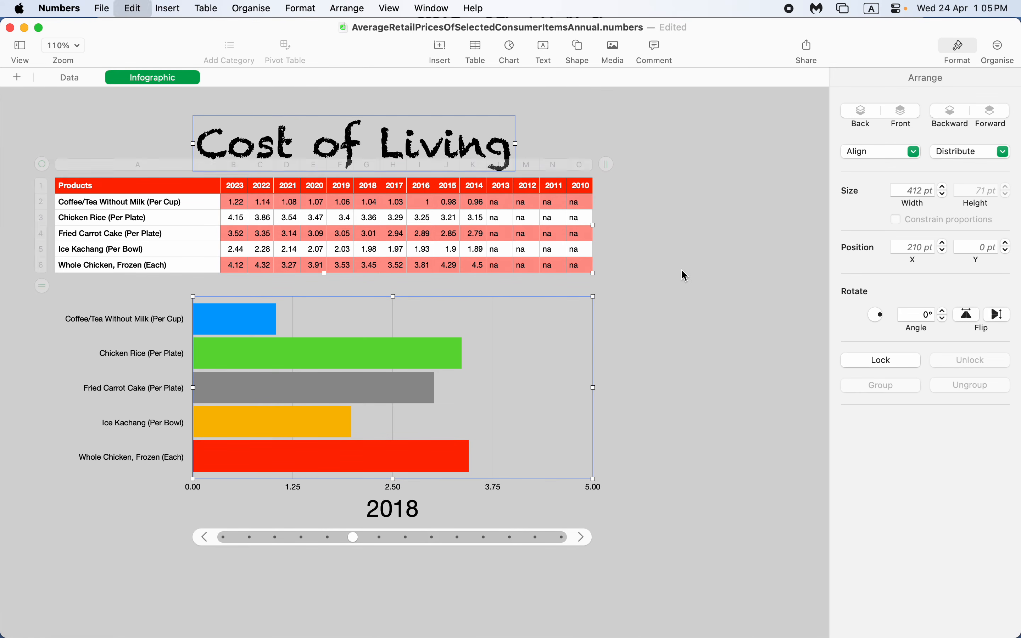
pyautogui.moveTo(390, 146); pyautogui.dragTo(504, 183)
pyautogui.click(962, 48)
pyautogui.click(896, 338)
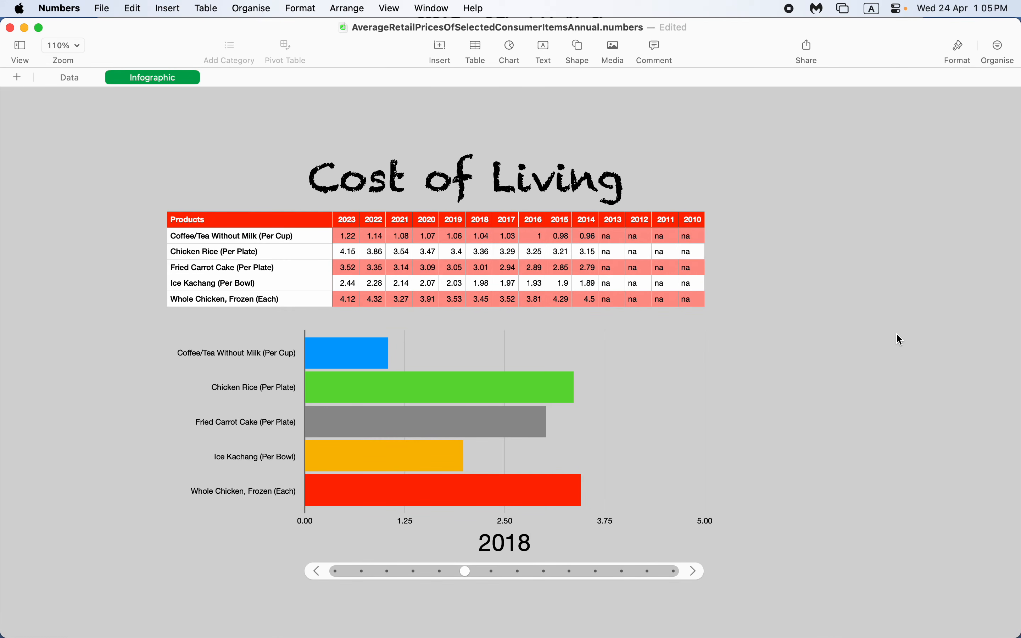
# Step: Switch to Safari, open the Redbubble stickers link attached to the assignment, and search the stickers for "mee rebus"
pyautogui.press('super+Tab')
pyautogui.press('super+Tab')
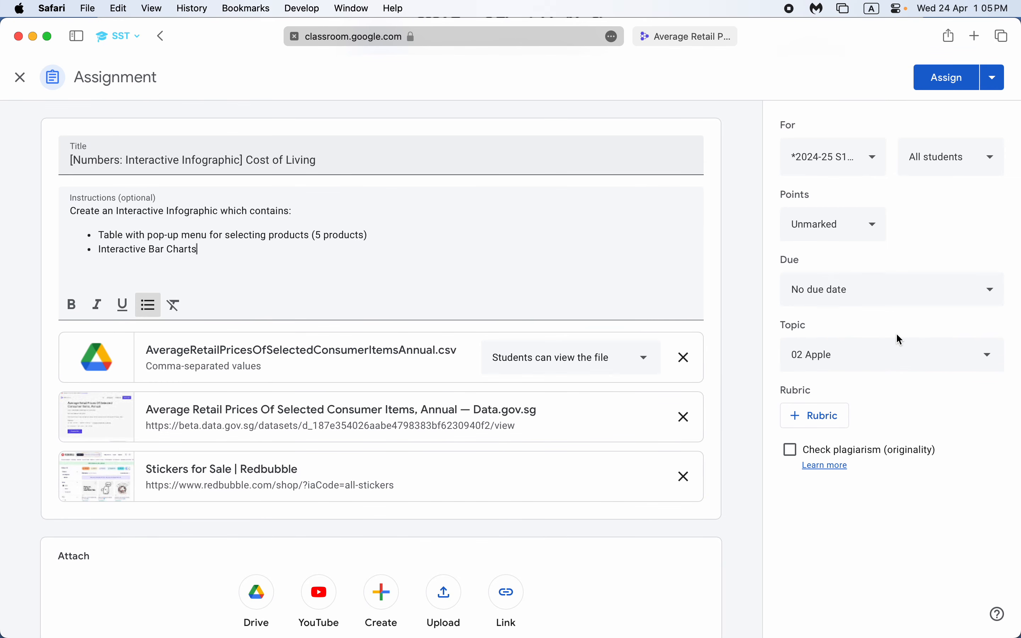
pyautogui.click(263, 470)
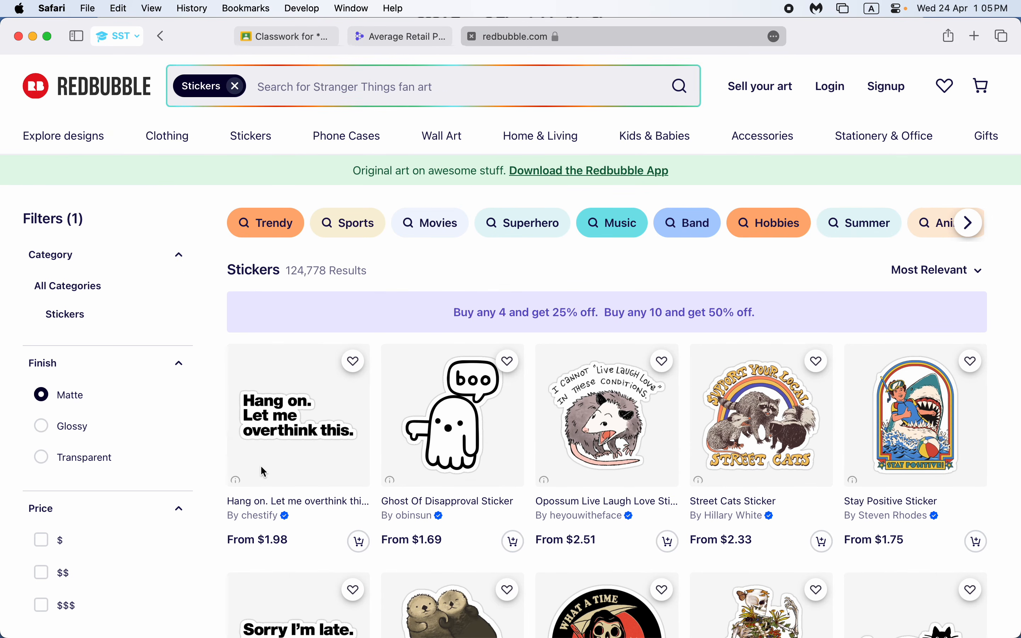
pyautogui.click(403, 94)
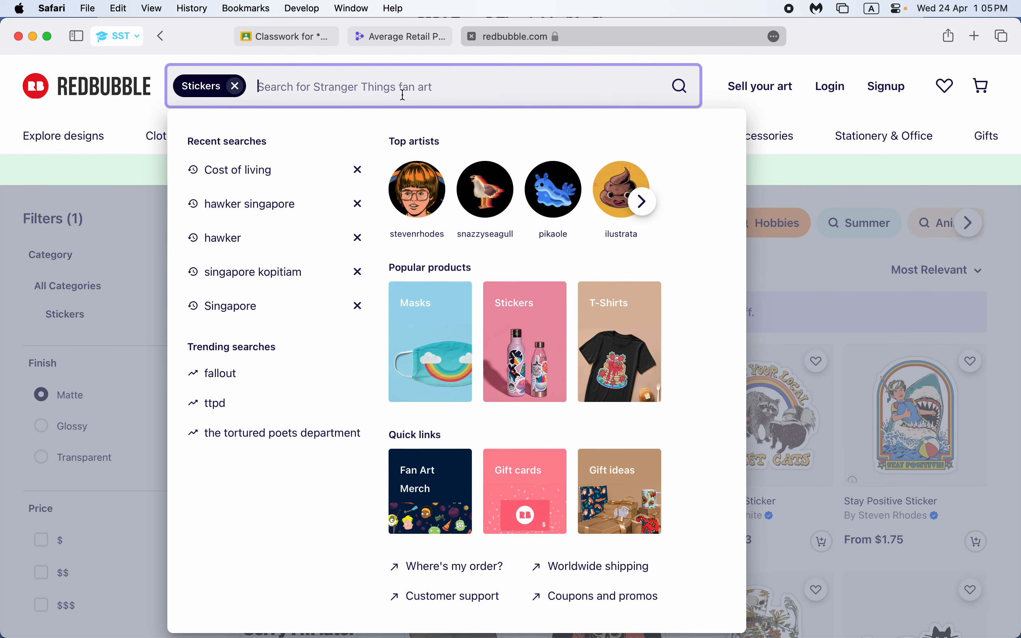
pyautogui.write('mee rebus')
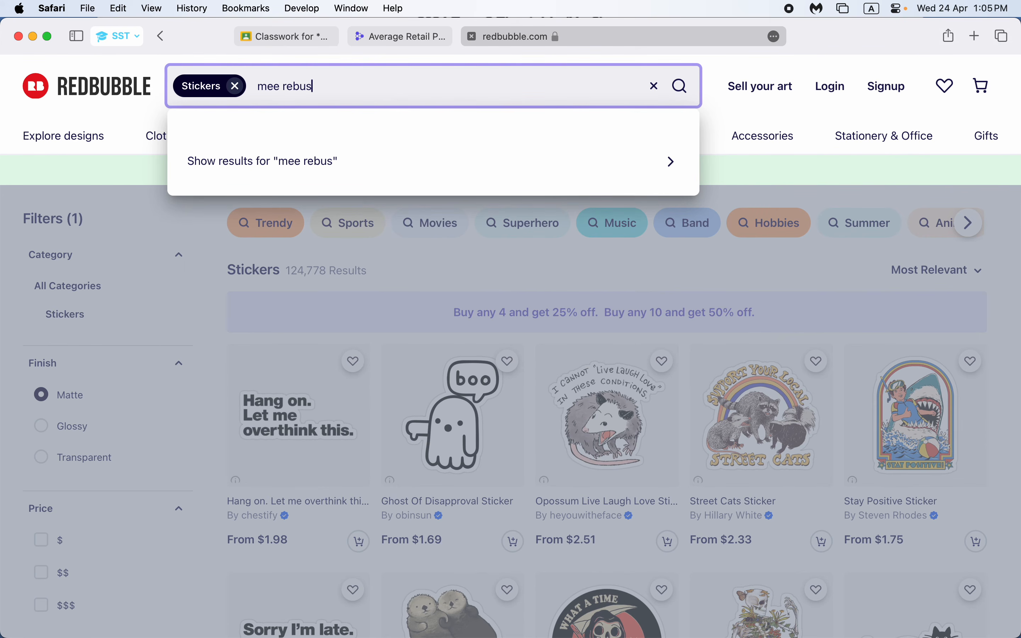
pyautogui.press('Return')
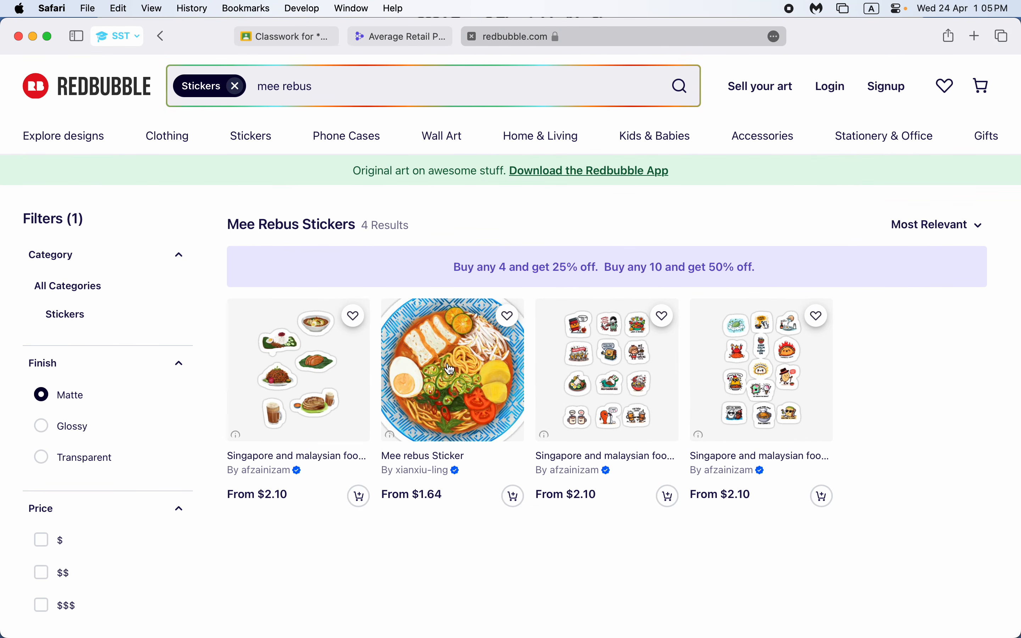
# Step: Copy the Mee rebus Sticker image, then check the pictures on its product page and return to the search results
pyautogui.rightClick(466, 391)
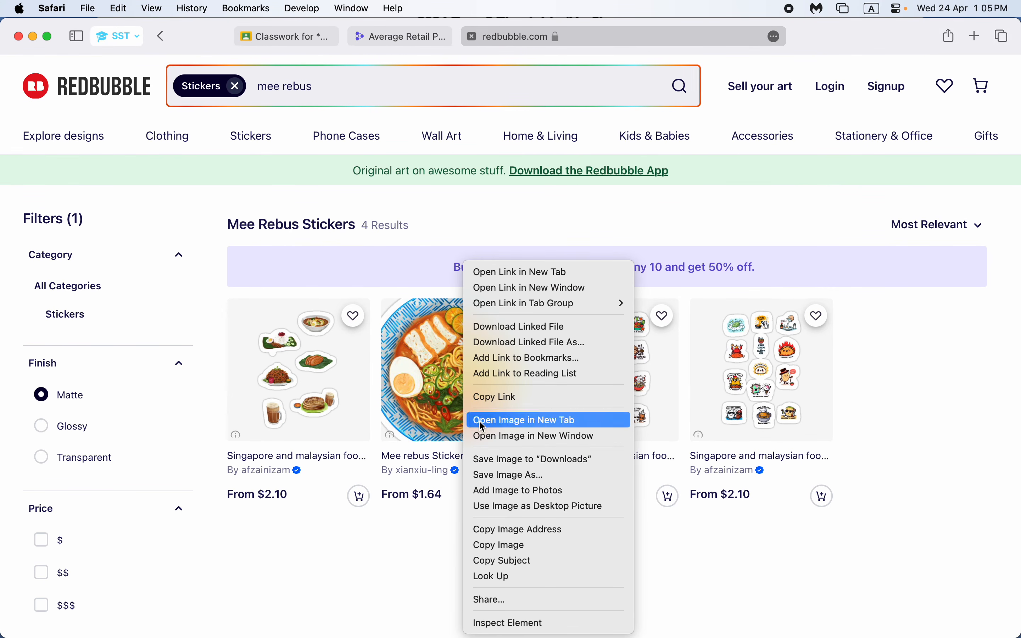
pyautogui.click(520, 546)
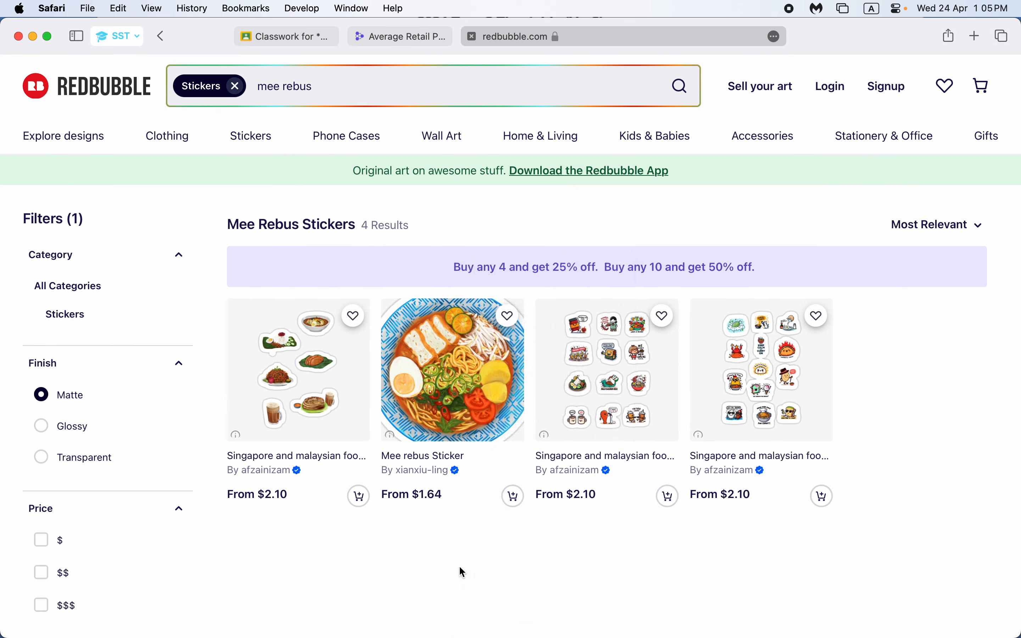
pyautogui.click(468, 384)
pyautogui.click(53, 383)
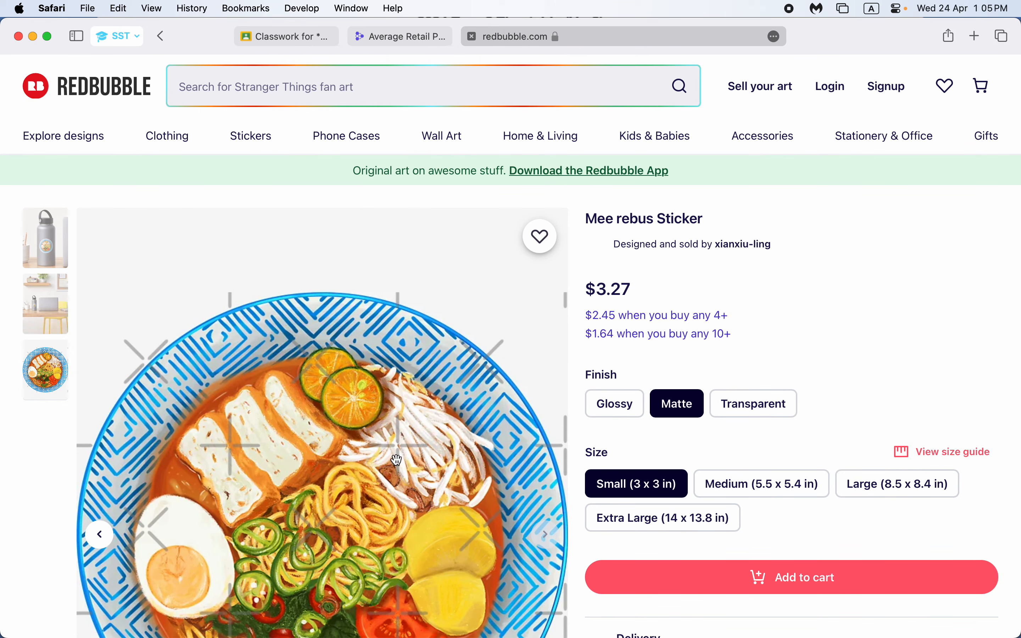
pyautogui.hscroll(-5, 379, 458)
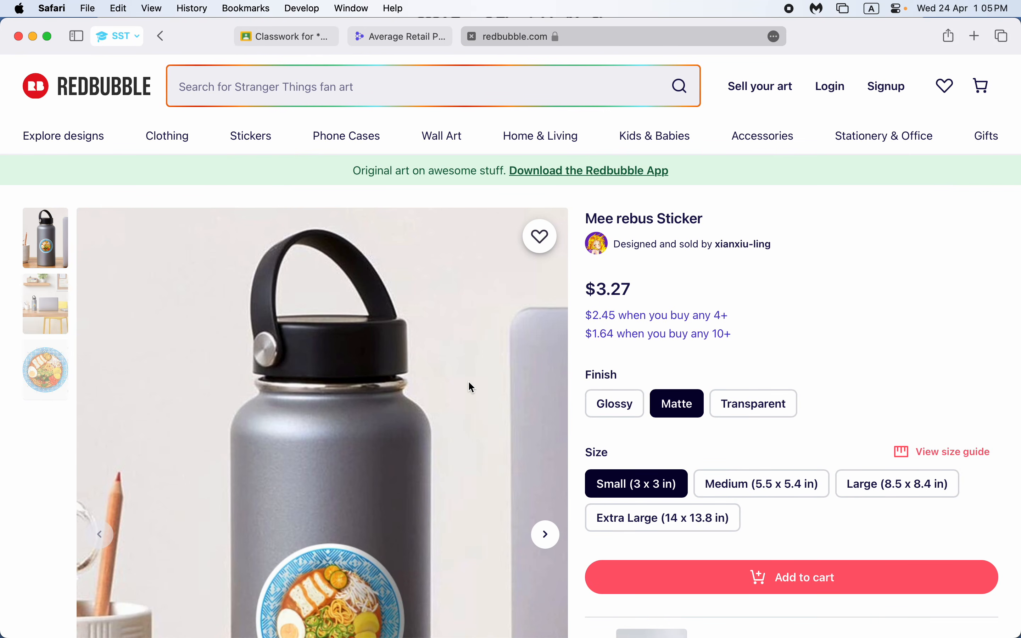
pyautogui.hscroll(-5, 468, 381)
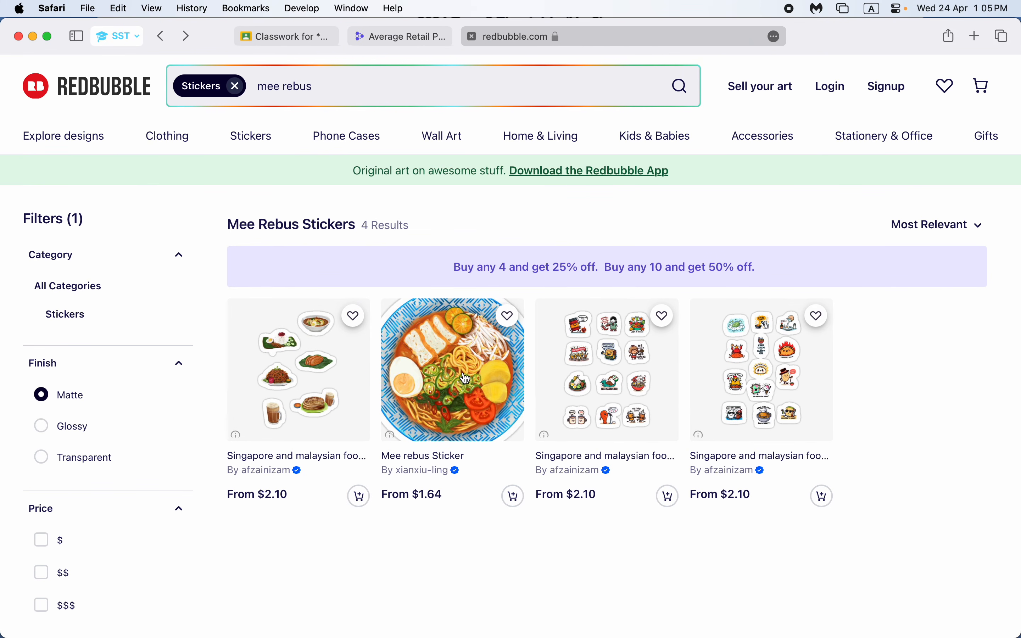
# Step: Copy the Mee rebus Sticker image from the search results and paste it onto the Infographic sheet in Numbers
pyautogui.rightClick(466, 424)
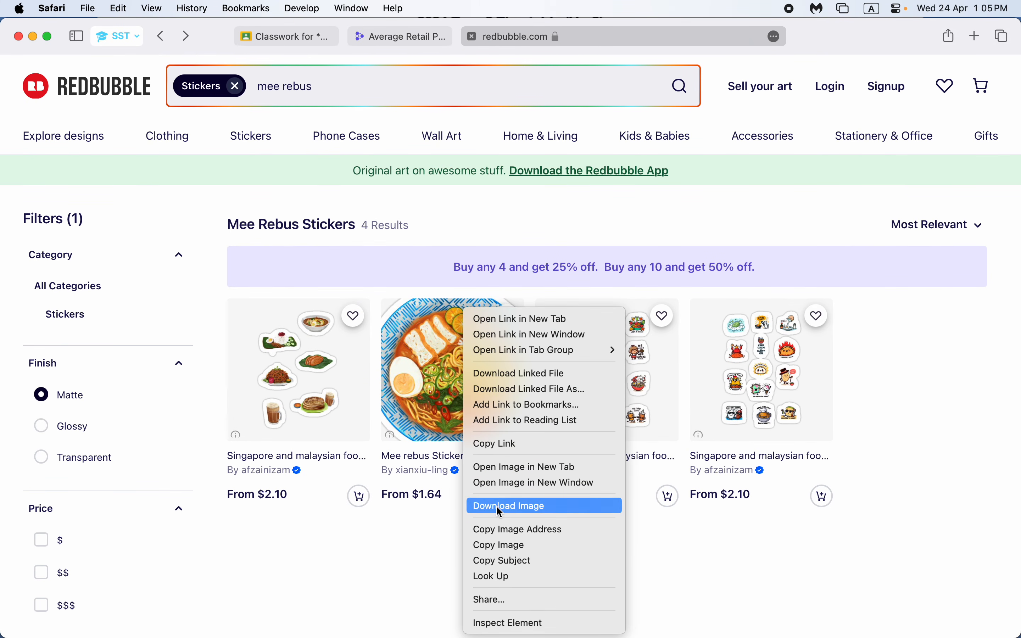
pyautogui.click(513, 549)
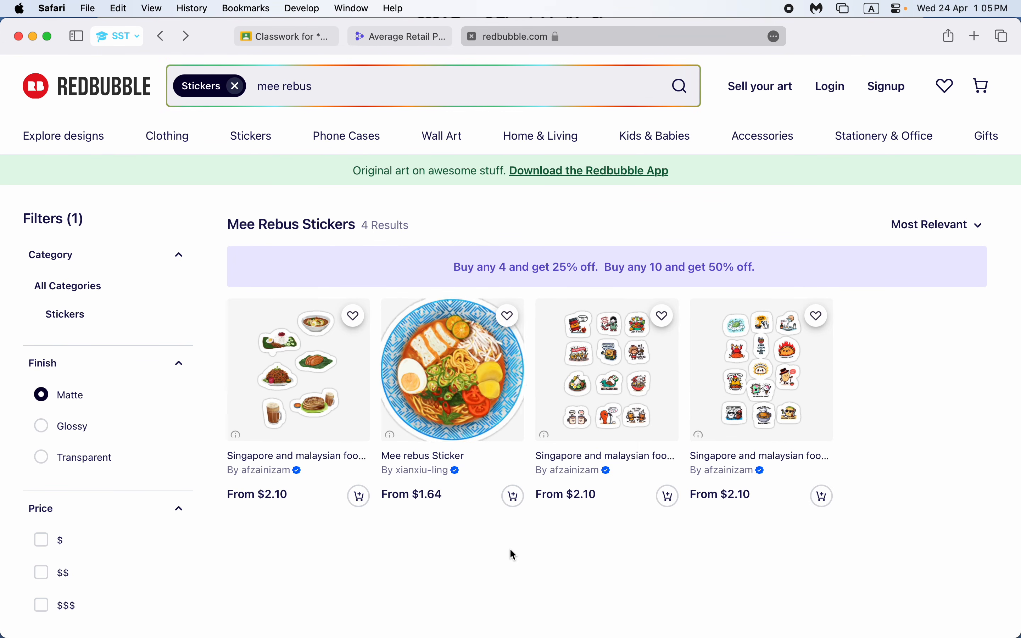
pyautogui.press('super+Tab')
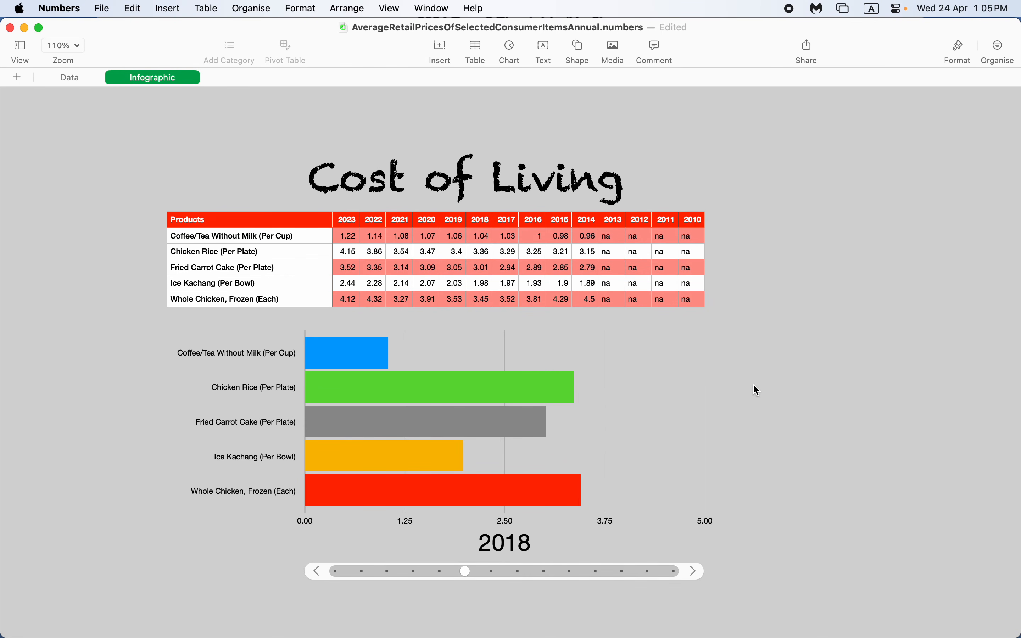
pyautogui.press('super+v')
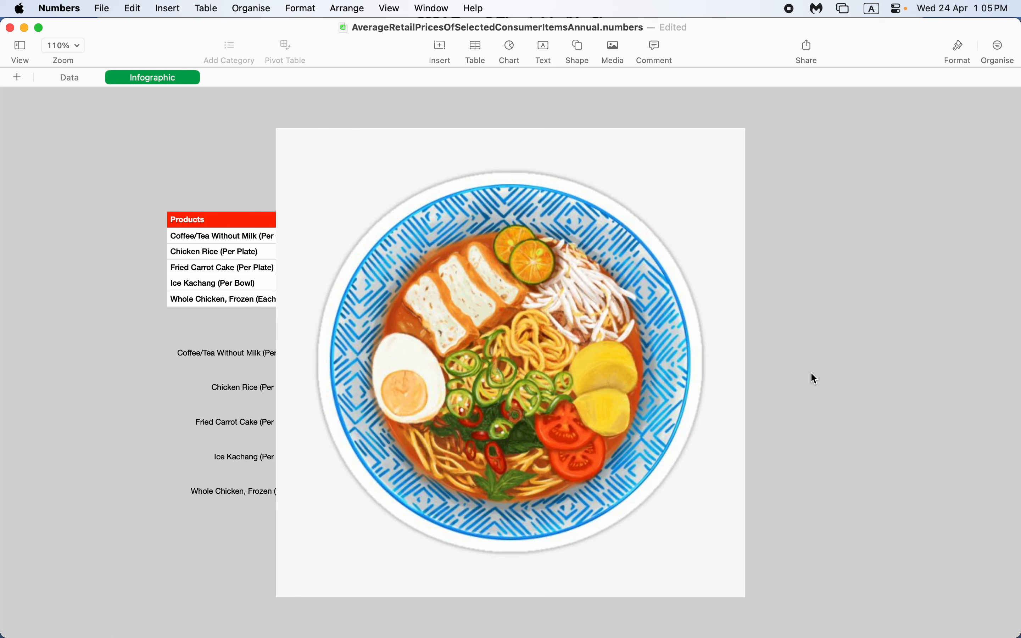
# Step: Make the mee rebus image's light grey backdrop transparent, resetting the automatic background removal and picking the backdrop colour manually
pyautogui.click(959, 47)
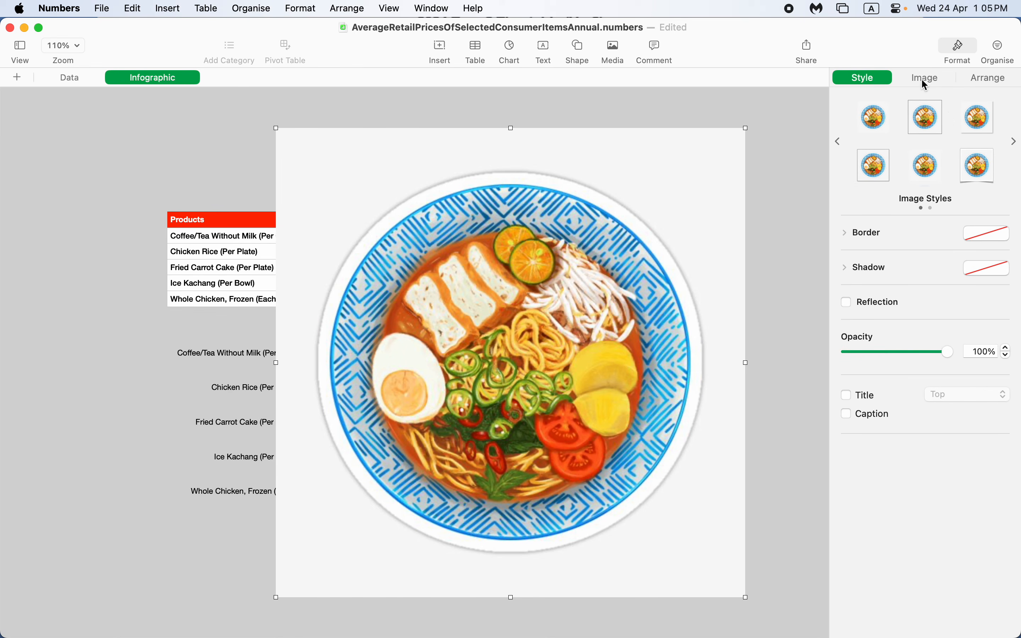
pyautogui.click(925, 80)
pyautogui.click(923, 220)
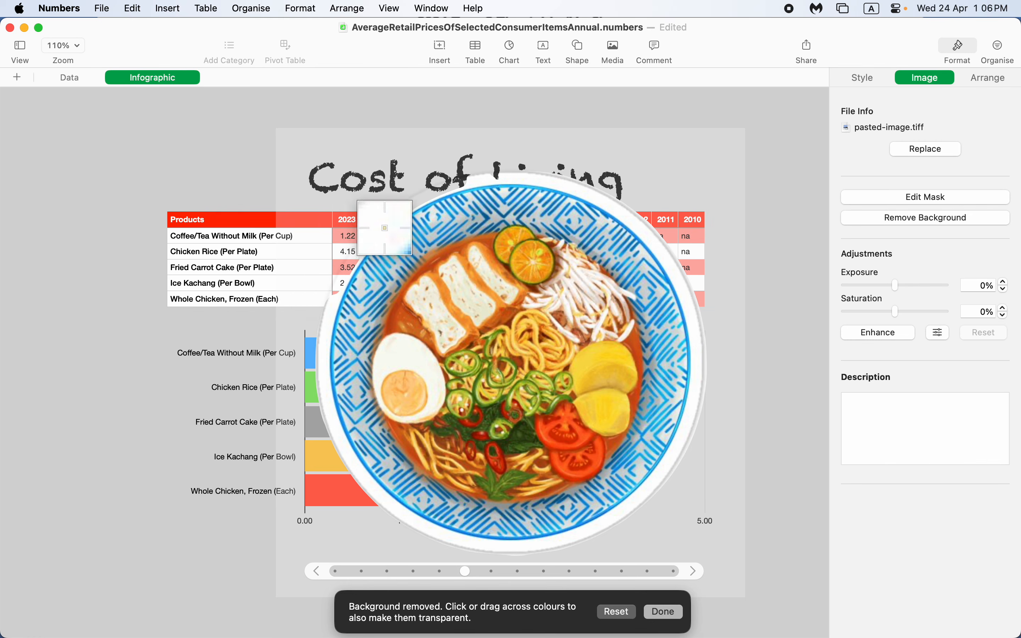
pyautogui.click(617, 616)
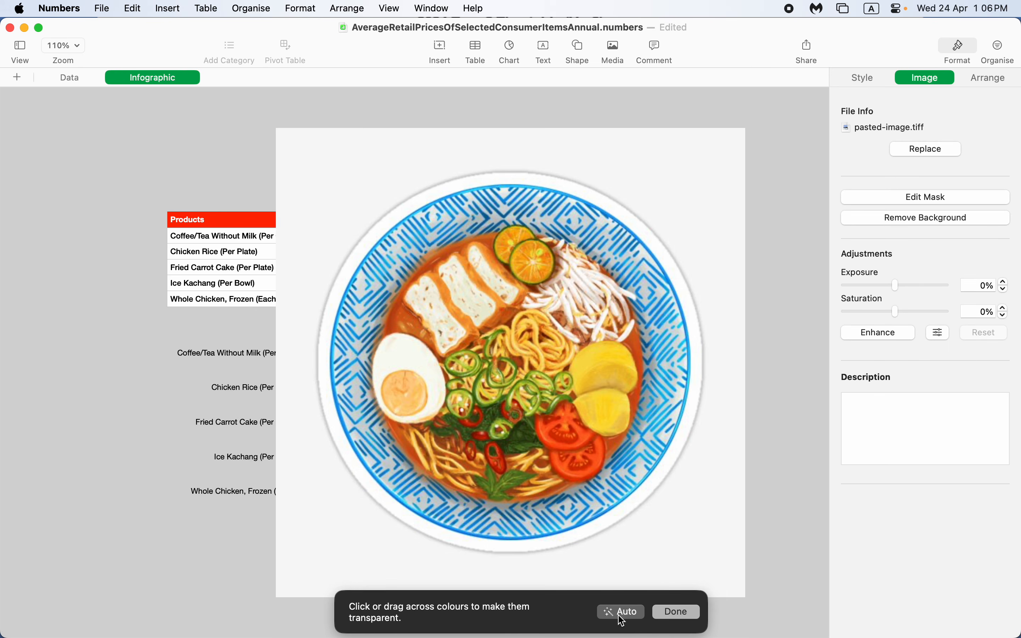
pyautogui.moveTo(686, 518); pyautogui.dragTo(688, 519)
pyautogui.click(678, 612)
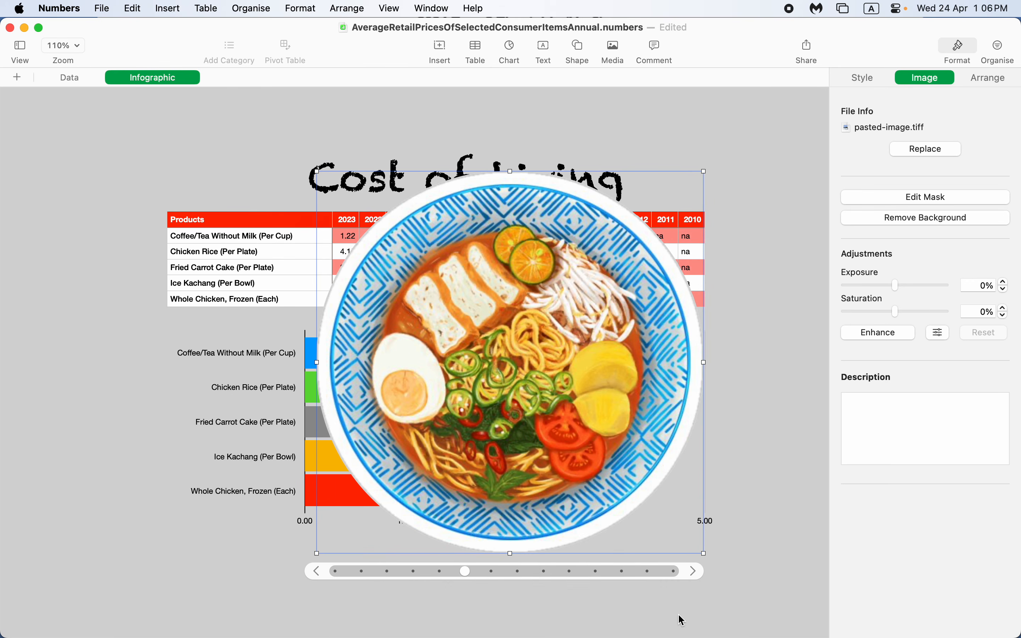
# Step: Set the mee rebus image's width to 150 pt with constrained proportions and place it just to the right of the price table
pyautogui.click(988, 80)
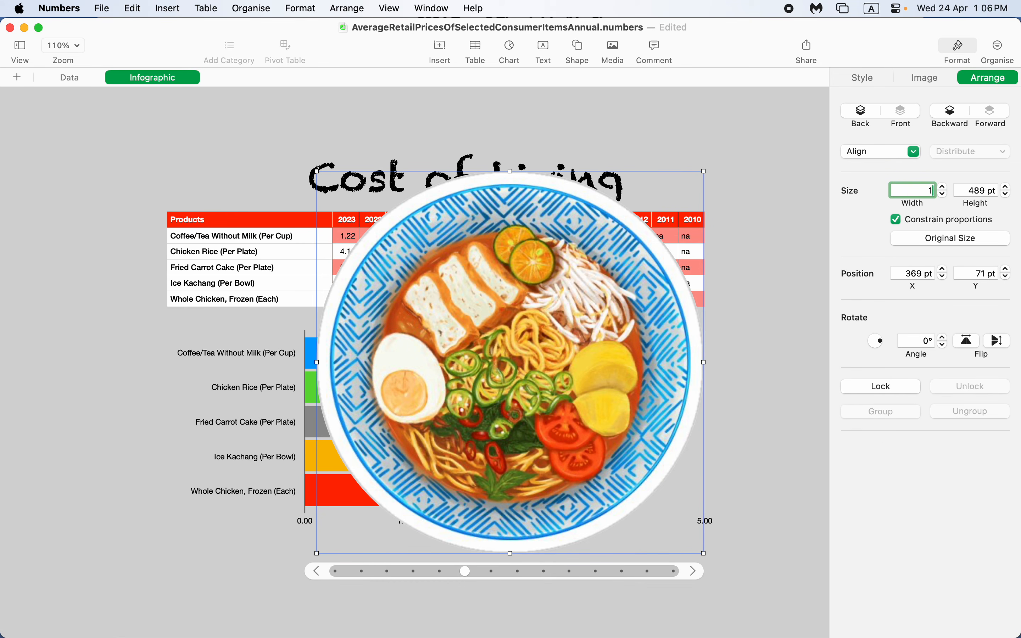
pyautogui.press('Return')
pyautogui.moveTo(409, 224); pyautogui.dragTo(812, 226)
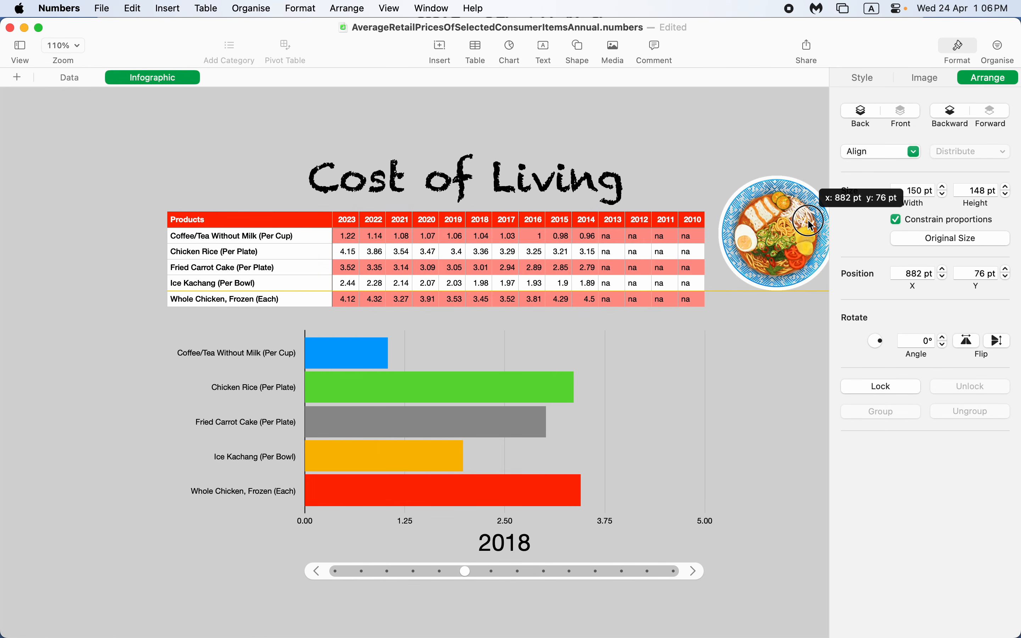
pyautogui.click(775, 369)
pyautogui.hscroll(5, 775, 369)
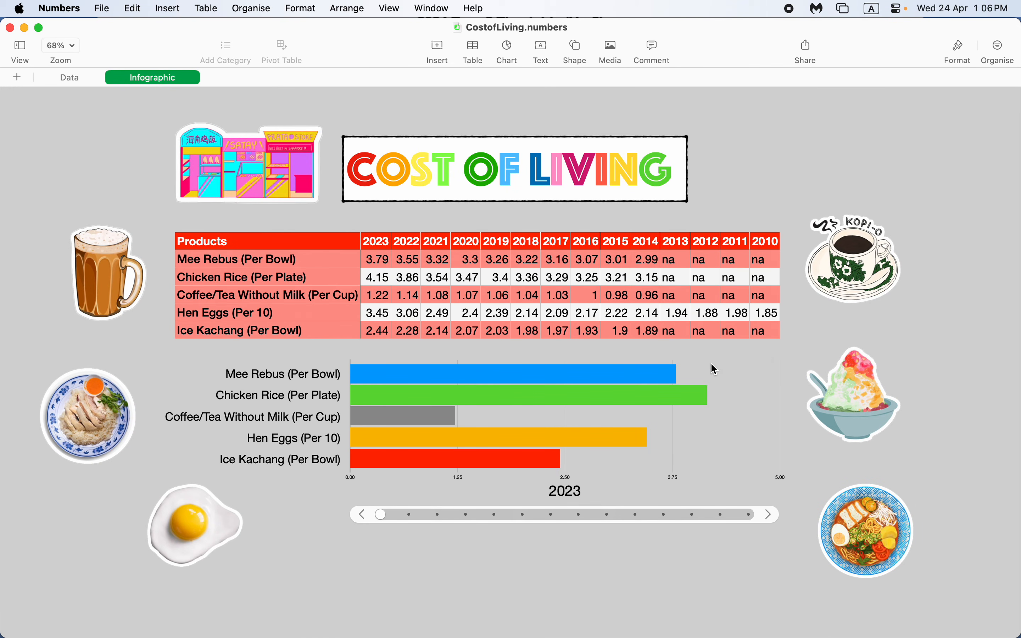
# Step: Switch to Safari and search the Redbubble stickers for "singapore kopi"
pyautogui.press('super+Tab')
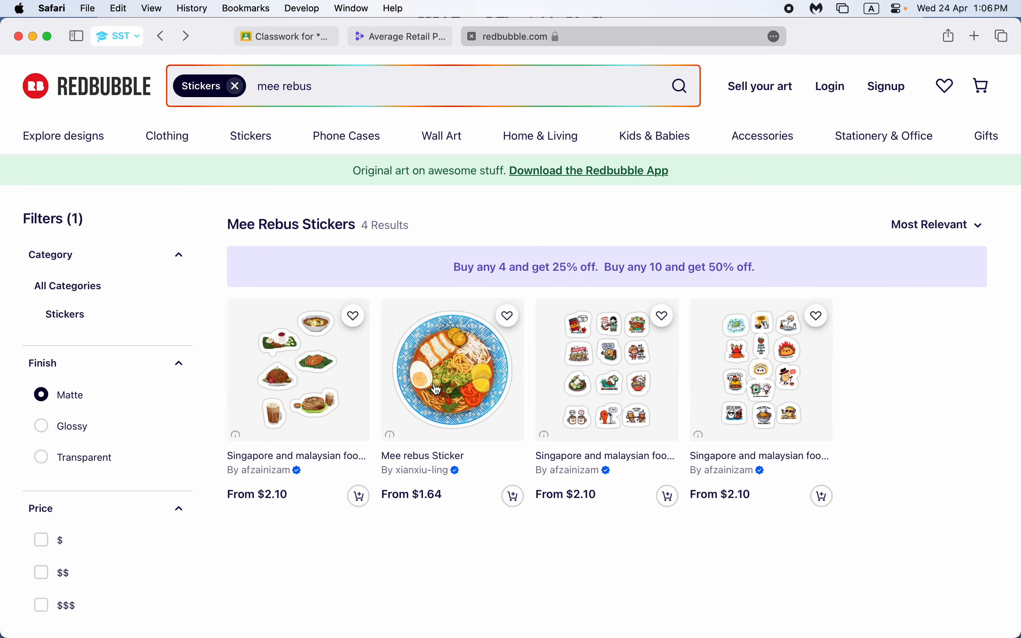
pyautogui.click(318, 90)
pyautogui.write('singapore')
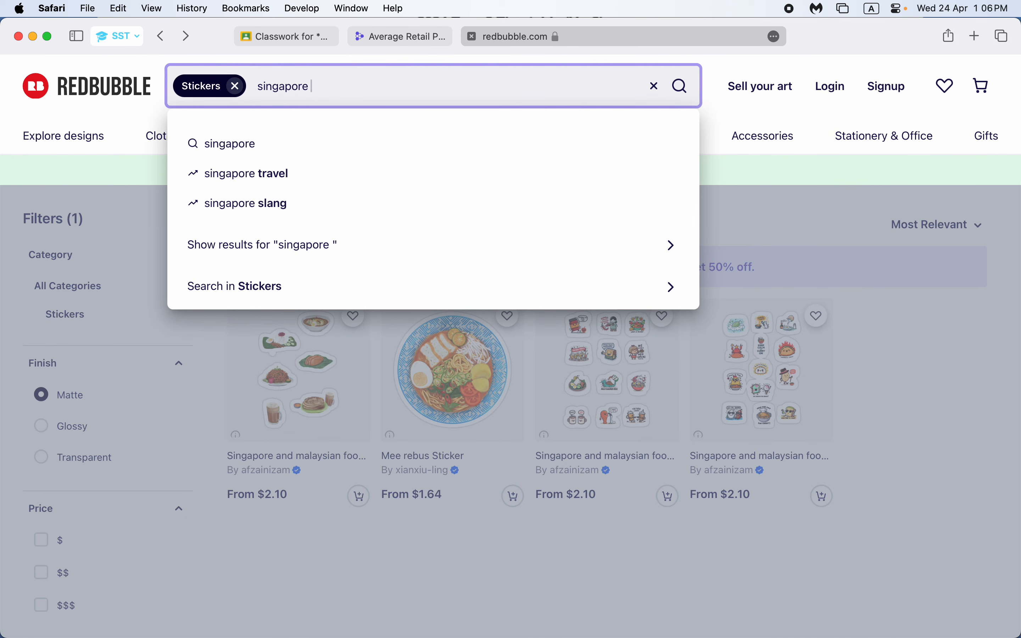
pyautogui.write(' kop')
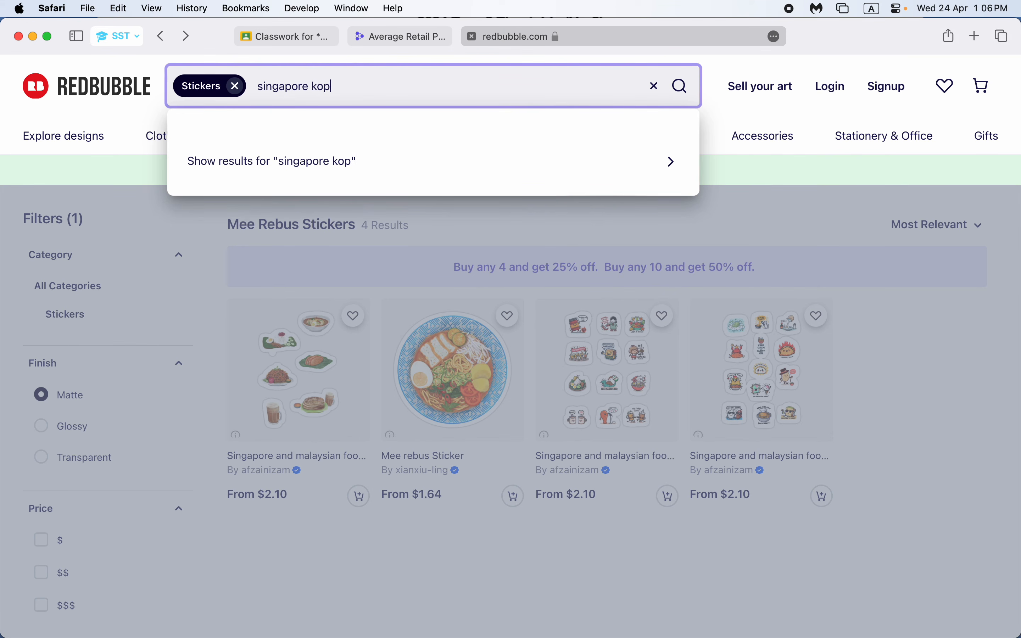
pyautogui.write('i')
pyautogui.press('Return')
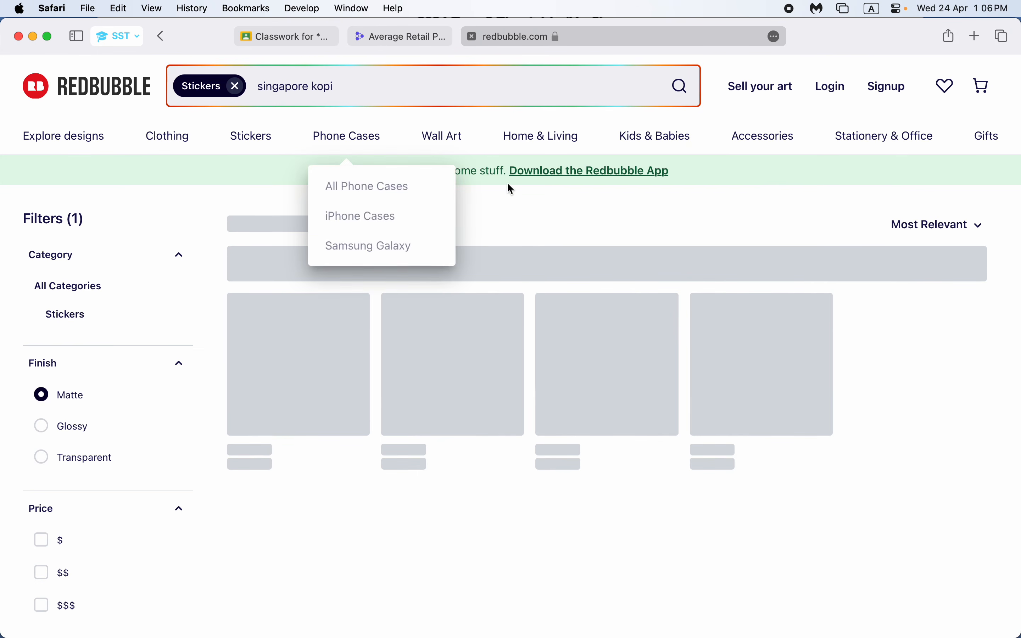
# Step: Copy the Kopitiam Cup Sticker image and paste it onto the Infographic sheet of AverageRetailPricesOfSelectedConsumerItemsAnnual.numbers in Numbers
pyautogui.scroll(-5, 674, 468)
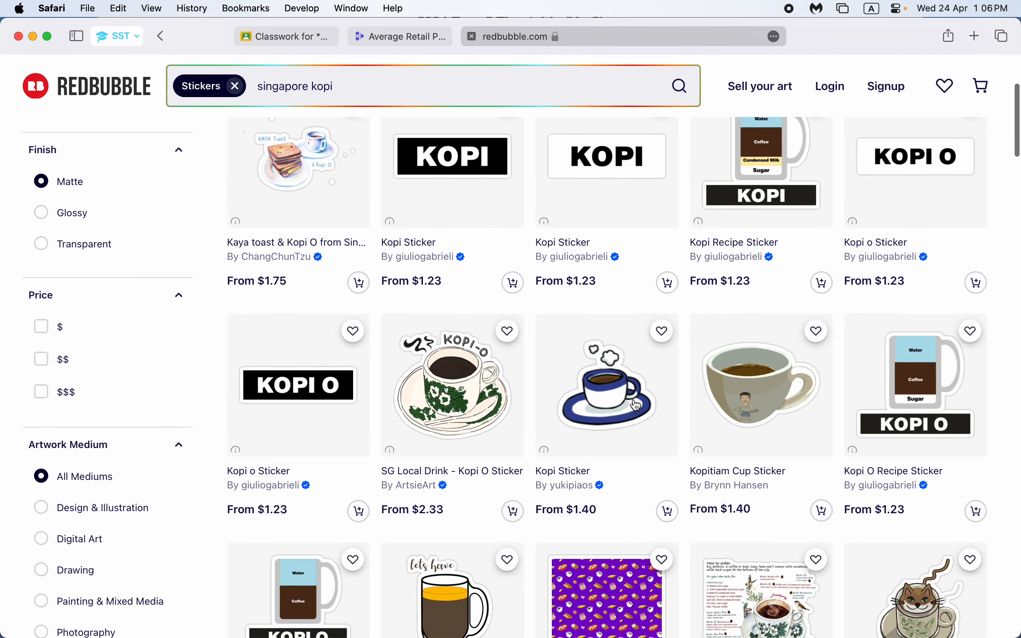
pyautogui.rightClick(754, 395)
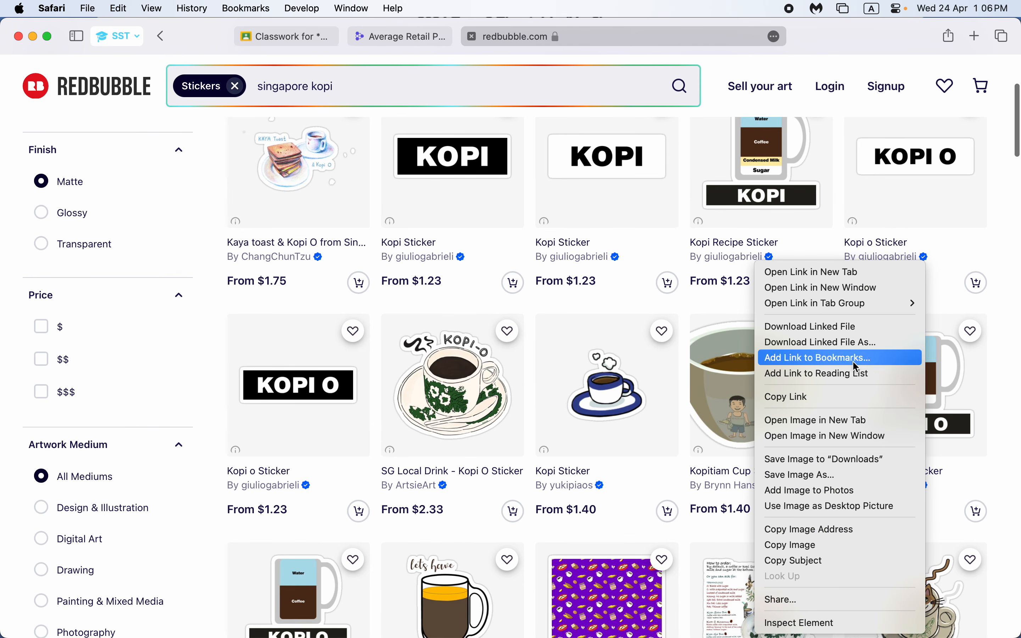
pyautogui.click(809, 546)
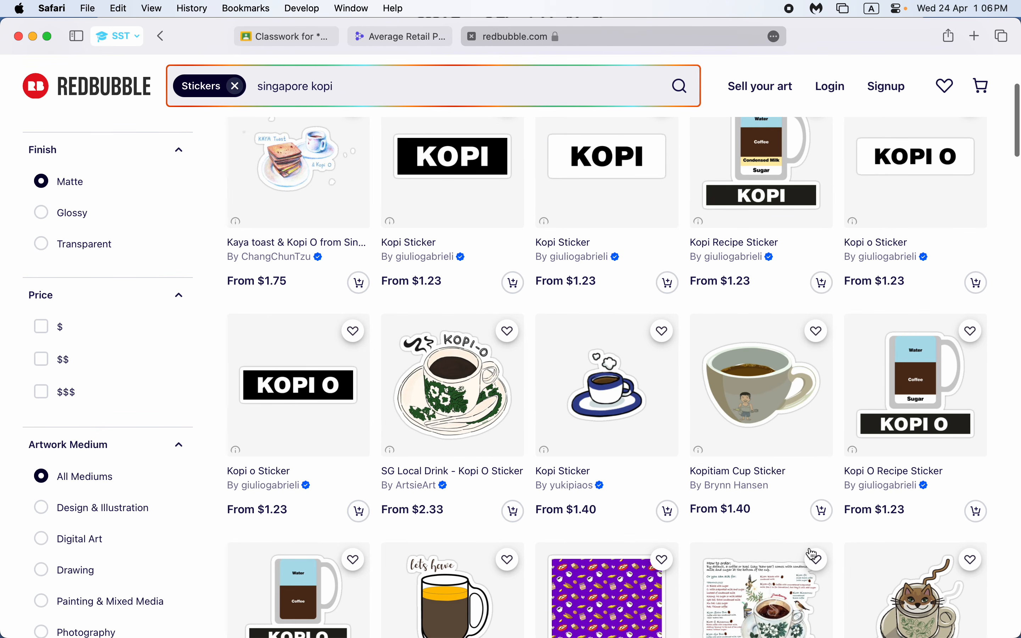
pyautogui.press('super+Tab')
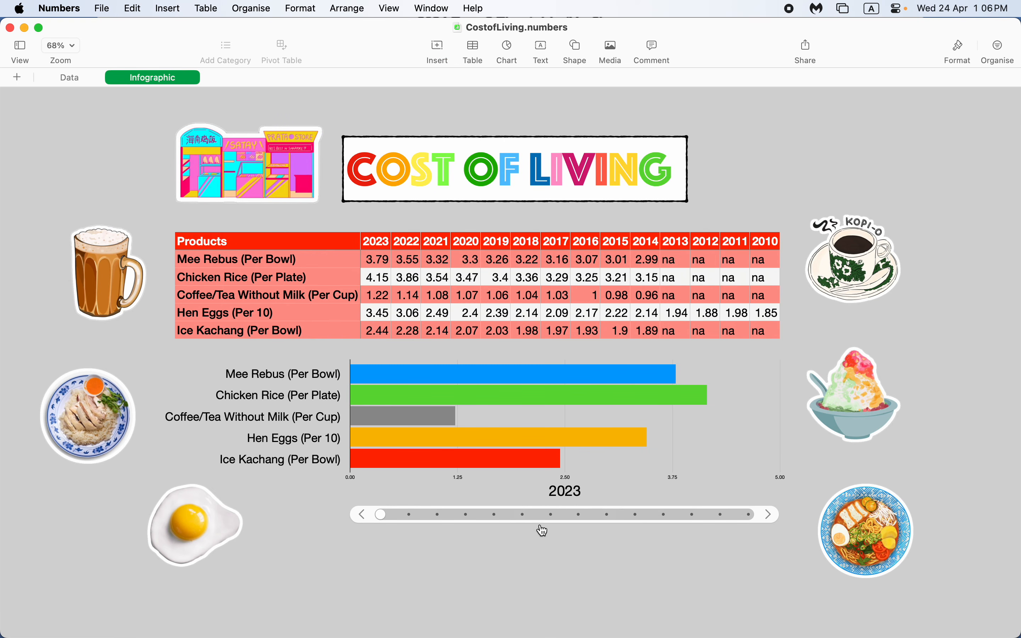
pyautogui.press('super+Tab')
pyautogui.press('super+Tab')
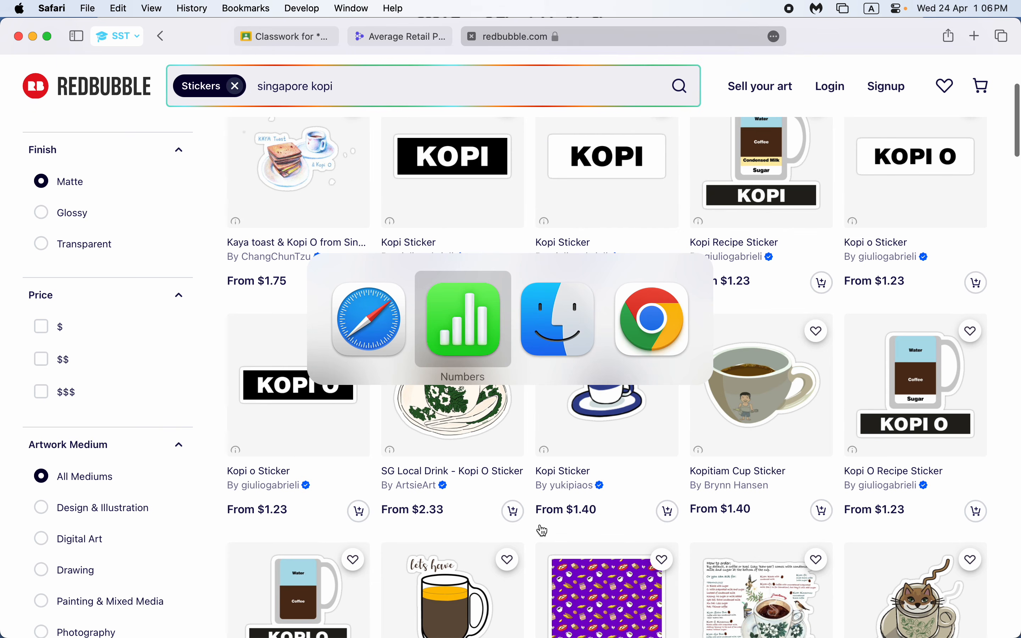
pyautogui.press('super+grave')
pyautogui.press('super+v')
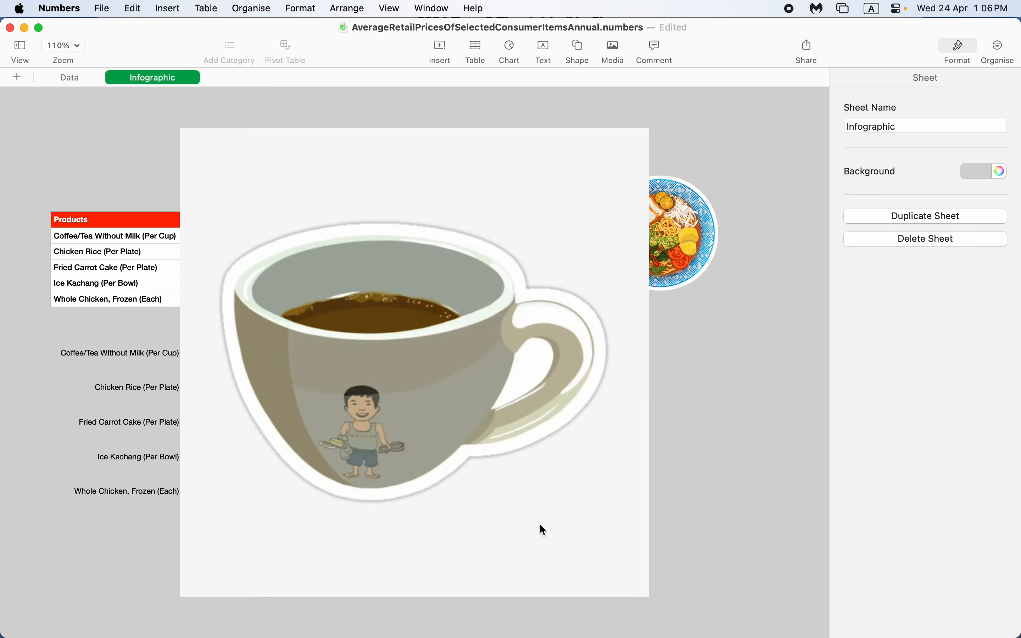
# Step: Make the coffee cup image's backdrop transparent, including the gap inside the handle, by picking the colours manually instead of using automatic removal
pyautogui.click(604, 286)
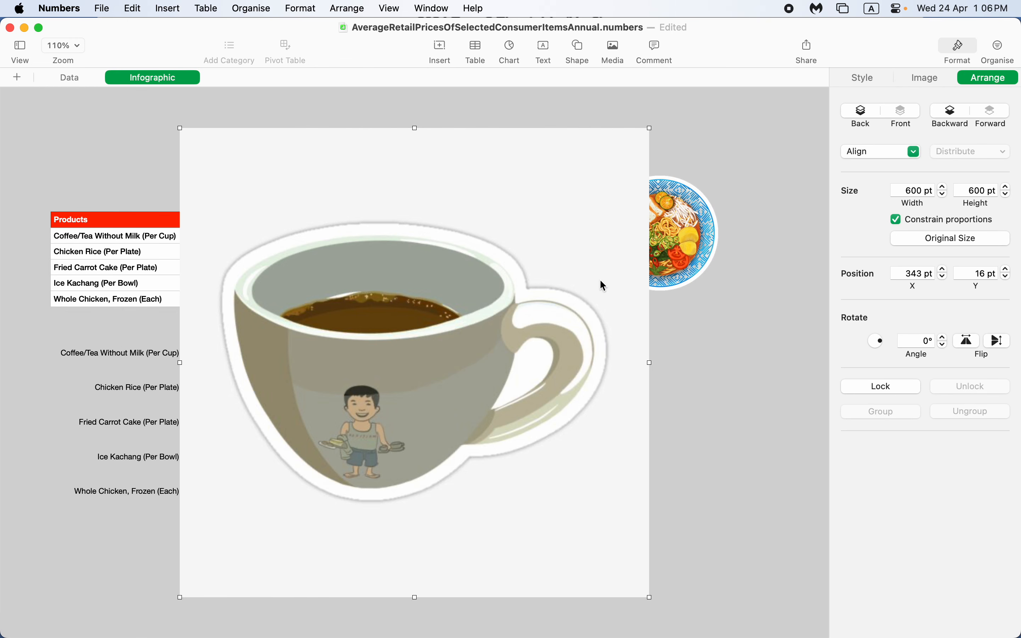
pyautogui.click(924, 79)
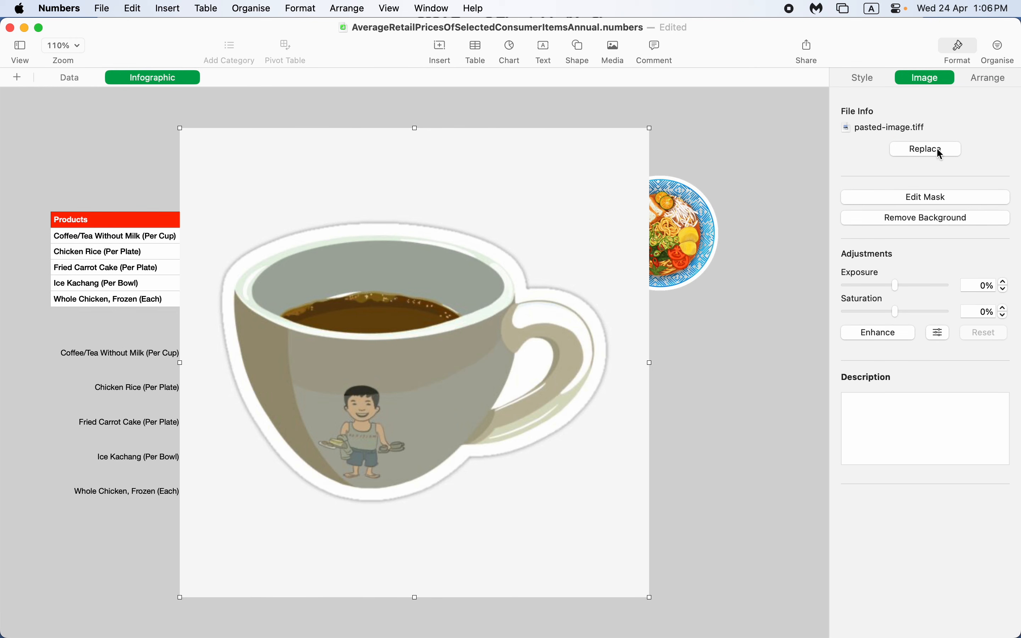
pyautogui.click(909, 219)
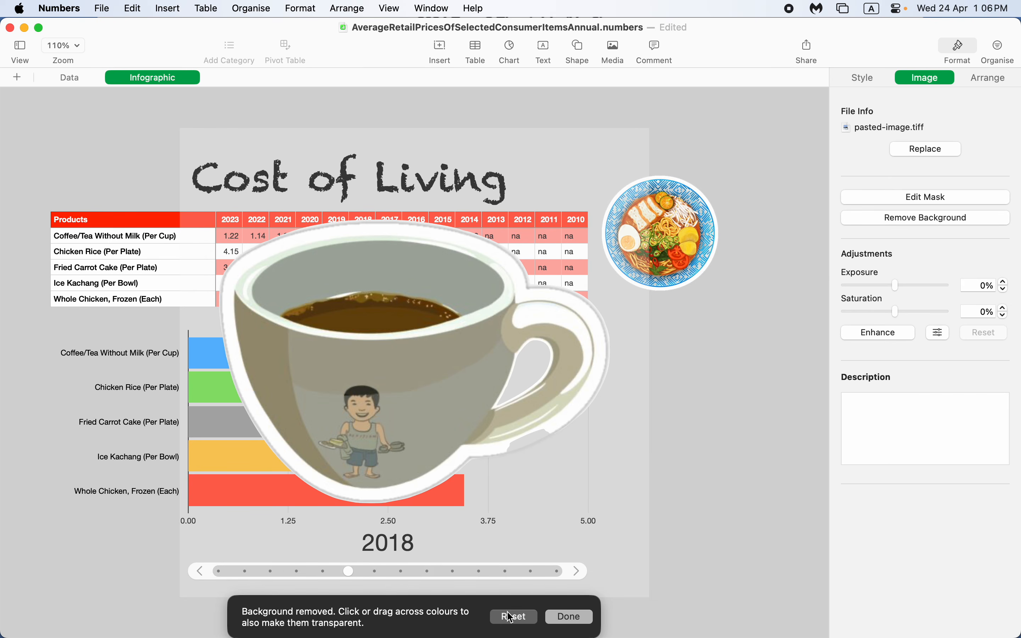
pyautogui.click(512, 618)
pyautogui.moveTo(530, 529); pyautogui.dragTo(553, 507)
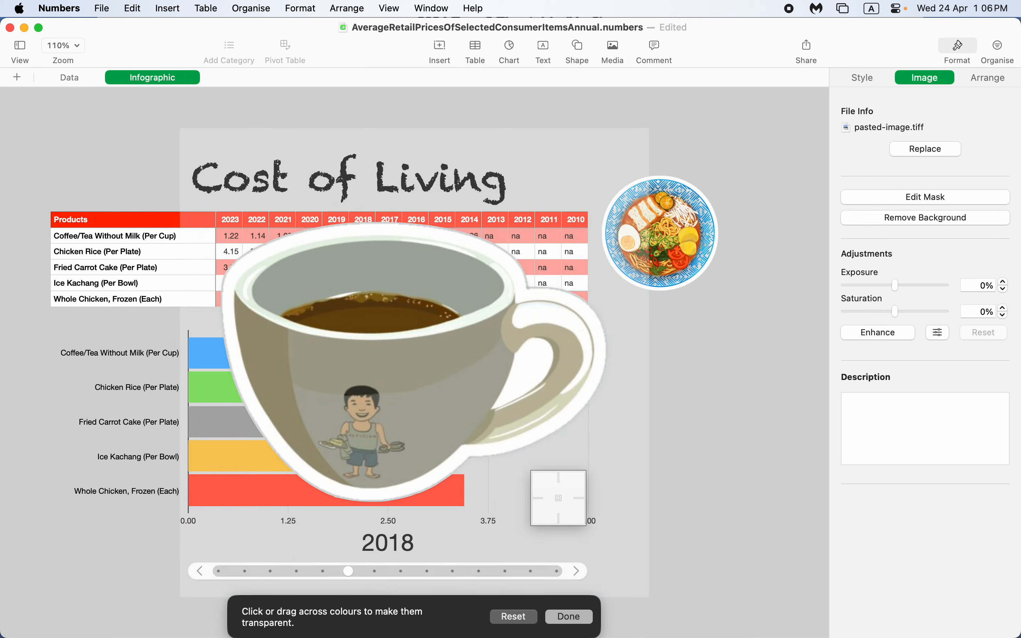
pyautogui.moveTo(534, 359); pyautogui.dragTo(532, 362)
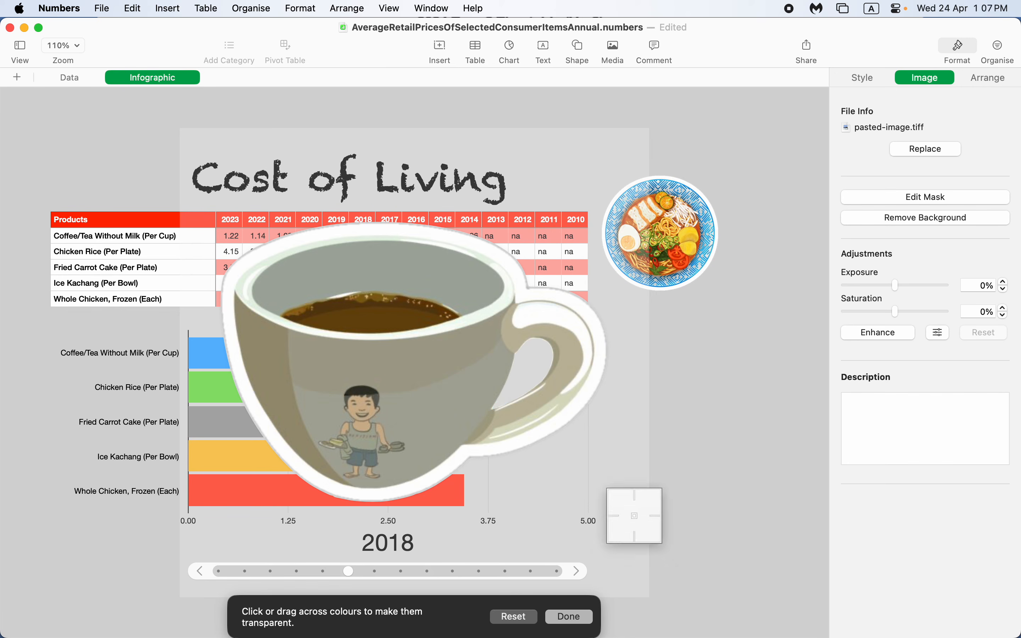
pyautogui.click(584, 616)
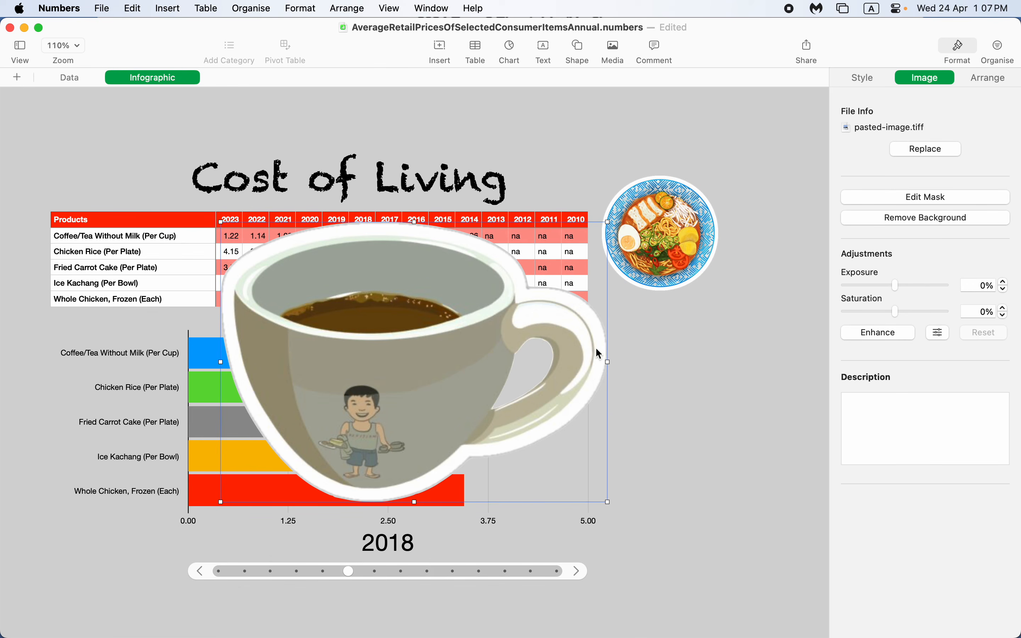
# Step: Set the coffee cup image's width to 150 pt with constrained proportions and place it below the mee rebus image
pyautogui.click(996, 81)
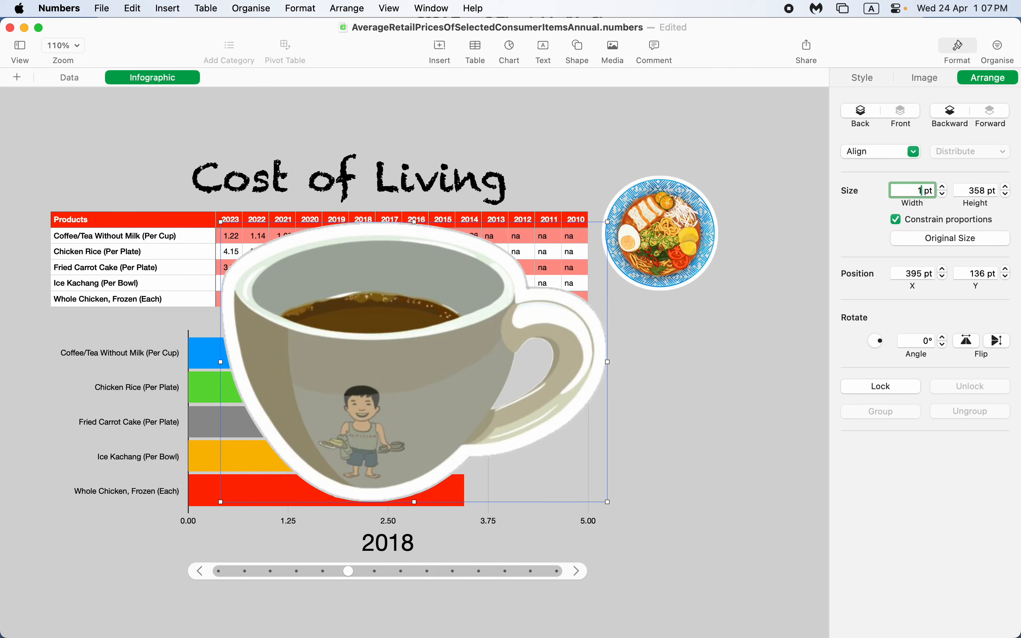
pyautogui.press('Return')
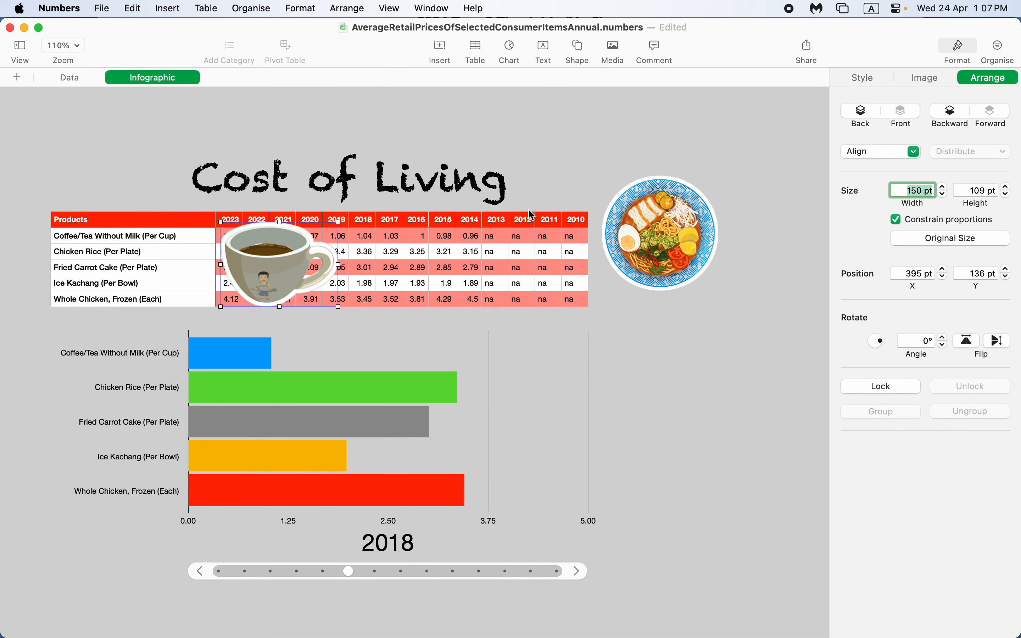
pyautogui.moveTo(261, 279); pyautogui.dragTo(656, 376)
# Step: Switch to Safari and search the Redbubble stickers for "ice kachang"
pyautogui.press('super+Tab')
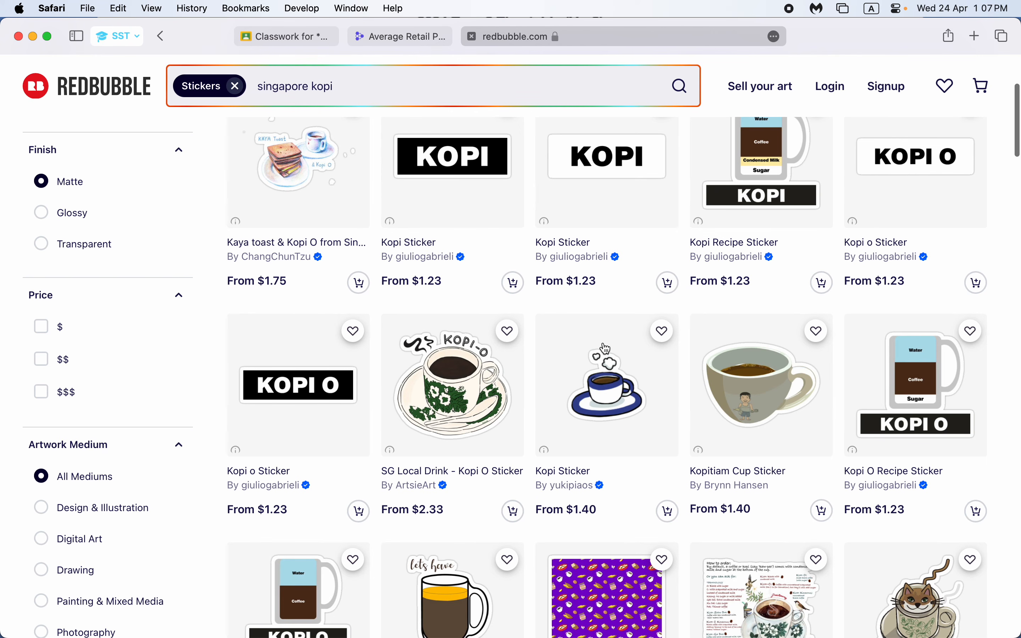
pyautogui.doubleClick(351, 83)
pyautogui.click(352, 82)
pyautogui.write('ice k')
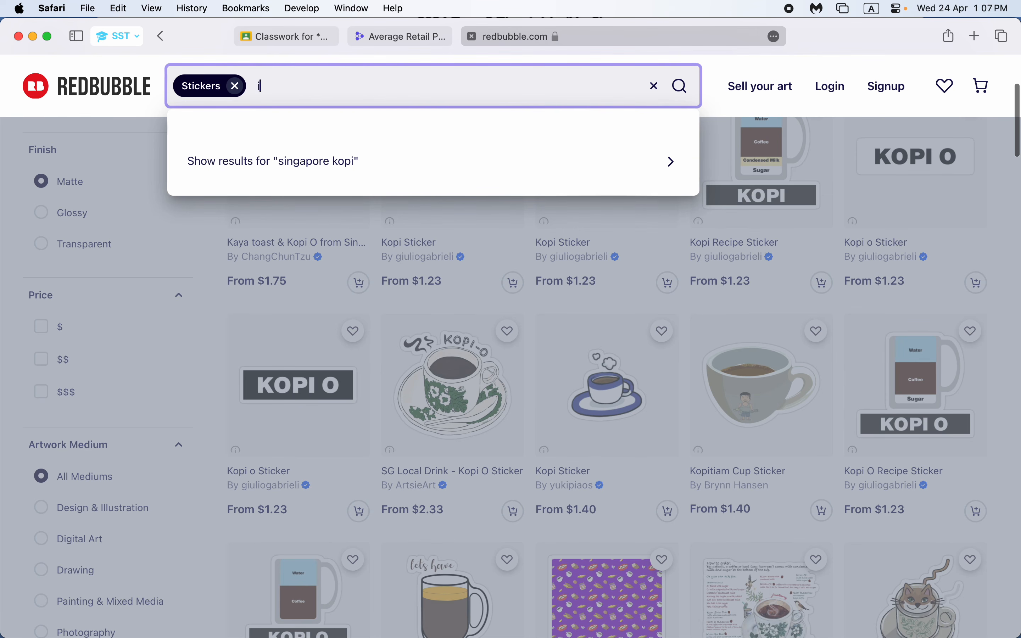
pyautogui.write('achan')
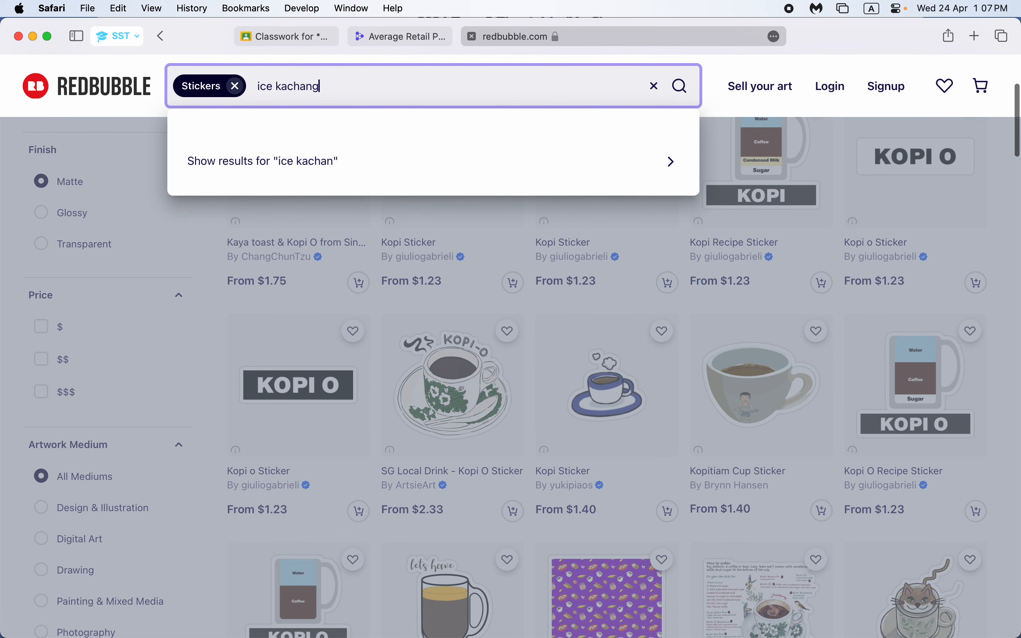
pyautogui.write('g')
pyautogui.press('Return')
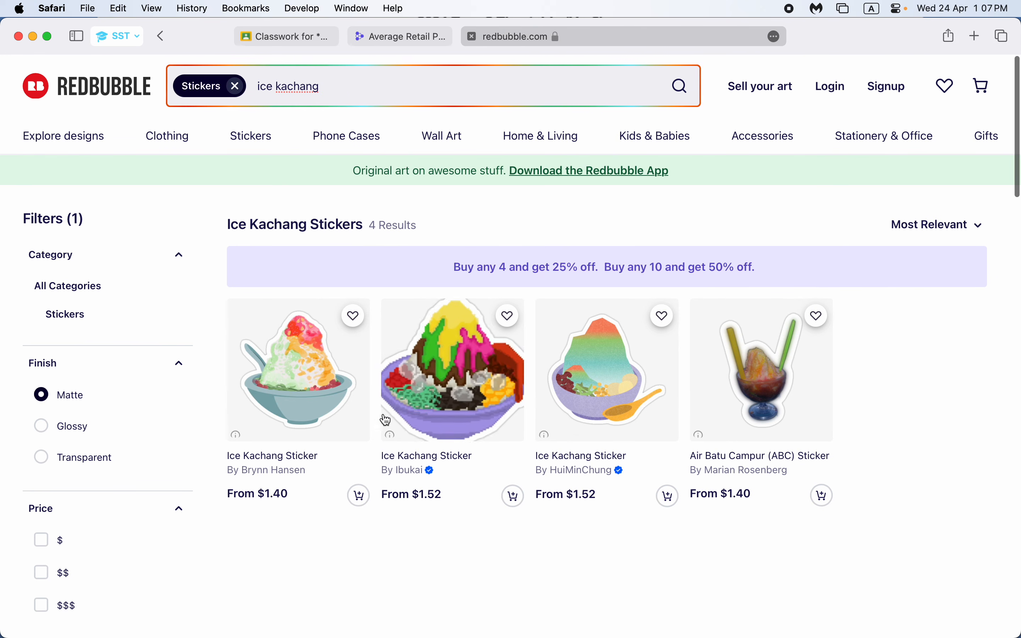
# Step: Copy the first Ice Kachang Sticker image, with the blue-grey bowl, and paste it onto the Infographic sheet in Numbers
pyautogui.rightClick(302, 386)
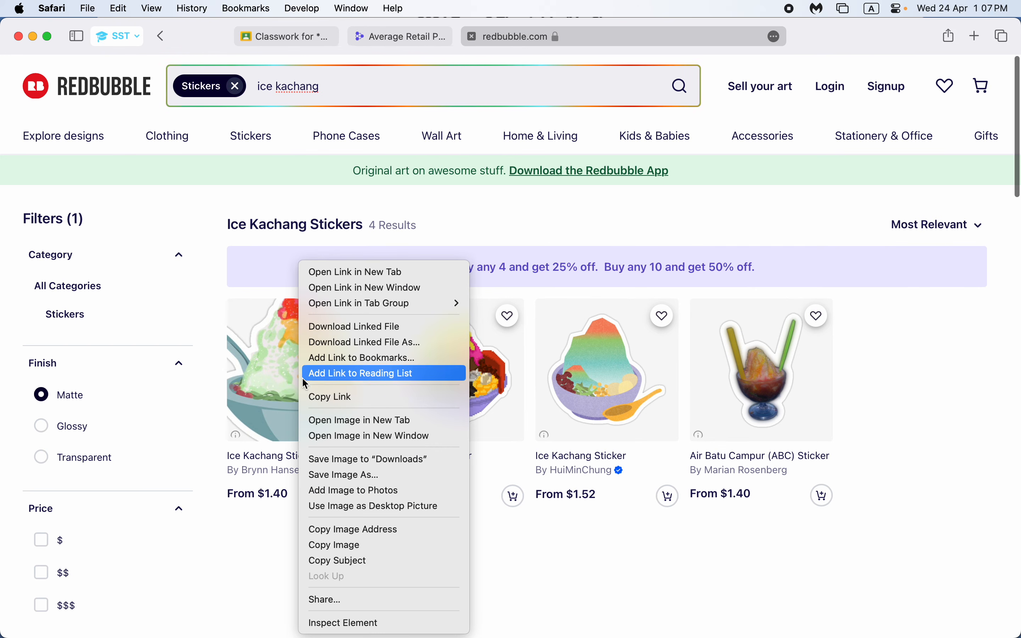
pyautogui.click(373, 545)
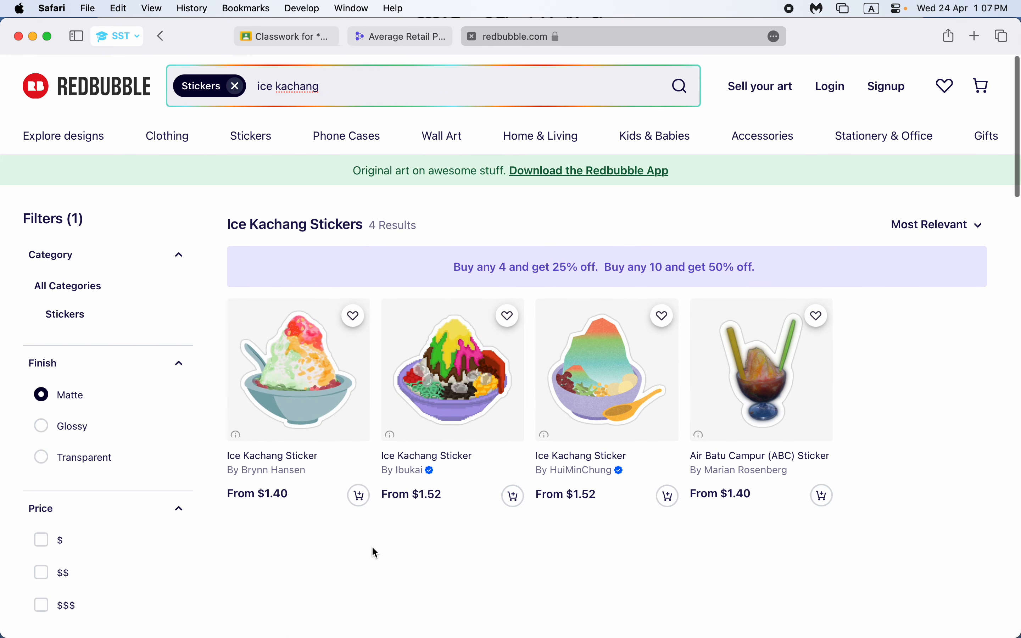
pyautogui.press('super+Tab')
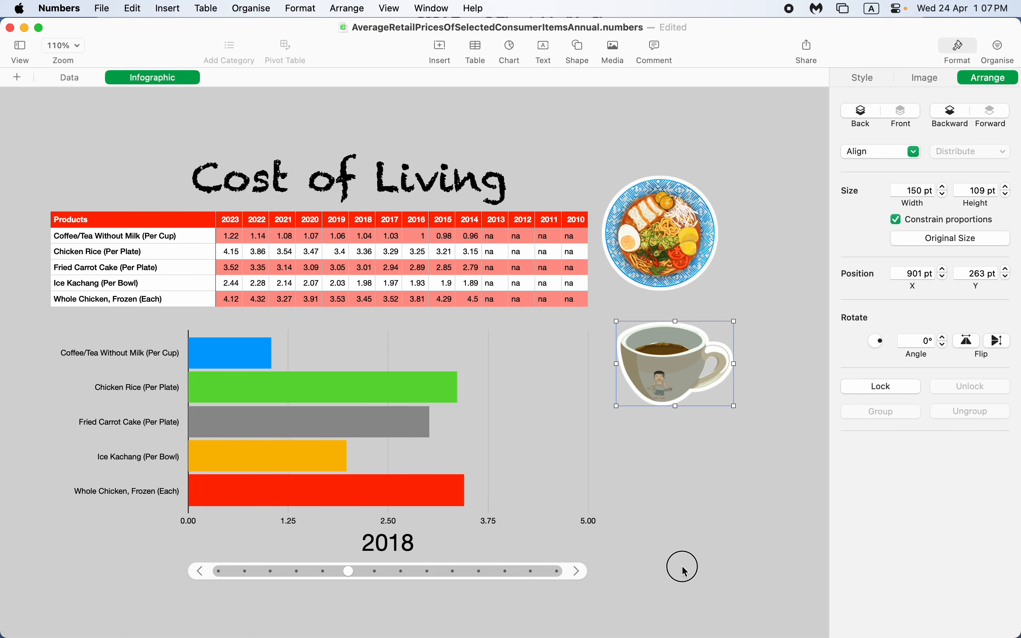
pyautogui.click(686, 571)
pyautogui.press('super+v')
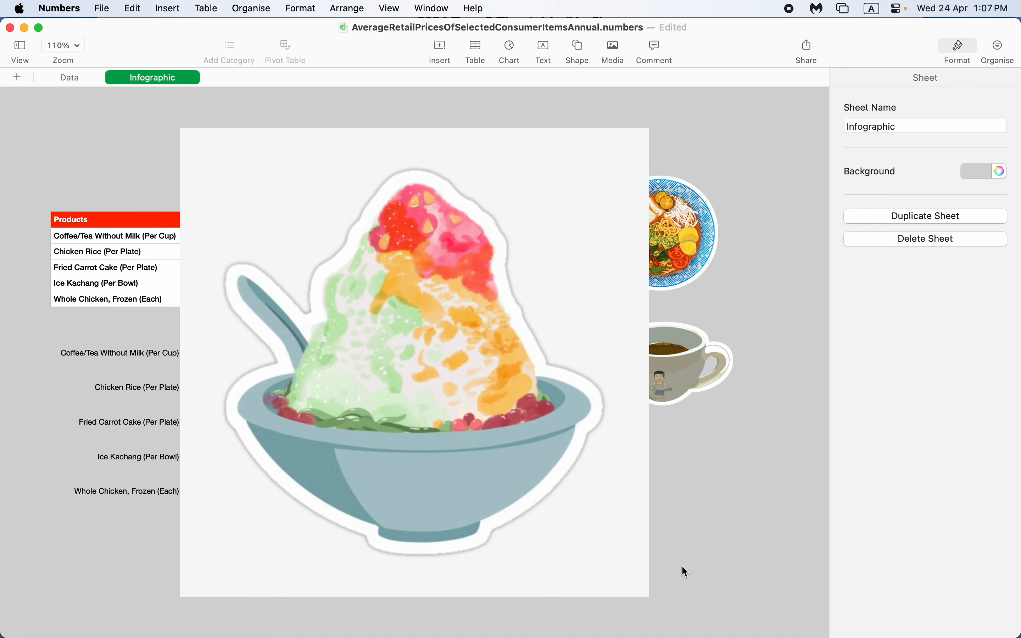
# Step: Make the light grey backdrop around the pasted ice kachang image transparent by picking its colour manually
pyautogui.click(587, 217)
pyautogui.click(926, 80)
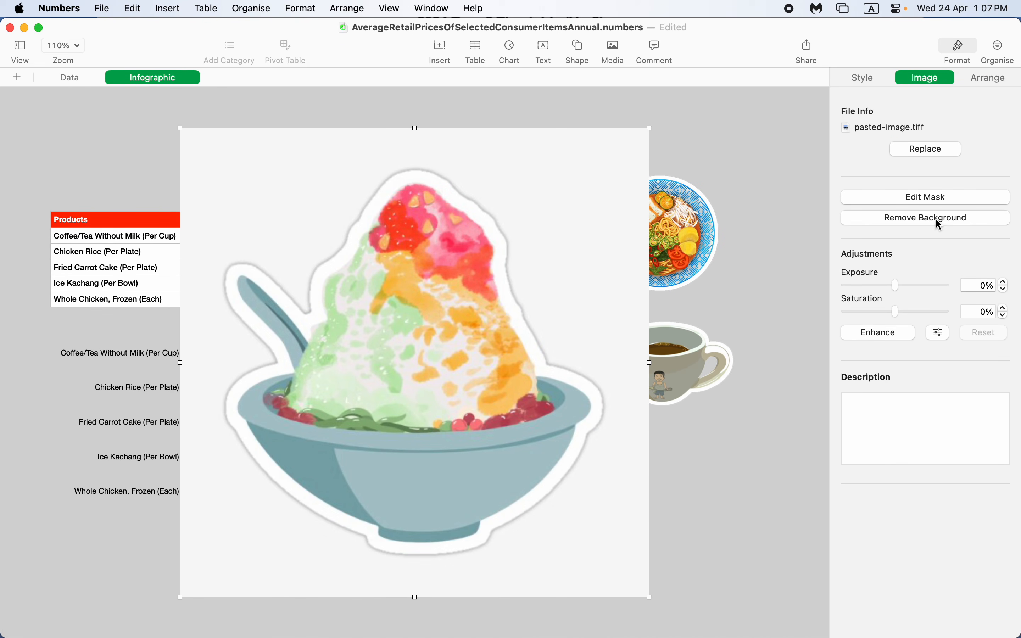
pyautogui.click(938, 219)
pyautogui.click(527, 617)
pyautogui.moveTo(557, 528)
pyautogui.mouseDown()
pyautogui.moveTo(576, 462)
pyautogui.moveTo(574, 528)
pyautogui.mouseUp()
pyautogui.click(570, 618)
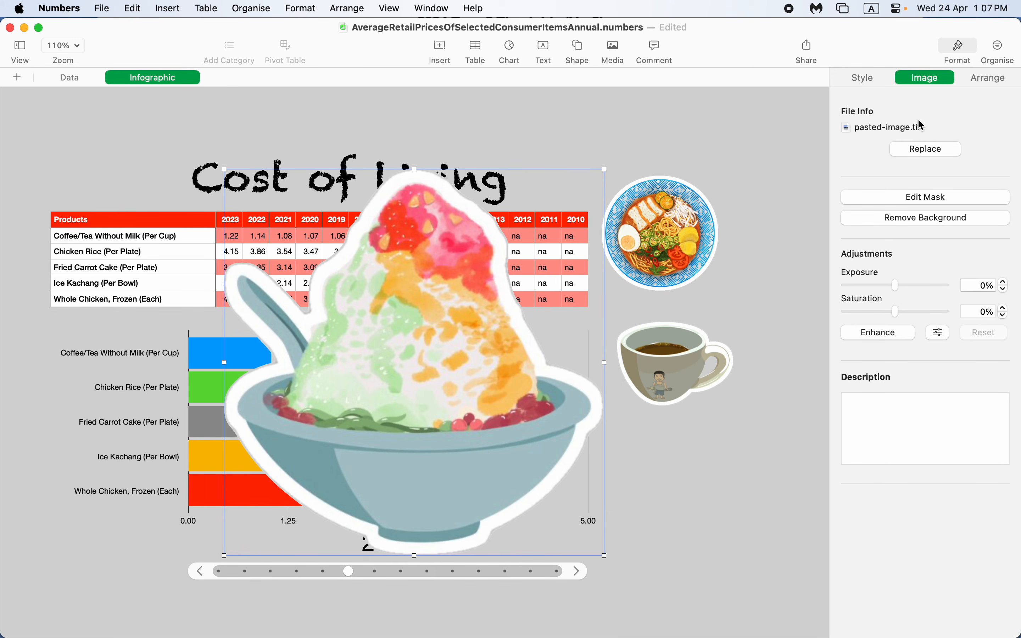
# Step: Set the ice kachang image's X position to 120 pt
pyautogui.click(982, 79)
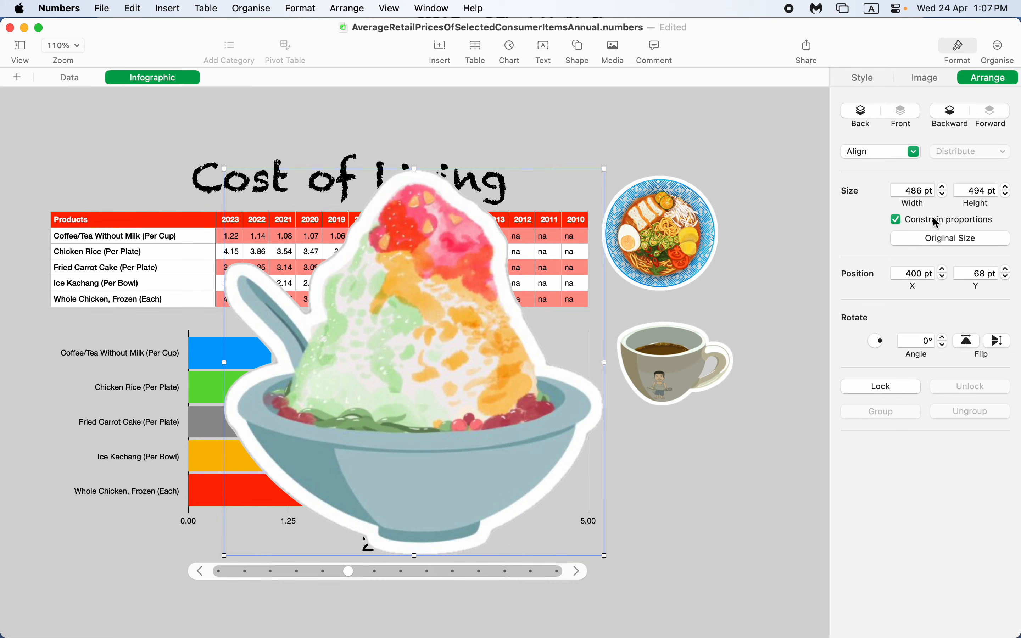
pyautogui.click(921, 273)
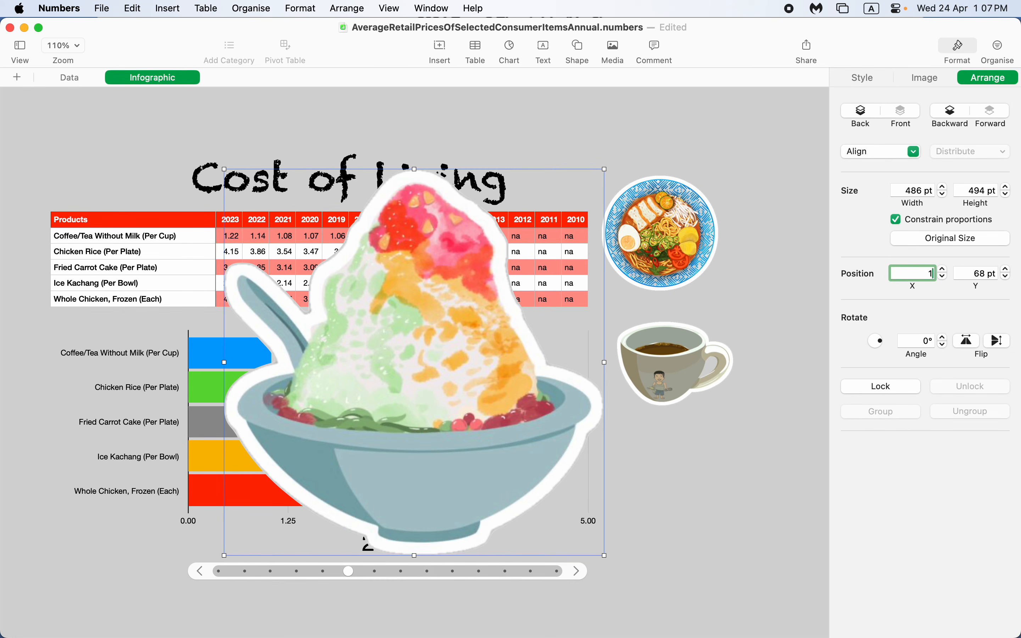
pyautogui.press('Return')
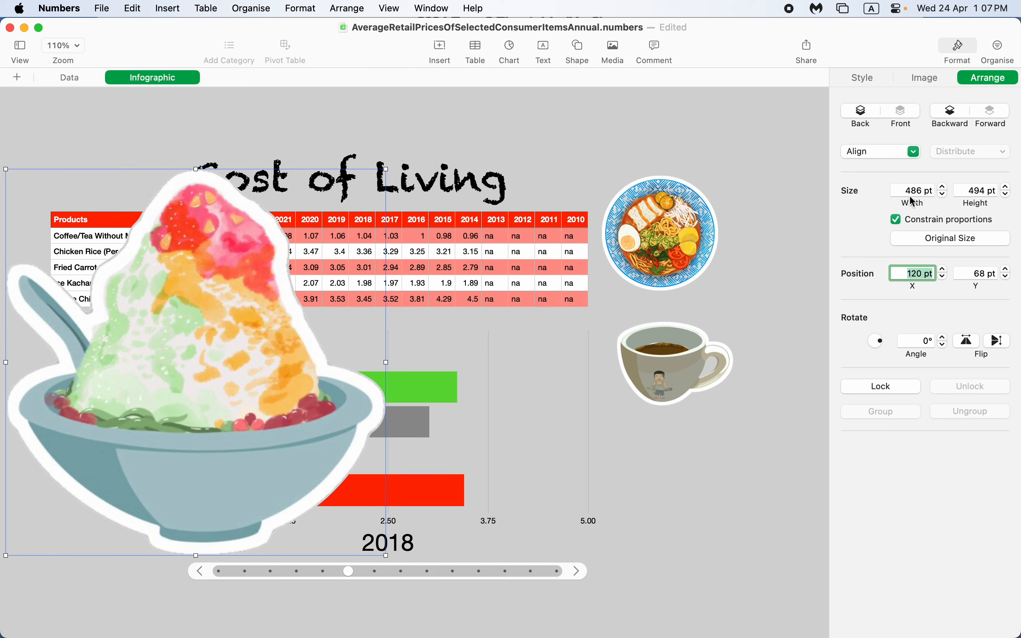
# Step: Set the ice kachang image's height to 120 pt with constrained proportions and place it below the coffee cup image
pyautogui.doubleClick(969, 190)
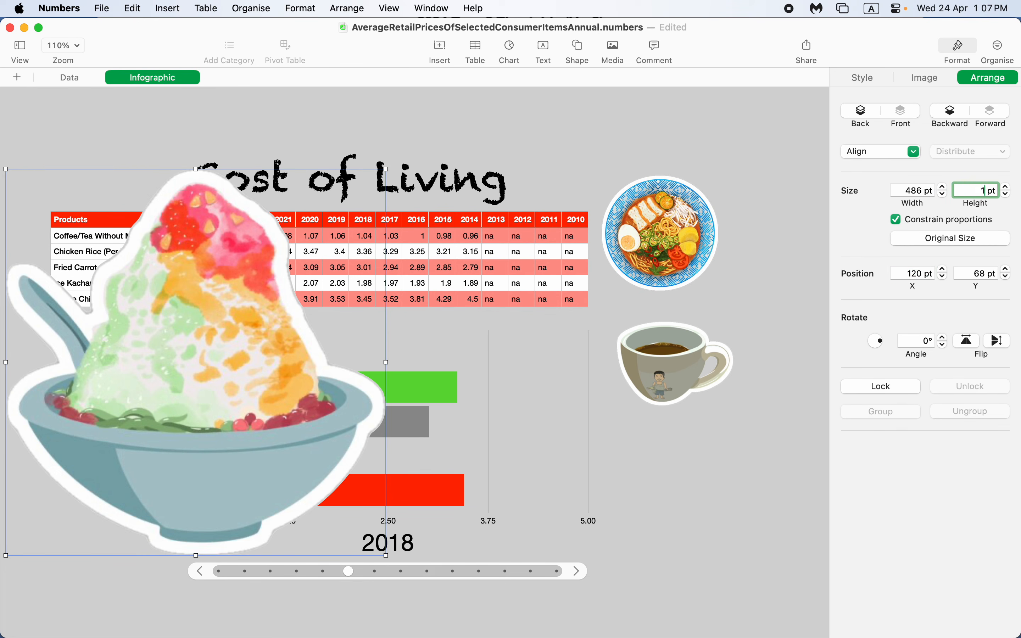
pyautogui.press('Return')
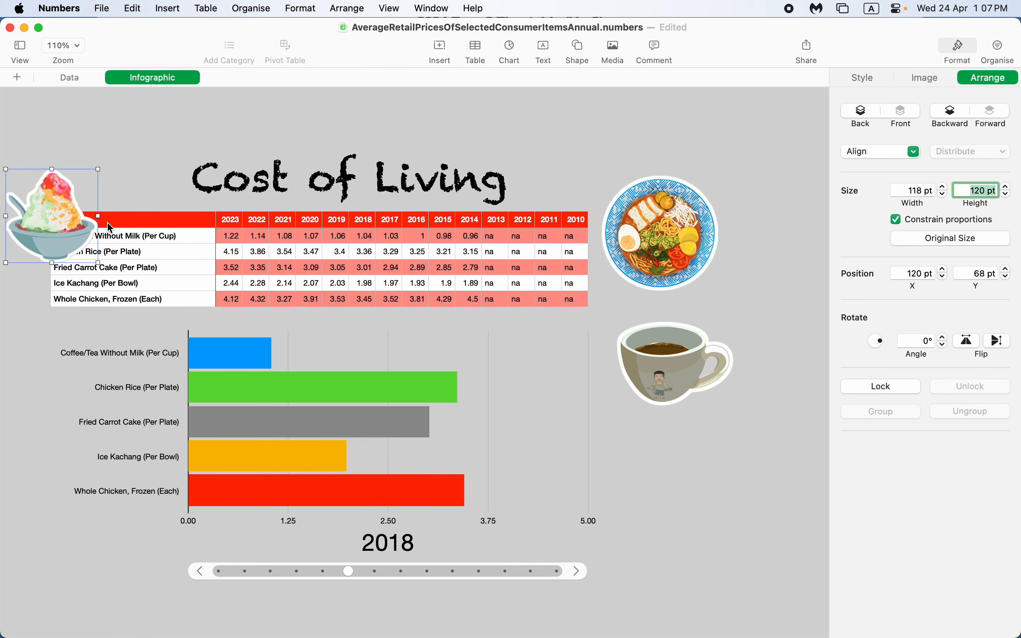
pyautogui.click(333, 134)
pyautogui.moveTo(65, 211); pyautogui.dragTo(684, 487)
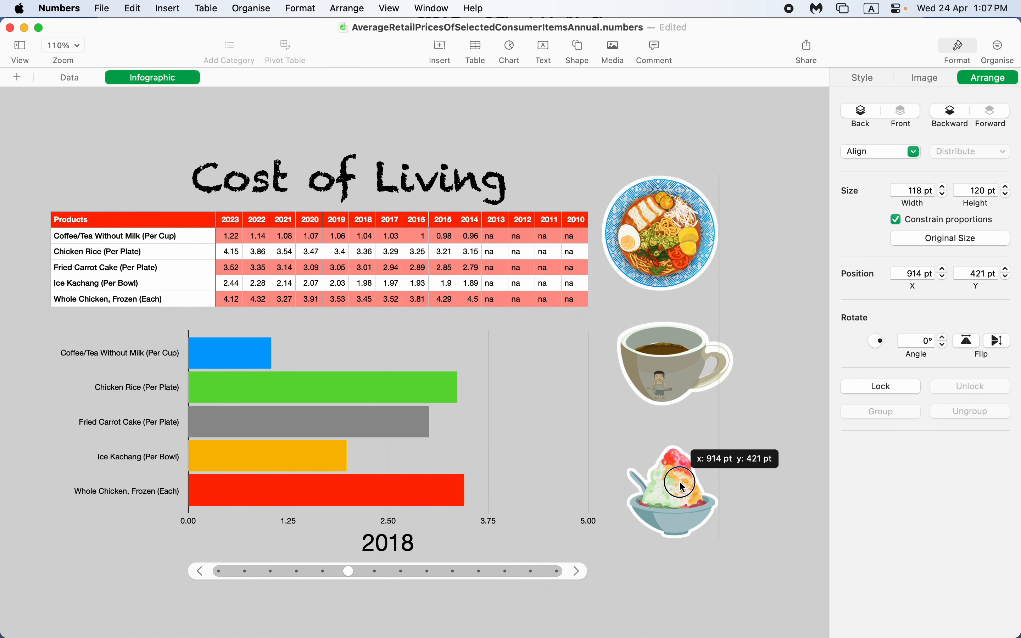
pyautogui.click(786, 472)
pyautogui.press('super+0')
pyautogui.press('super+minus')
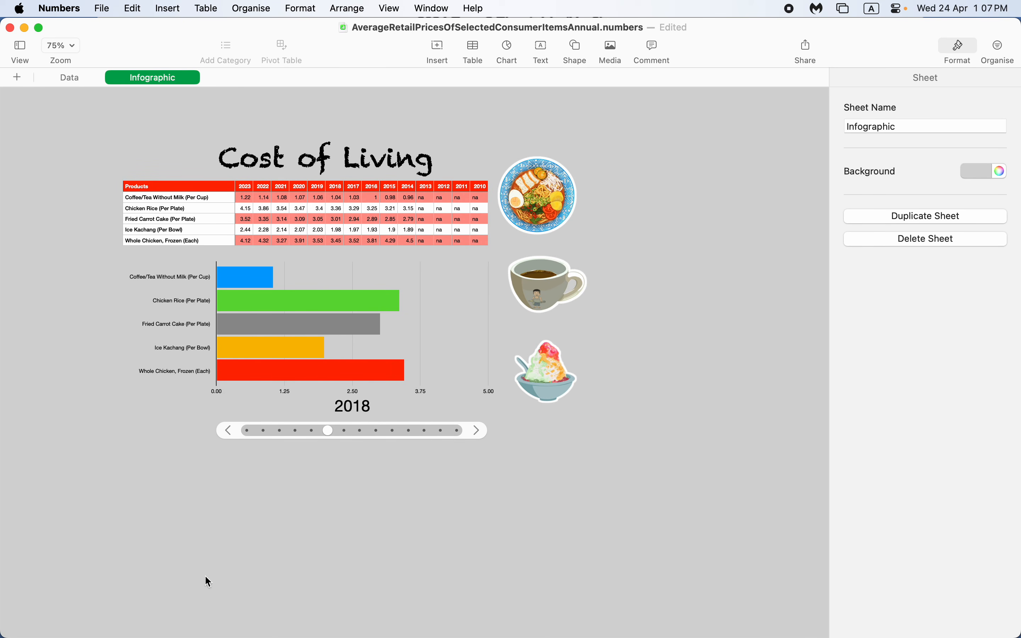
# Step: Switch to Safari and search the Redbubble stickers for "merlion"
pyautogui.press('super+Tab')
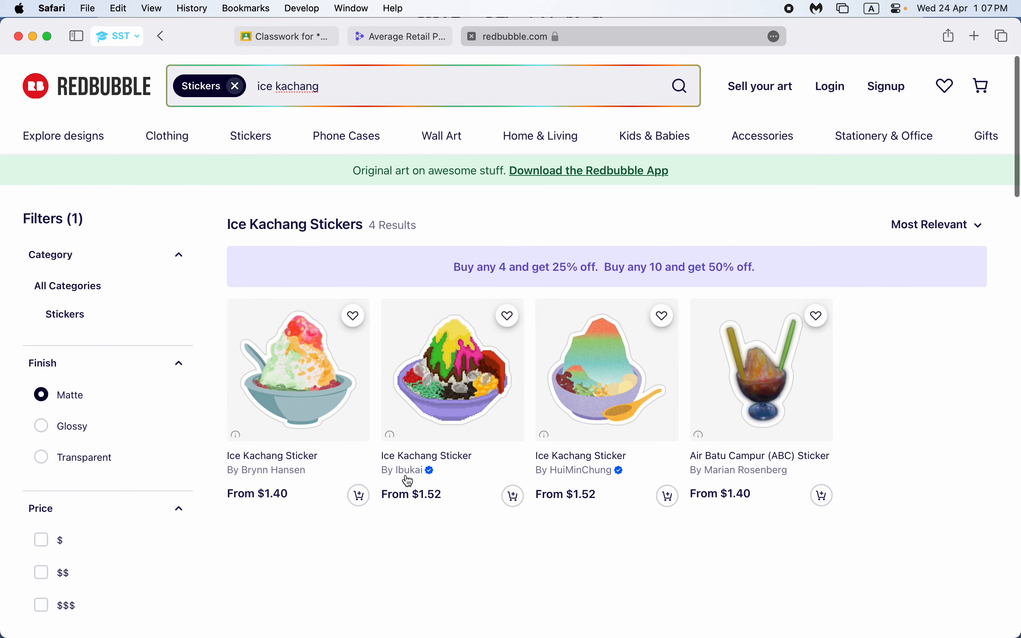
pyautogui.doubleClick(371, 84)
pyautogui.write('si')
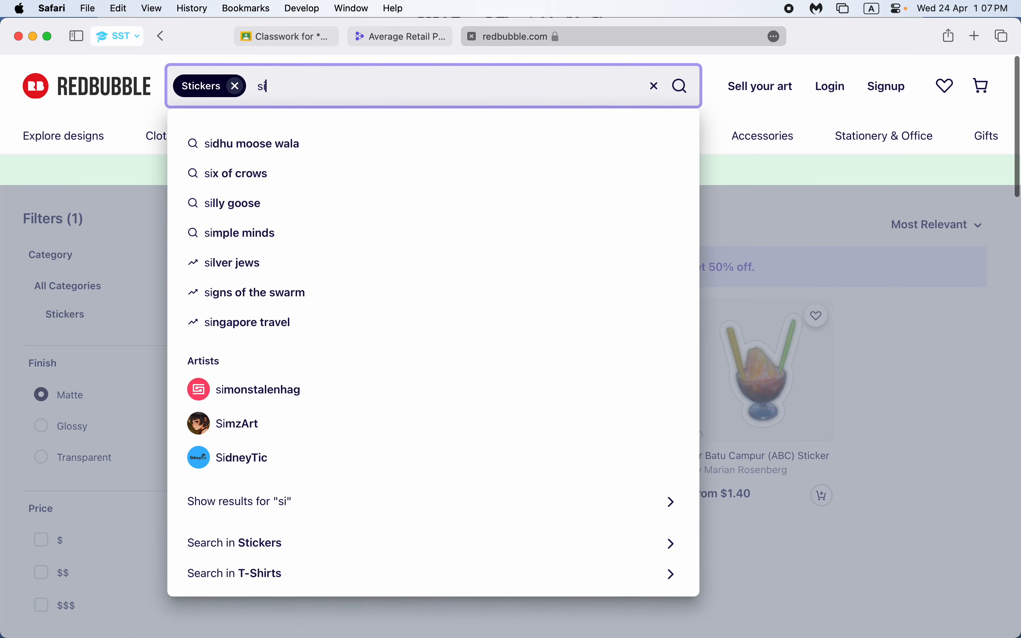
pyautogui.write('ngapore m')
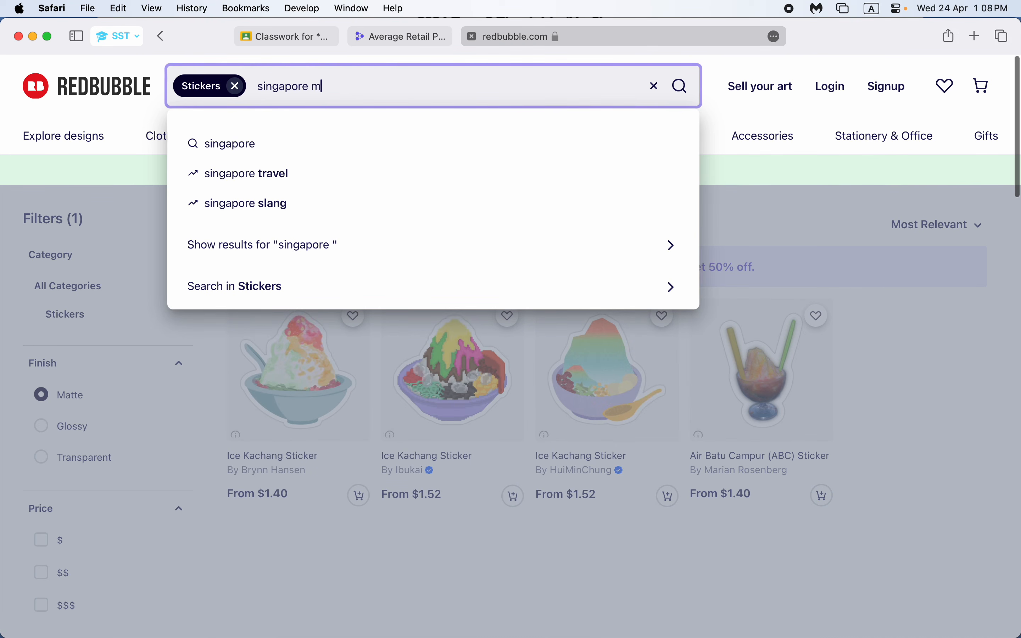
pyautogui.write('erl')
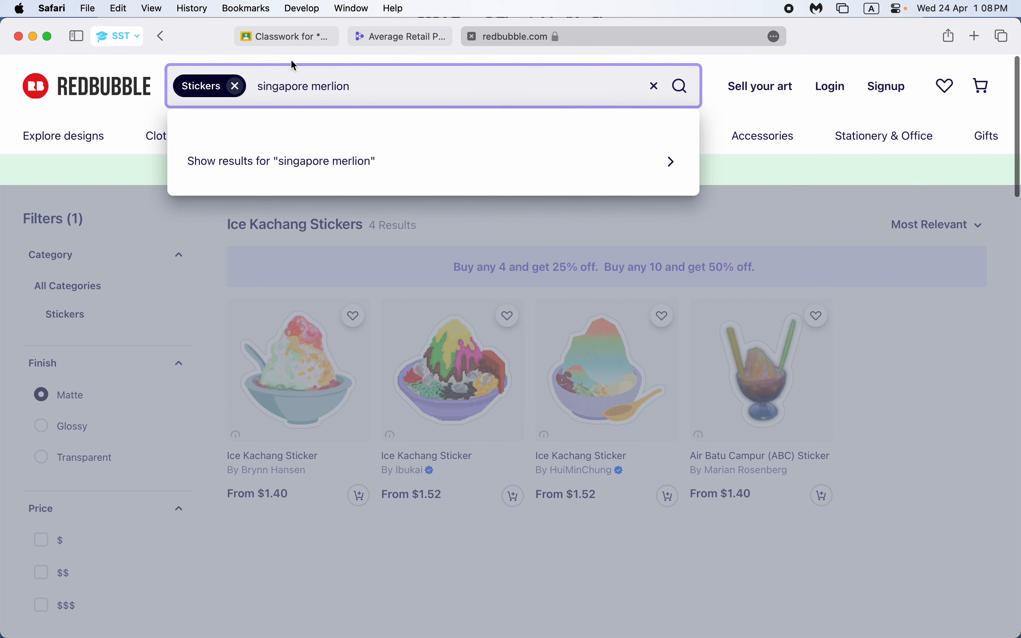
pyautogui.write('ion')
pyautogui.doubleClick(286, 88)
pyautogui.press('BackSpace')
pyautogui.press('Return')
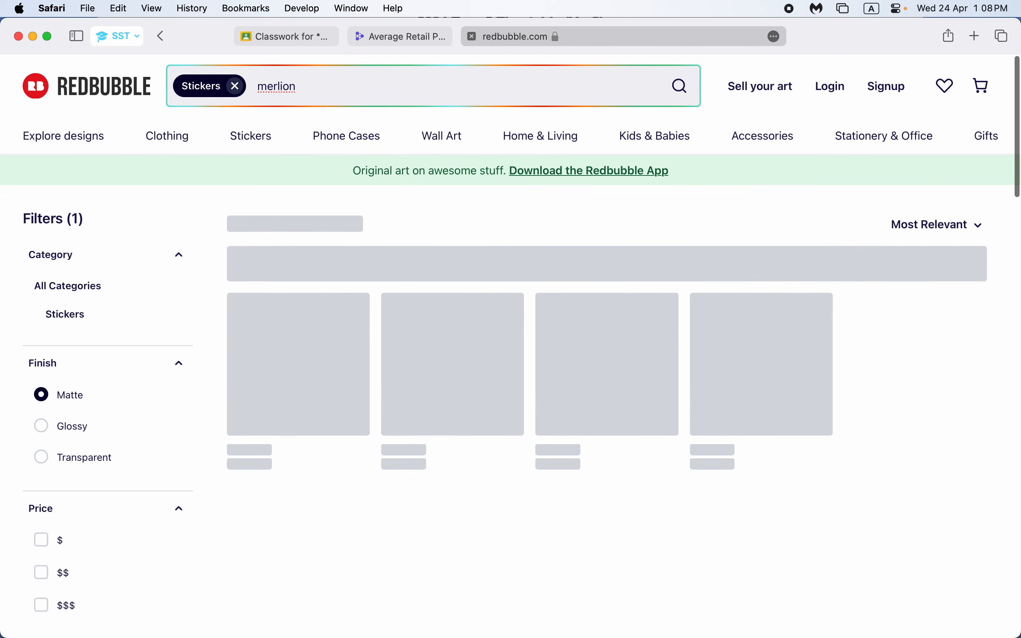
# Step: Look through the merlion sticker designs for a suitable image and return to the Infographic sheet in Numbers
pyautogui.scroll(-5, 624, 485)
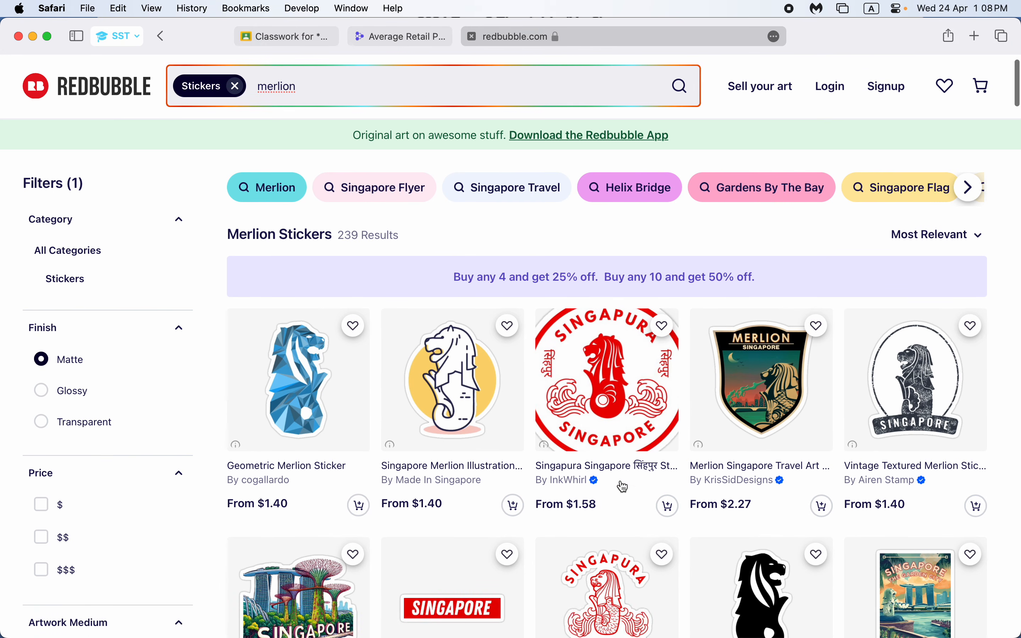
pyautogui.scroll(1, 624, 488)
pyautogui.scroll(-3, 624, 487)
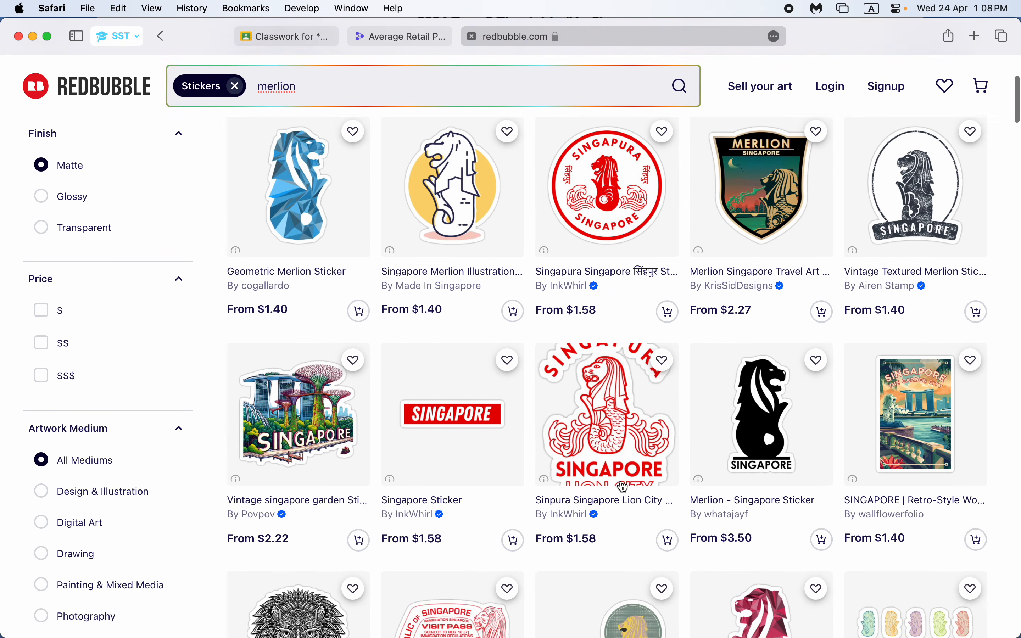
pyautogui.scroll(-5, 624, 488)
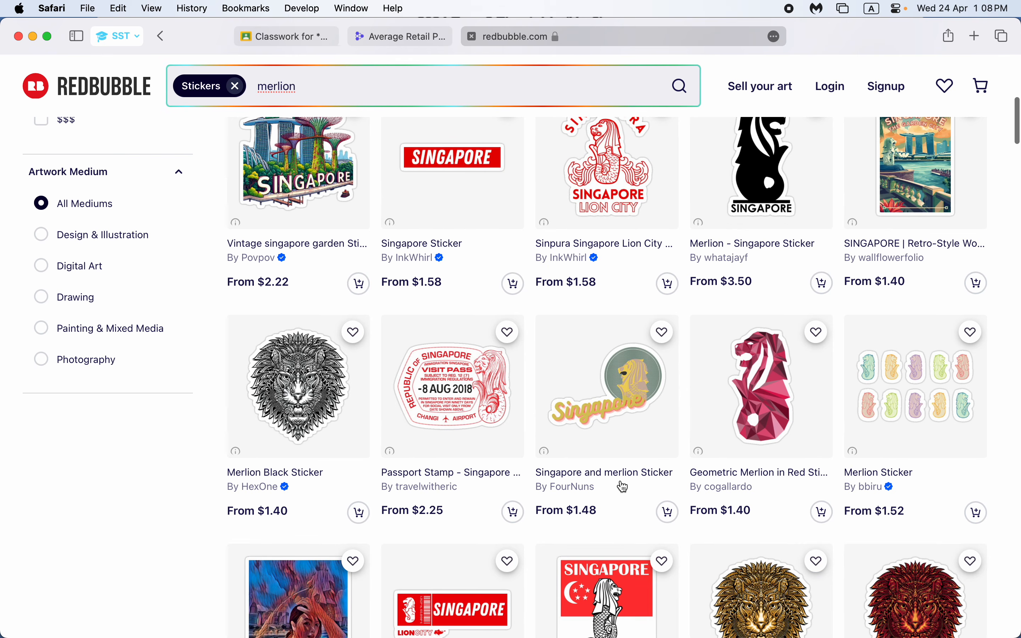
pyautogui.scroll(1, 624, 487)
pyautogui.scroll(10, 622, 487)
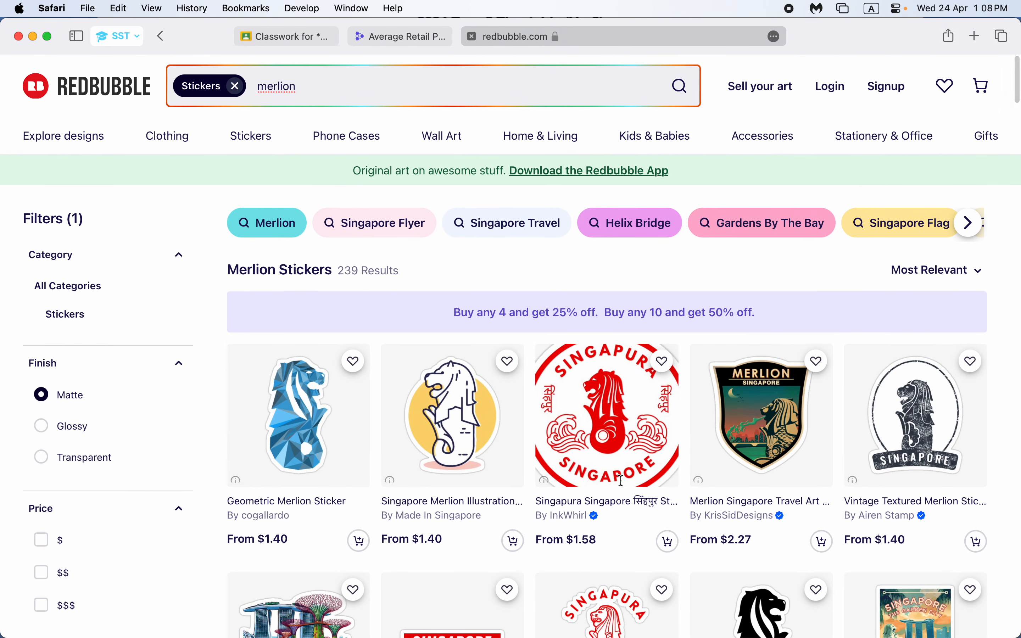
pyautogui.press('super+Tab')
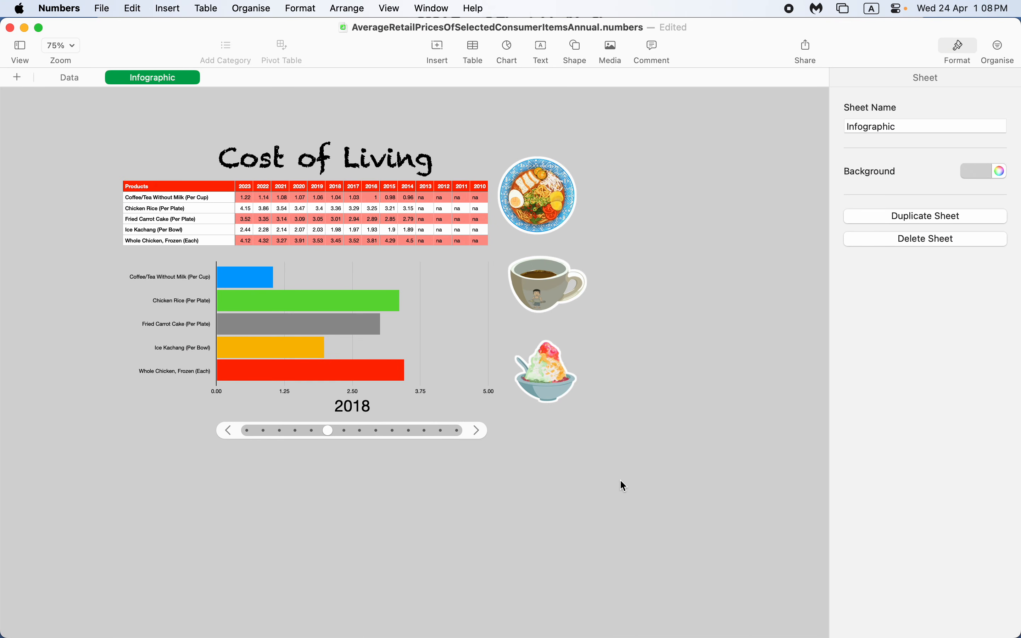